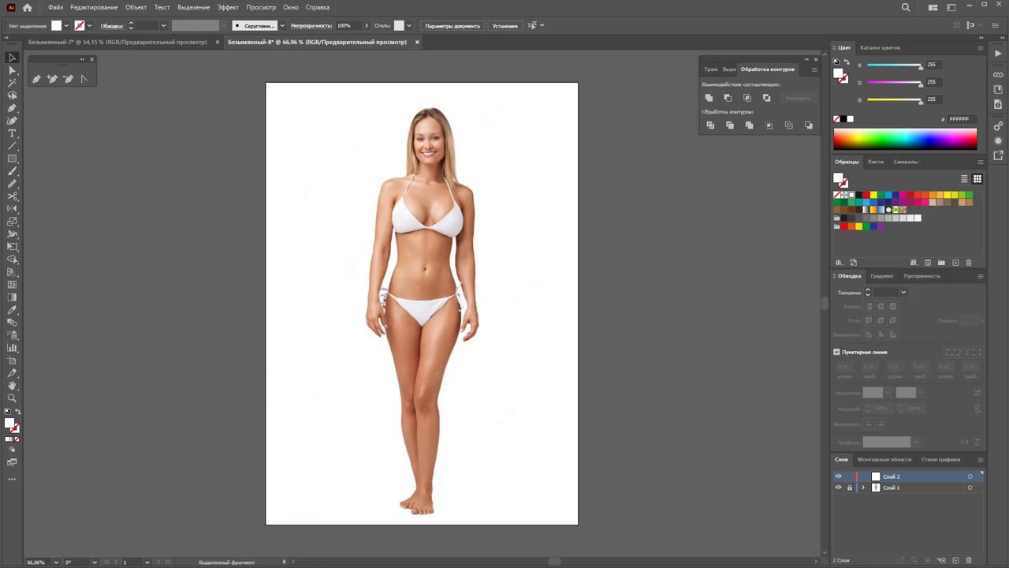
# - Zoom in on the figure and start the dress path at the neck, running down past the bust
pyautogui.click(11, 397)
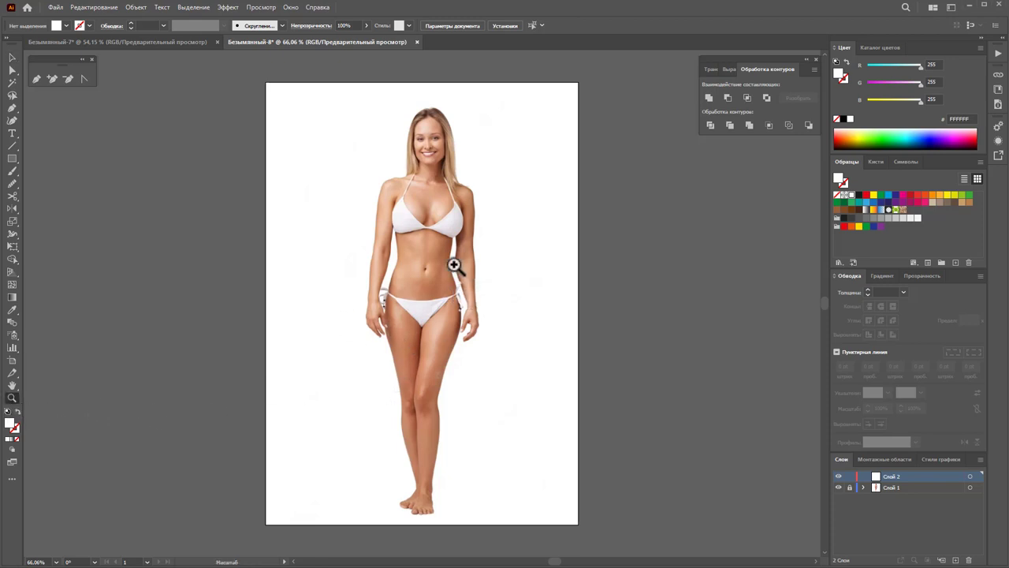
pyautogui.moveTo(454, 265); pyautogui.dragTo(497, 329)
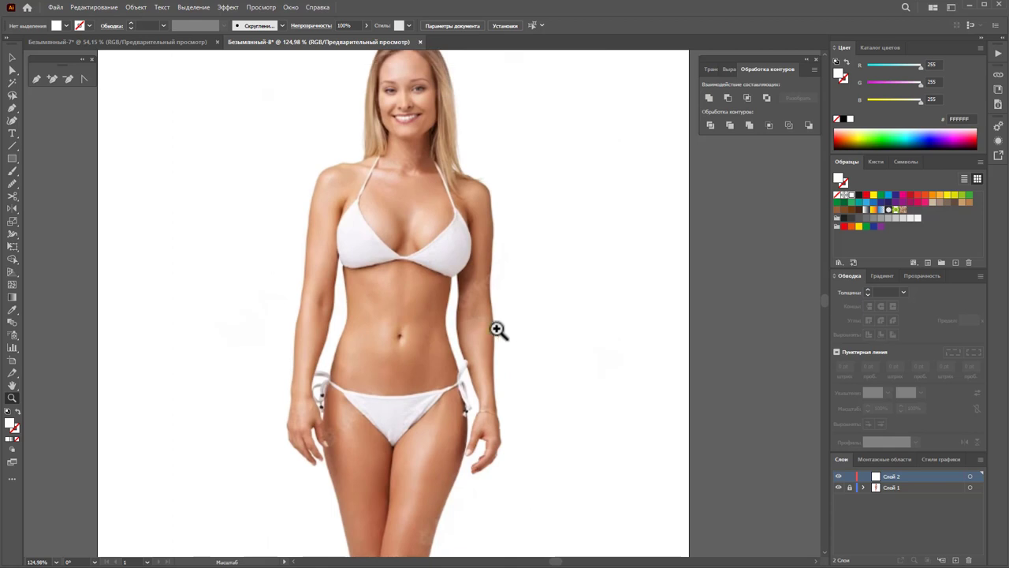
pyautogui.click(37, 77)
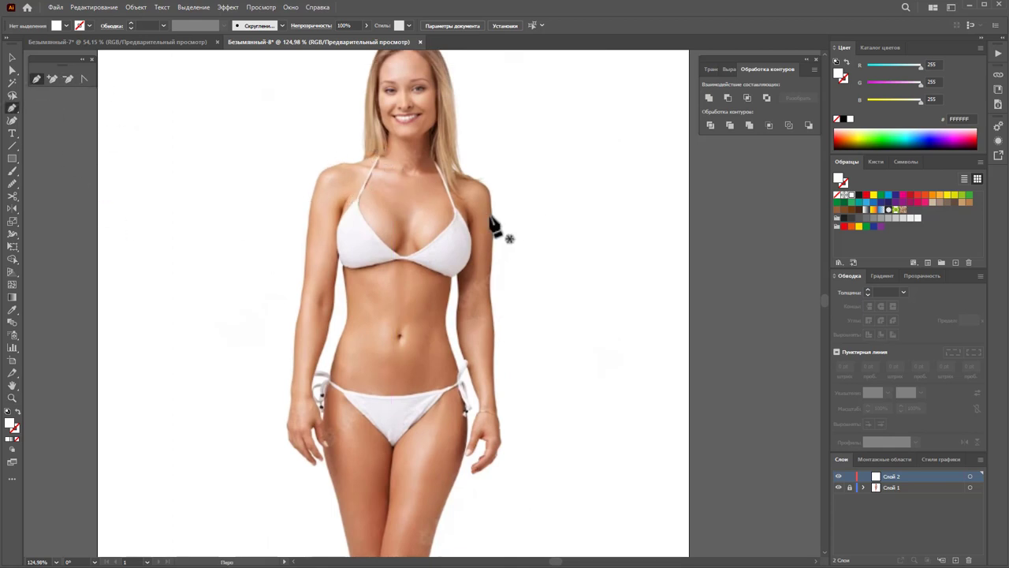
pyautogui.click(376, 155)
pyautogui.moveTo(376, 190); pyautogui.dragTo(377, 203)
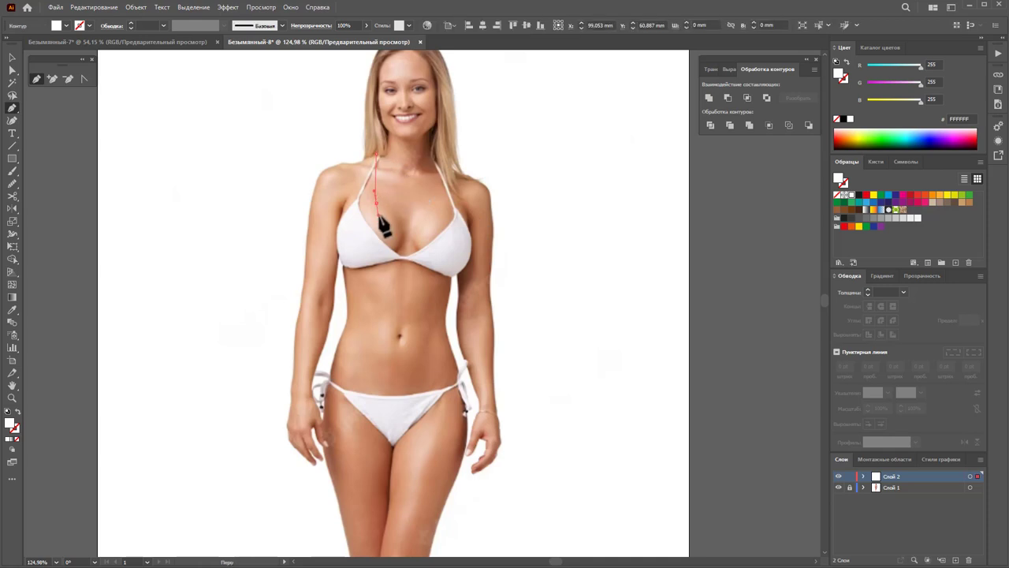
pyautogui.click(395, 256)
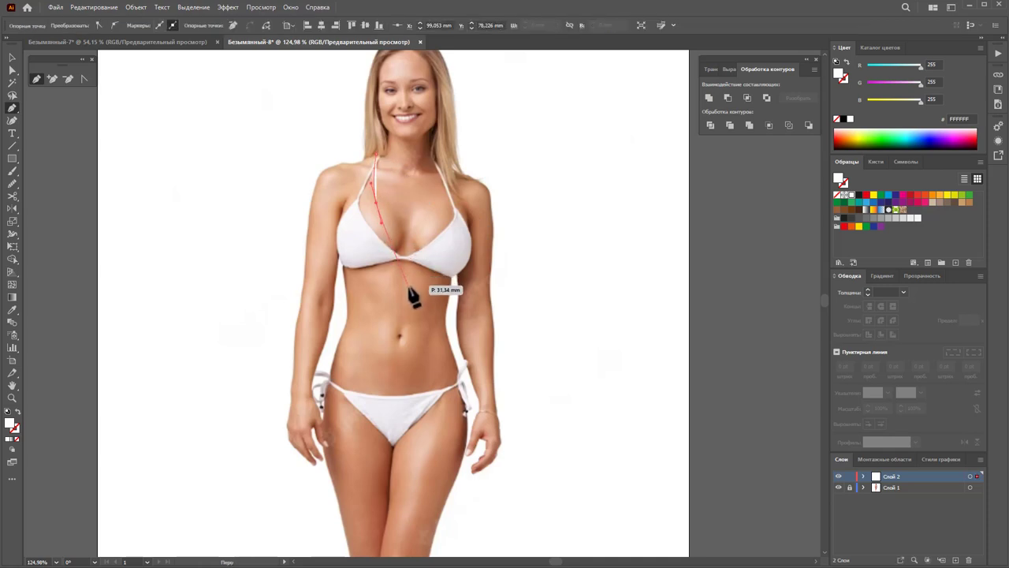
pyautogui.click(412, 289)
pyautogui.click(424, 303)
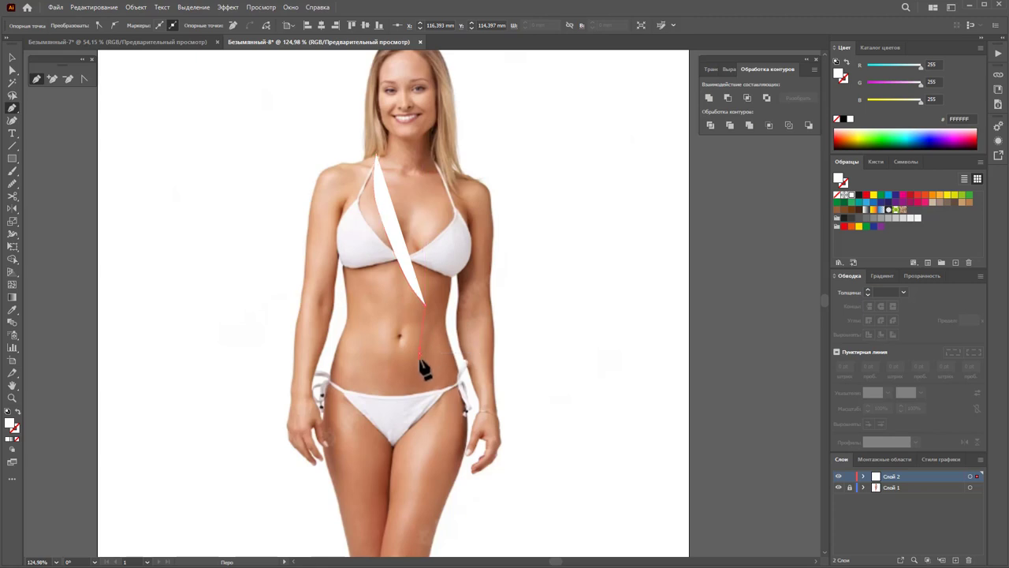
pyautogui.scroll(-2, 421, 379)
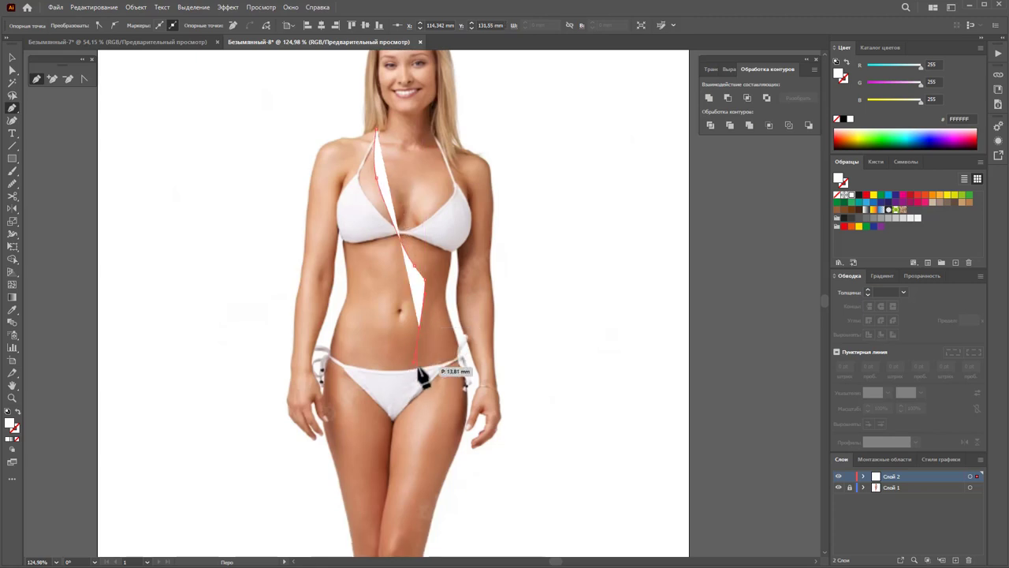
pyautogui.scroll(-1, 422, 378)
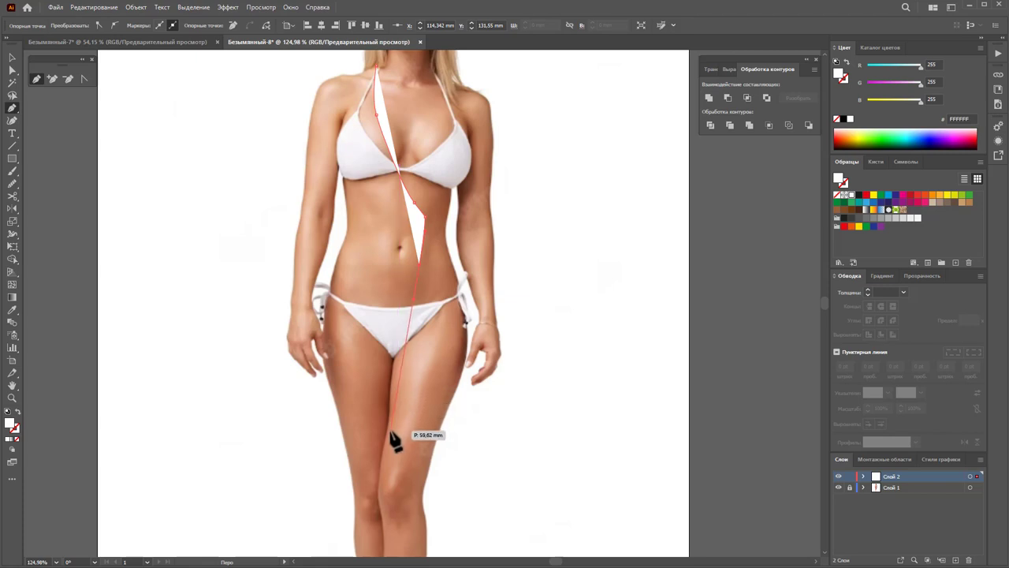
# - Extend the path down to the knee and ankle, then back up the calf
pyautogui.click(376, 464)
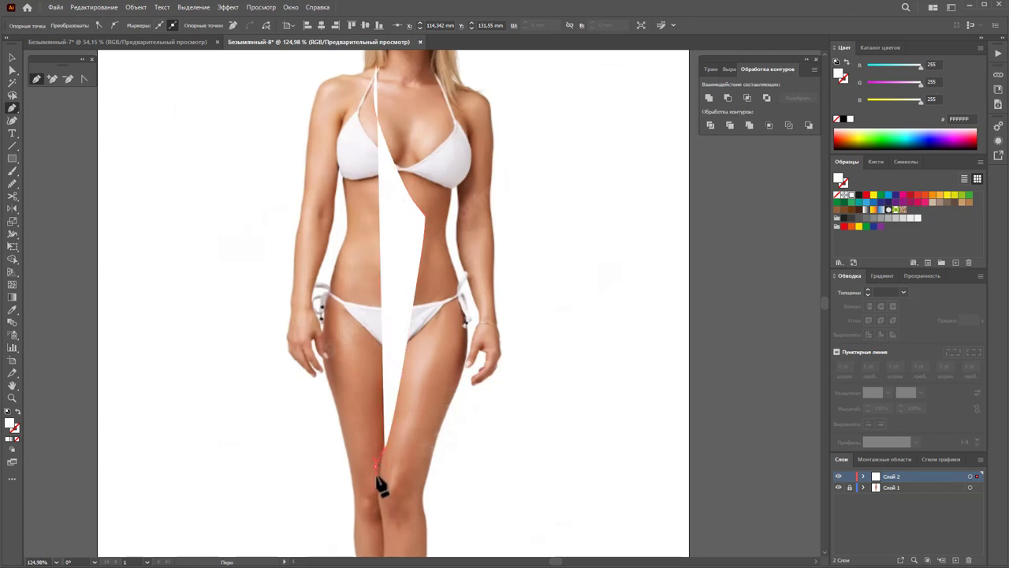
pyautogui.scroll(-1, 394, 462)
pyautogui.scroll(-4, 384, 417)
pyautogui.scroll(-2, 371, 400)
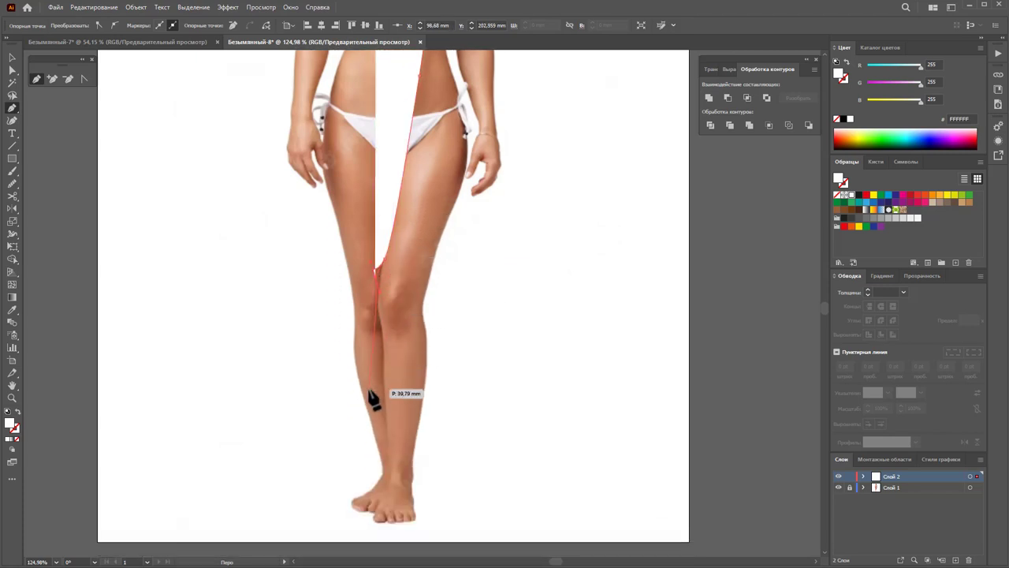
pyautogui.click(373, 459)
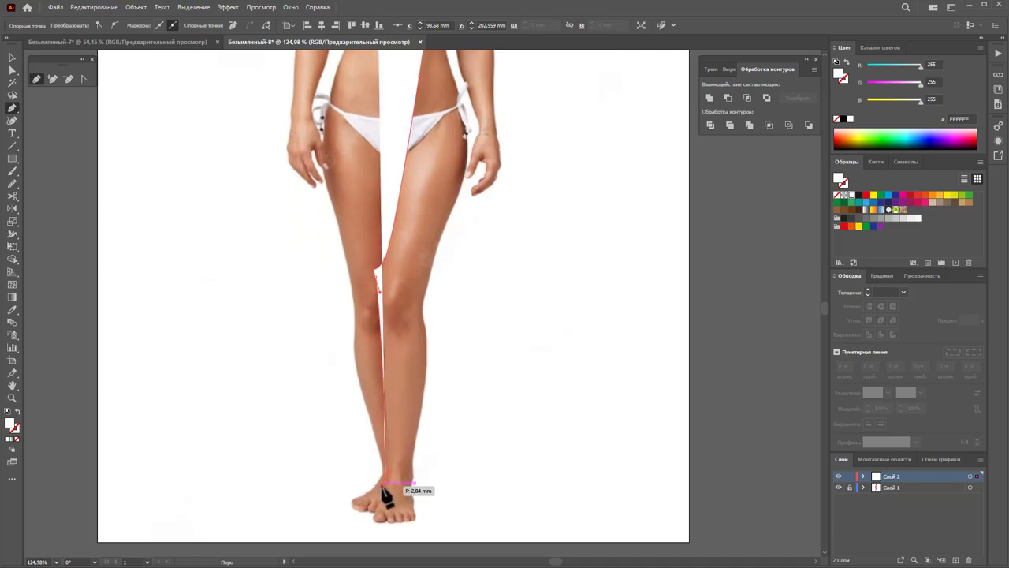
pyautogui.click(373, 458)
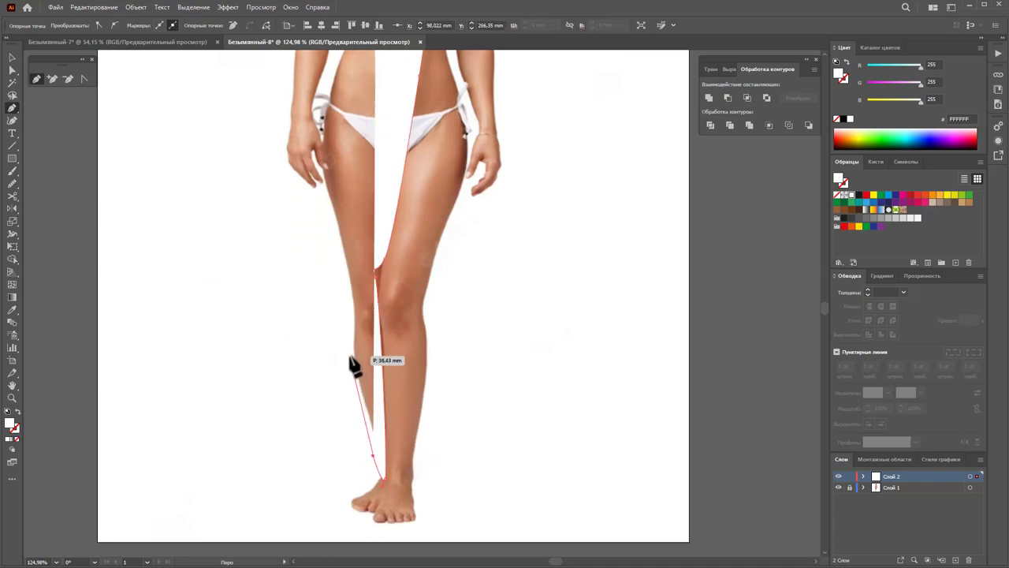
pyautogui.click(348, 372)
pyautogui.click(351, 314)
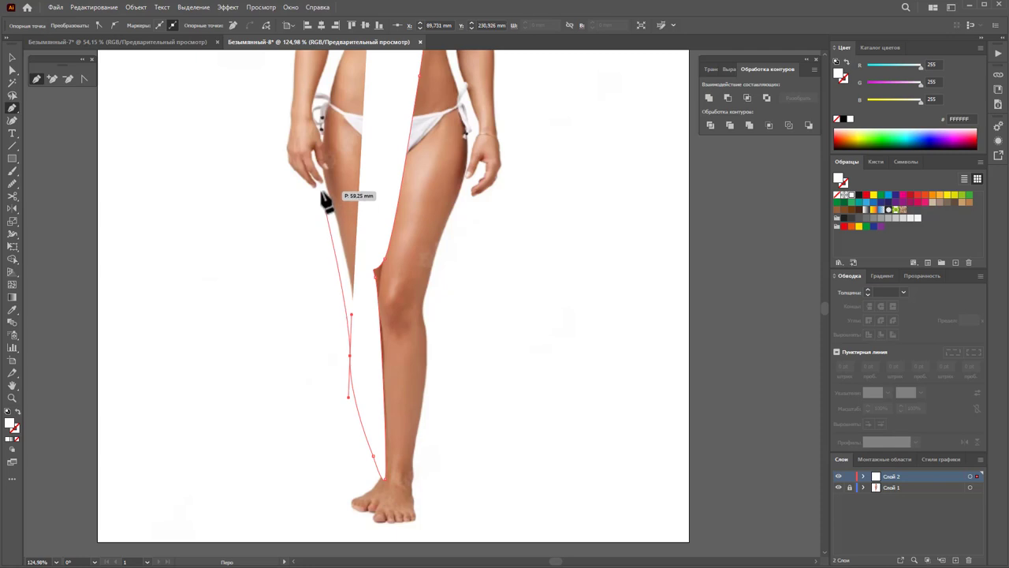
# - Run the path up the arm edge to the shoulder, close it at the neck, and deselect
pyautogui.click(321, 190)
pyautogui.scroll(3, 323, 197)
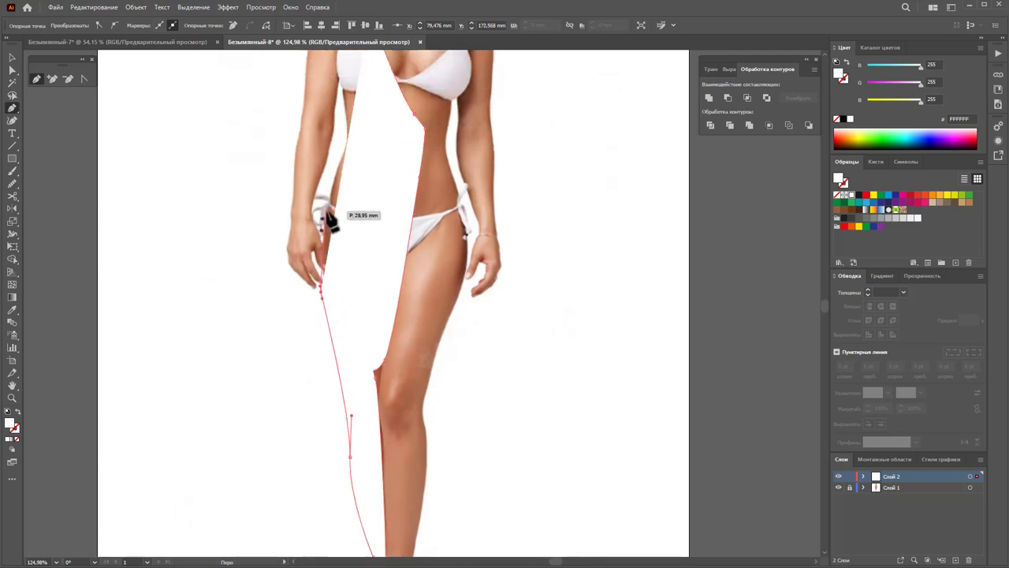
pyautogui.click(334, 186)
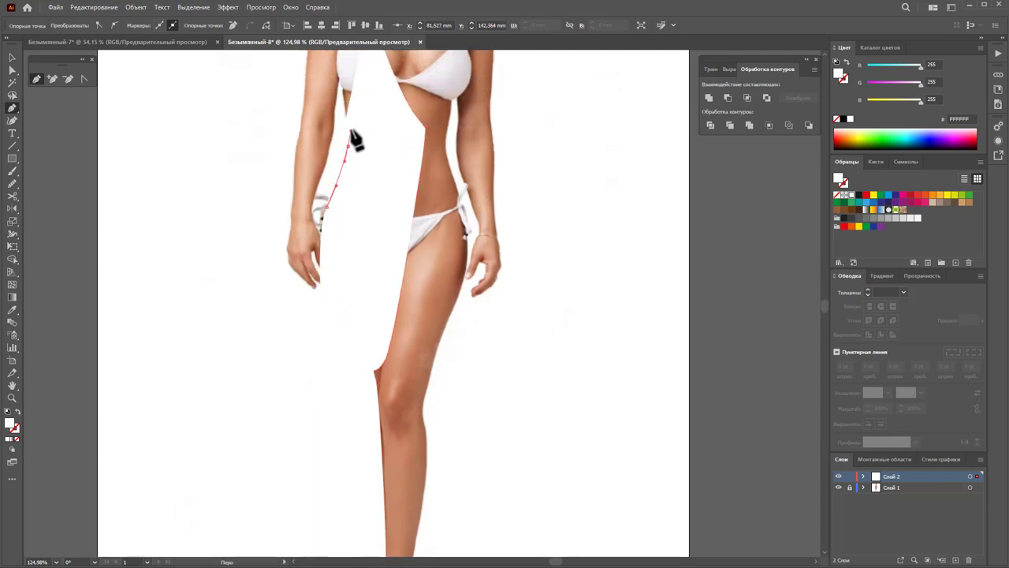
pyautogui.scroll(2, 353, 123)
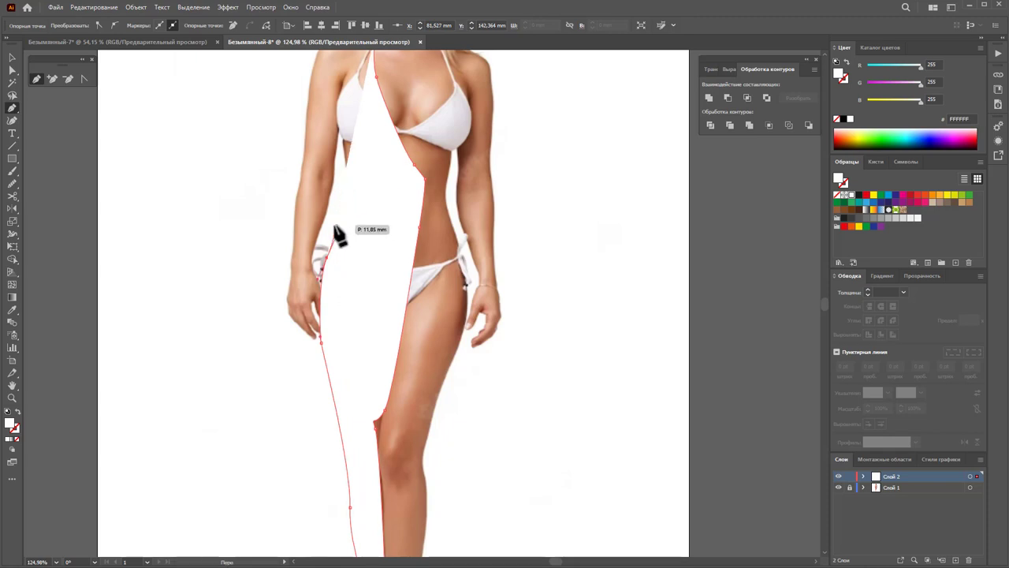
pyautogui.click(338, 222)
pyautogui.click(342, 205)
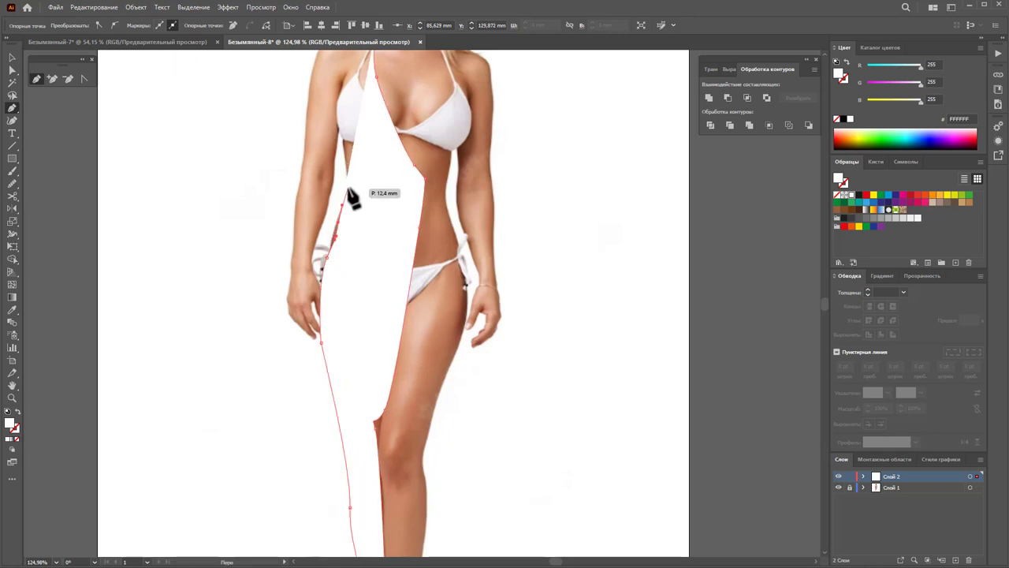
pyautogui.scroll(3, 354, 183)
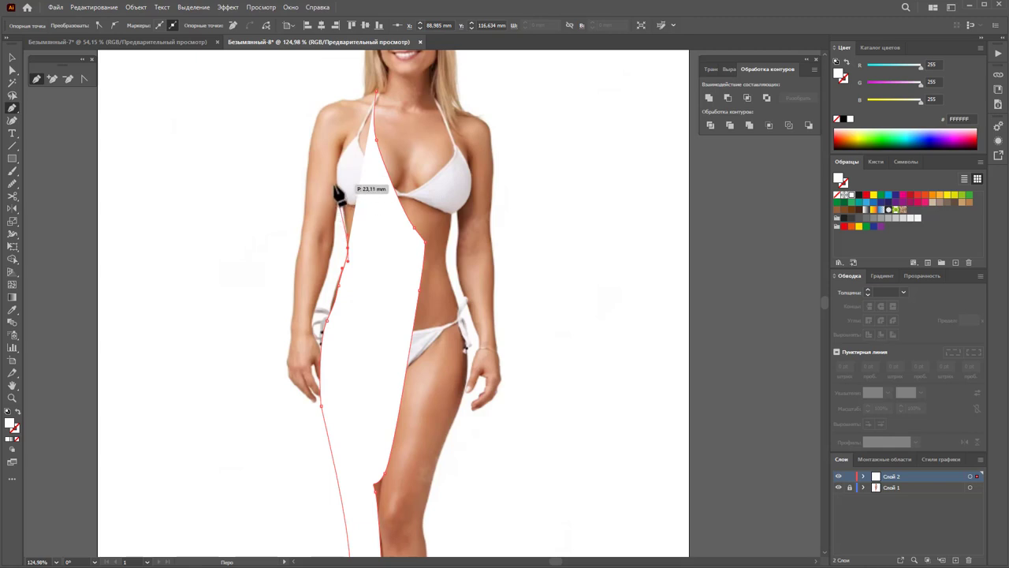
pyautogui.click(335, 182)
pyautogui.scroll(1, 355, 164)
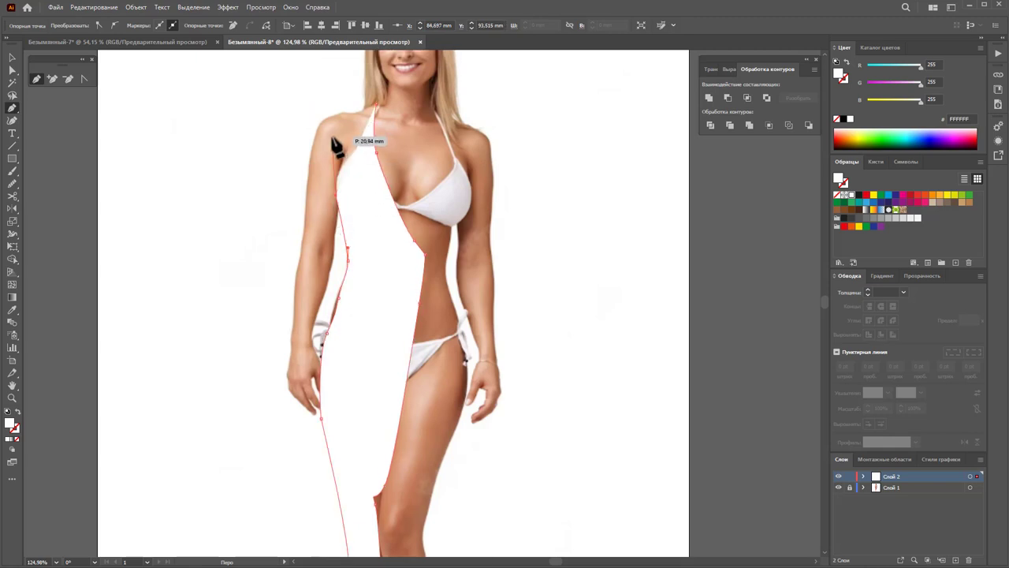
pyautogui.click(339, 112)
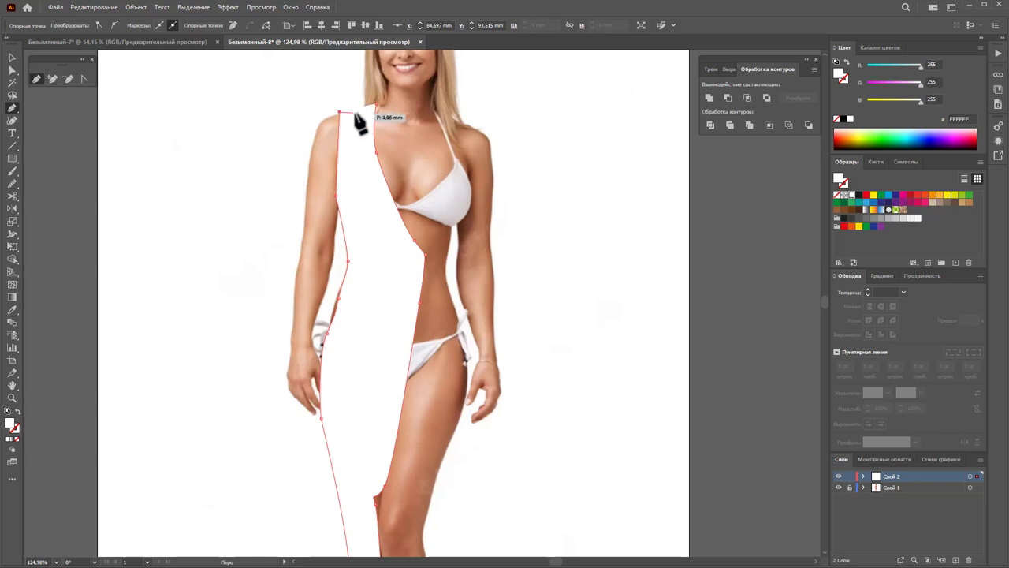
pyautogui.click(375, 105)
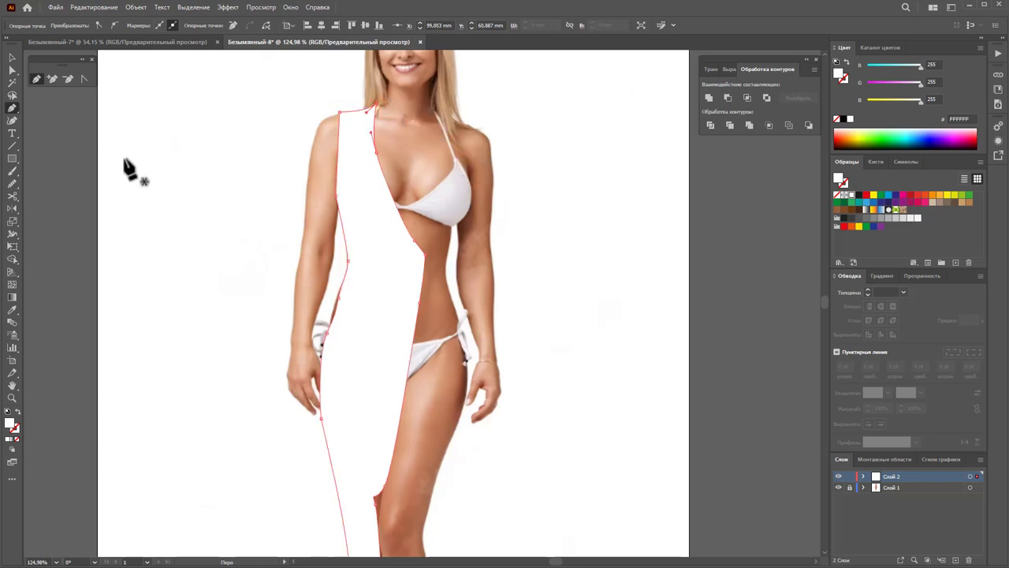
pyautogui.hotkey('ctrl', 'shift', 'a')
# - Zoom back out and give the dress shape no fill and a dark 1D1D1B stroke
pyautogui.press('z')
pyautogui.keyDown('alt'); pyautogui.click(397, 308); pyautogui.keyUp('alt')
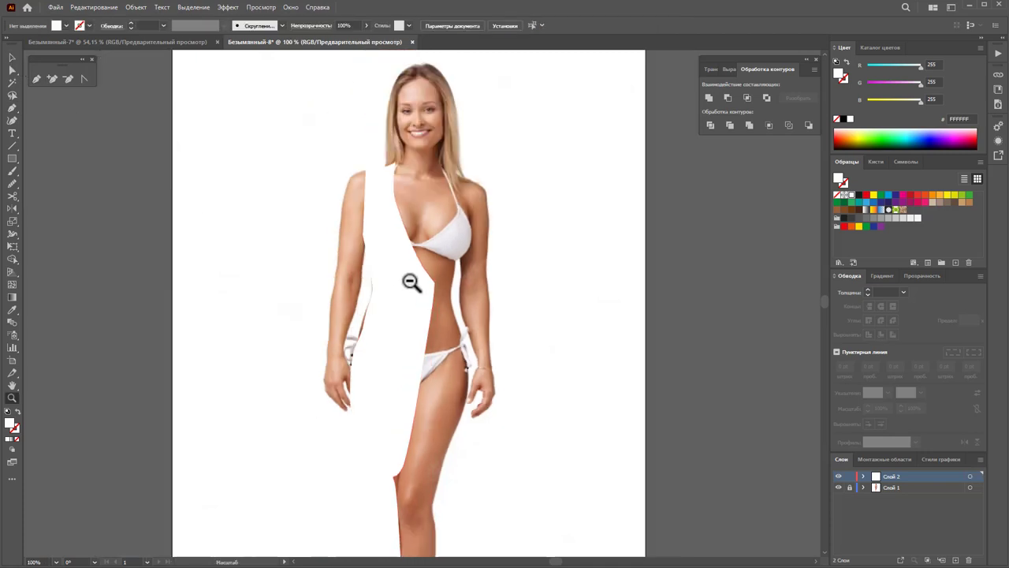
pyautogui.scroll(-1, 488, 324)
pyautogui.click(13, 57)
pyautogui.click(412, 237)
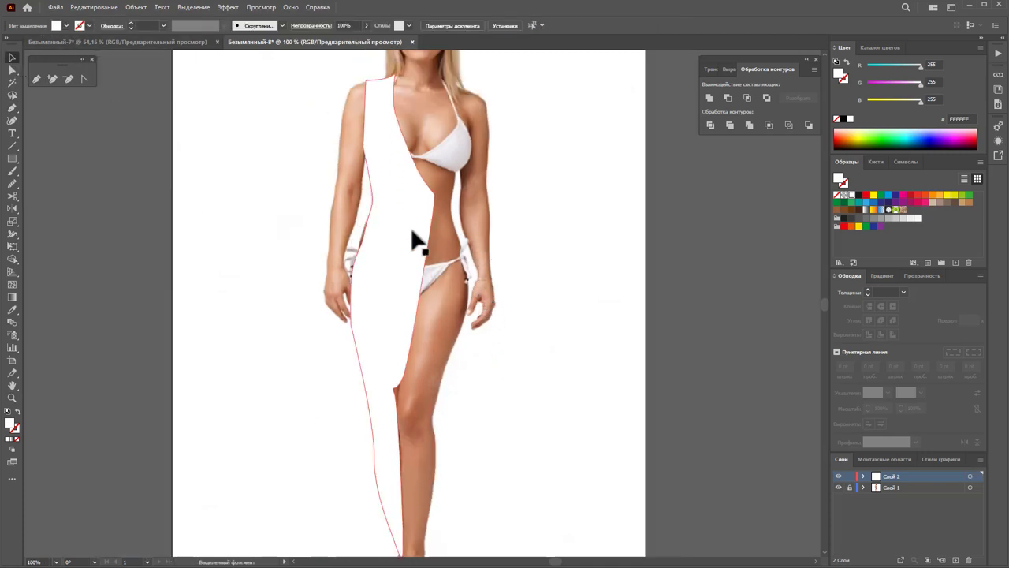
pyautogui.doubleClick(16, 434)
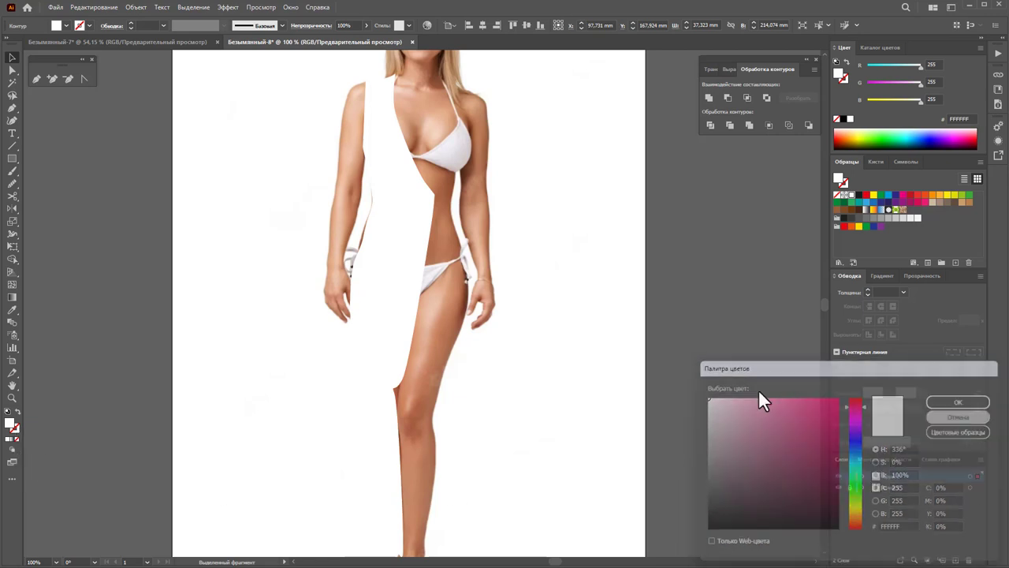
pyautogui.press('Return')
pyautogui.click(17, 412)
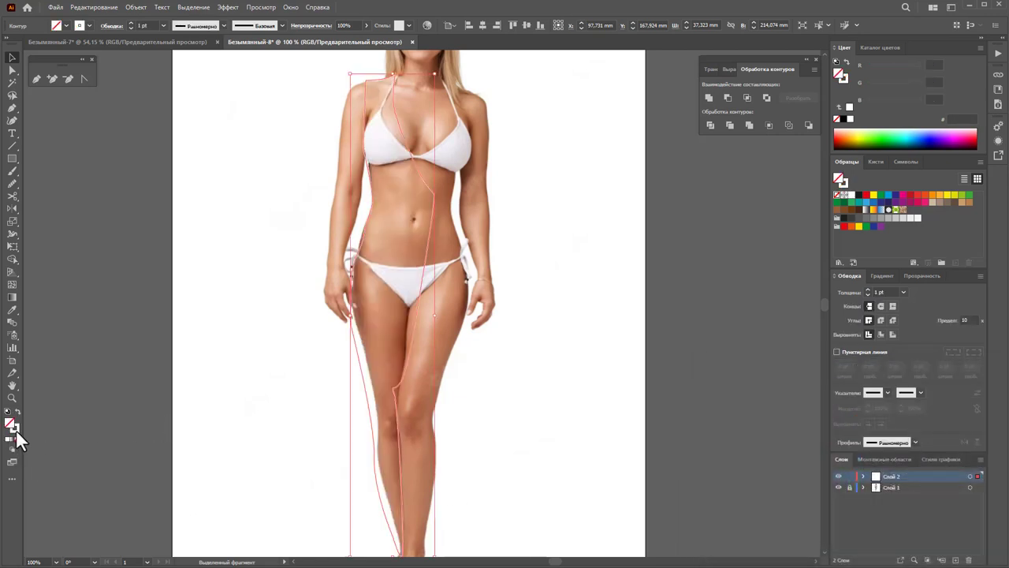
pyautogui.click(16, 429)
pyautogui.click(859, 195)
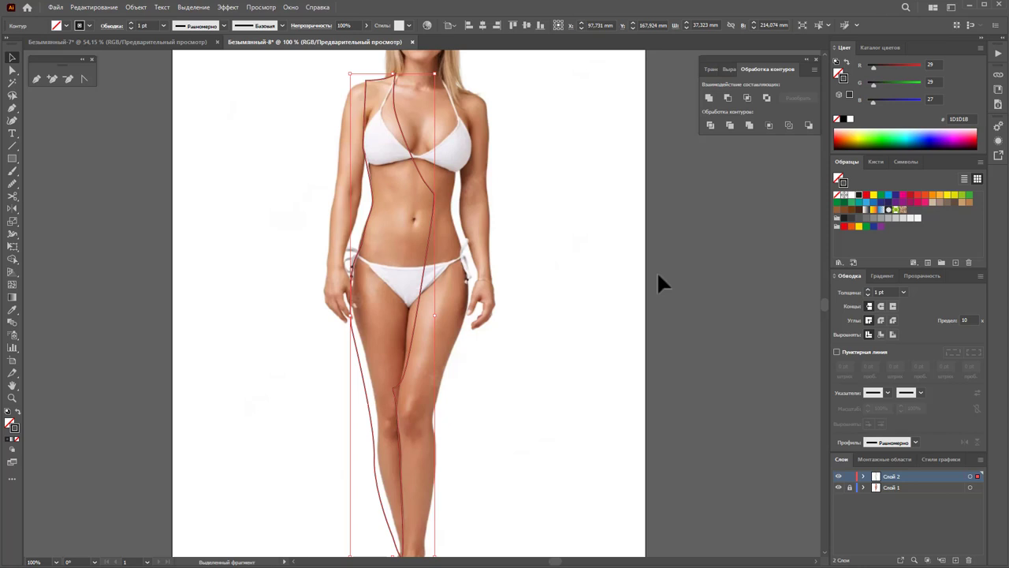
pyautogui.click(563, 301)
# - Delete the extra anchor near the knee and select the outline's ankle anchor
pyautogui.scroll(-2, 575, 293)
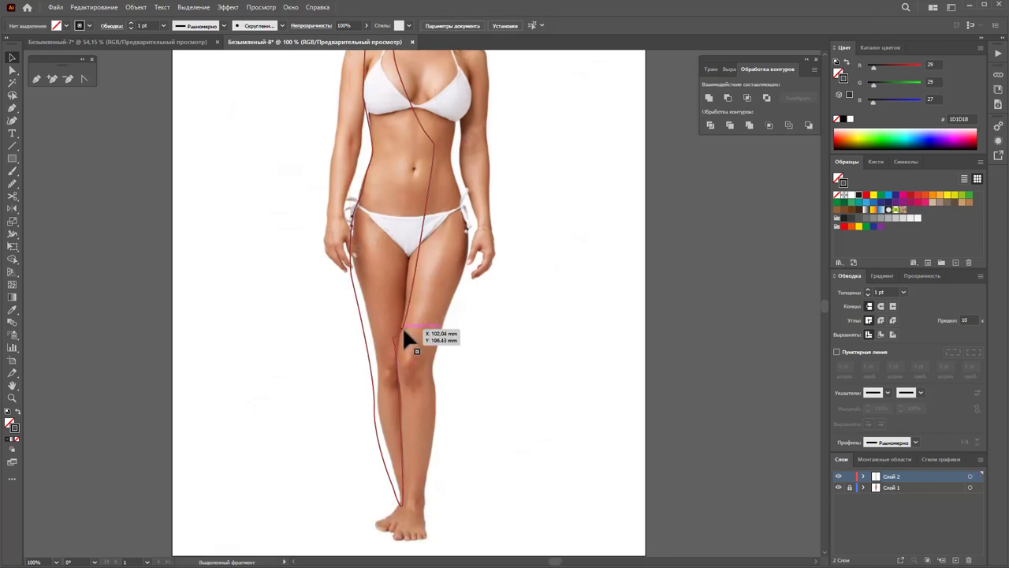
pyautogui.click(403, 331)
pyautogui.click(68, 79)
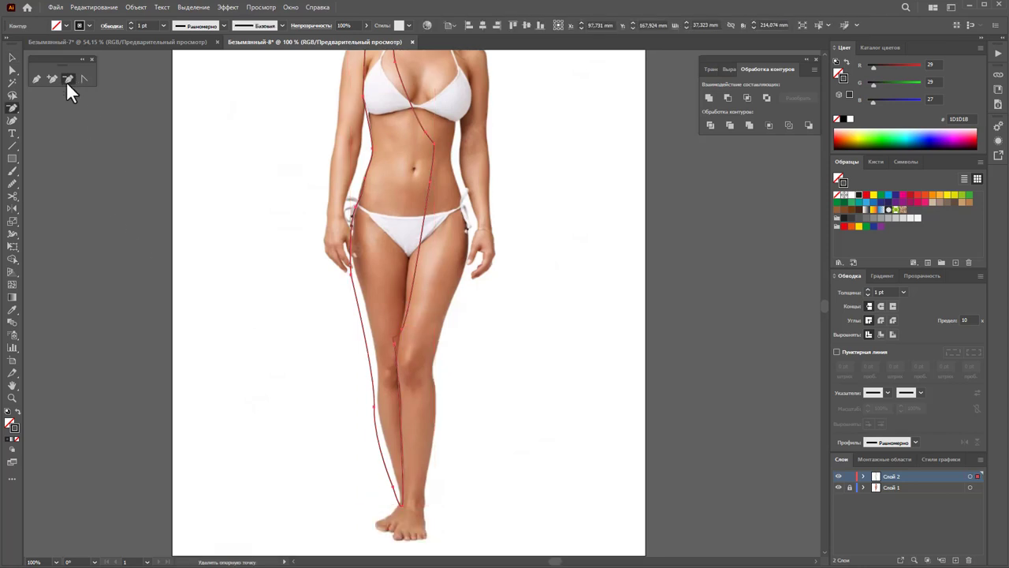
pyautogui.click(398, 353)
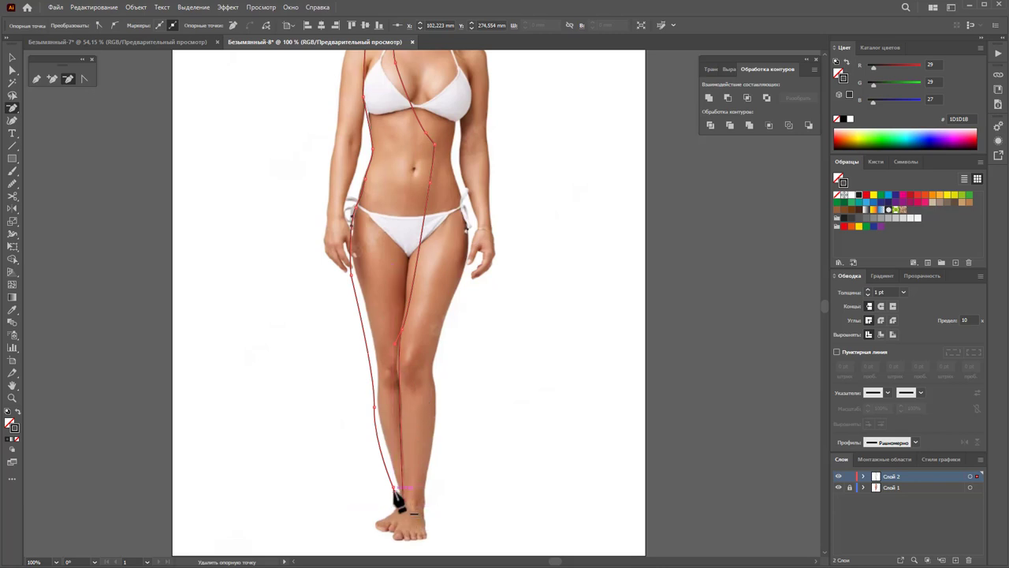
pyautogui.click(13, 73)
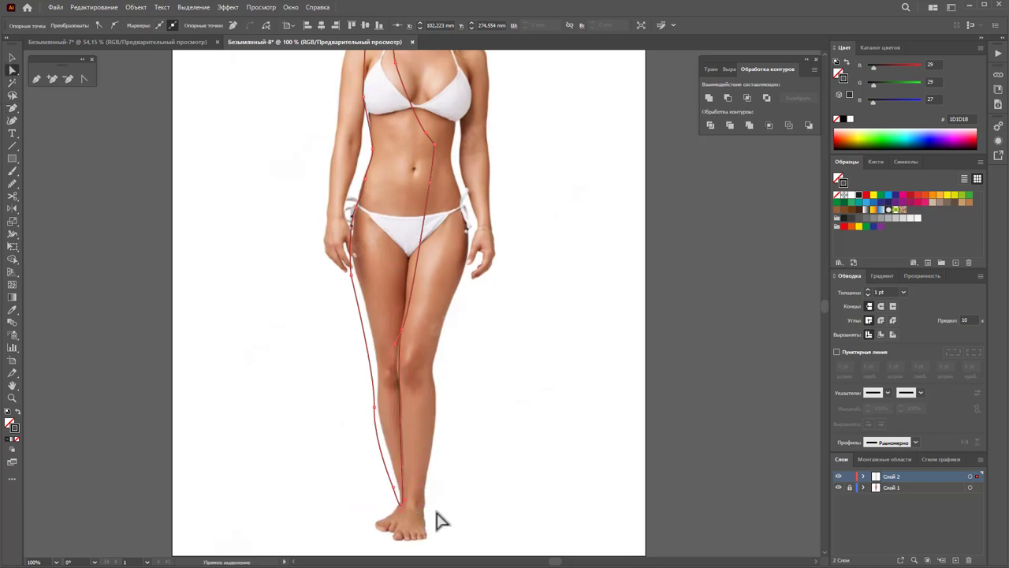
pyautogui.click(393, 488)
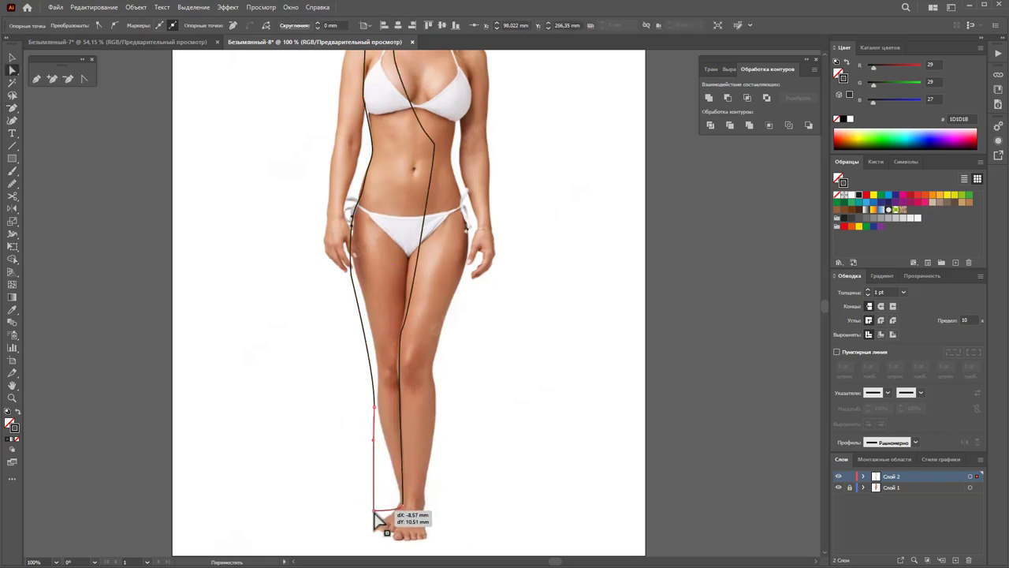
# - Drag the ankle anchor down to the foot and nudge the leg, thigh and hip anchors to fit the body
pyautogui.moveTo(394, 493)
pyautogui.mouseDown()
pyautogui.moveTo(371, 530)
pyautogui.moveTo(412, 536)
pyautogui.mouseUp()
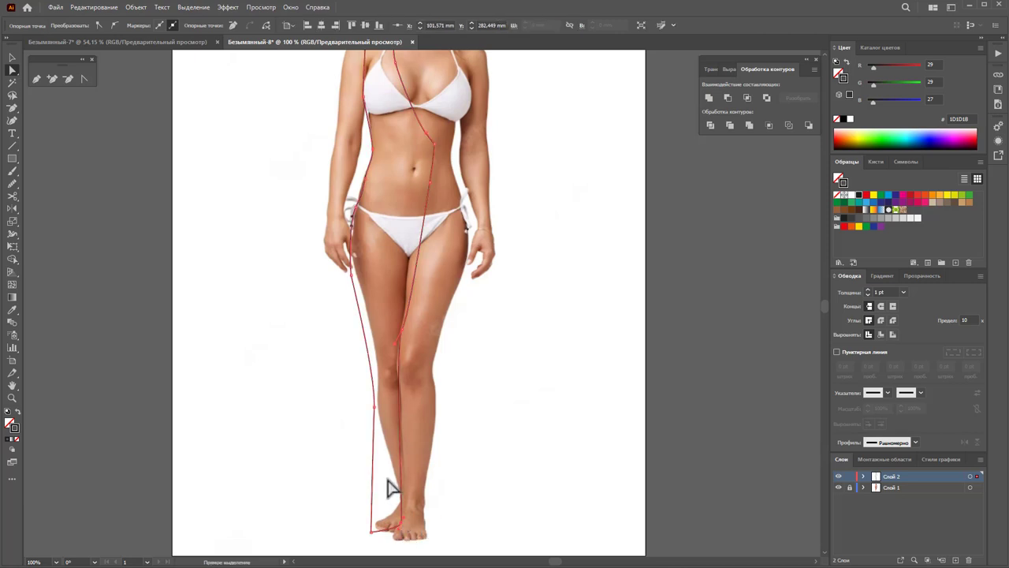
pyautogui.scroll(2, 387, 484)
pyautogui.moveTo(346, 341); pyautogui.dragTo(354, 331)
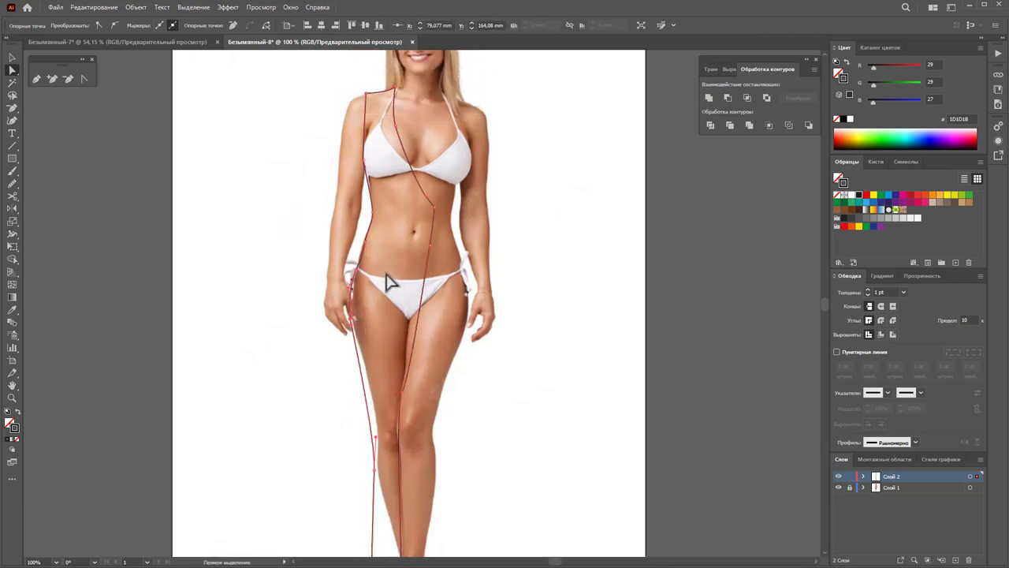
pyautogui.moveTo(368, 249); pyautogui.dragTo(353, 275)
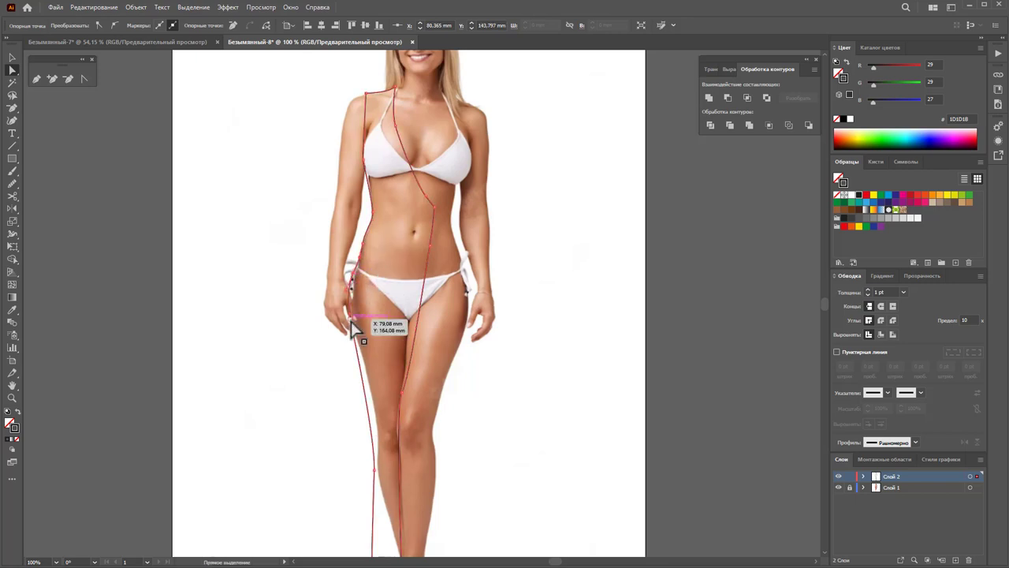
pyautogui.moveTo(354, 325); pyautogui.dragTo(359, 319)
pyautogui.moveTo(354, 275); pyautogui.dragTo(361, 260)
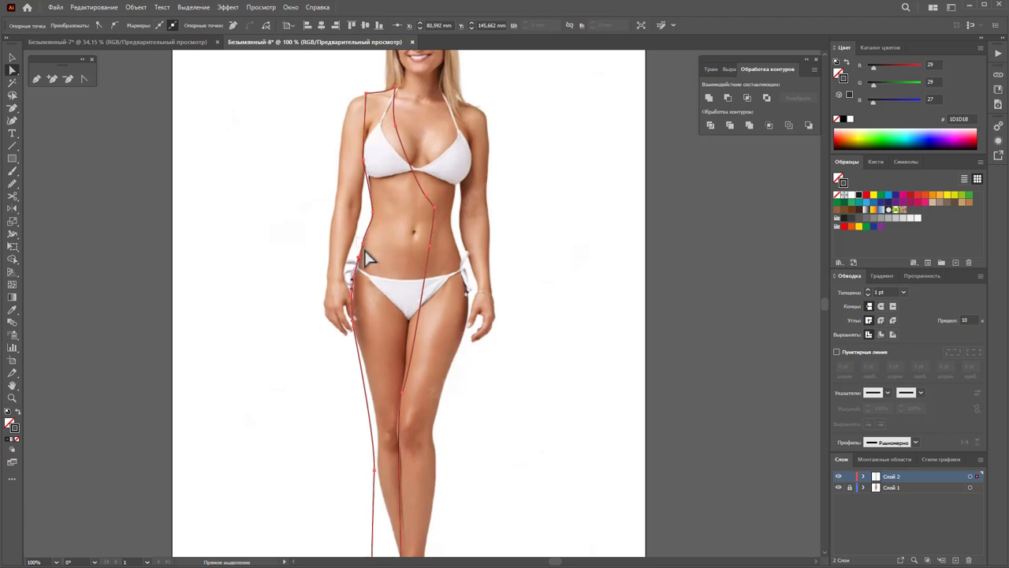
pyautogui.click(378, 224)
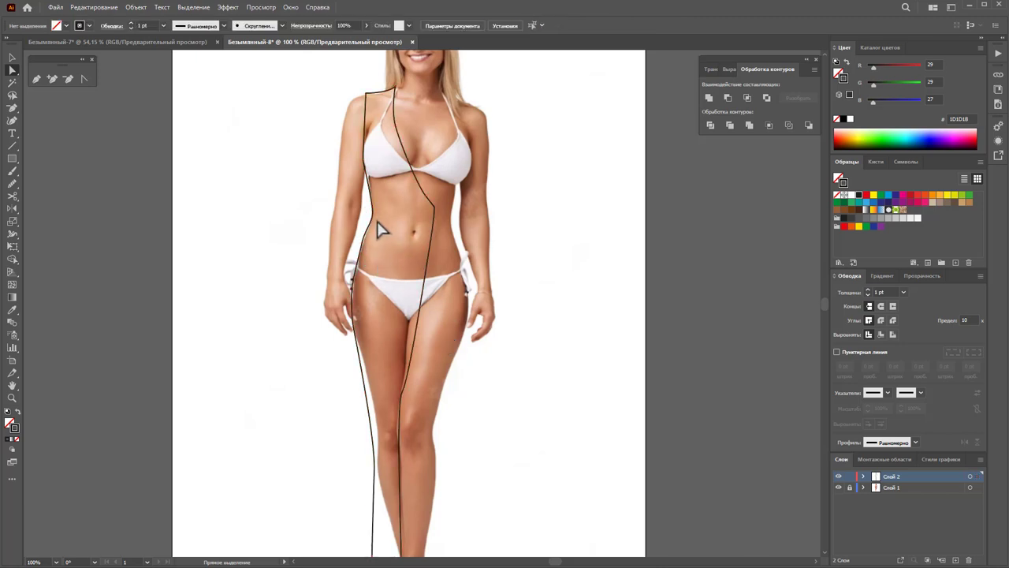
pyautogui.click(365, 211)
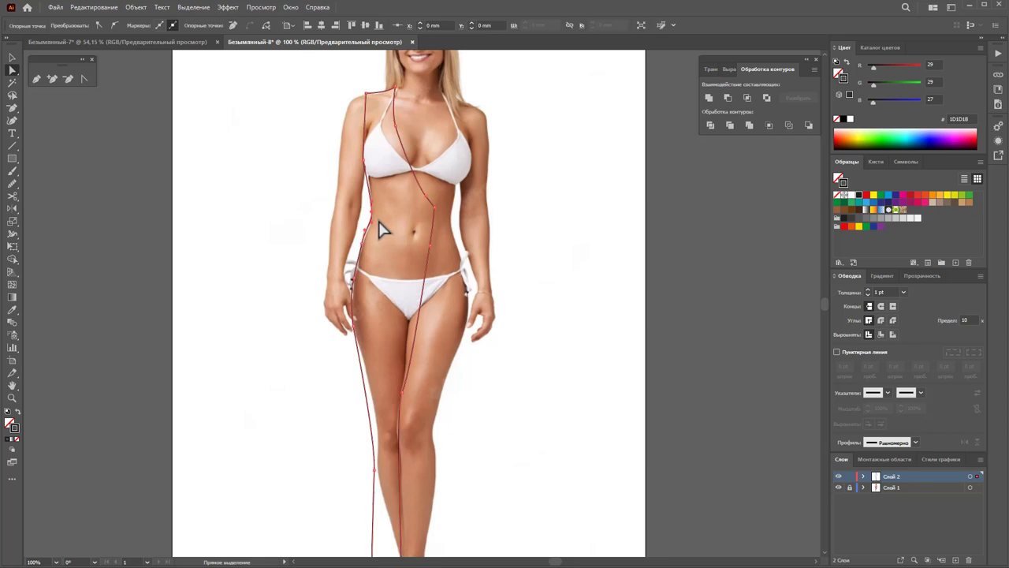
pyautogui.click(522, 372)
pyautogui.scroll(2, 521, 370)
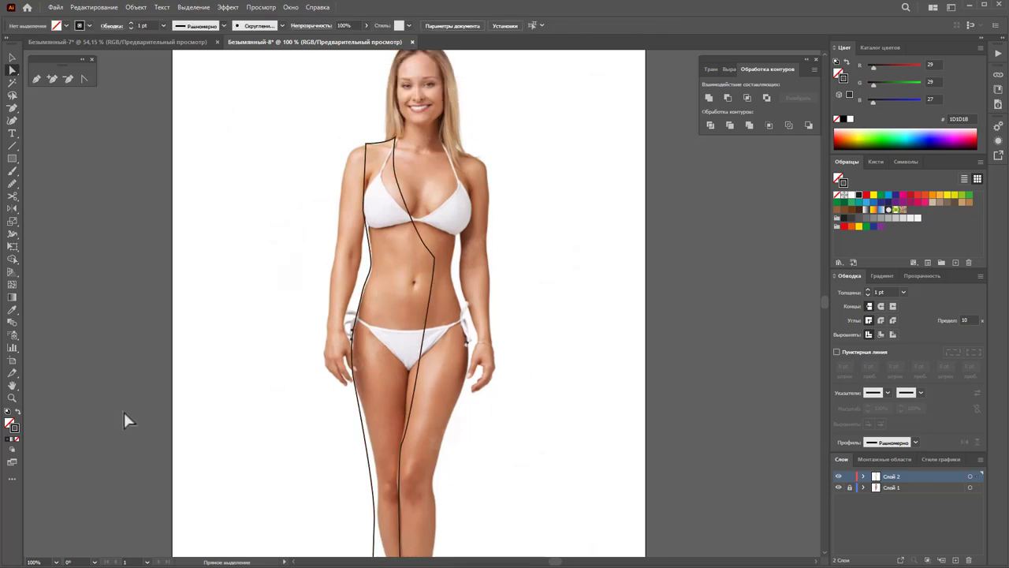
# - Zoom in on the torso and extend the wrap line into a small closed waist-tie shape
pyautogui.click(11, 402)
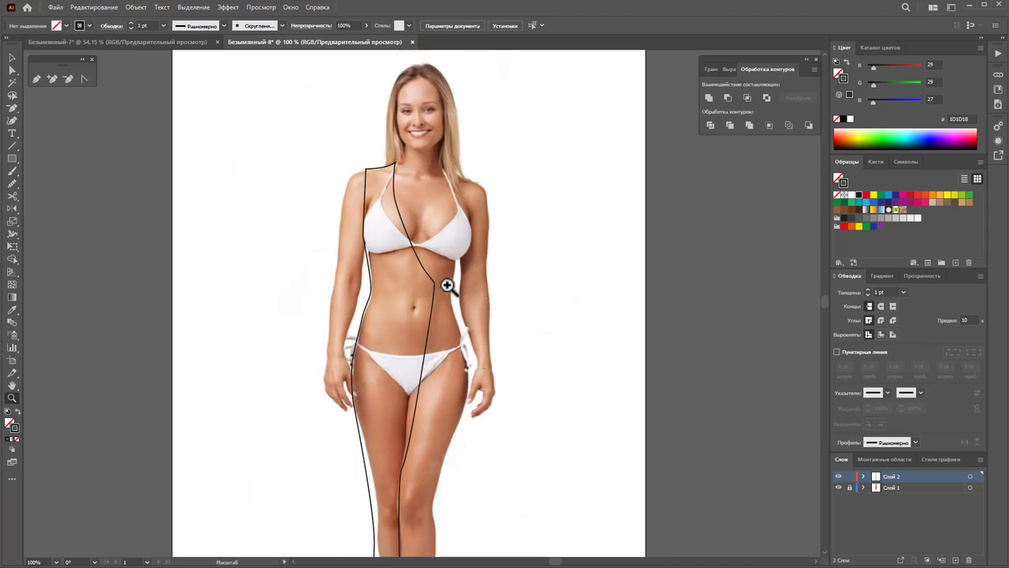
pyautogui.moveTo(446, 284); pyautogui.dragTo(545, 308)
pyautogui.scroll(1, 545, 308)
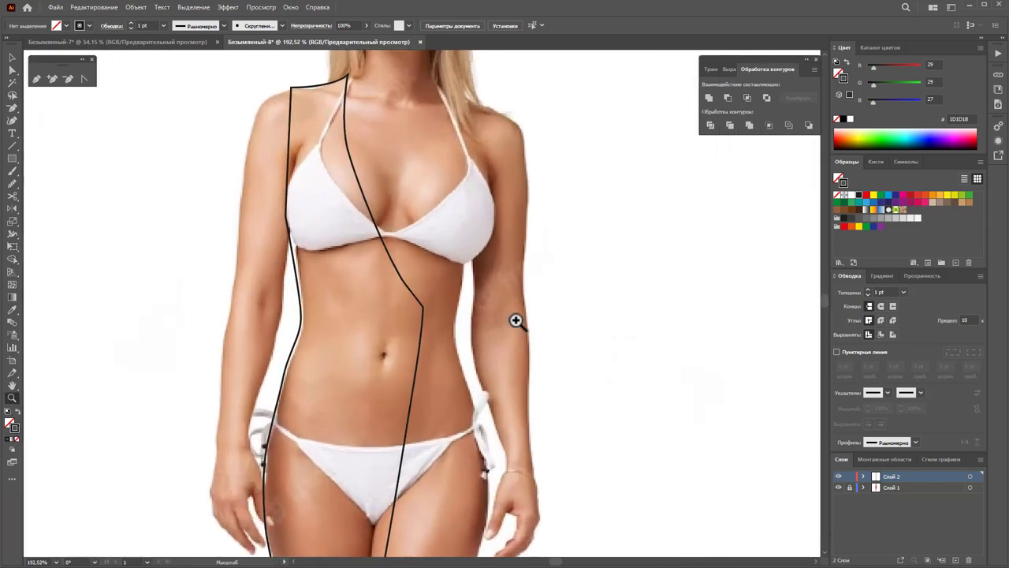
pyautogui.press('p')
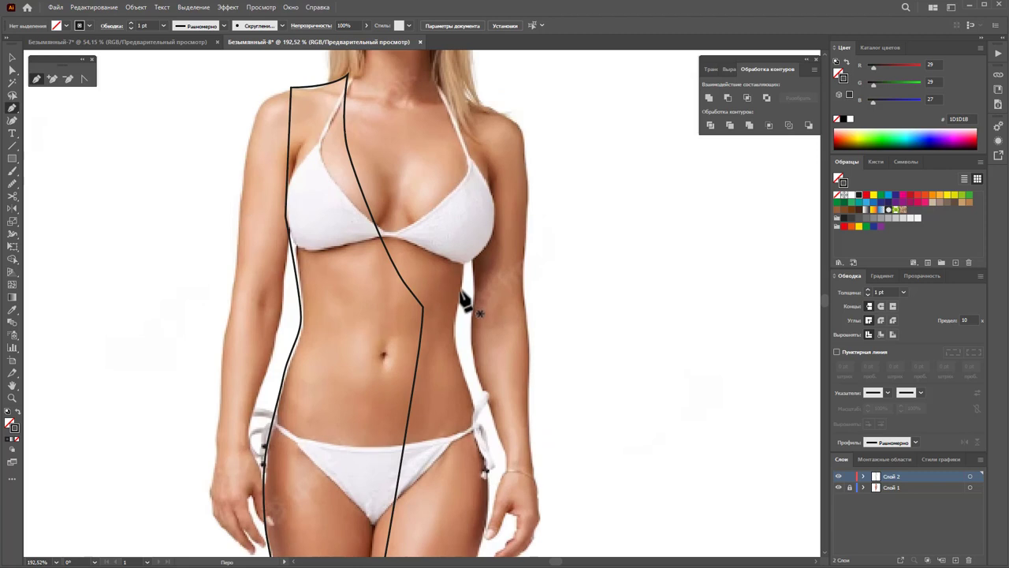
pyautogui.keyDown('ctrl'); pyautogui.click(437, 307); pyautogui.keyUp('ctrl')
pyautogui.click(425, 306)
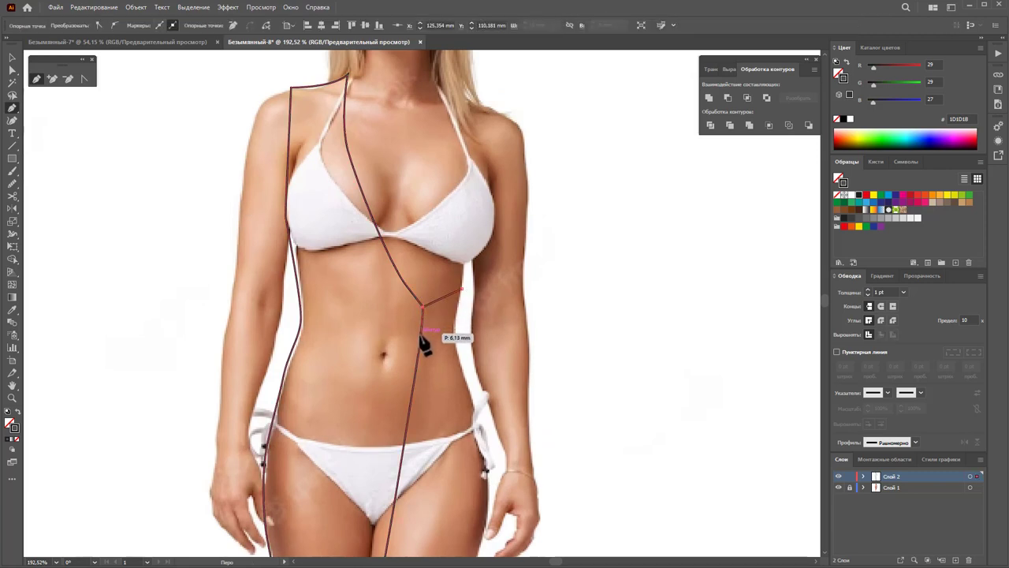
pyautogui.click(454, 336)
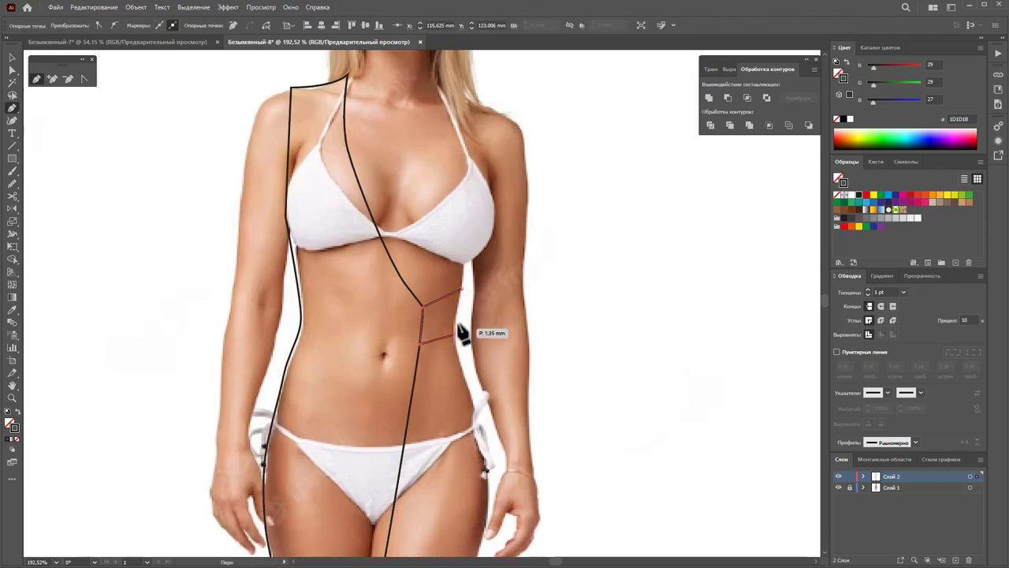
pyautogui.click(462, 290)
# - Draw the right bodice path from the neck strap down to the waist, up the bust, and close it
pyautogui.scroll(1, 458, 170)
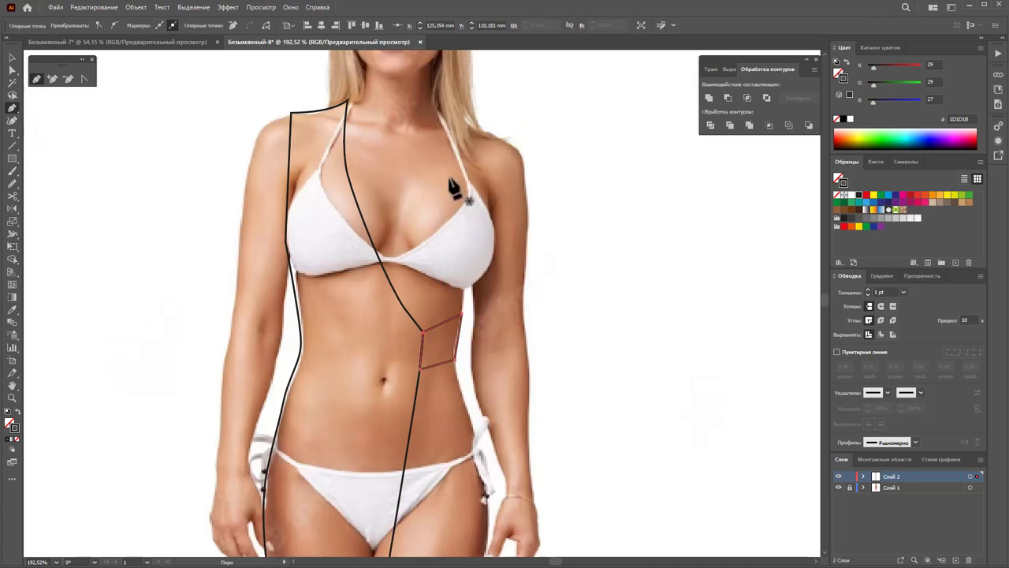
pyautogui.click(428, 103)
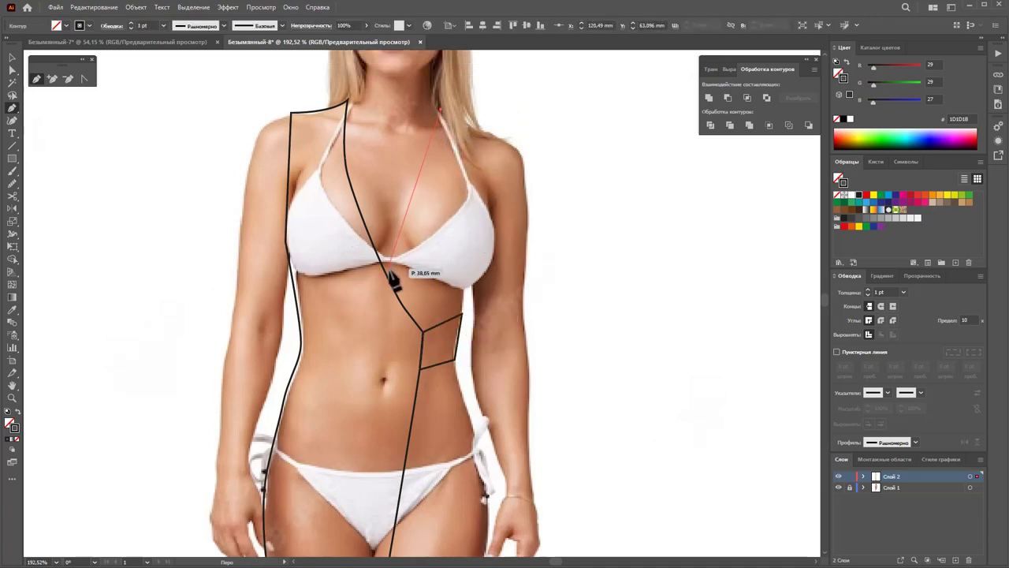
pyautogui.moveTo(396, 289); pyautogui.dragTo(340, 369)
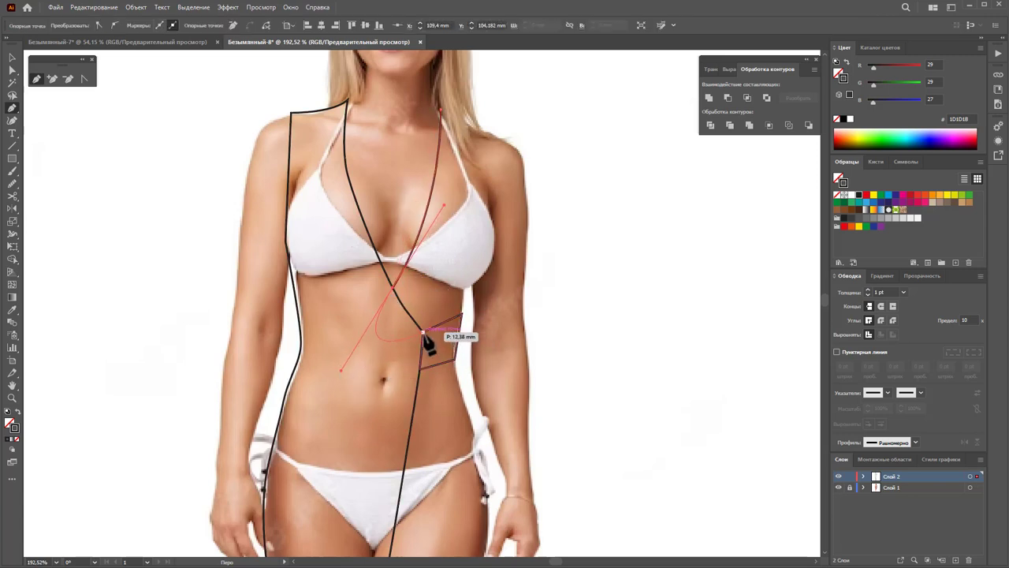
pyautogui.moveTo(462, 315)
pyautogui.mouseDown()
pyautogui.moveTo(470, 323)
pyautogui.moveTo(496, 272)
pyautogui.mouseUp()
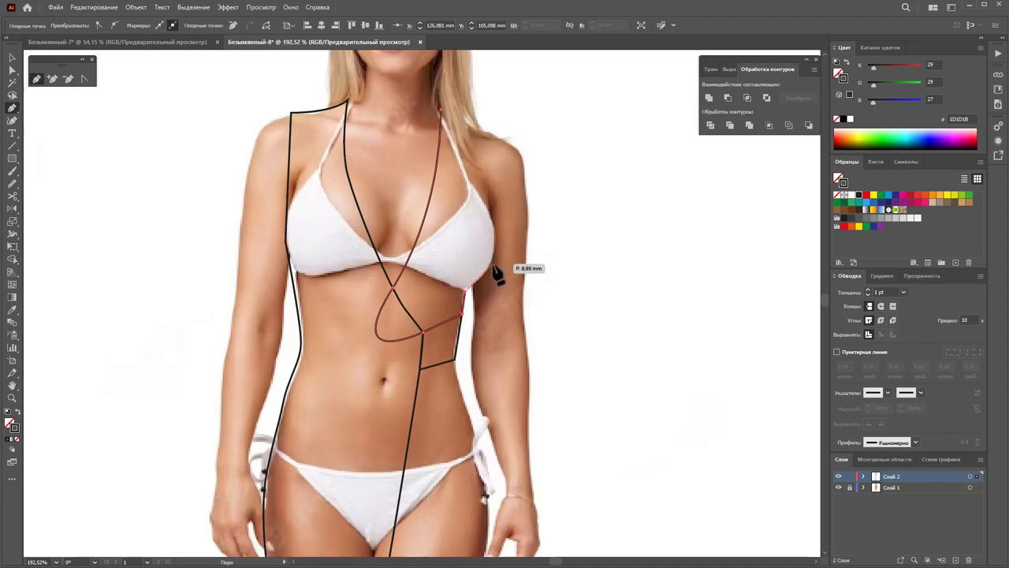
pyautogui.keyDown('ctrl'); pyautogui.click(500, 253); pyautogui.keyUp('ctrl')
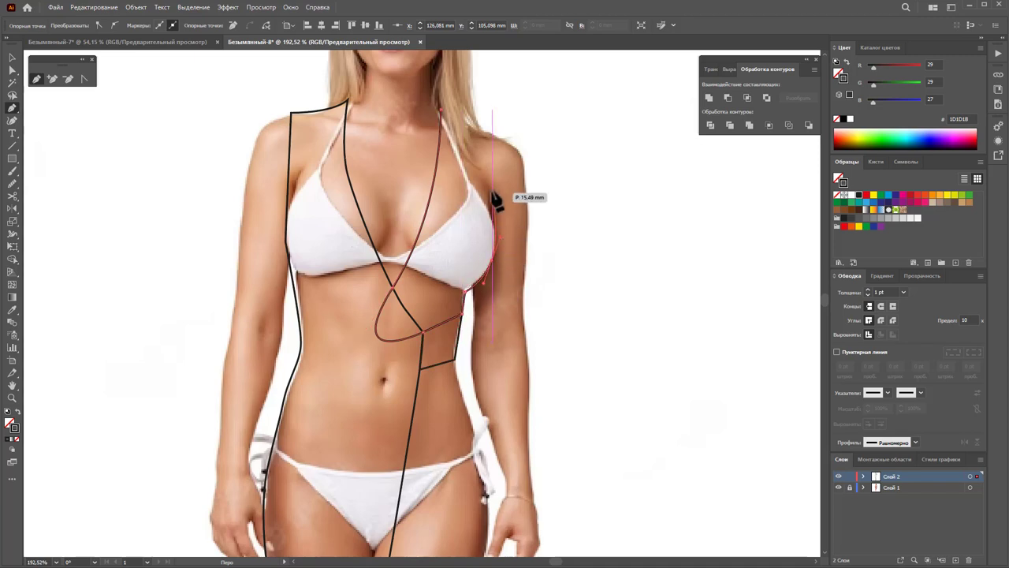
pyautogui.moveTo(493, 178); pyautogui.dragTo(493, 136)
pyautogui.click(493, 135)
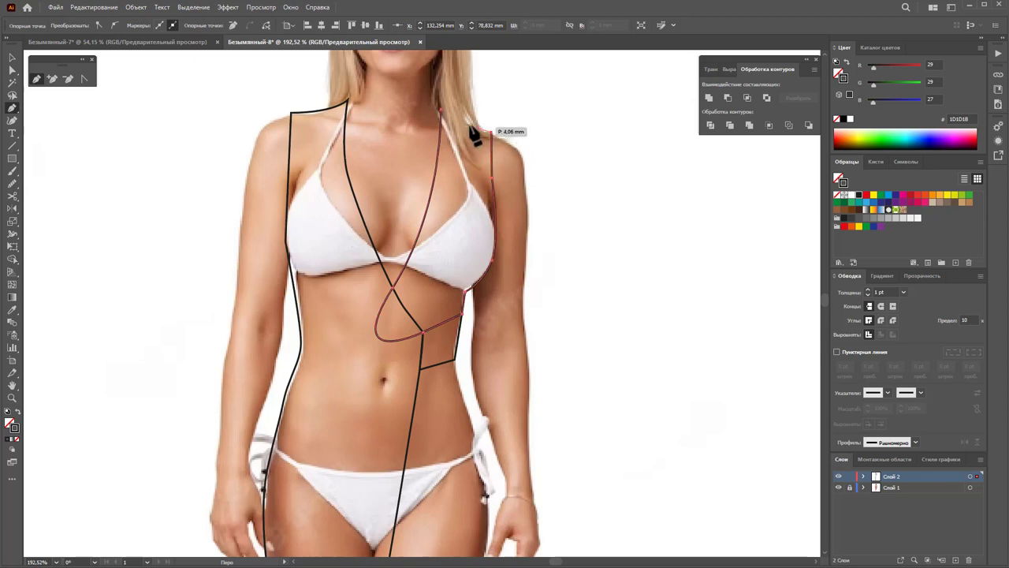
pyautogui.click(441, 111)
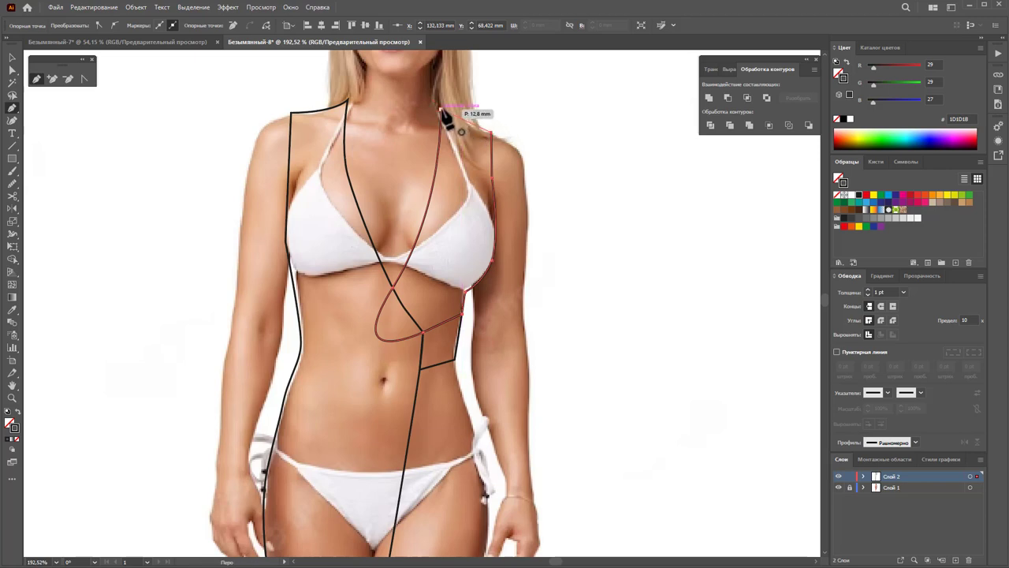
pyautogui.keyDown('ctrl'); pyautogui.click(441, 107); pyautogui.keyUp('ctrl')
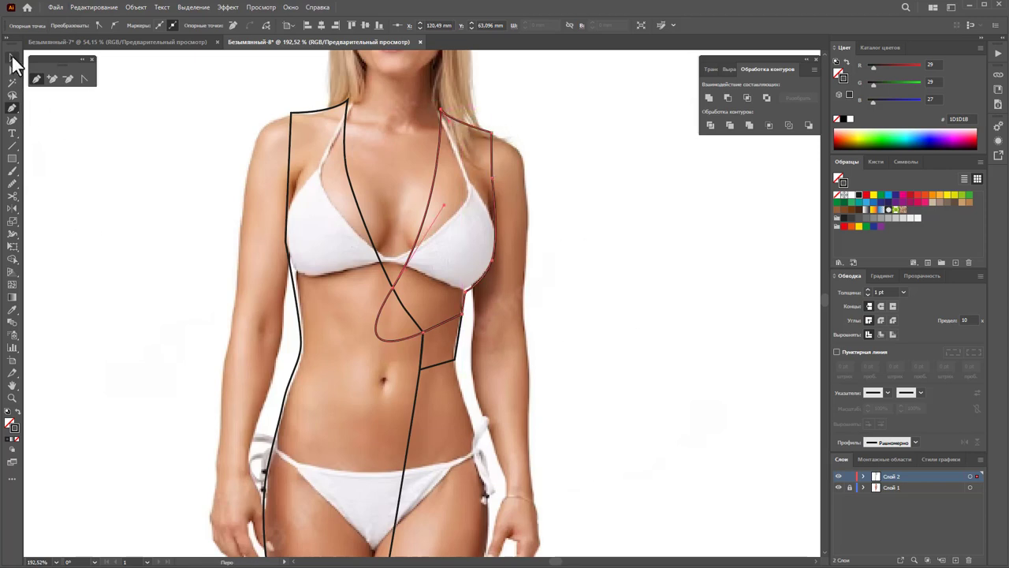
pyautogui.click(12, 69)
# - Drag the waist-crossing anchor's handle upward so the right bodice curve loses its loop
pyautogui.click(424, 336)
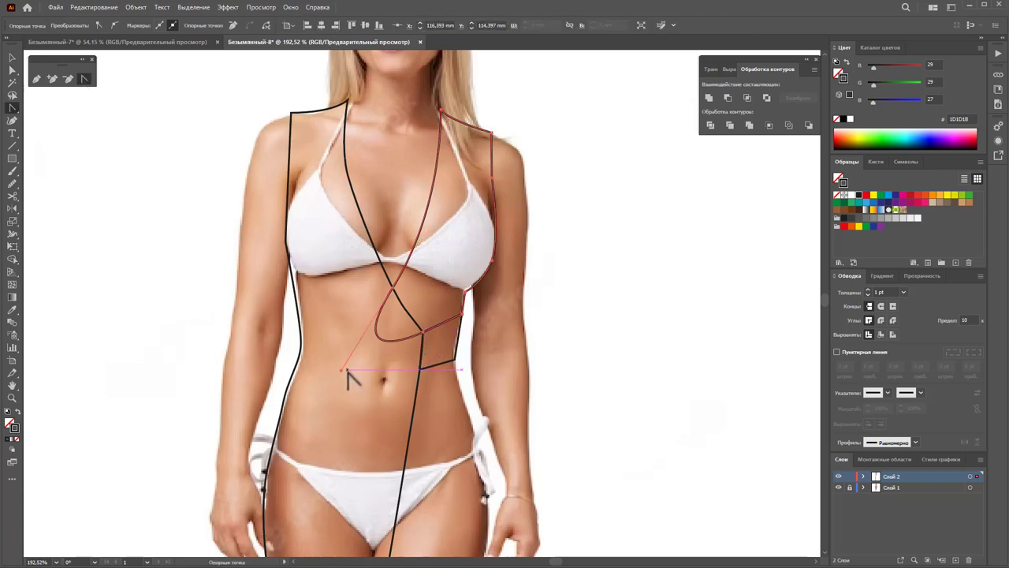
pyautogui.moveTo(341, 369); pyautogui.dragTo(443, 205)
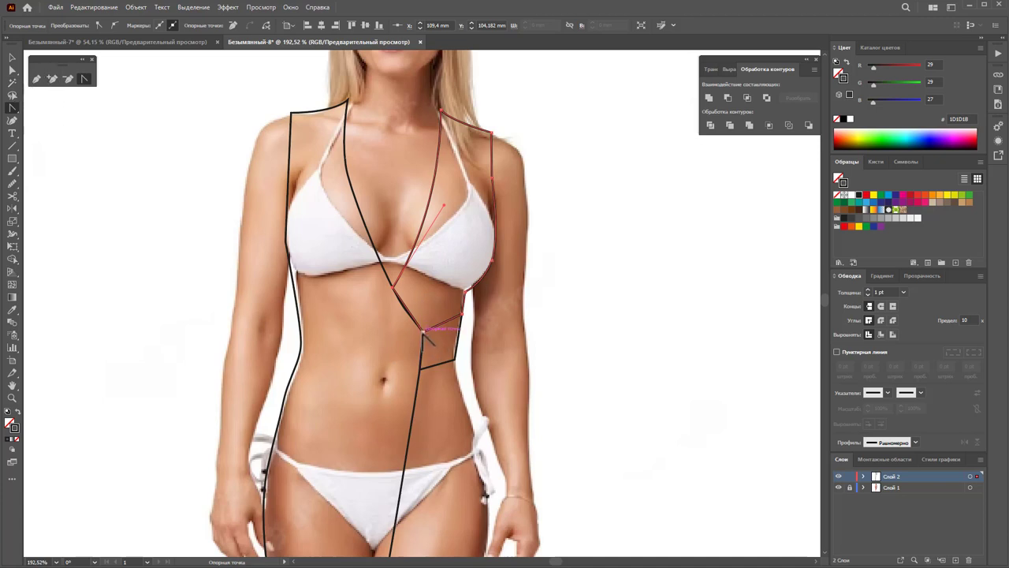
pyautogui.click(425, 334)
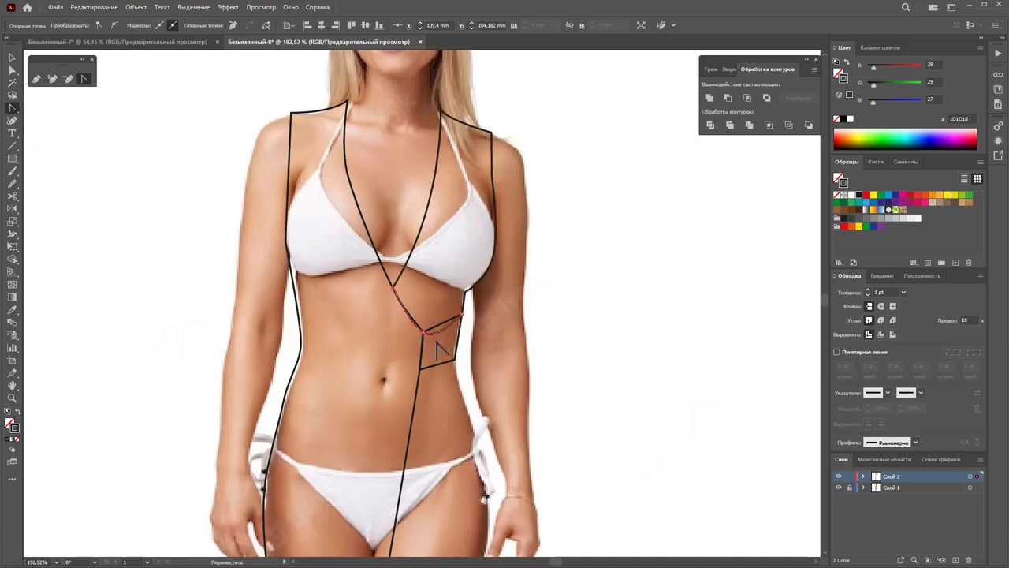
pyautogui.click(436, 341)
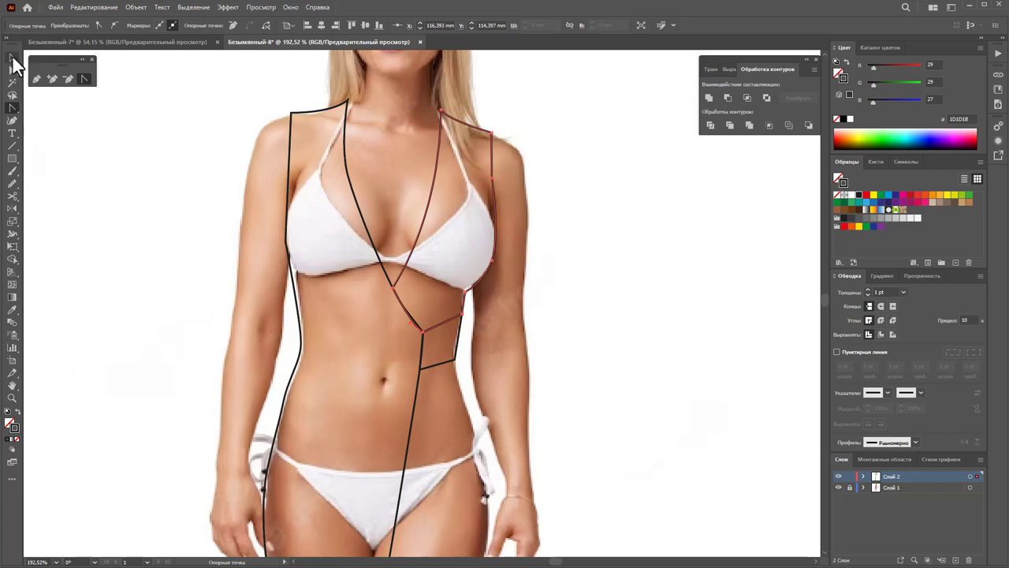
pyautogui.click(562, 295)
# - Reframe the figure and start the skirt edge at the right waist, running down the thigh and calf
pyautogui.press('z')
pyautogui.keyDown('alt'); pyautogui.click(510, 339); pyautogui.keyUp('alt')
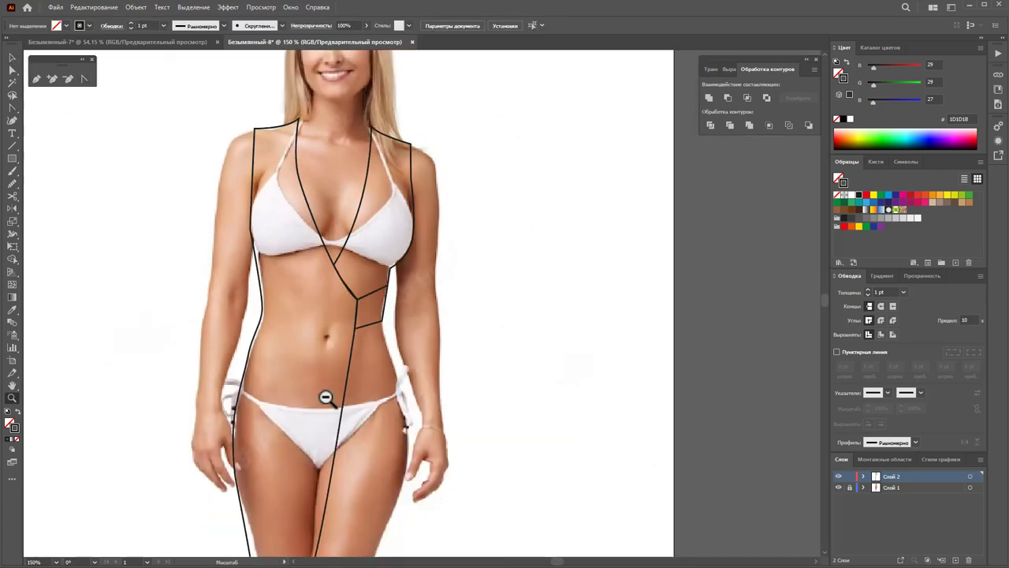
pyautogui.keyDown('alt'); pyautogui.click(327, 398); pyautogui.keyUp('alt')
pyautogui.keyDown('alt'); pyautogui.click(389, 410); pyautogui.keyUp('alt')
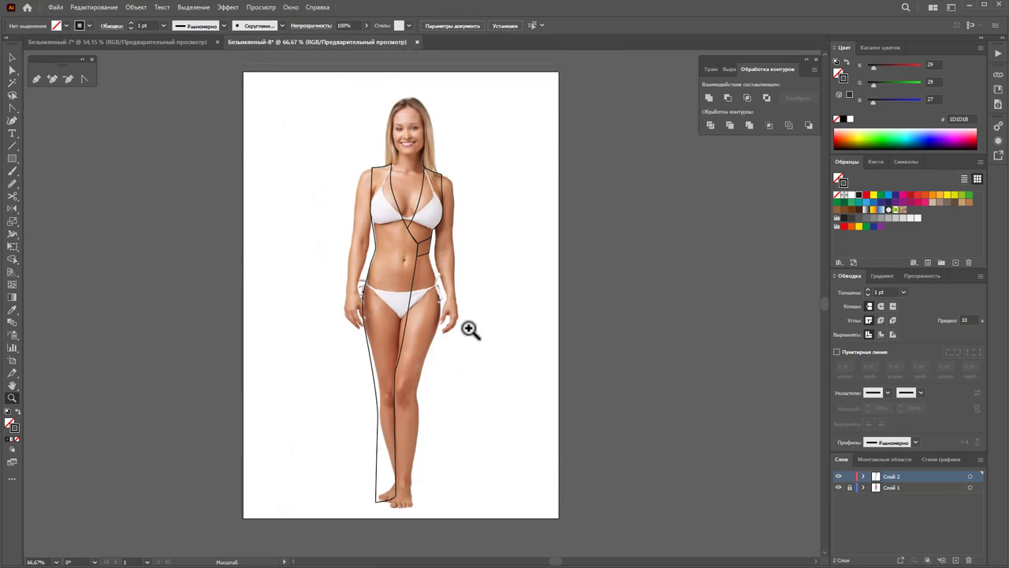
pyautogui.moveTo(469, 328); pyautogui.dragTo(492, 329)
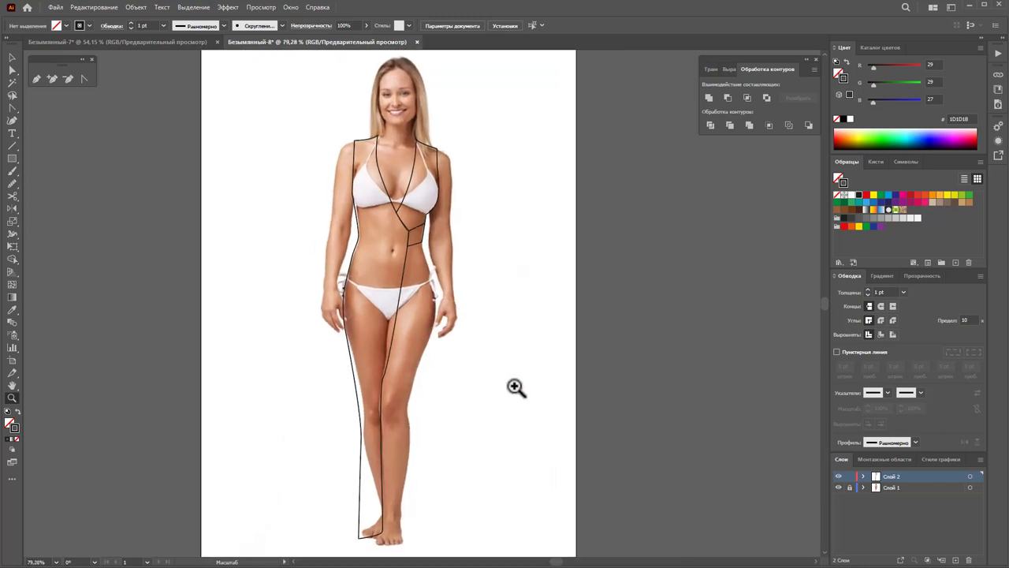
pyautogui.click(36, 79)
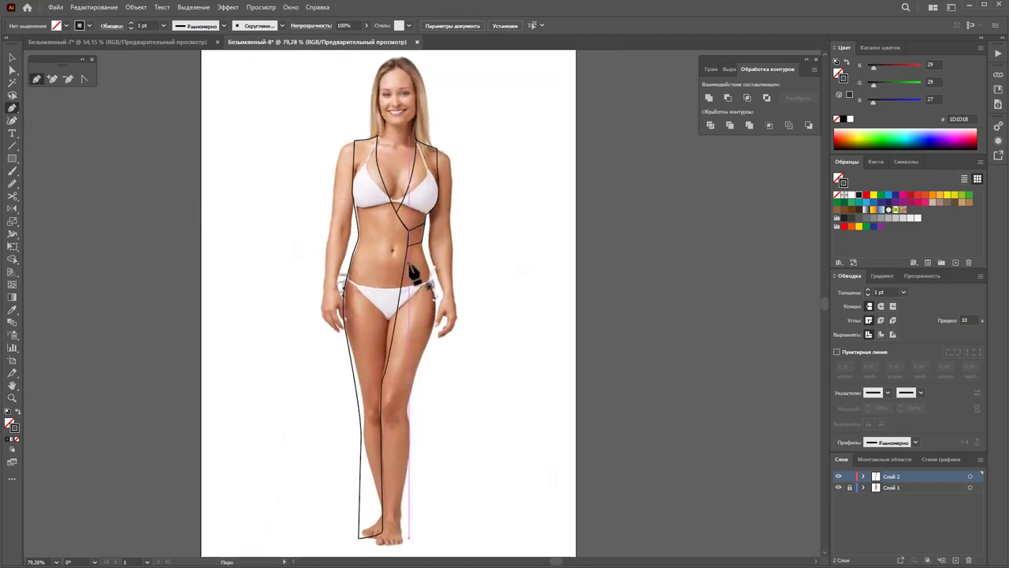
pyautogui.click(423, 243)
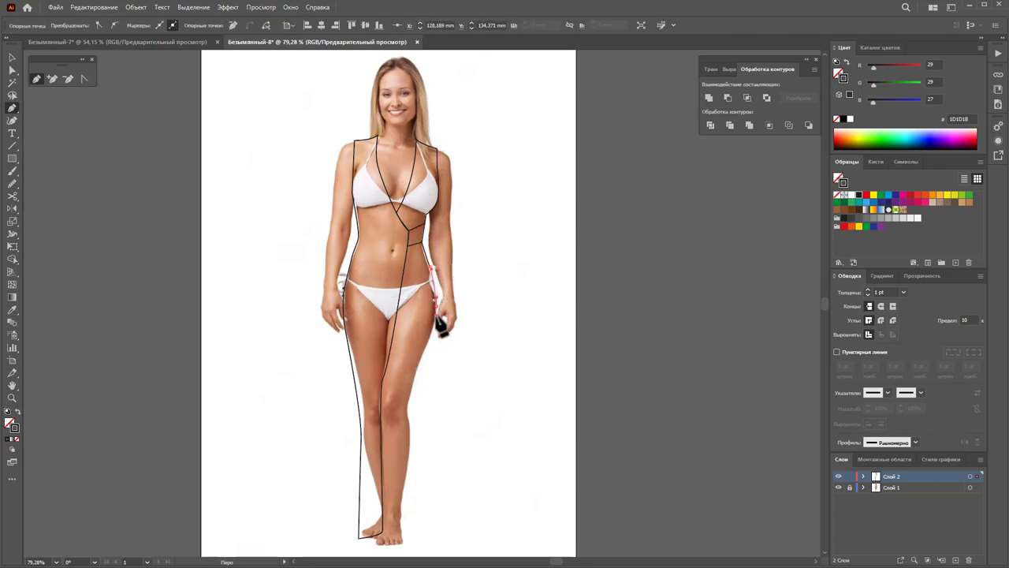
pyautogui.click(423, 371)
pyautogui.click(411, 393)
pyautogui.click(409, 408)
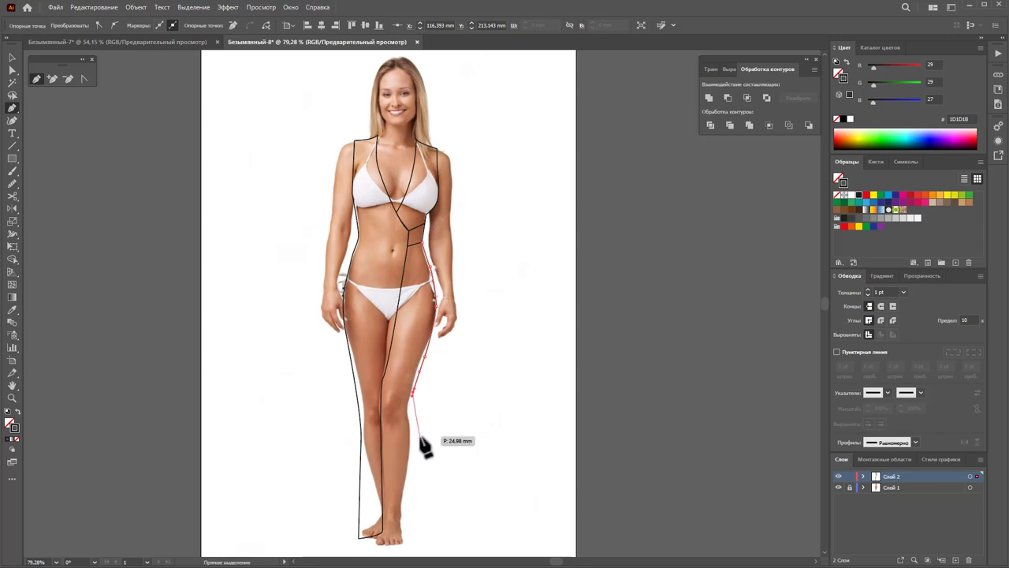
pyautogui.click(415, 443)
# - Bring the skirt edge down to the ankle hem and join it to the diagonal wrap line
pyautogui.click(415, 455)
pyautogui.click(418, 471)
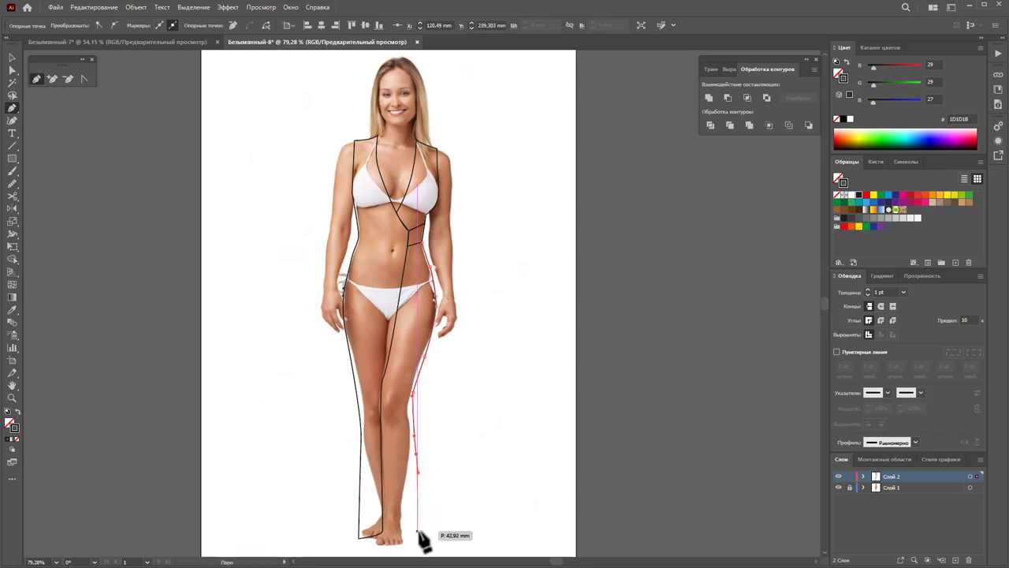
pyautogui.click(418, 527)
pyautogui.click(396, 534)
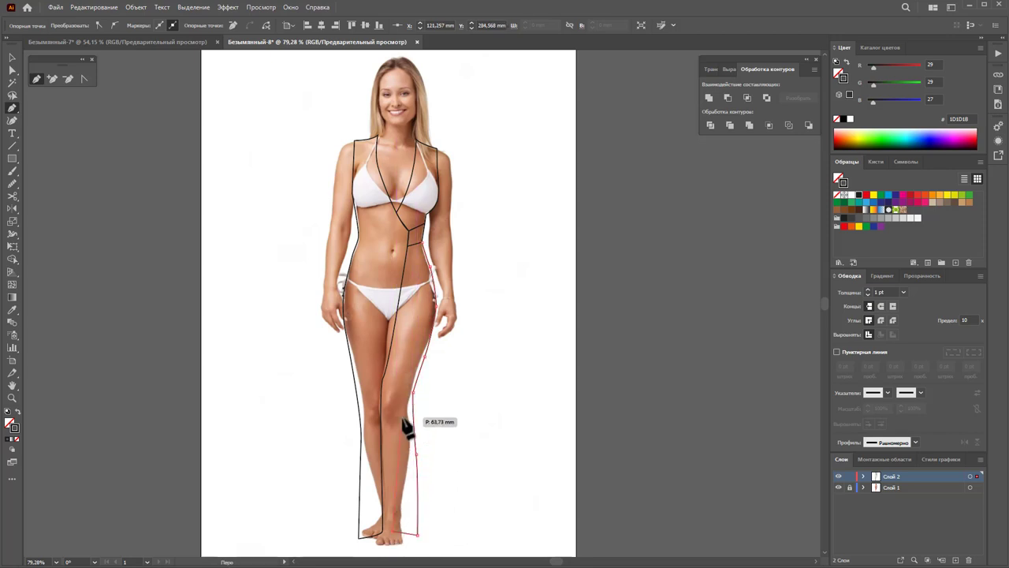
pyautogui.click(395, 384)
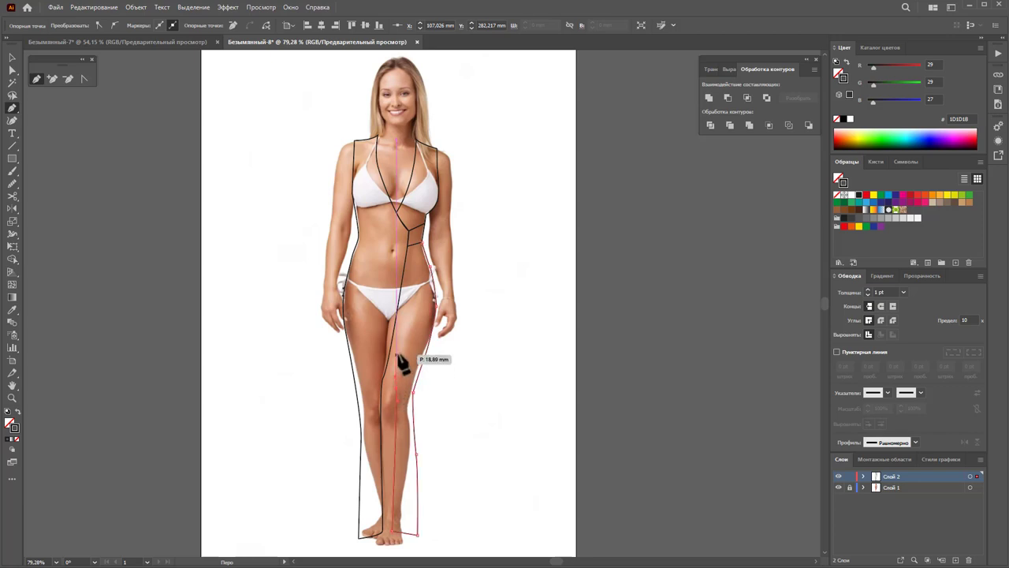
pyautogui.keyDown('ctrl'); pyautogui.click(397, 334); pyautogui.keyUp('ctrl')
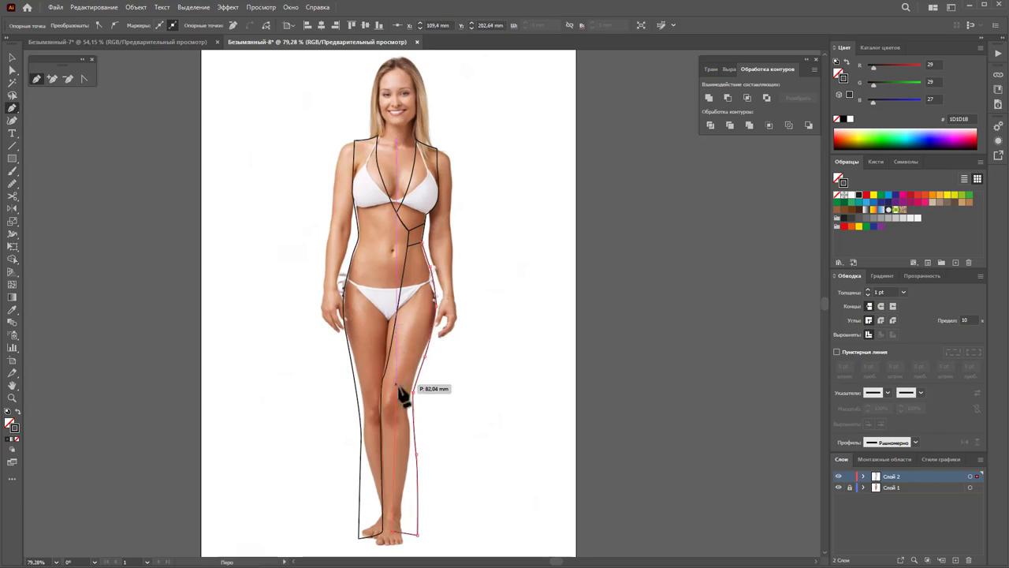
# - Continue the right-side outline up past the upper thigh and close it at the waist
pyautogui.keyDown('ctrl'); pyautogui.click(408, 355); pyautogui.keyUp('ctrl')
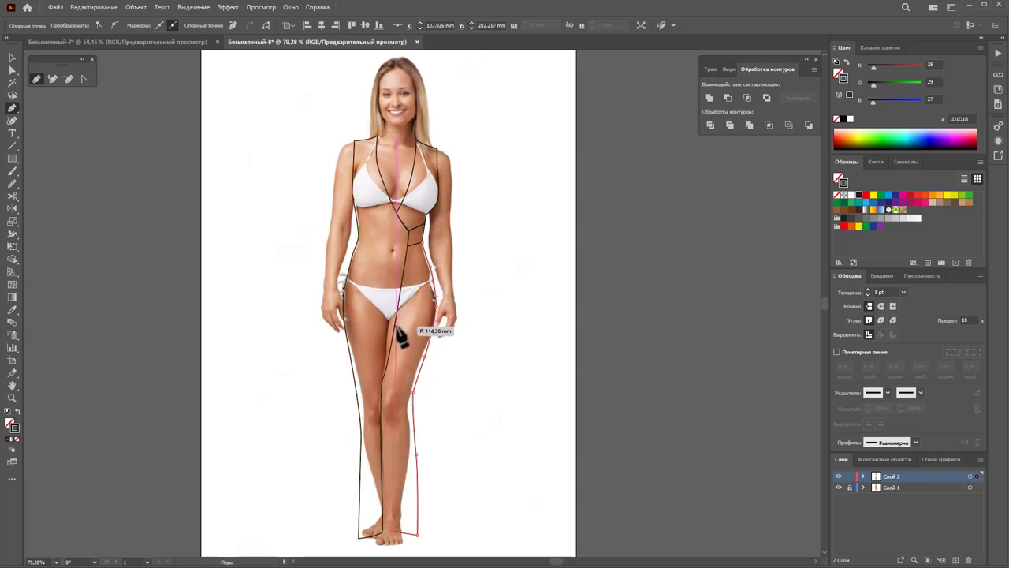
pyautogui.click(395, 324)
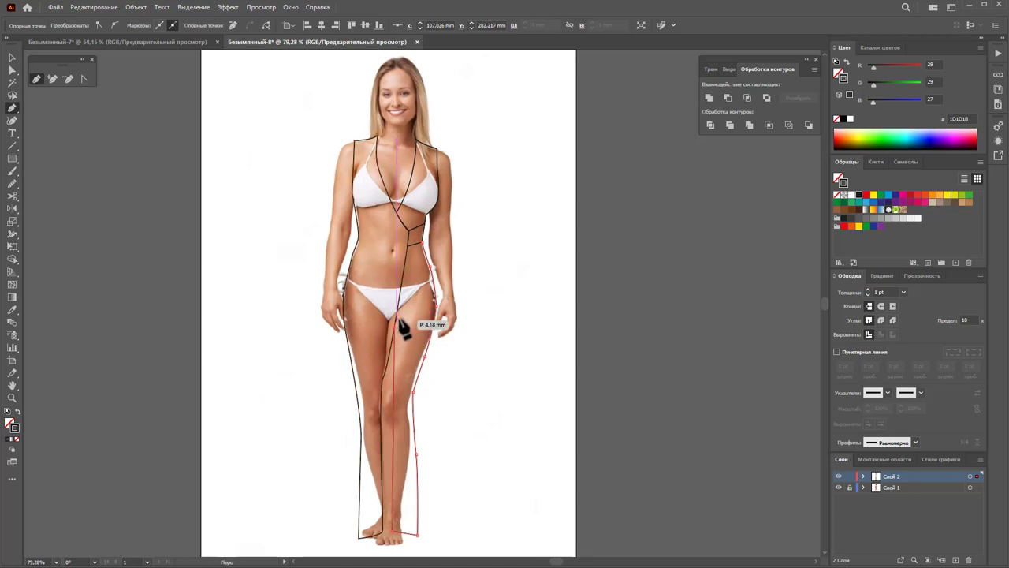
pyautogui.moveTo(408, 247); pyautogui.dragTo(424, 244)
pyautogui.click(424, 243)
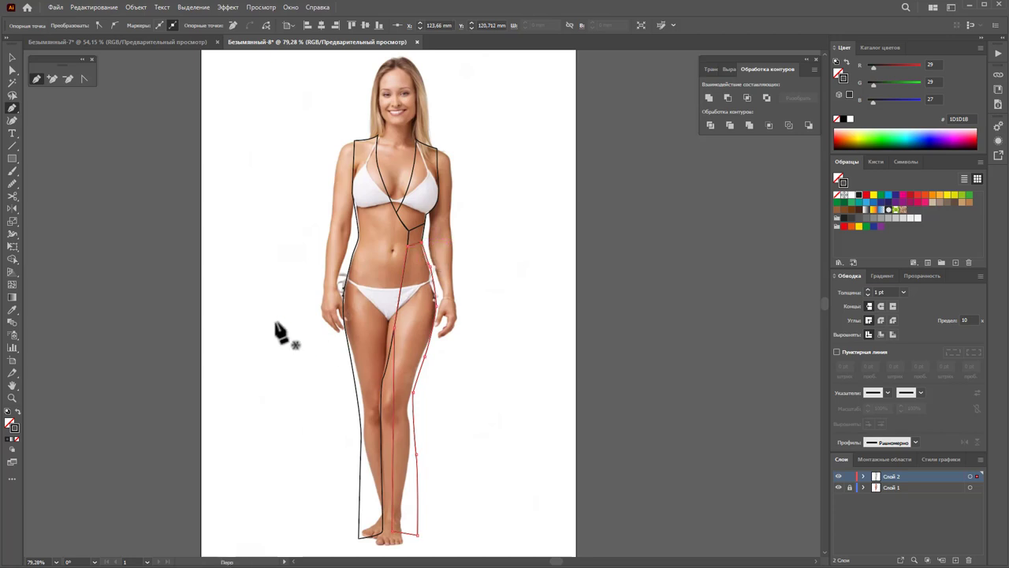
pyautogui.click(12, 56)
# - Select both dress outlines together and fill them with the white swatch
pyautogui.moveTo(265, 133); pyautogui.dragTo(507, 454)
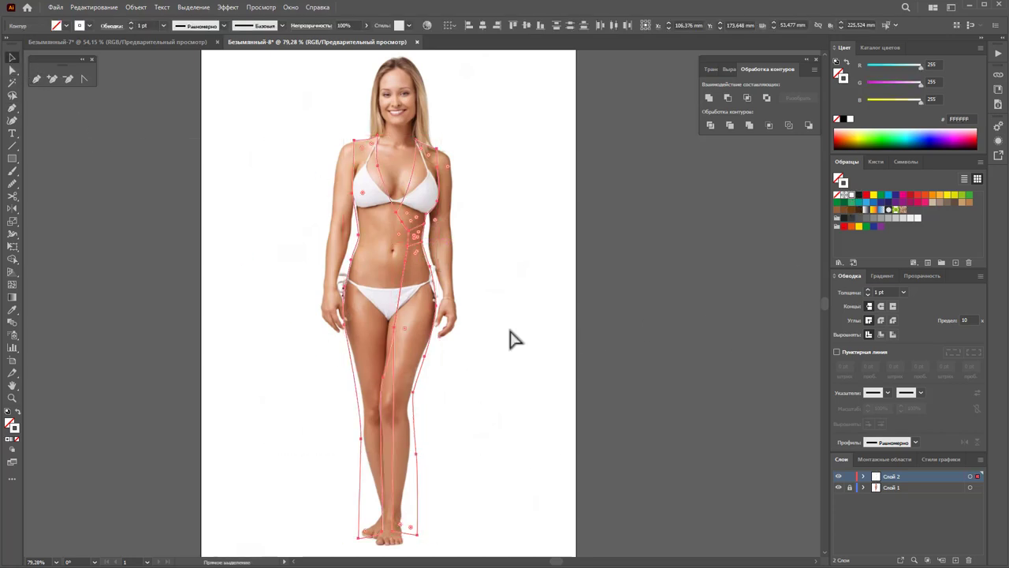
pyautogui.click(7, 422)
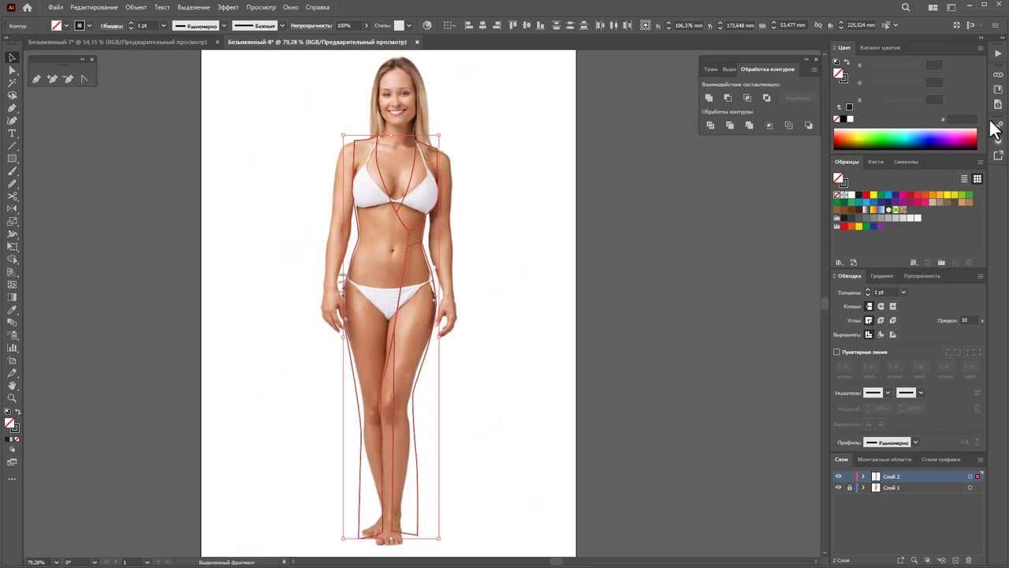
pyautogui.click(851, 197)
pyautogui.click(517, 297)
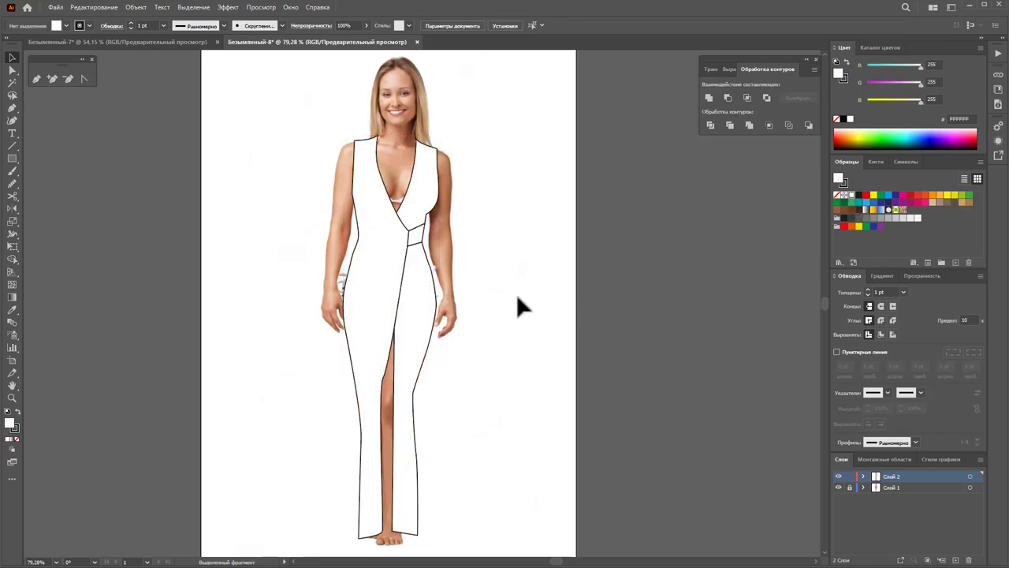
pyautogui.click(365, 263)
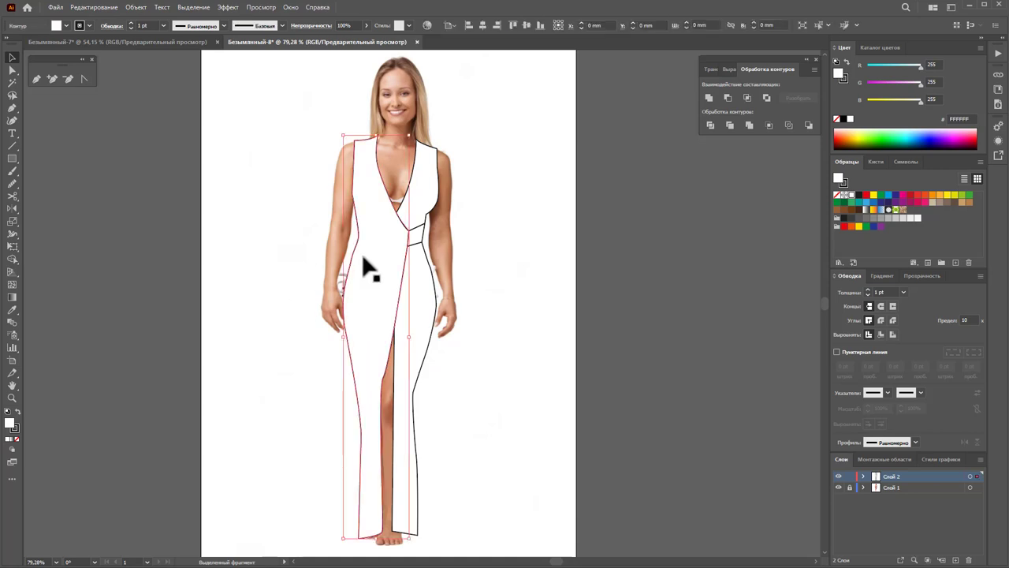
# - Smooth the left panel's waist edge and the right panel's right edge
pyautogui.click(11, 184)
pyautogui.moveTo(357, 248); pyautogui.dragTo(369, 246)
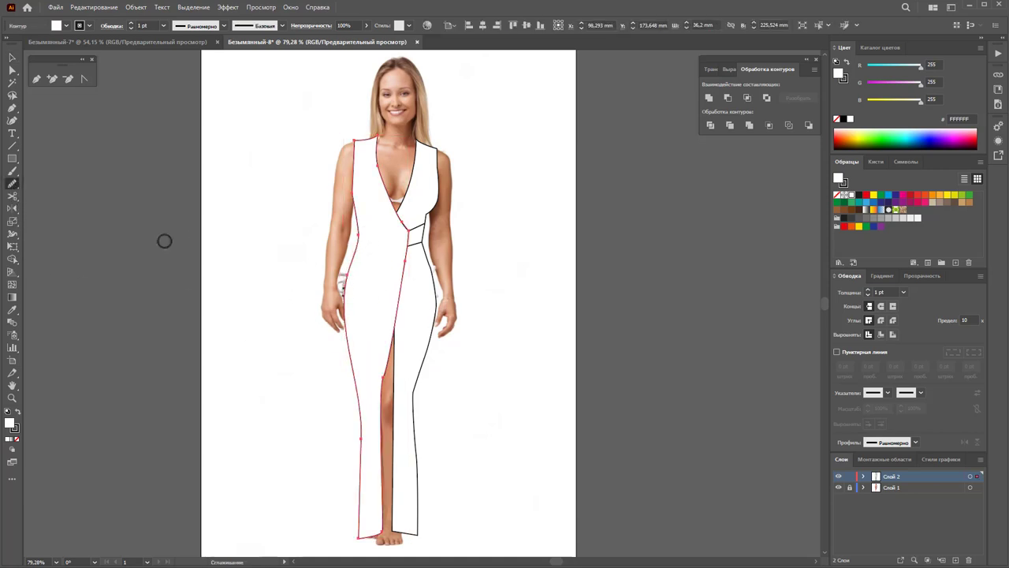
pyautogui.click(12, 58)
pyautogui.click(420, 294)
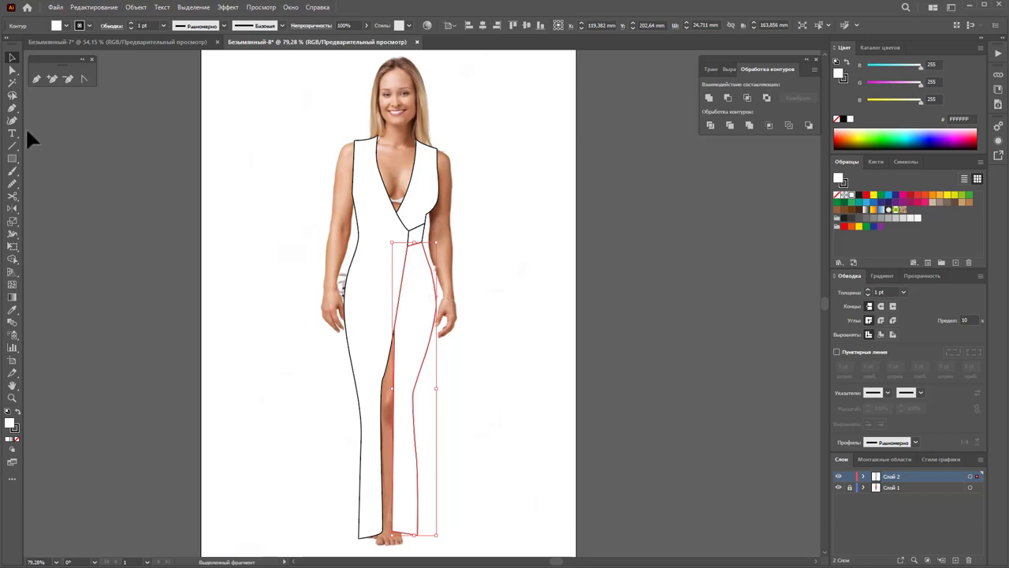
pyautogui.click(12, 184)
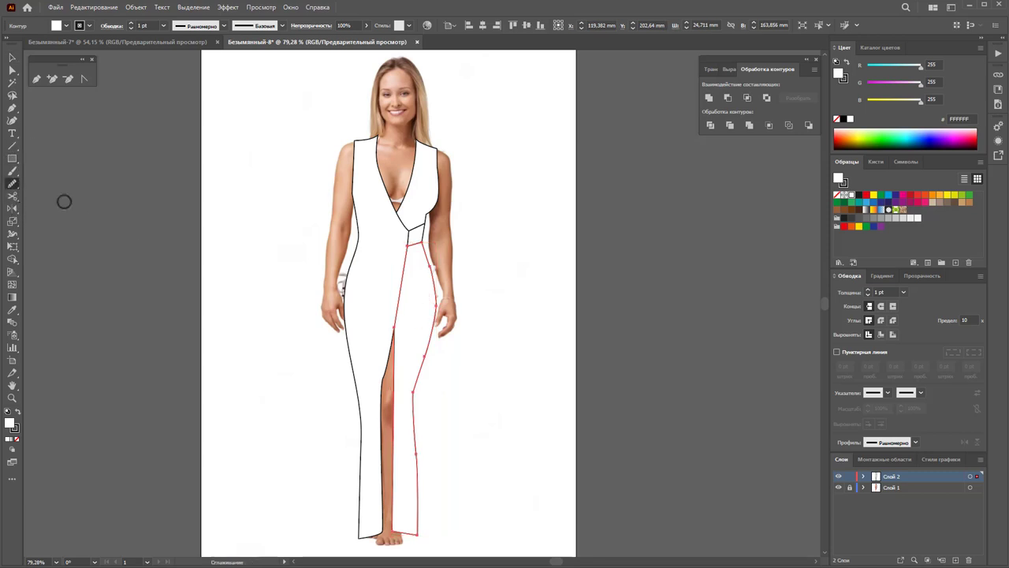
pyautogui.moveTo(433, 267); pyautogui.dragTo(438, 349)
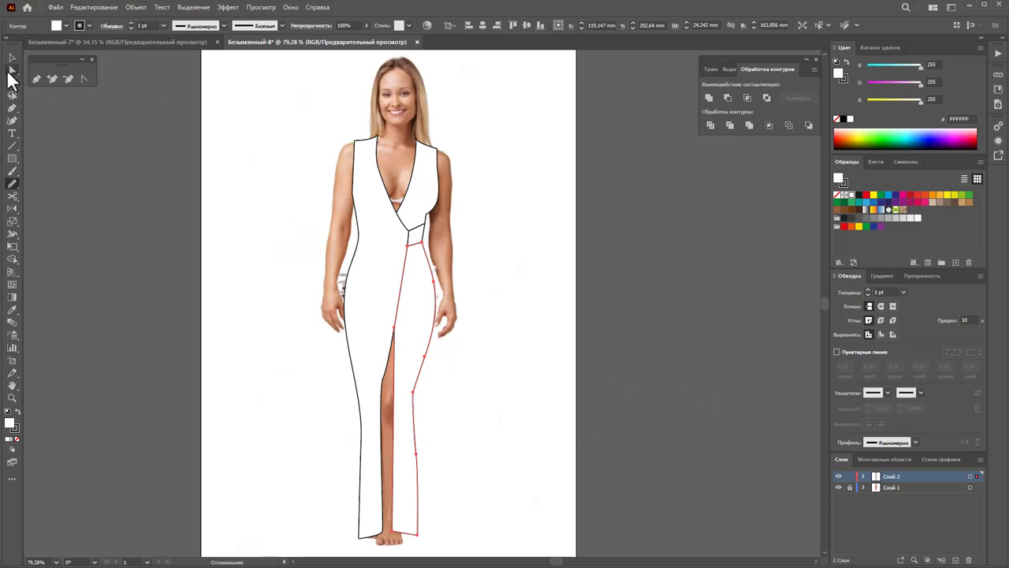
# - Nudge the neckline anchor where the bodice panels cross slightly down-left
pyautogui.click(11, 70)
pyautogui.click(413, 201)
pyautogui.moveTo(404, 222)
pyautogui.mouseDown()
pyautogui.moveTo(397, 215)
pyautogui.moveTo(405, 221)
pyautogui.mouseUp()
pyautogui.click(518, 253)
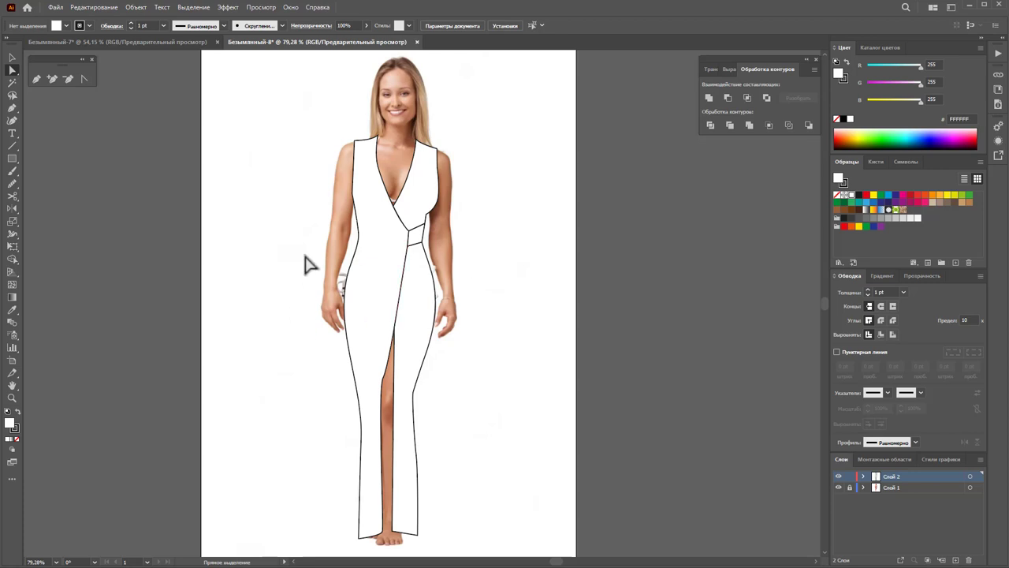
pyautogui.click(359, 320)
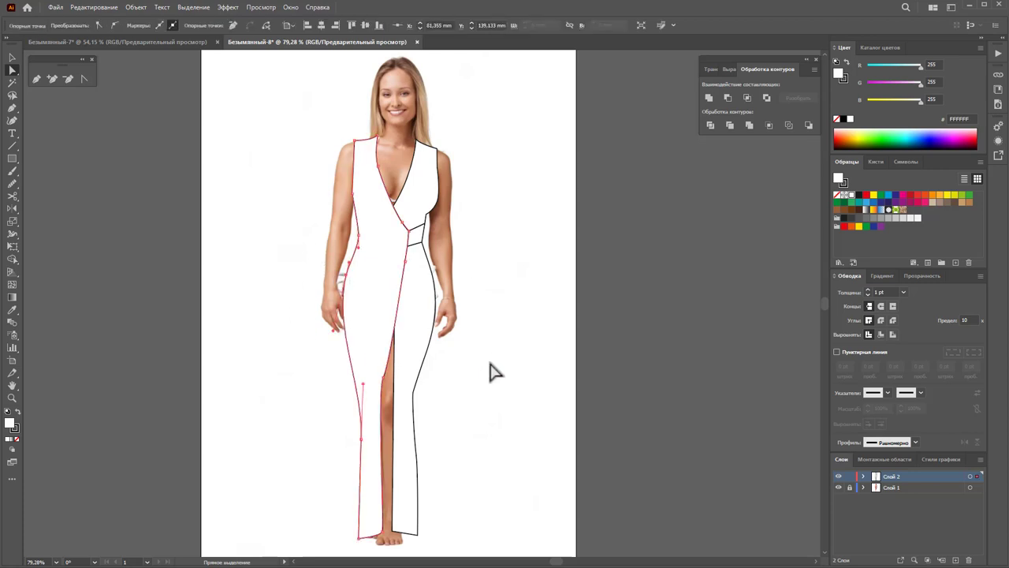
pyautogui.click(354, 440)
pyautogui.click(361, 450)
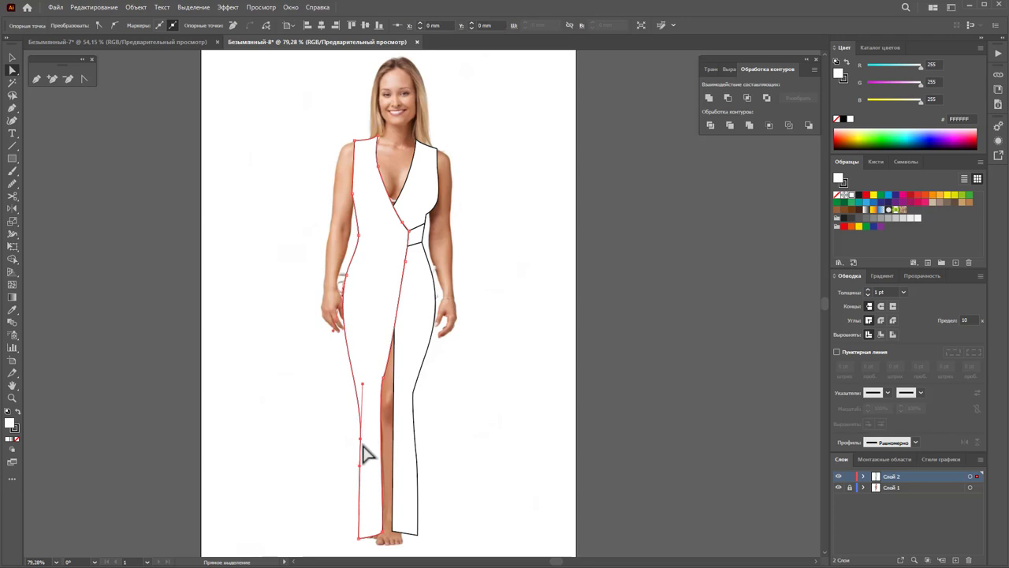
pyautogui.click(486, 449)
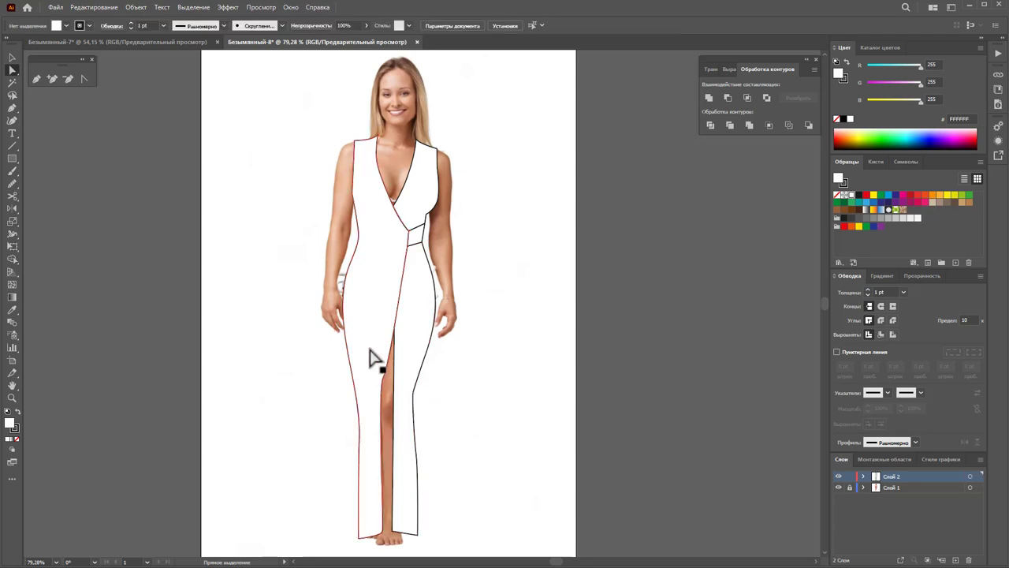
pyautogui.click(361, 154)
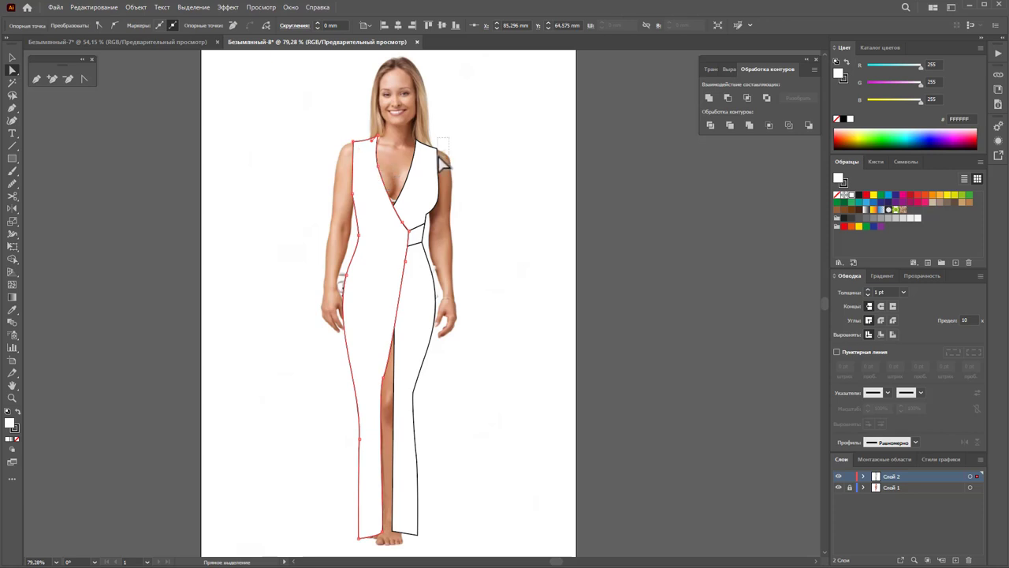
pyautogui.click(489, 189)
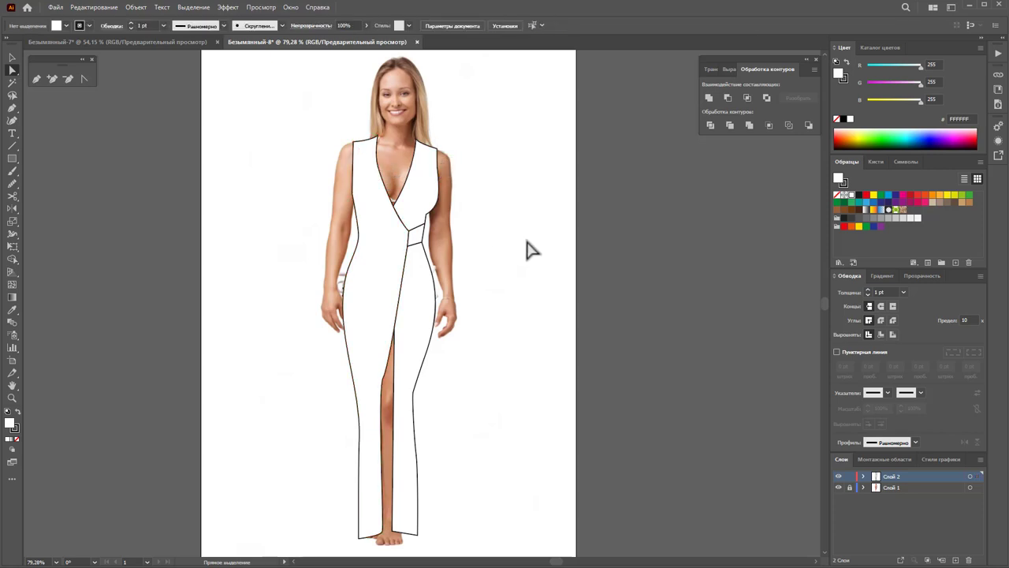
pyautogui.click(13, 397)
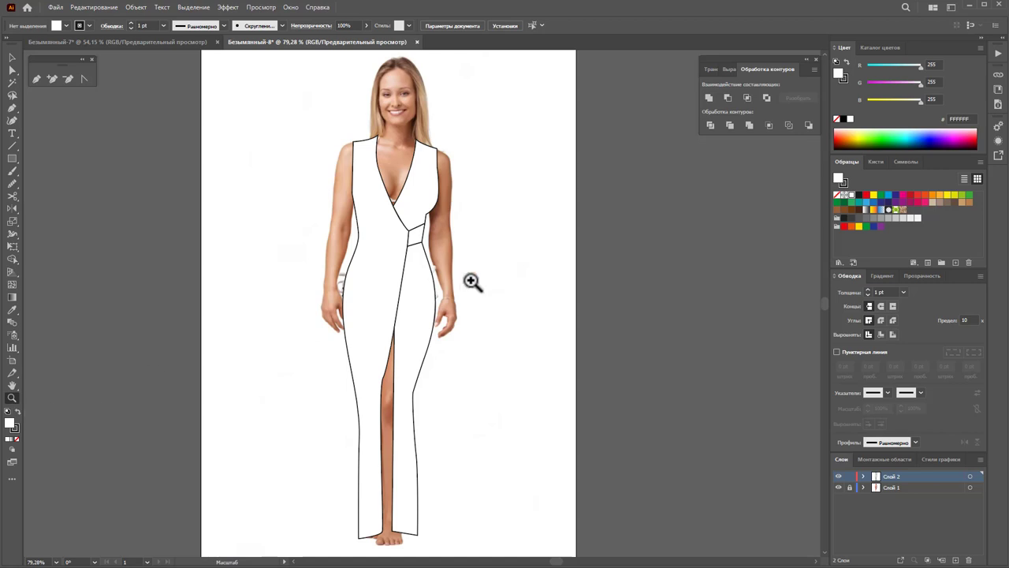
# - Zoom into the bodice and drag the neckline anchors to refine the wrap neckline and armhole curve
pyautogui.scroll(1, 471, 281)
pyautogui.moveTo(390, 218); pyautogui.dragTo(500, 304)
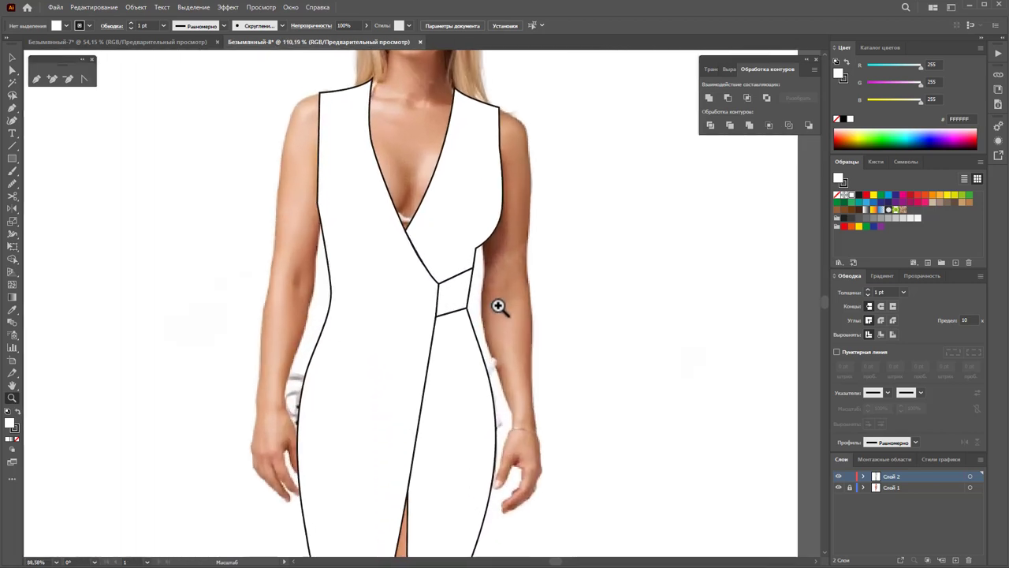
pyautogui.click(11, 70)
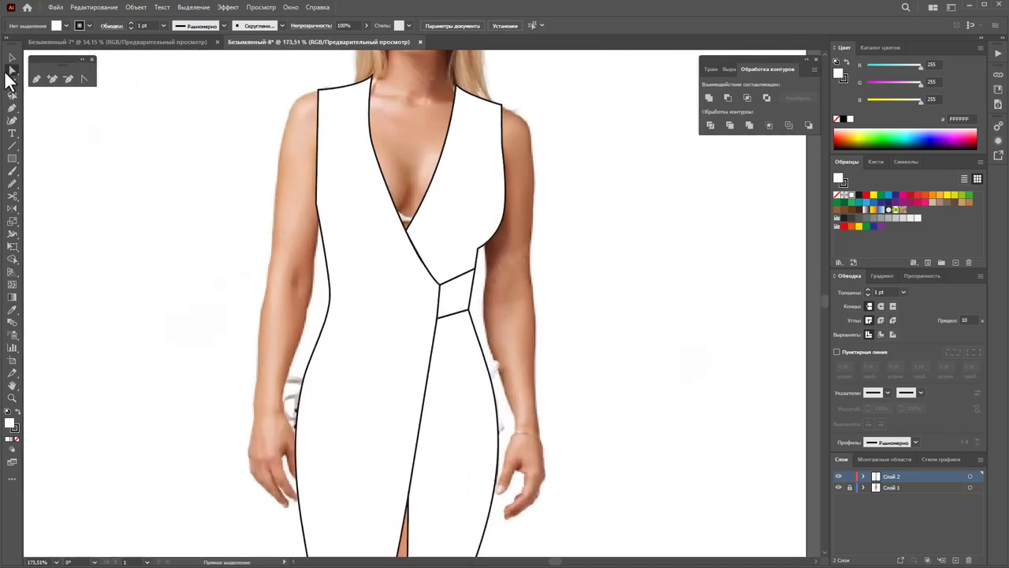
pyautogui.click(477, 249)
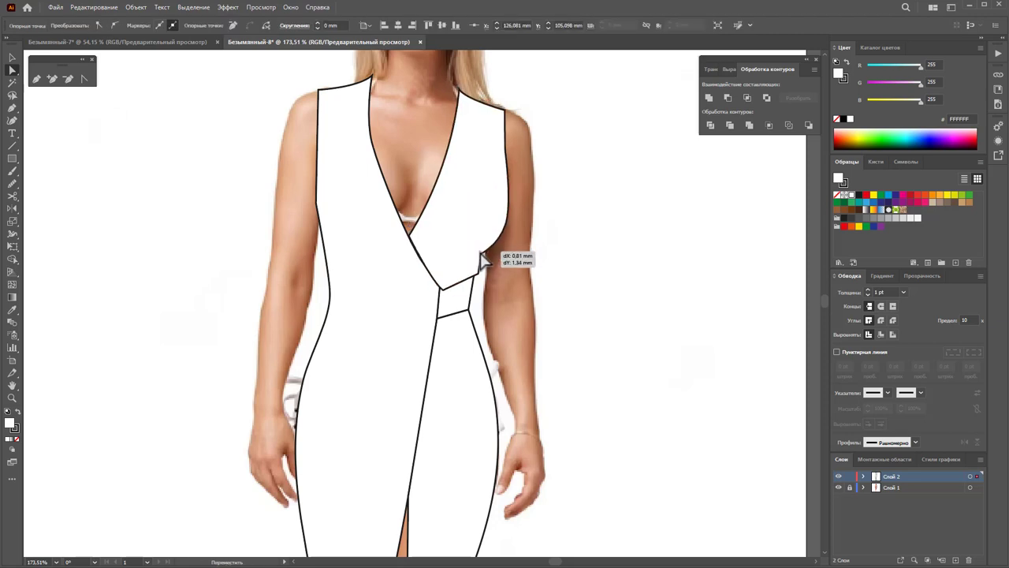
pyautogui.click(479, 254)
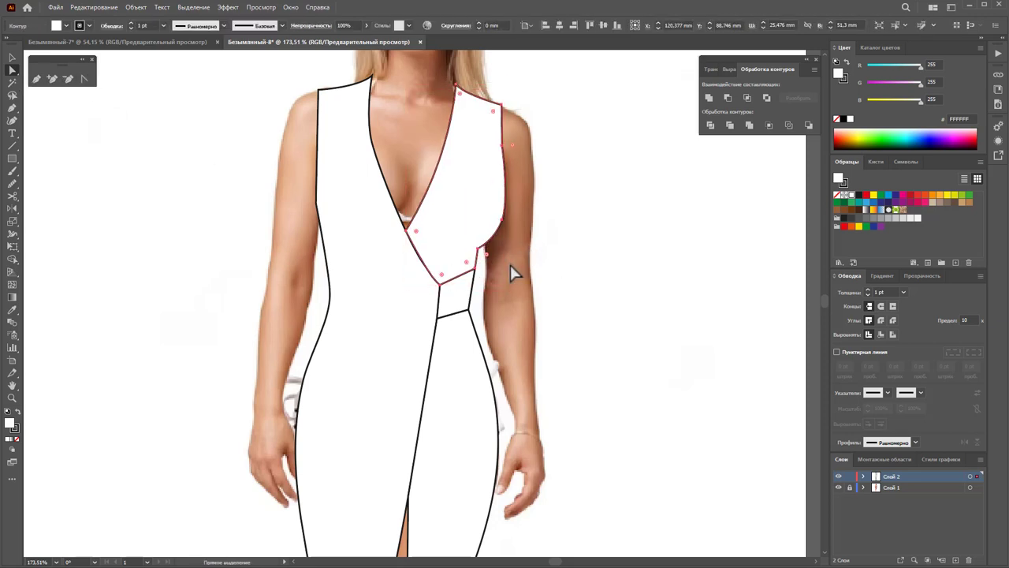
pyautogui.moveTo(479, 254)
pyautogui.mouseDown()
pyautogui.moveTo(486, 262)
pyautogui.moveTo(483, 255)
pyautogui.mouseUp()
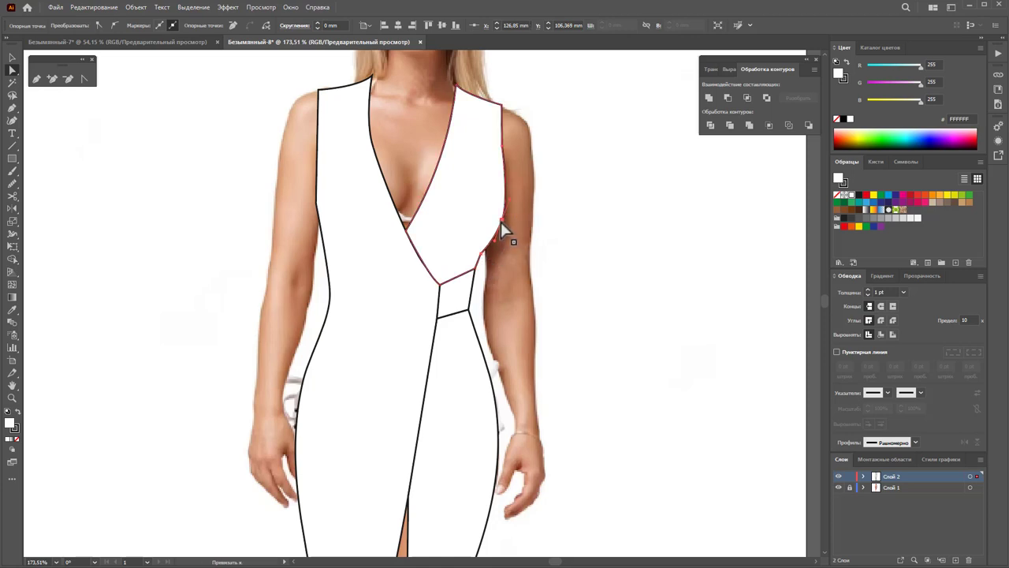
pyautogui.moveTo(499, 220); pyautogui.dragTo(505, 233)
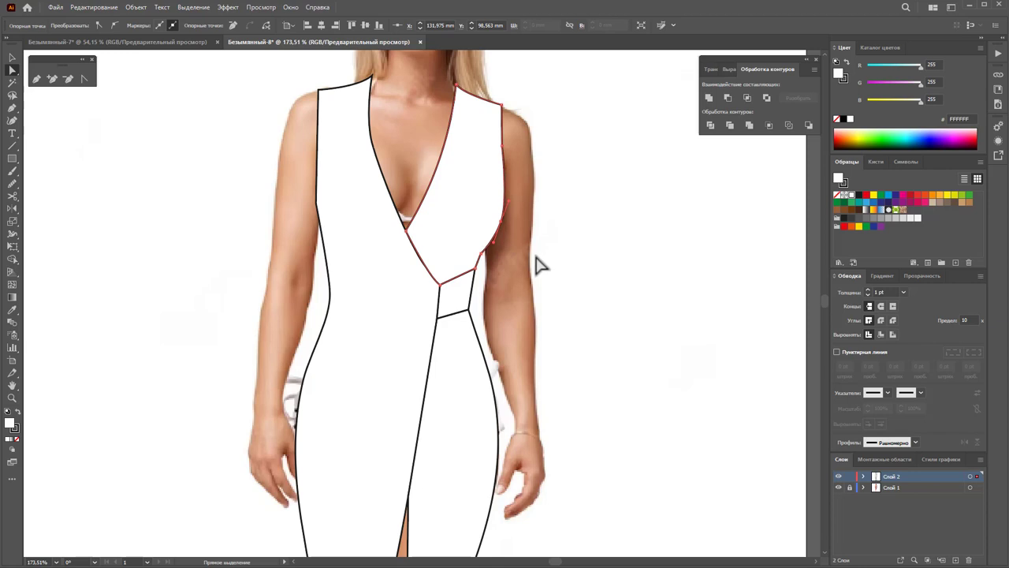
pyautogui.click(582, 274)
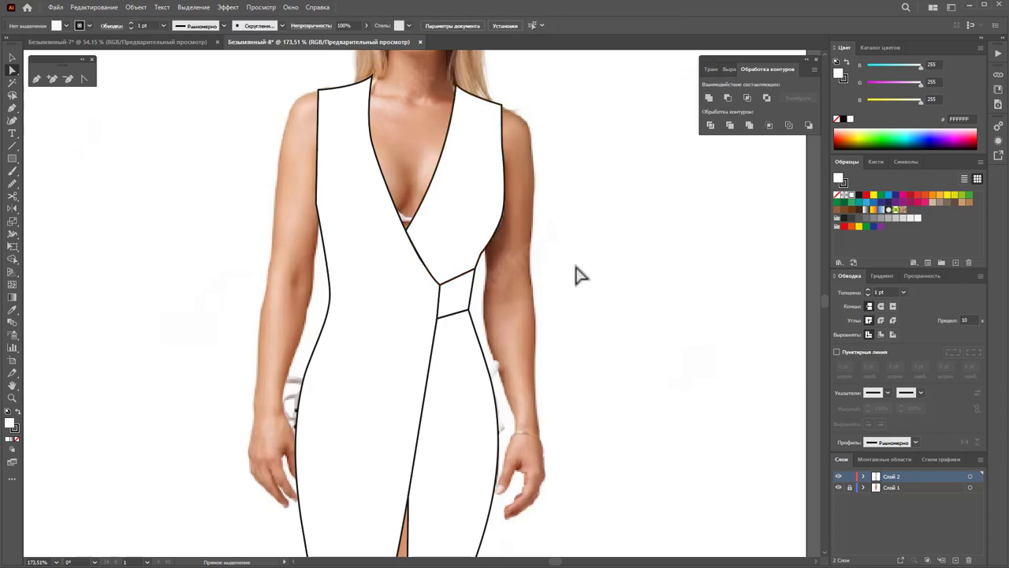
# - Convert the left panel's armhole anchor and retract its handle so the side edge runs straighter
pyautogui.click(371, 235)
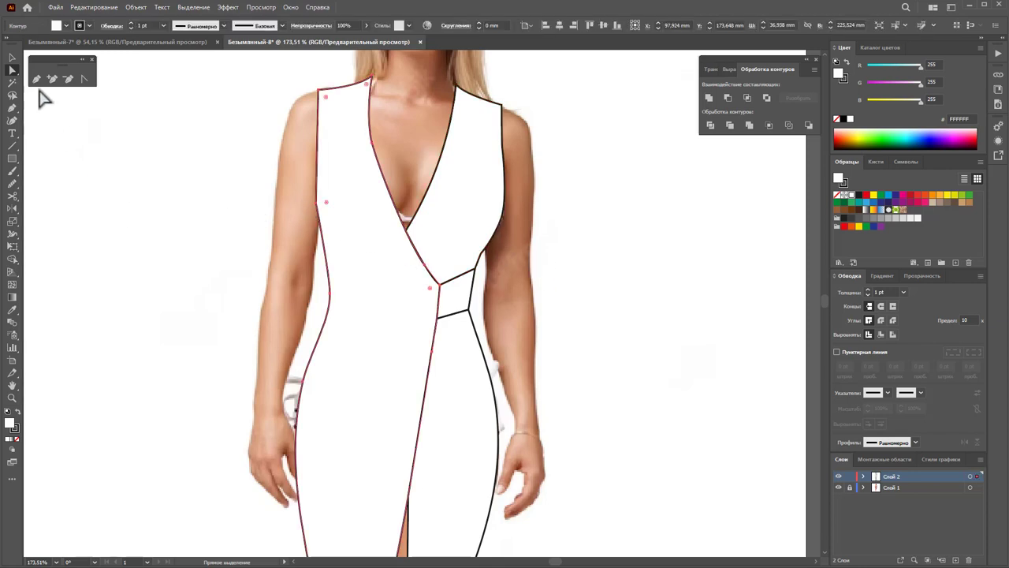
pyautogui.click(82, 79)
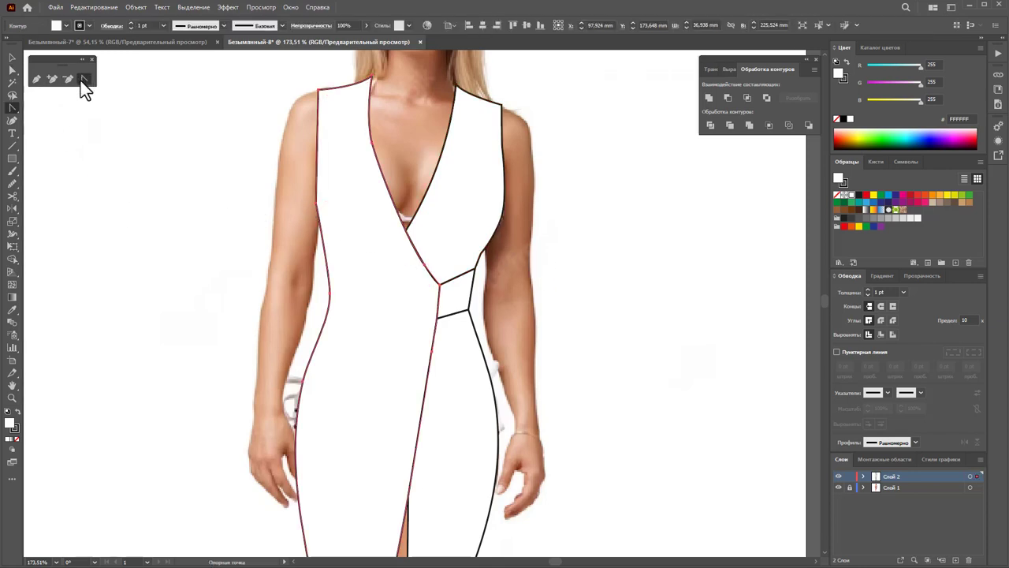
pyautogui.click(318, 204)
pyautogui.click(316, 178)
pyautogui.click(315, 175)
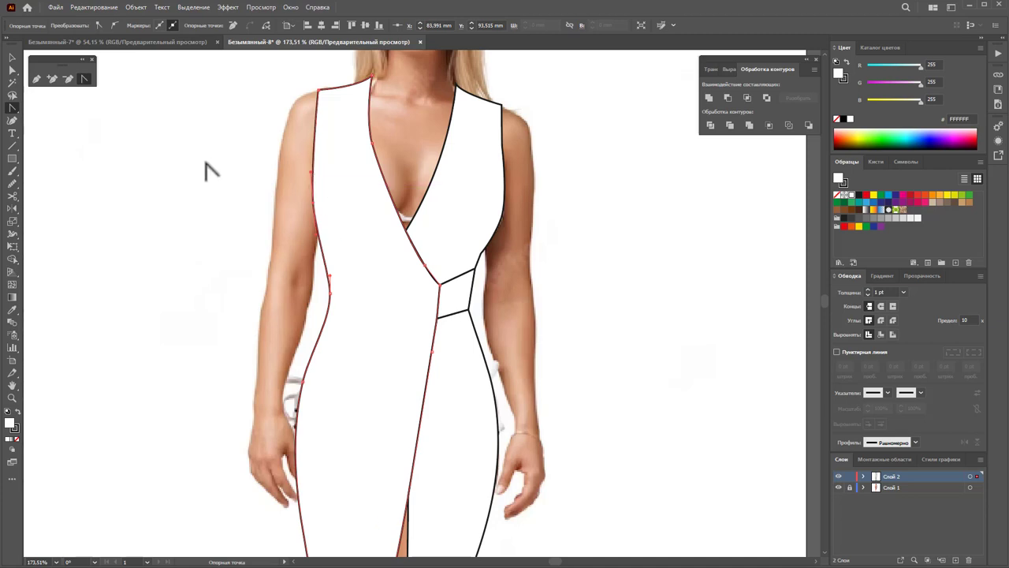
pyautogui.scroll(1, 261, 244)
pyautogui.scroll(3, 261, 251)
pyautogui.scroll(-3, 96, 123)
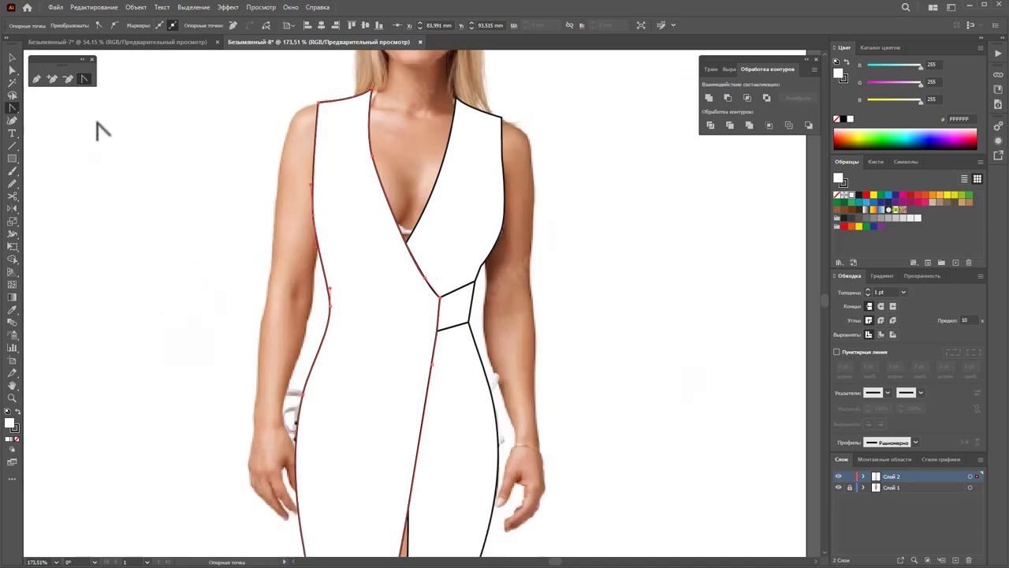
pyautogui.click(9, 59)
# - Draw a closed fold loop from the waist knot up toward the neckline
pyautogui.click(203, 225)
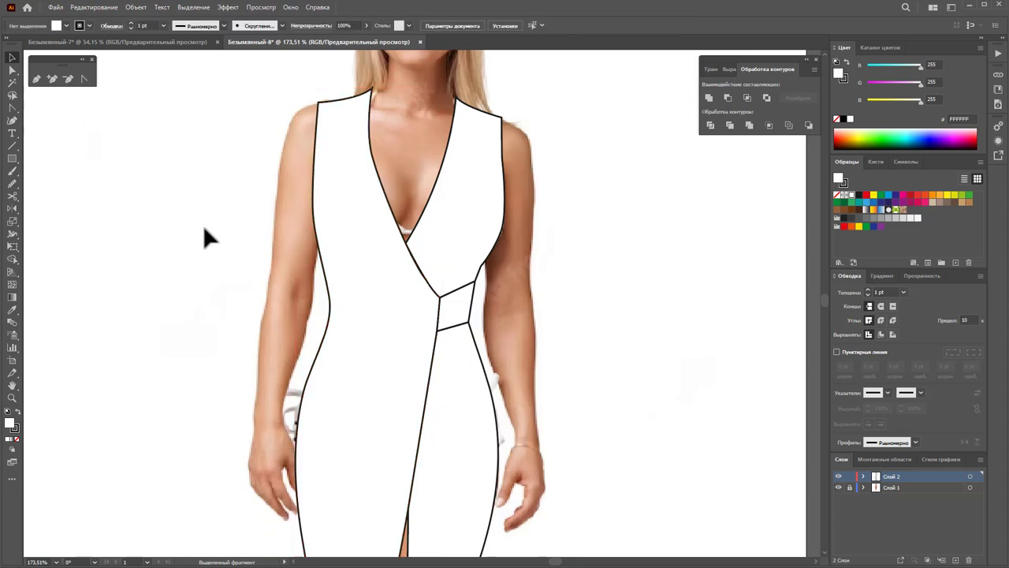
pyautogui.click(36, 79)
pyautogui.click(437, 297)
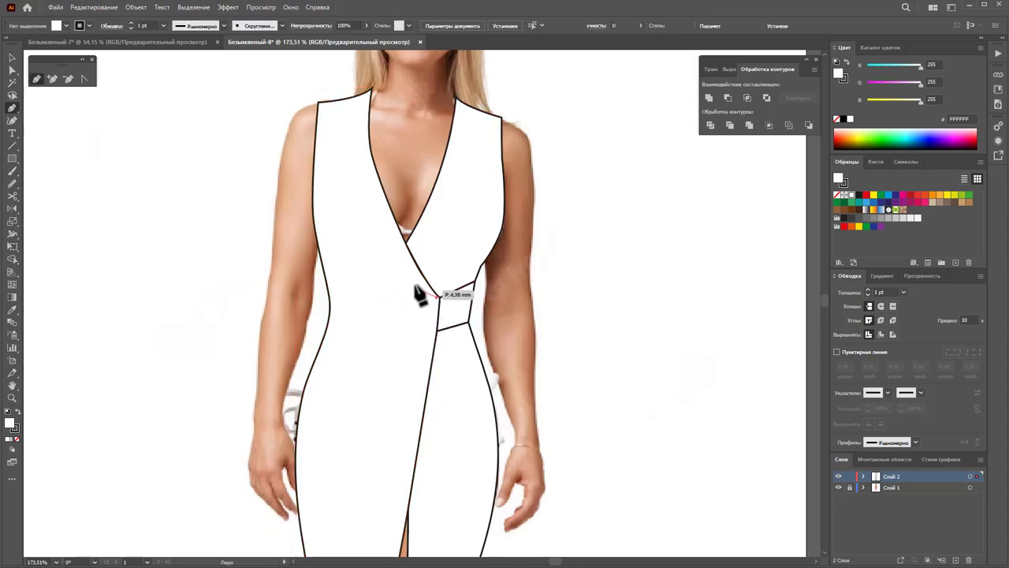
pyautogui.click(376, 224)
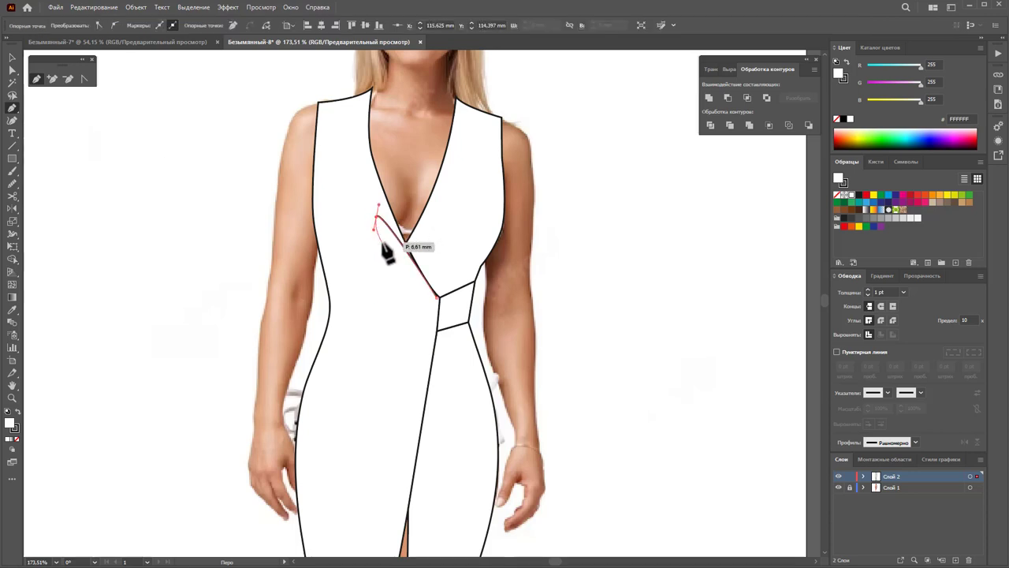
pyautogui.click(436, 298)
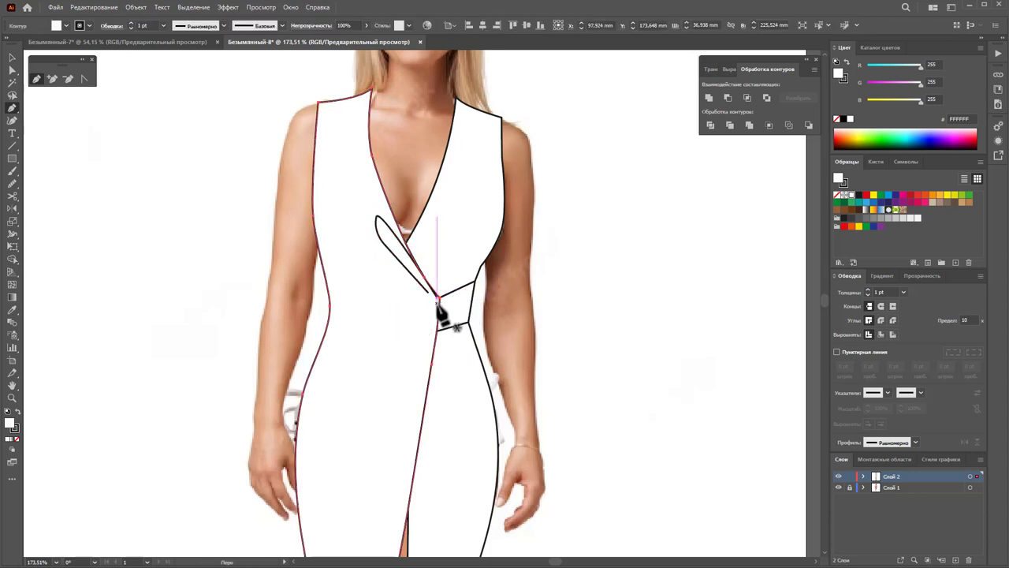
# - Draw a second fold loop curving left and a third diagonally down from the knot
pyautogui.click(438, 301)
pyautogui.moveTo(347, 296); pyautogui.dragTo(371, 308)
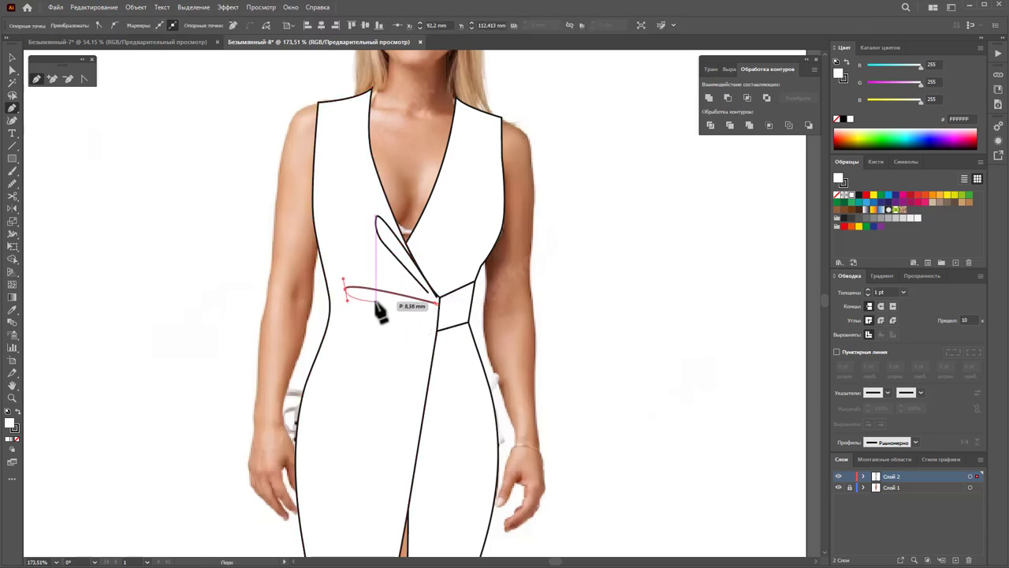
pyautogui.click(378, 298)
pyautogui.moveTo(432, 306); pyautogui.dragTo(426, 347)
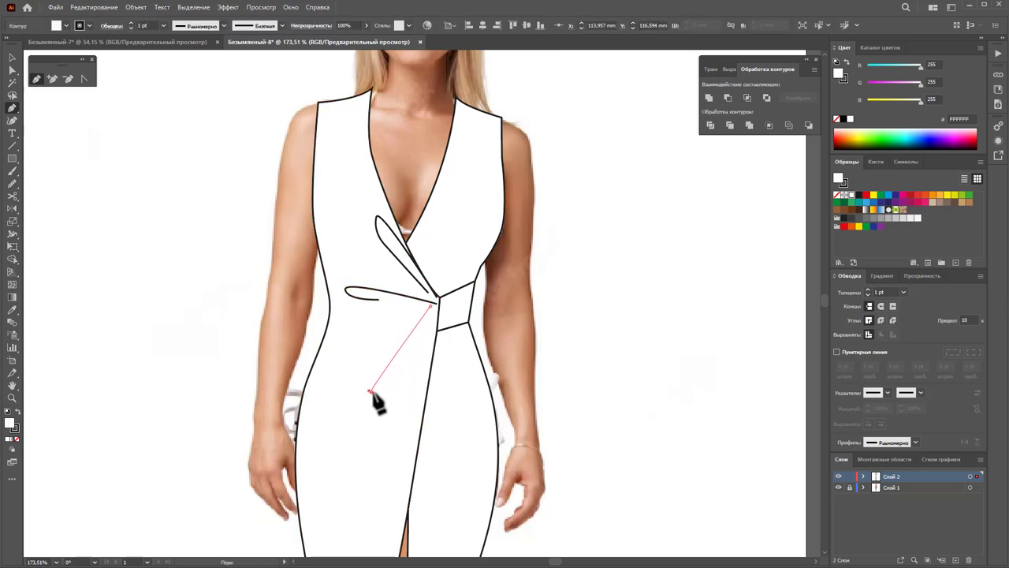
pyautogui.moveTo(370, 390); pyautogui.dragTo(404, 380)
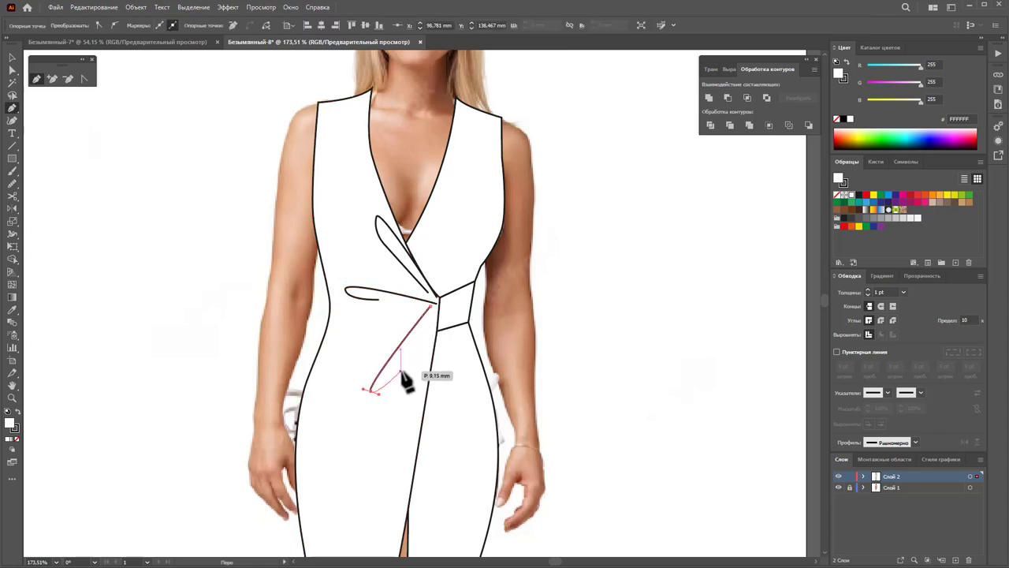
pyautogui.click(432, 302)
pyautogui.keyDown('ctrl'); pyautogui.click(434, 346); pyautogui.keyUp('ctrl')
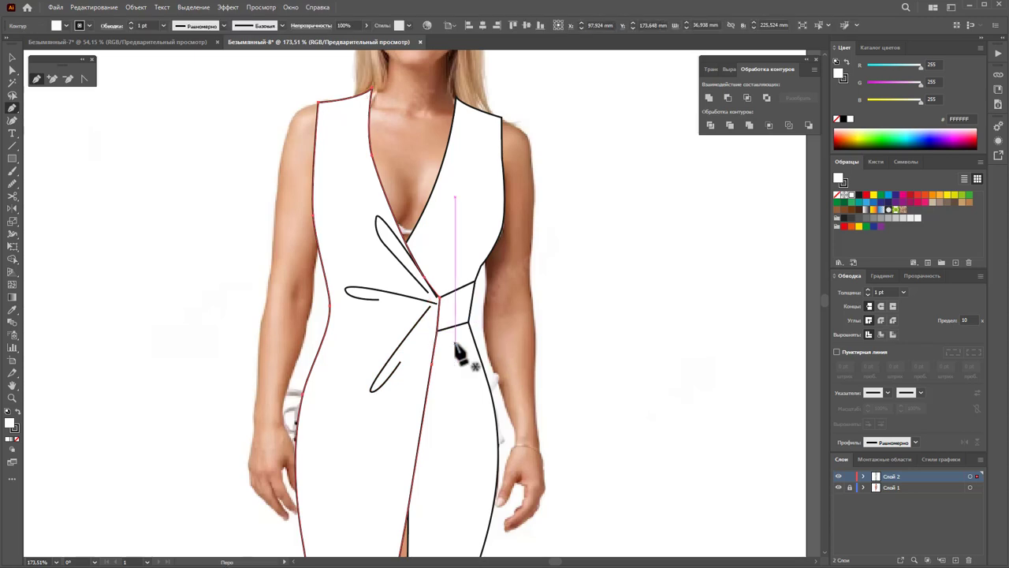
# - Select all three fold loops together
pyautogui.click(13, 58)
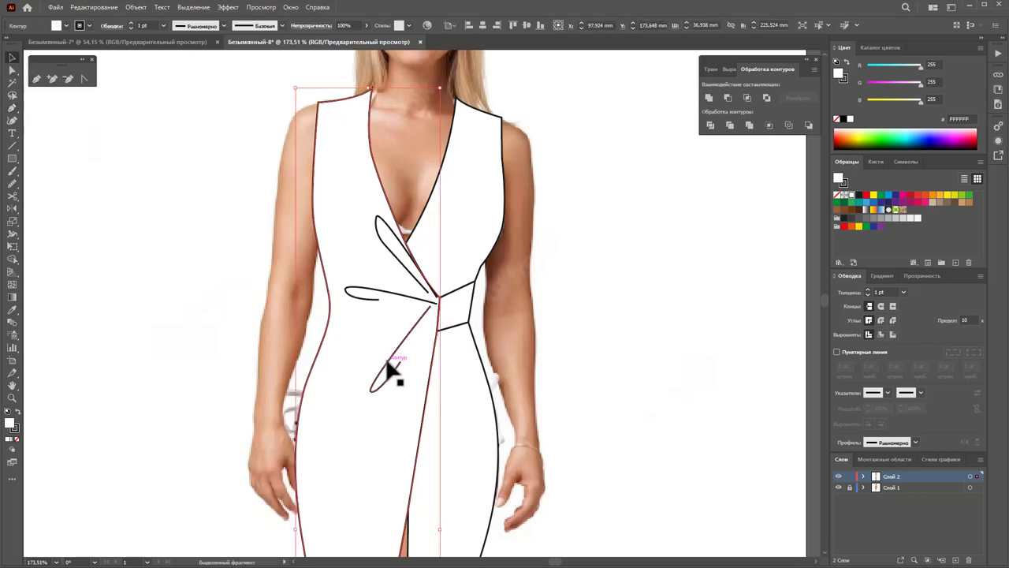
pyautogui.click(388, 365)
pyautogui.keyDown('shift'); pyautogui.click(394, 298); pyautogui.keyUp('shift')
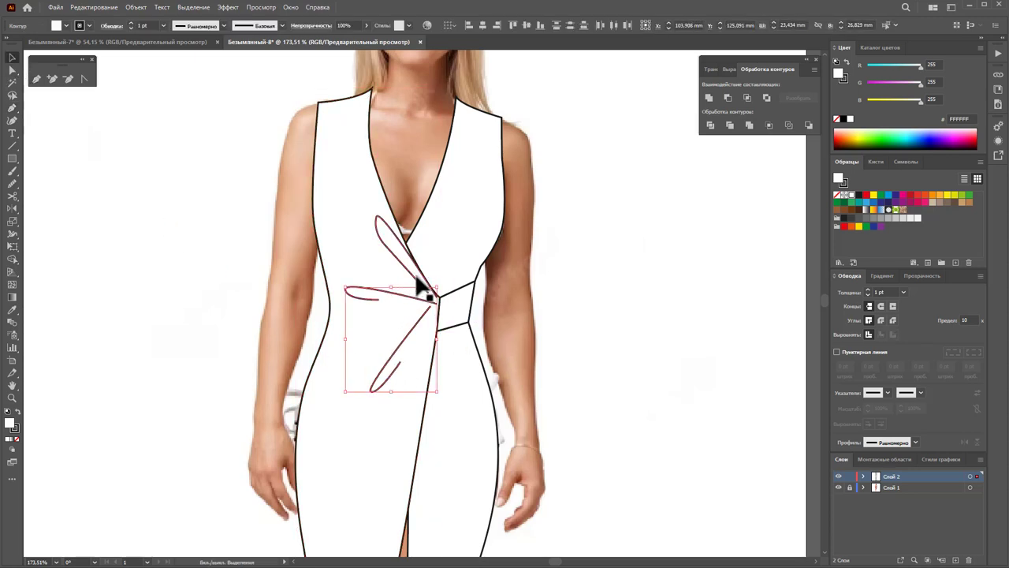
pyautogui.keyDown('shift'); pyautogui.click(424, 290); pyautogui.keyUp('shift')
# - Restore the deleted fold loops and make the upper loop narrower
pyautogui.press('Delete')
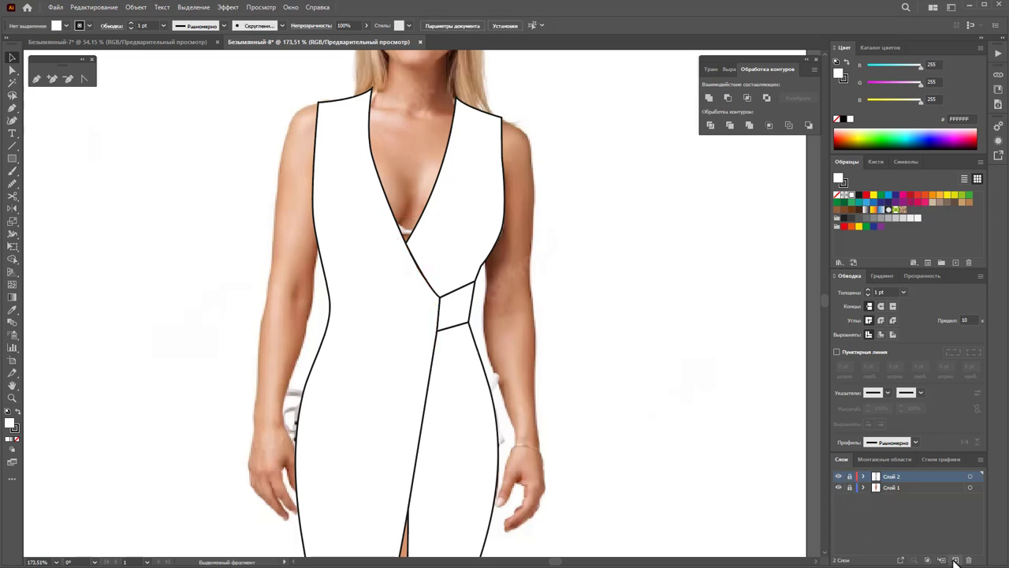
pyautogui.hotkey('ctrl', 'z')
pyautogui.click(614, 417)
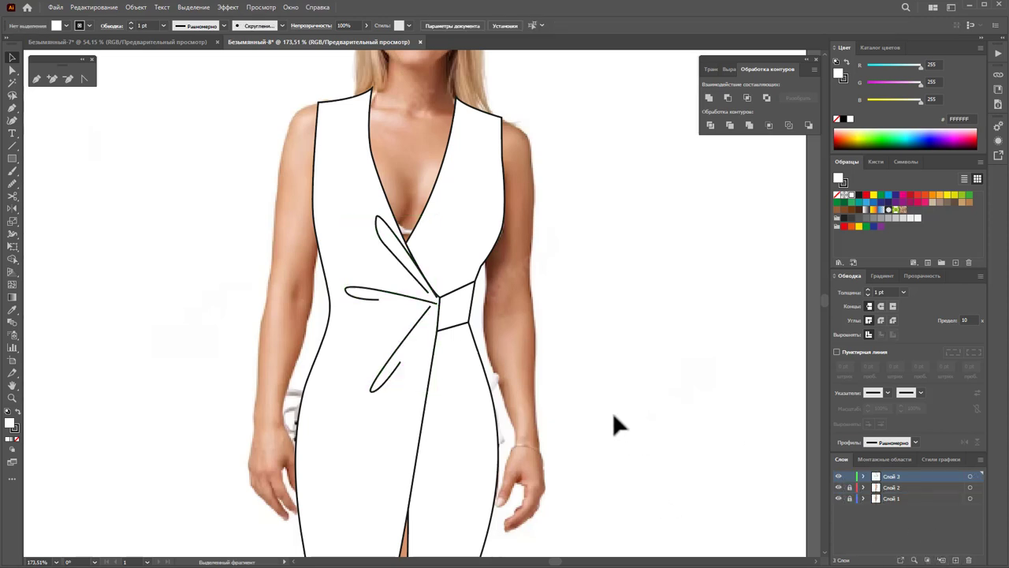
pyautogui.click(418, 285)
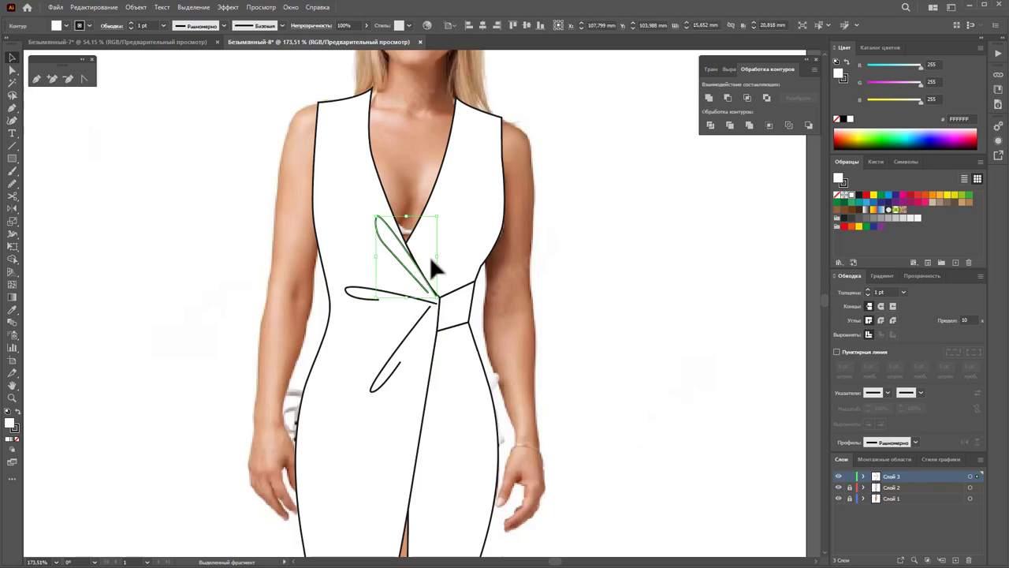
pyautogui.moveTo(440, 257); pyautogui.dragTo(434, 263)
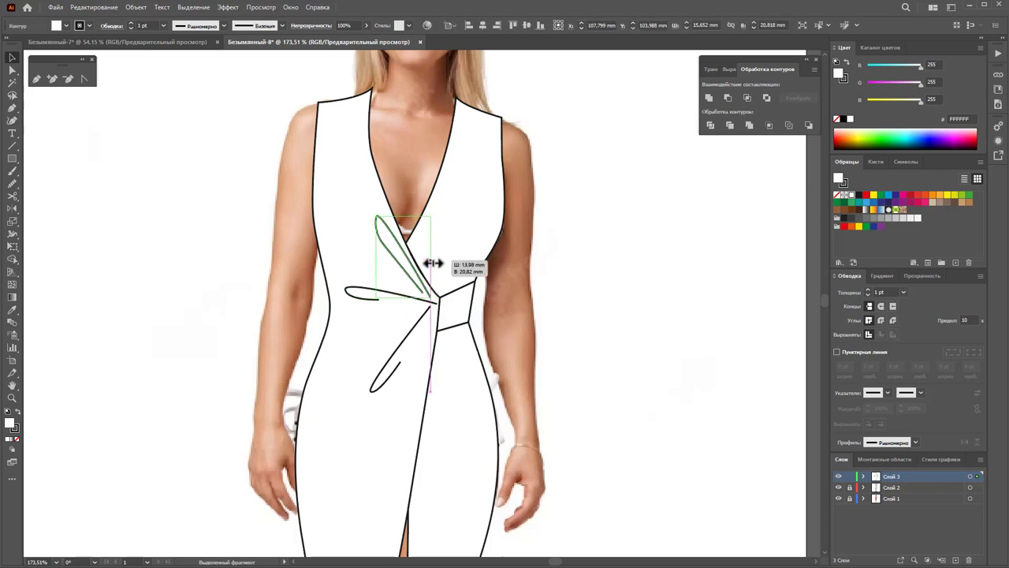
# - Reshape the diagonal fold's top and lower end, then nudge it slightly down-right
pyautogui.click(424, 324)
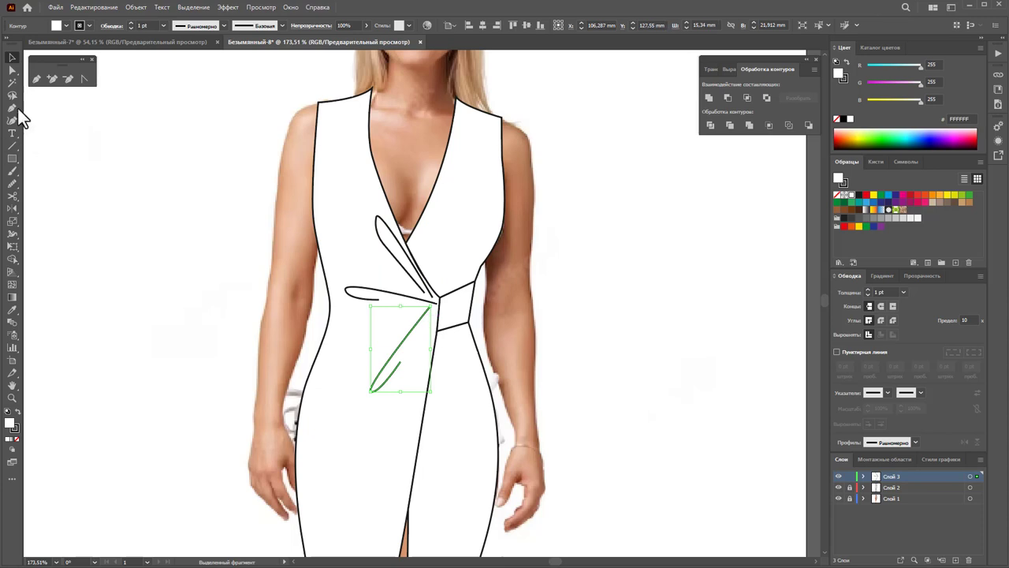
pyautogui.click(13, 70)
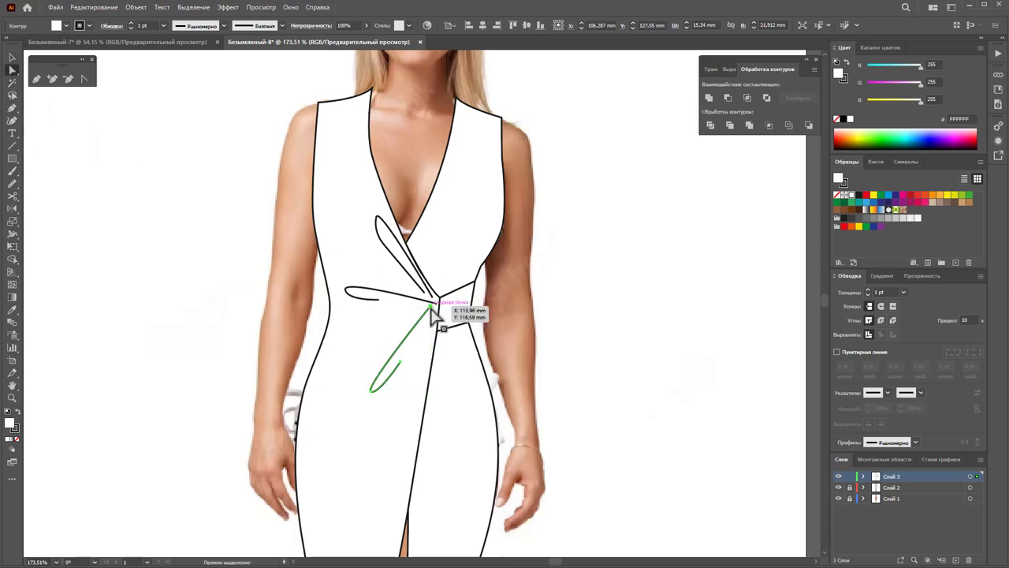
pyautogui.moveTo(434, 307); pyautogui.dragTo(430, 325)
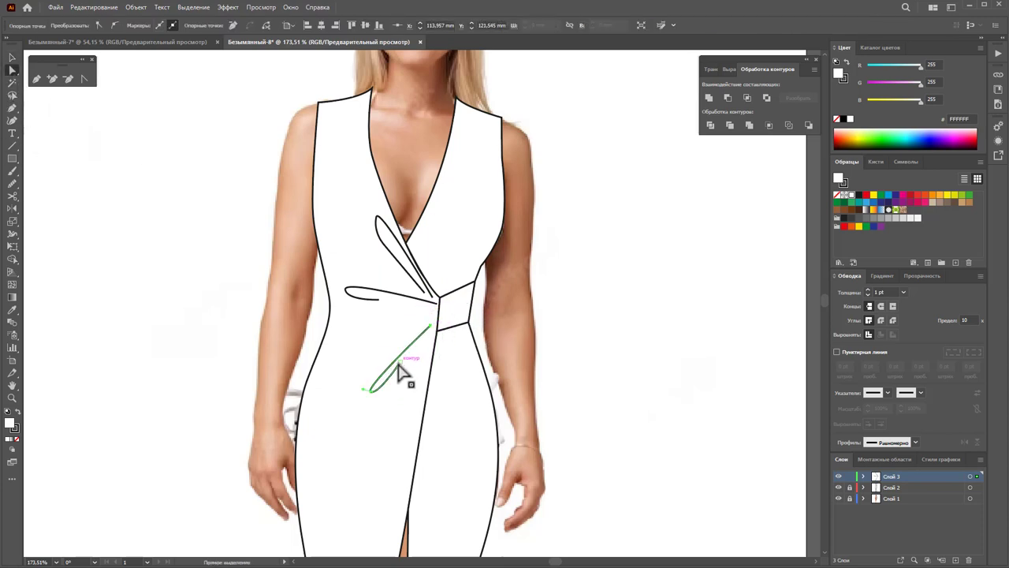
pyautogui.moveTo(398, 384); pyautogui.dragTo(406, 376)
pyautogui.click(12, 58)
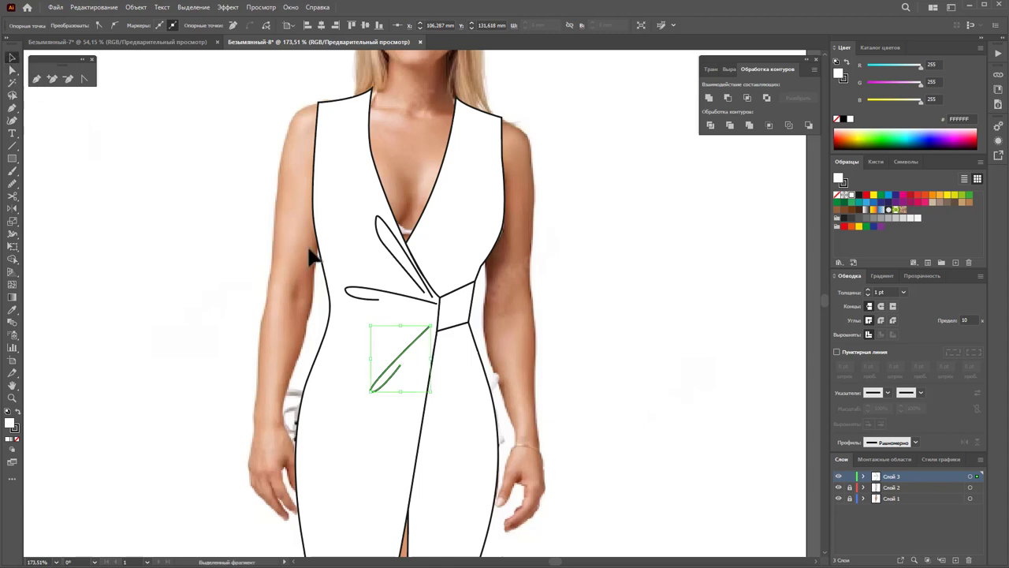
pyautogui.moveTo(422, 340); pyautogui.dragTo(427, 346)
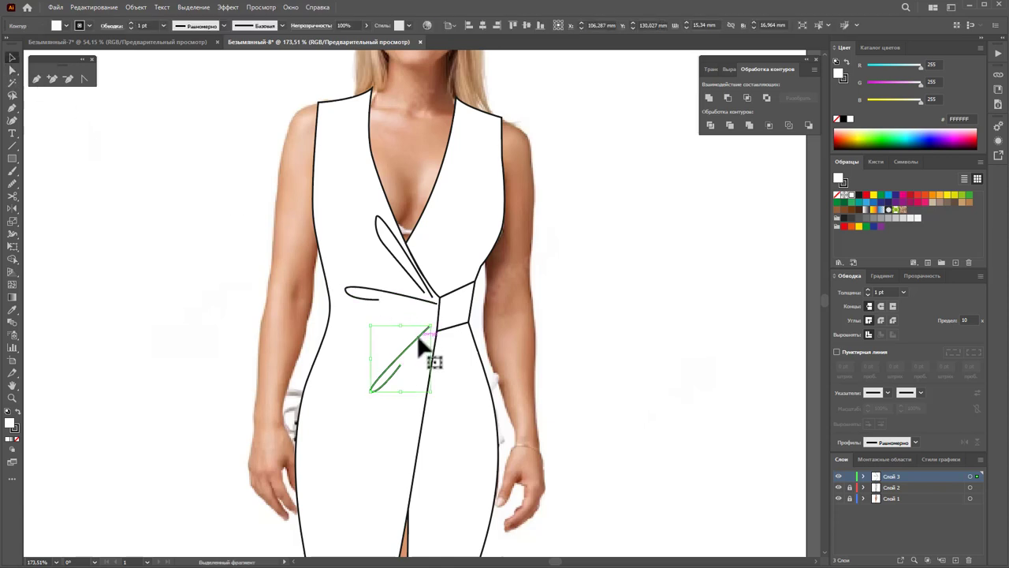
pyautogui.click(513, 349)
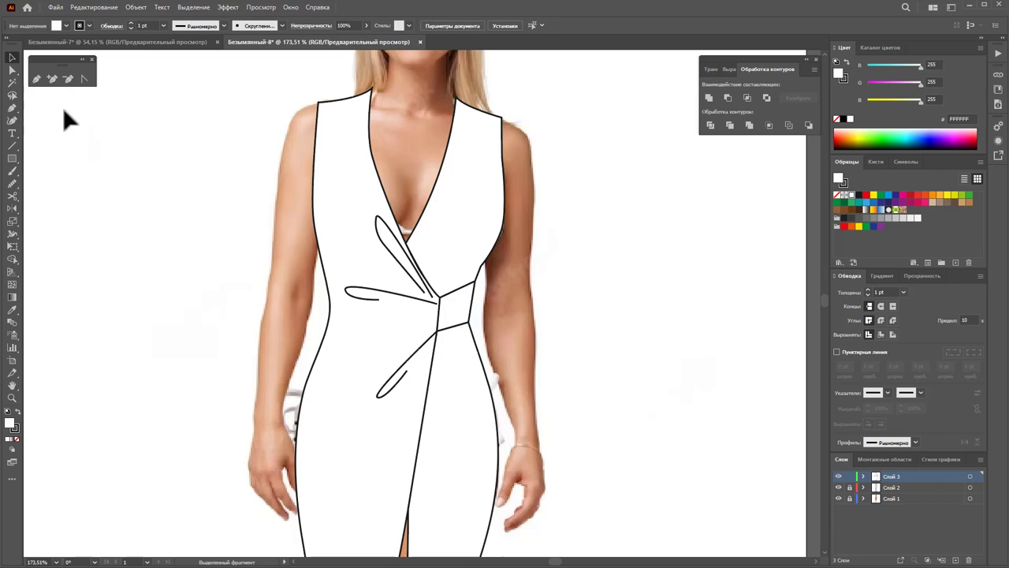
# - Draw two thin leaf folds curving left from the waist knot
pyautogui.click(42, 79)
pyautogui.click(437, 319)
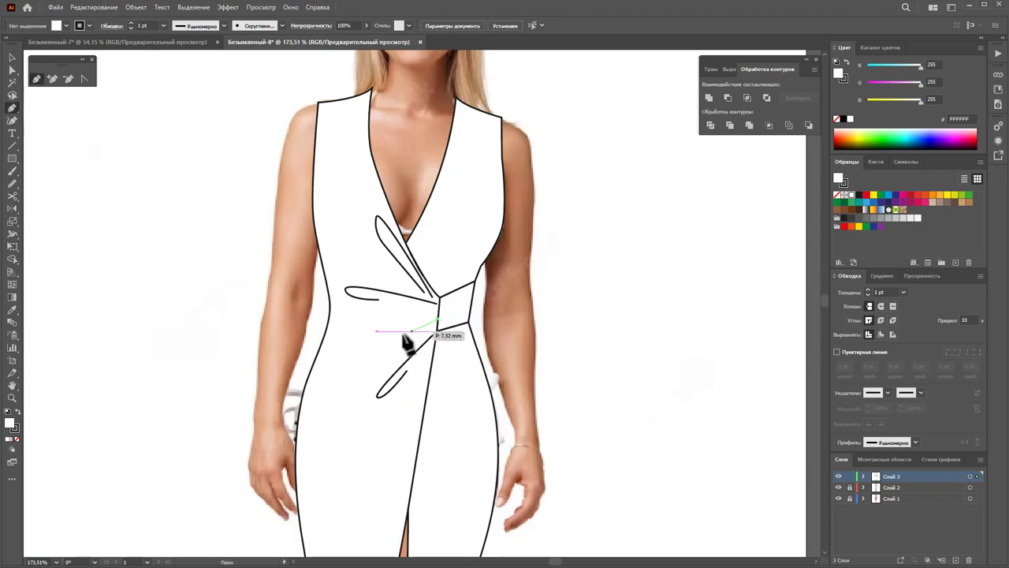
pyautogui.moveTo(355, 345); pyautogui.dragTo(361, 352)
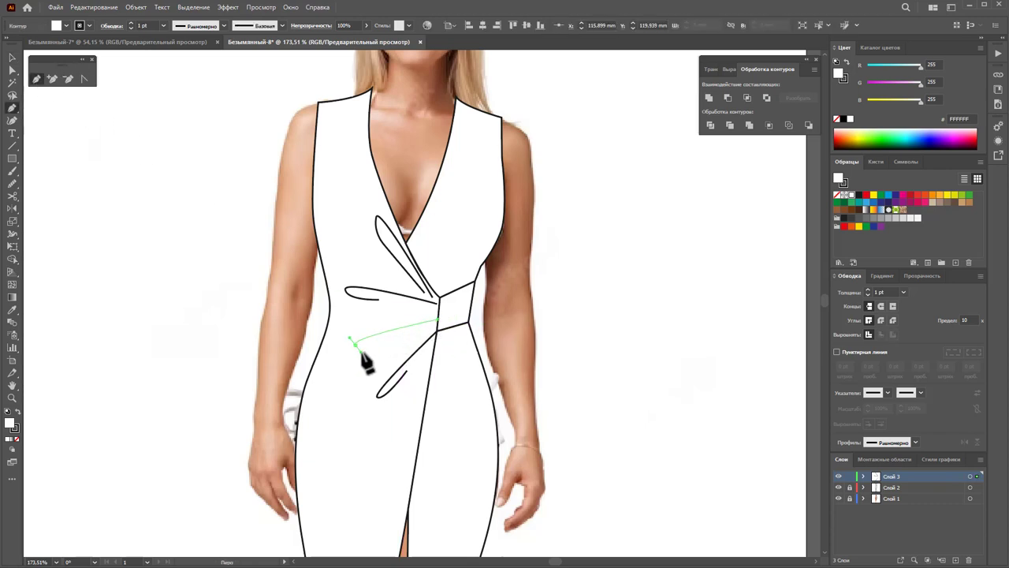
pyautogui.click(439, 318)
pyautogui.keyDown('ctrl'); pyautogui.click(433, 331); pyautogui.keyUp('ctrl')
pyautogui.click(437, 314)
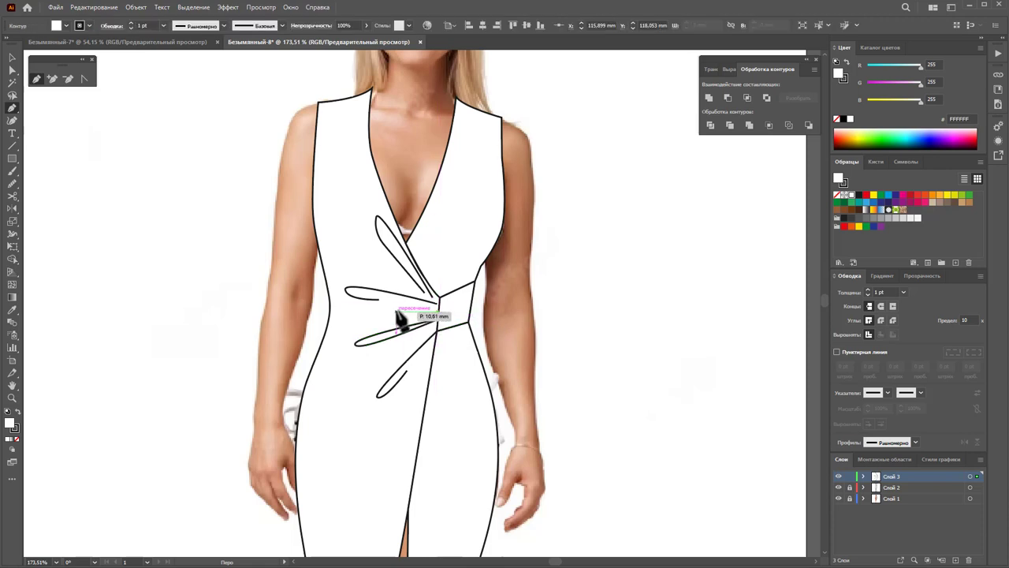
pyautogui.click(396, 311)
pyautogui.click(439, 313)
# - Add a lower leaf fold angling down and another thin leaf at the knot
pyautogui.keyDown('ctrl'); pyautogui.click(451, 331); pyautogui.keyUp('ctrl')
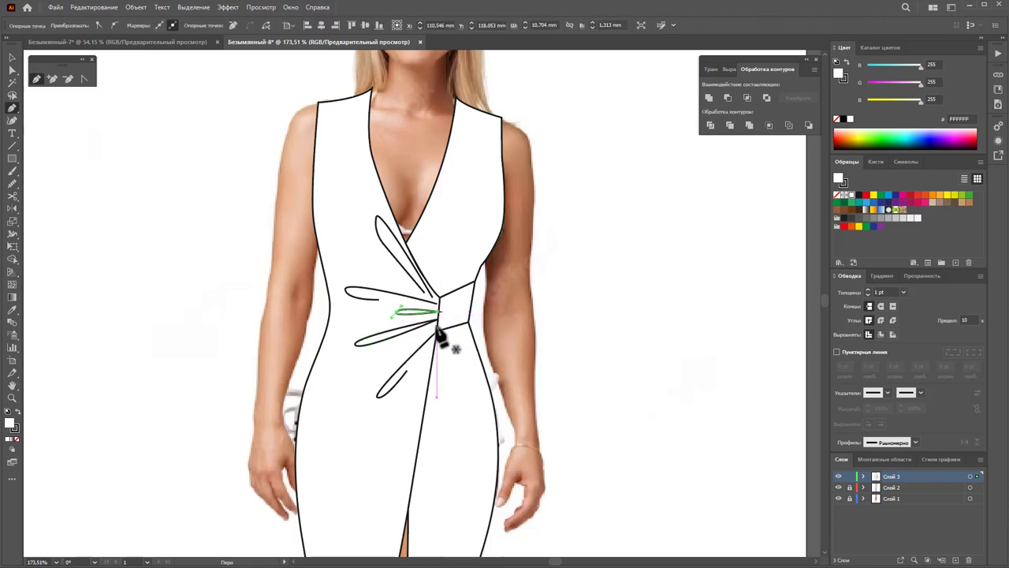
pyautogui.click(439, 323)
pyautogui.moveTo(365, 368); pyautogui.dragTo(360, 383)
pyautogui.click(439, 325)
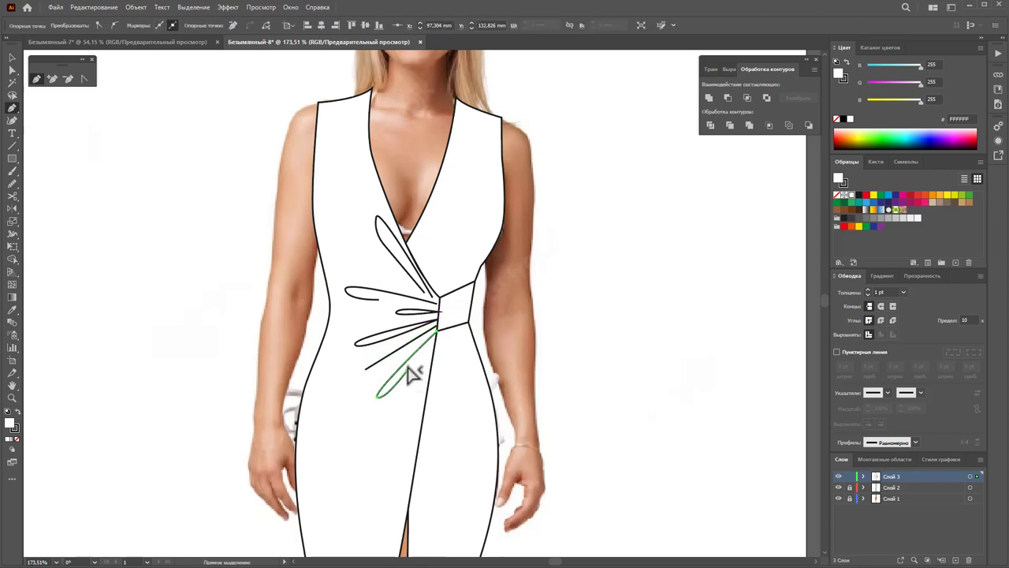
pyautogui.keyDown('ctrl'); pyautogui.click(446, 337); pyautogui.keyUp('ctrl')
pyautogui.click(438, 308)
pyautogui.keyDown('ctrl'); pyautogui.click(448, 308); pyautogui.keyUp('ctrl')
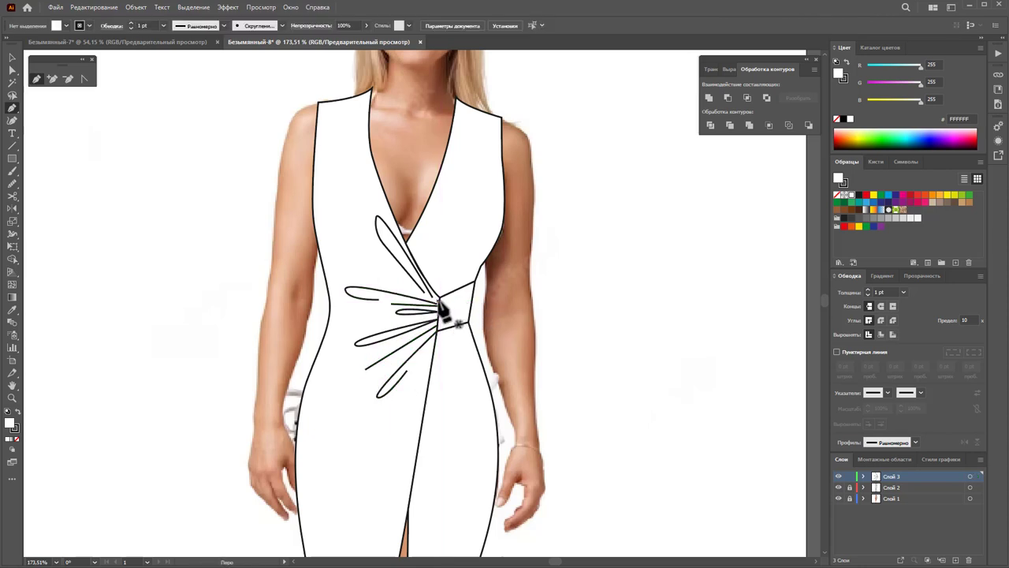
# - Draw an upper leaf fold reaching up-left from the waist
pyautogui.click(439, 301)
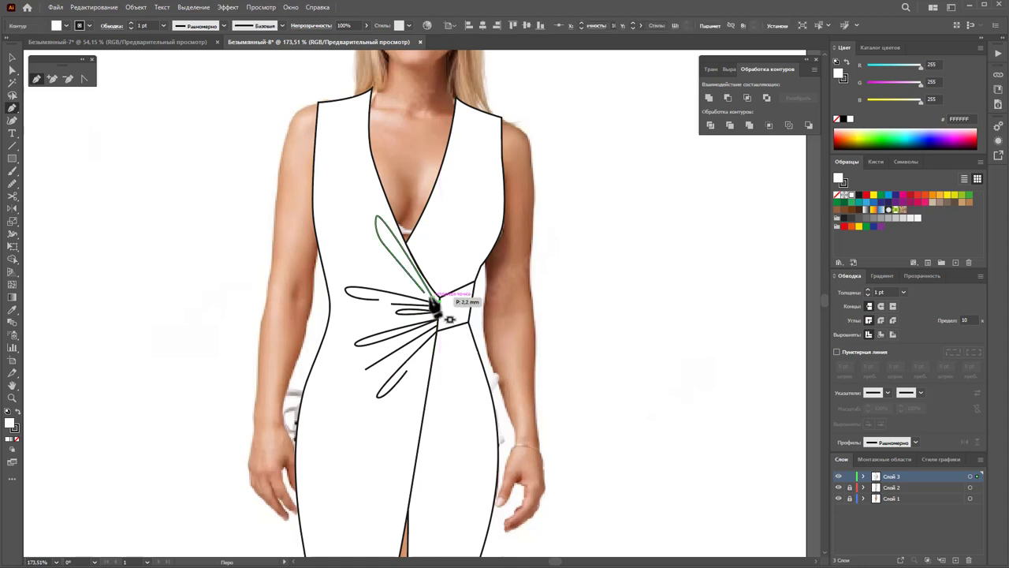
pyautogui.click(384, 278)
pyautogui.click(438, 301)
pyautogui.keyDown('ctrl'); pyautogui.click(443, 335); pyautogui.keyUp('ctrl')
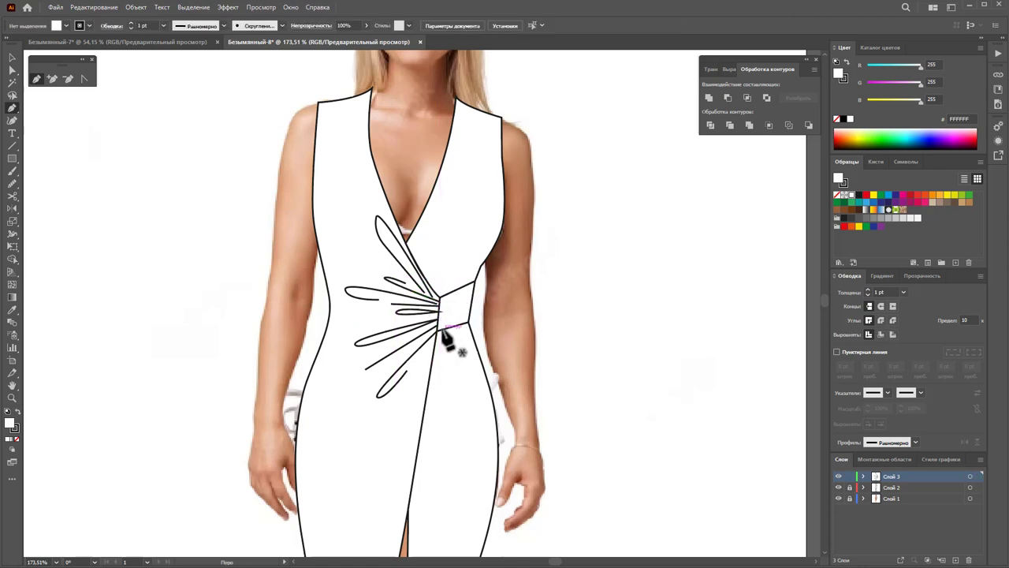
# - Extend the lower fold line downward toward the skirt
pyautogui.click(436, 335)
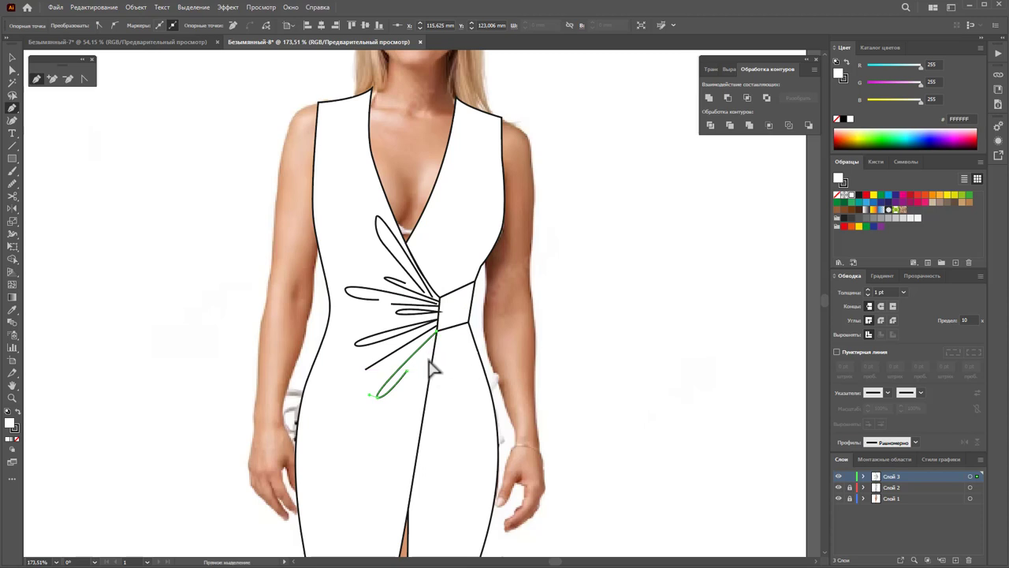
pyautogui.click(436, 345)
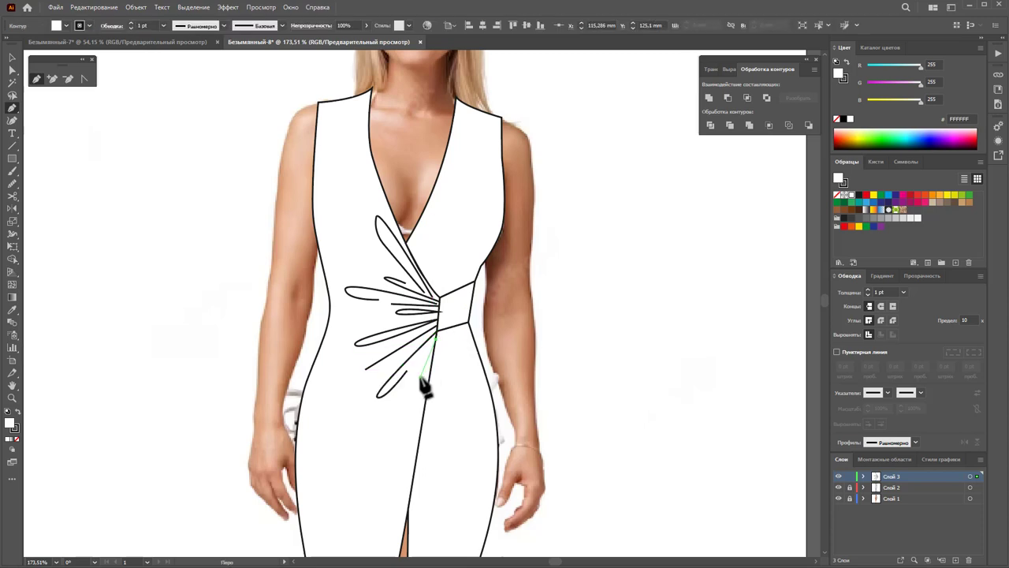
pyautogui.click(419, 388)
pyautogui.keyDown('ctrl'); pyautogui.click(439, 356); pyautogui.keyUp('ctrl')
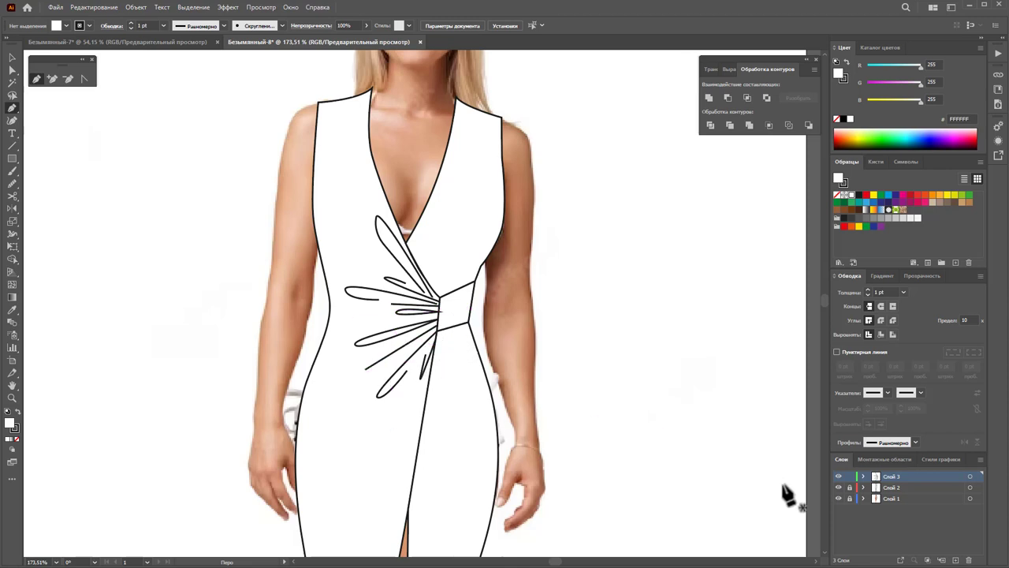
# - On a new layer above Слой 2, draw leaf-shaped fold shapes at the wrap knot
pyautogui.click(892, 487)
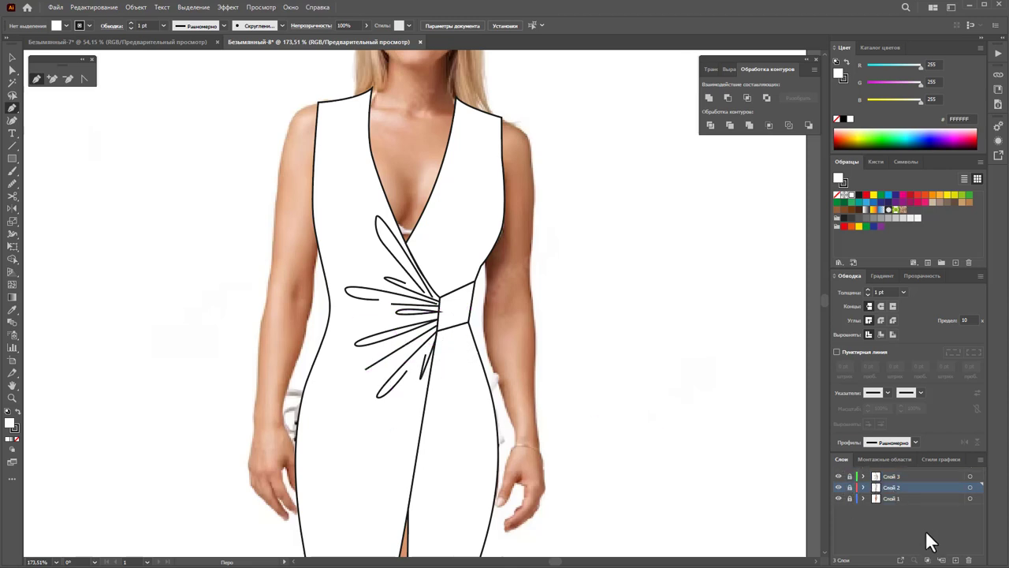
pyautogui.click(956, 559)
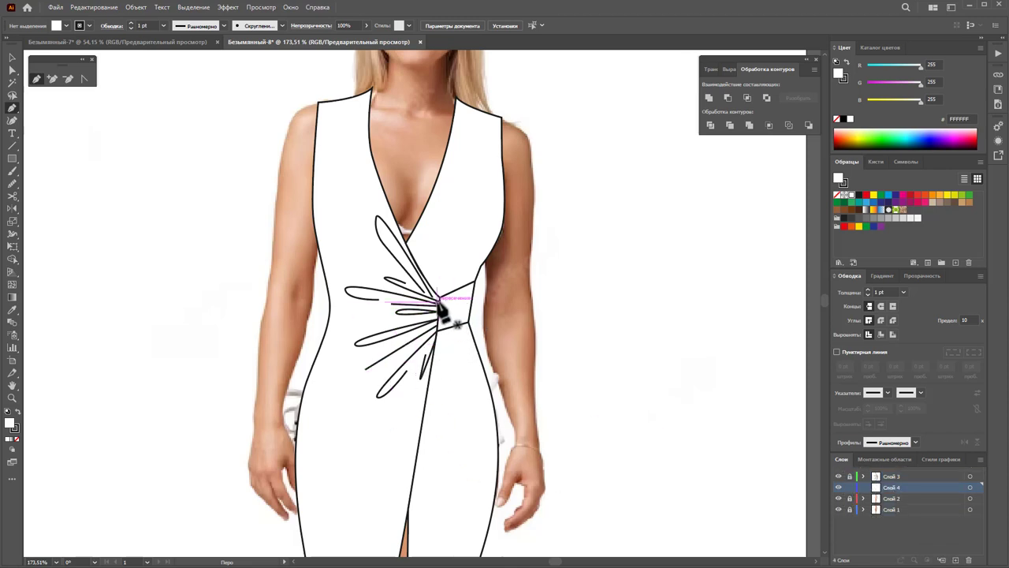
pyautogui.click(439, 302)
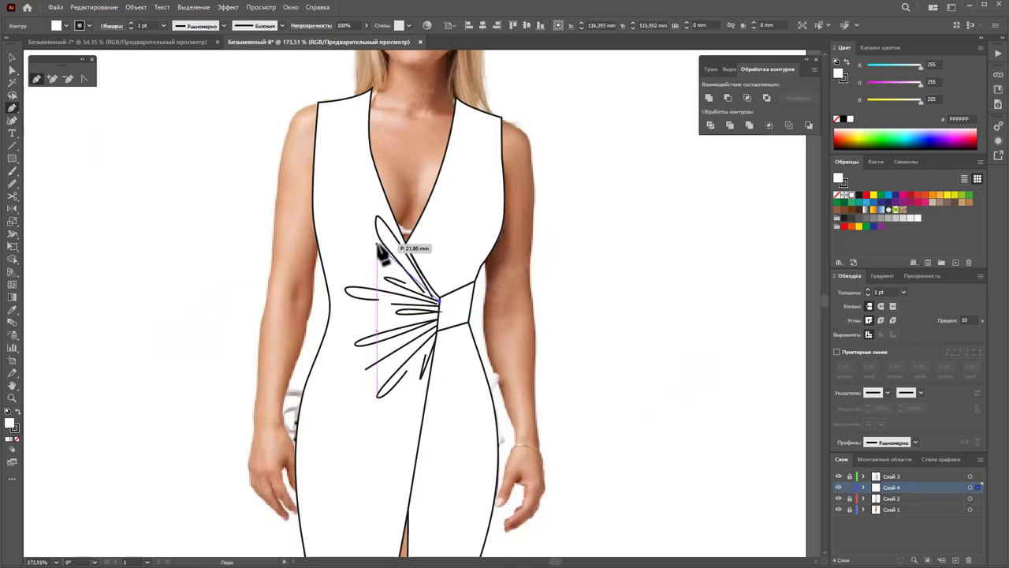
pyautogui.click(440, 301)
pyautogui.click(439, 306)
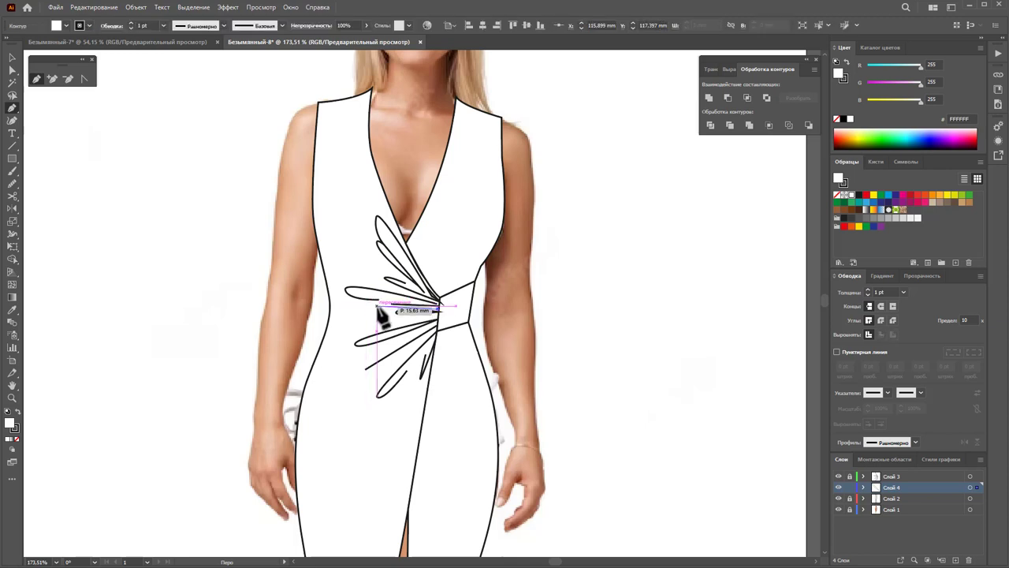
pyautogui.moveTo(367, 305); pyautogui.dragTo(373, 298)
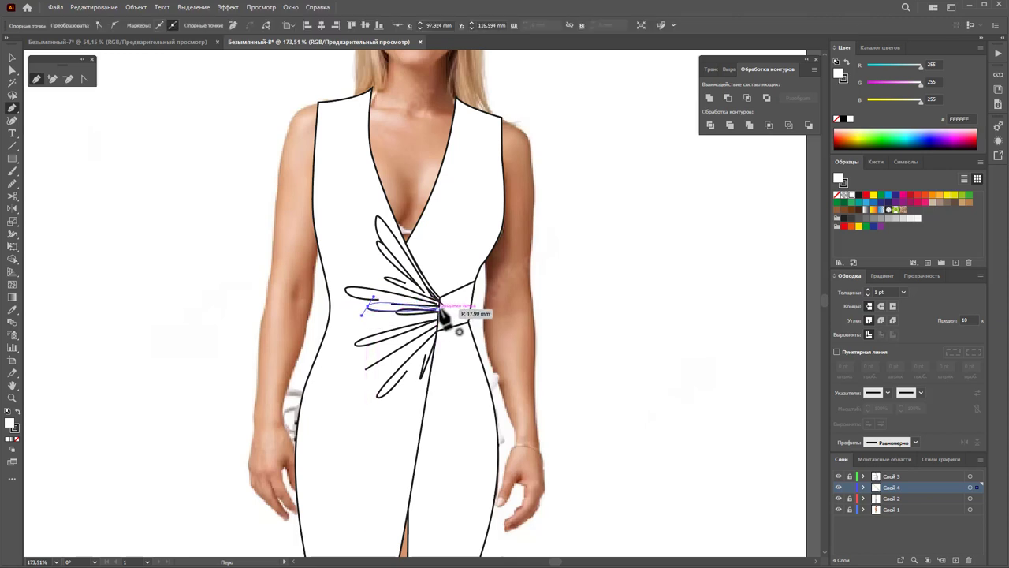
pyautogui.click(439, 307)
pyautogui.click(437, 327)
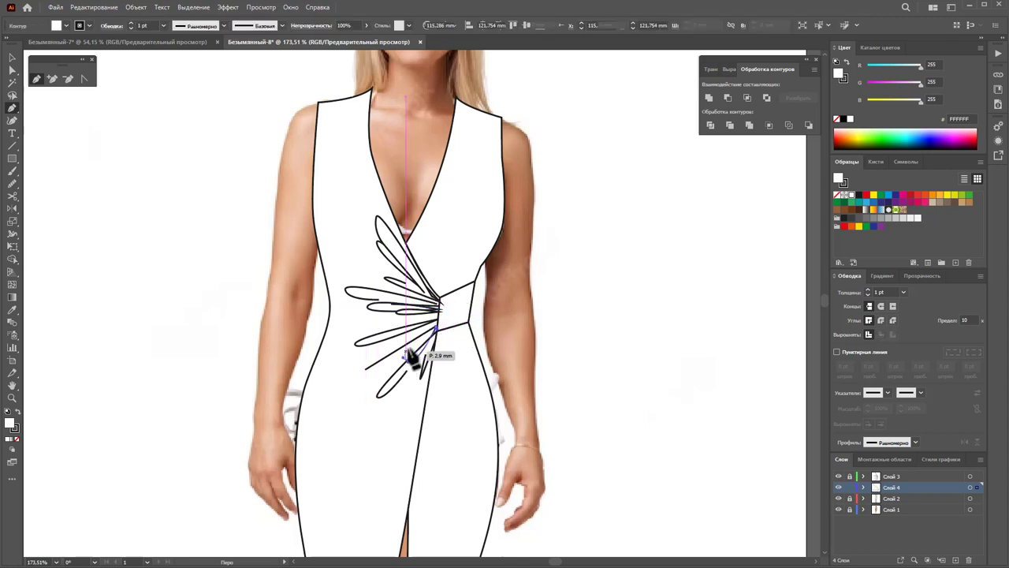
pyautogui.moveTo(386, 324)
pyautogui.mouseDown()
pyautogui.moveTo(444, 337)
pyautogui.moveTo(300, 387)
pyautogui.mouseUp()
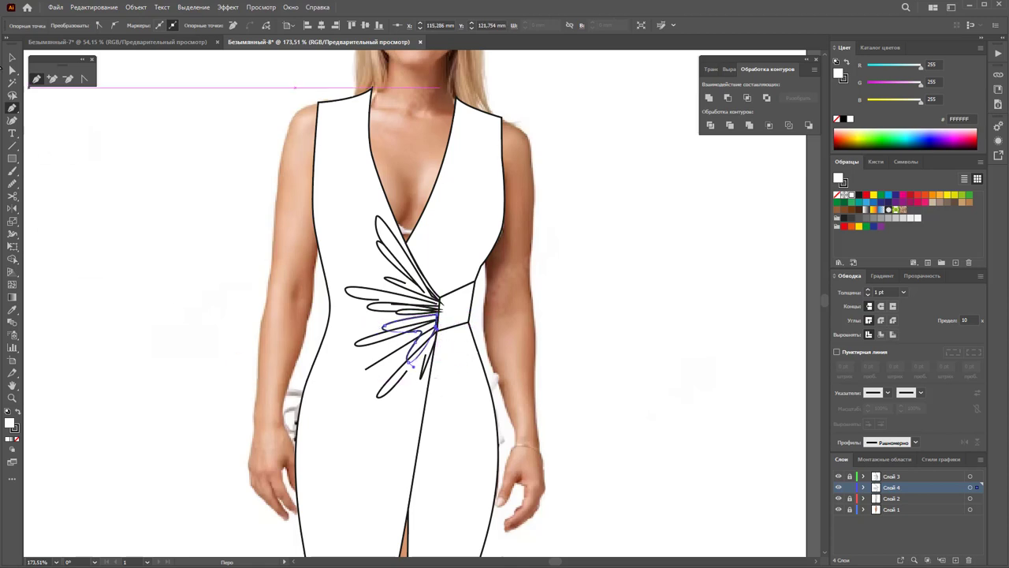
# - Fill the new fold shapes solid black and remove their outline
pyautogui.click(12, 58)
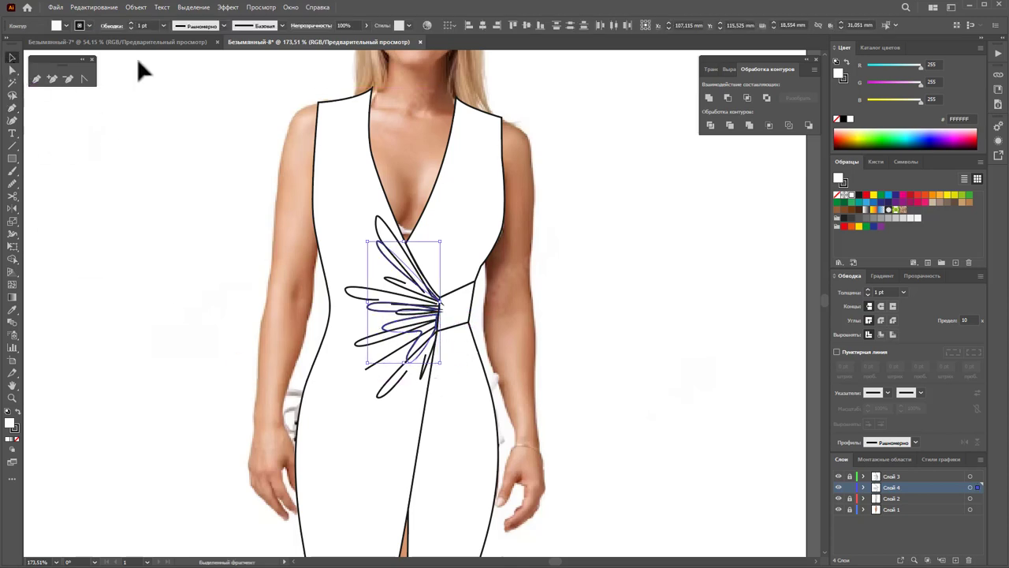
pyautogui.click(16, 412)
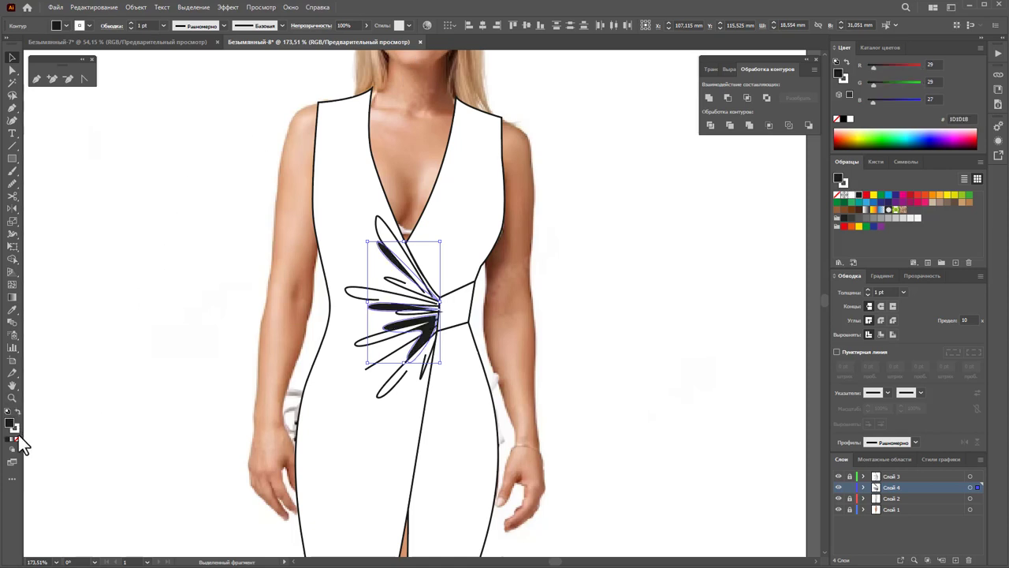
pyautogui.click(16, 437)
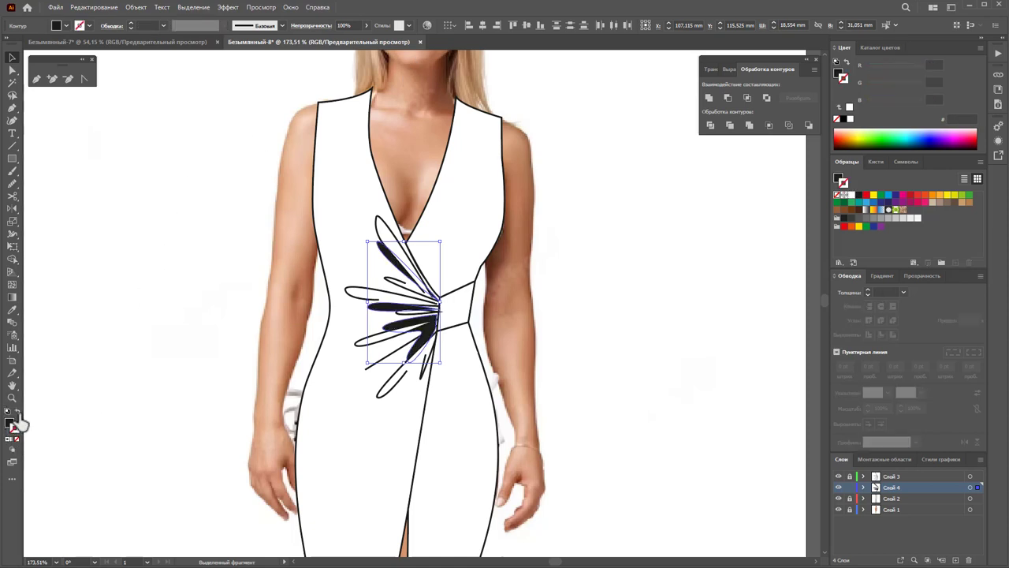
# - Give the Слой 3 fold outlines a 0.5 pt stroke with a tapered width profile
pyautogui.click(157, 372)
pyautogui.moveTo(876, 492); pyautogui.dragTo(866, 497)
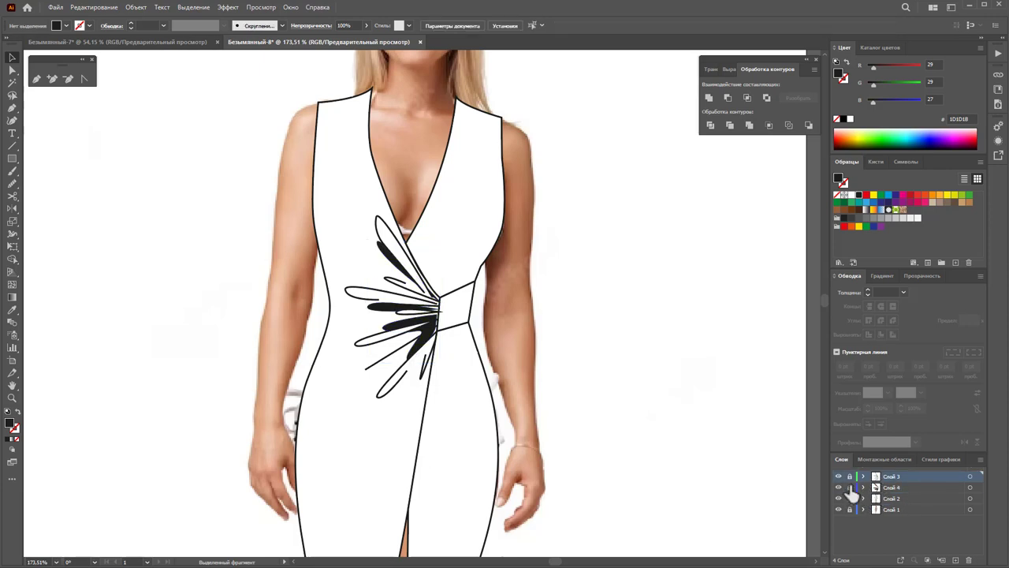
pyautogui.click(417, 392)
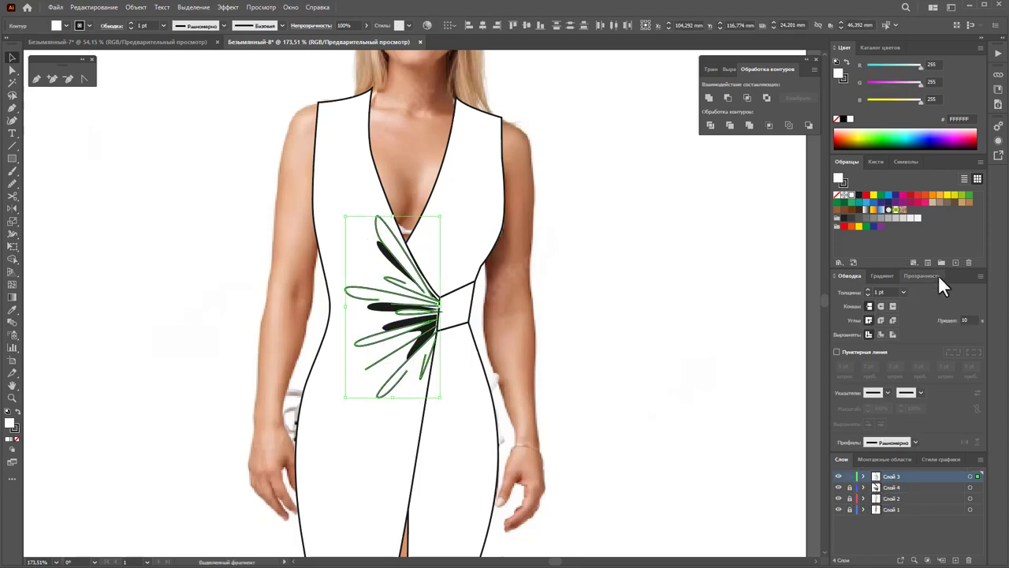
pyautogui.click(903, 292)
pyautogui.click(911, 310)
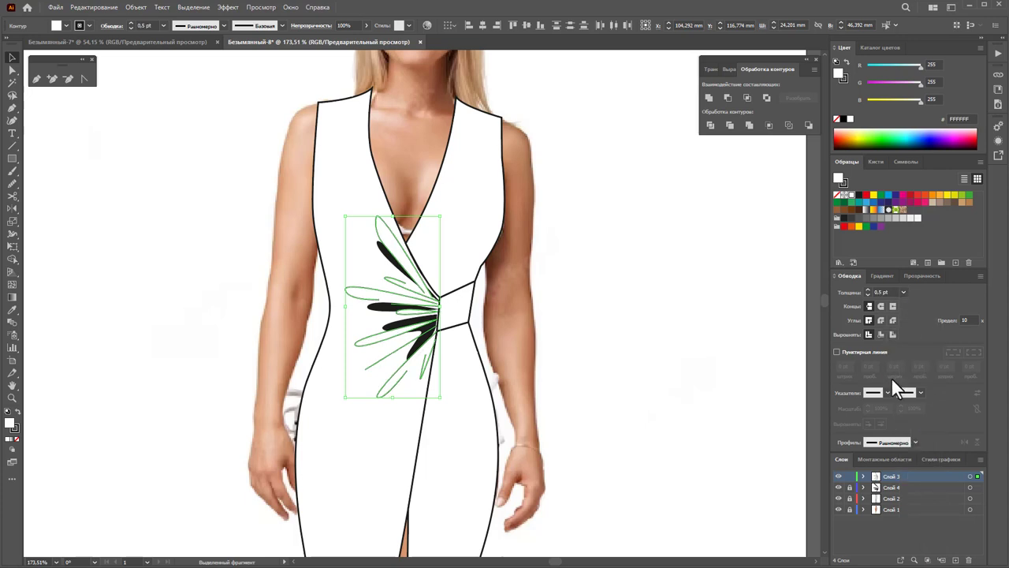
pyautogui.click(916, 443)
pyautogui.click(891, 541)
pyautogui.click(666, 392)
# - Unlock Слой 4 and set all its filled folds to 26% opacity
pyautogui.click(849, 488)
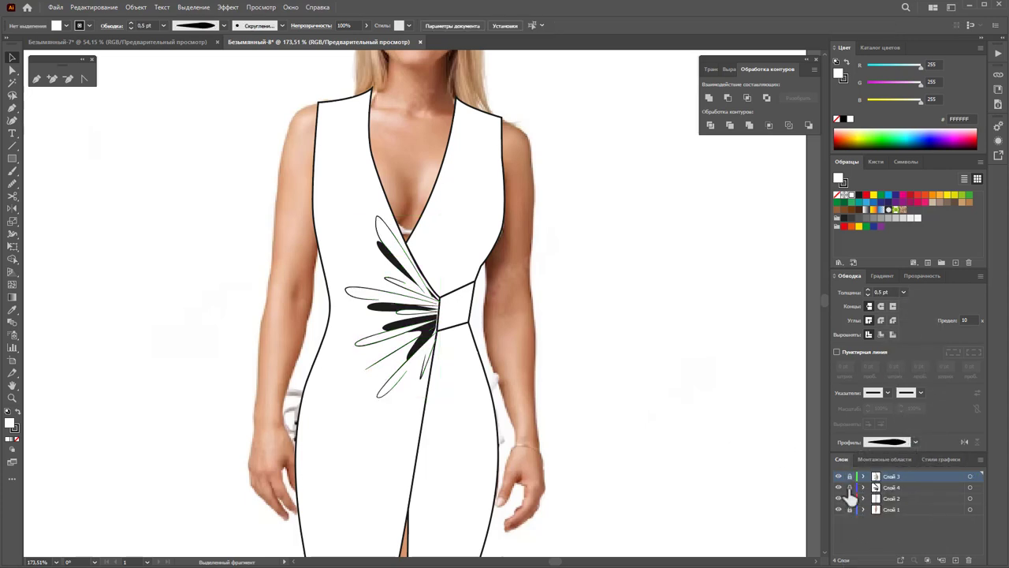
pyautogui.click(881, 487)
pyautogui.hotkey('ctrl', 'a')
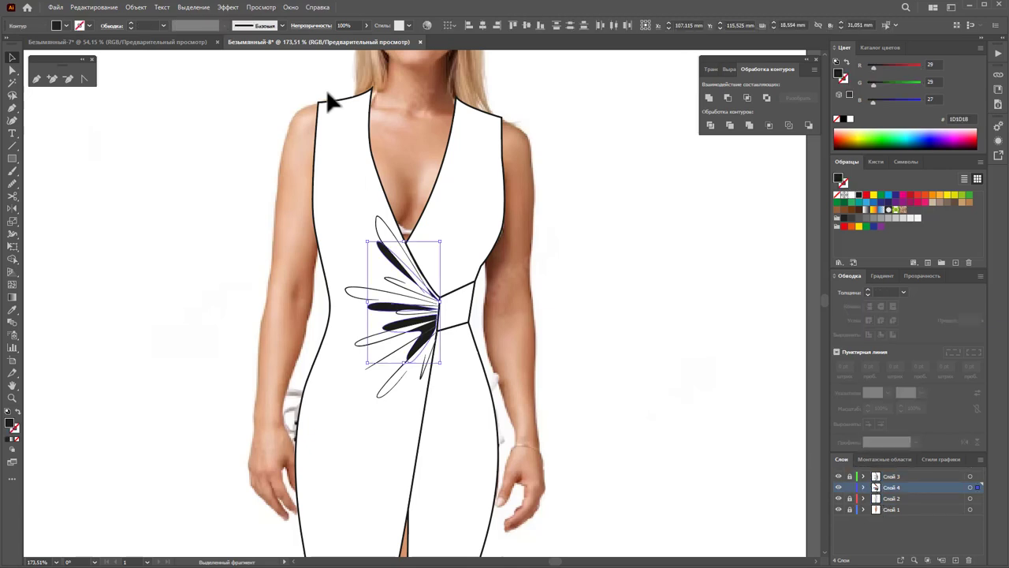
pyautogui.click(366, 25)
pyautogui.moveTo(359, 40); pyautogui.dragTo(334, 41)
pyautogui.click(590, 259)
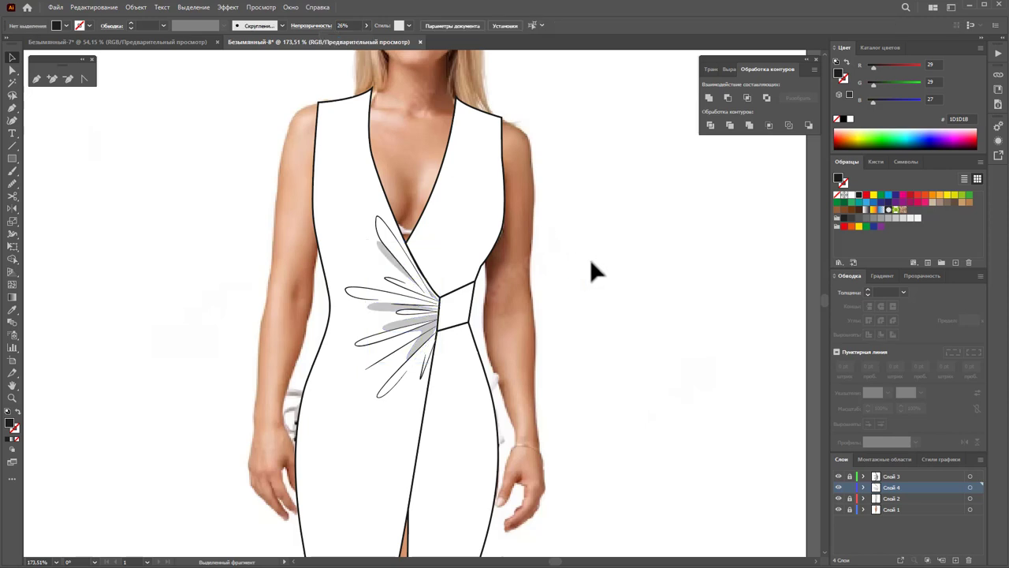
pyautogui.press('z')
pyautogui.hotkey('ctrl', '-')
pyautogui.hotkey('ctrl', '-')
pyautogui.hotkey('ctrl', '-')
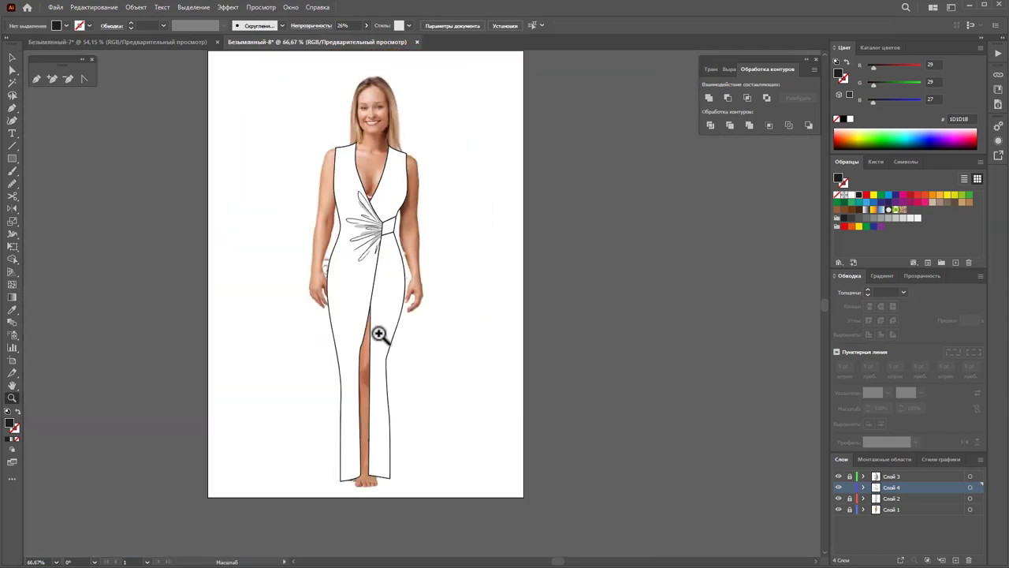
# - Lock Слой 4 and draw two fold lines sweeping down-left from the wrap knot
pyautogui.moveTo(384, 231); pyautogui.dragTo(492, 284)
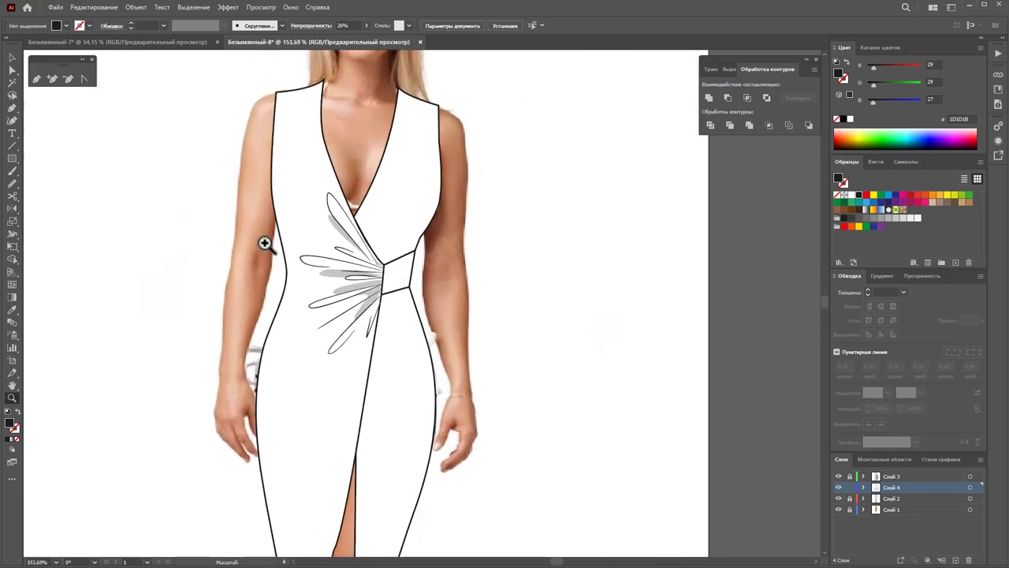
pyautogui.click(40, 80)
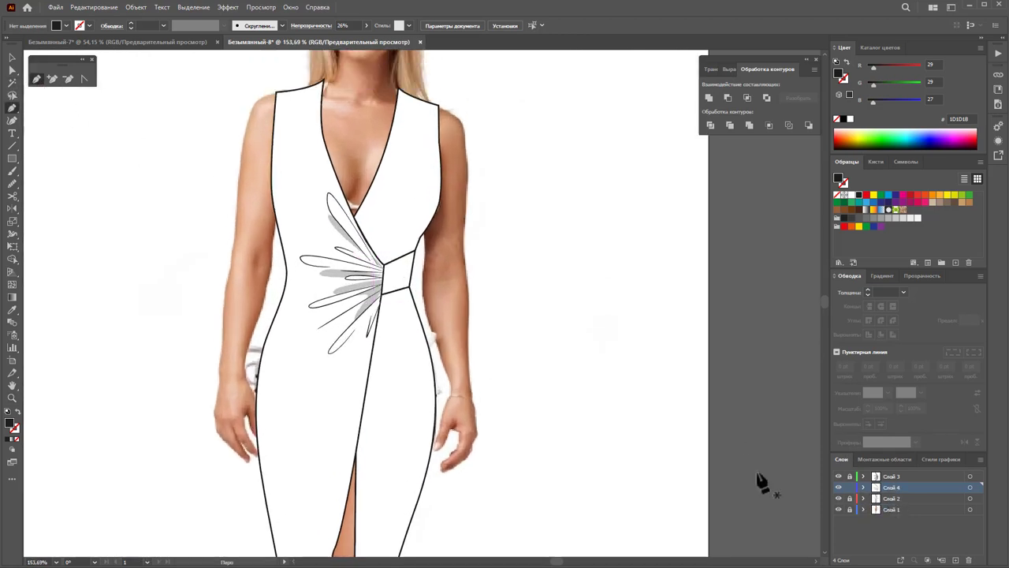
pyautogui.click(371, 315)
pyautogui.click(394, 304)
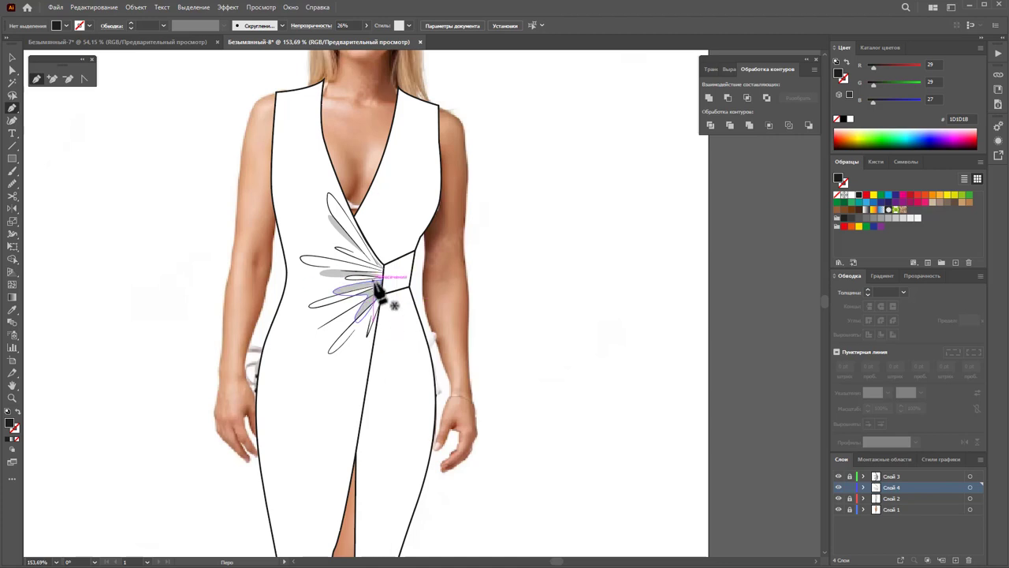
pyautogui.click(850, 488)
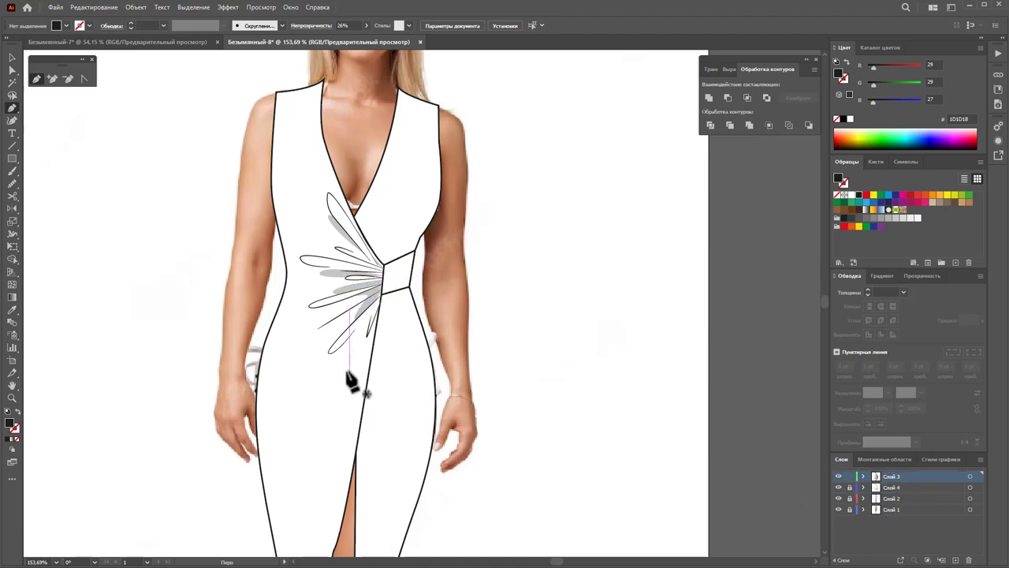
pyautogui.click(383, 286)
pyautogui.click(304, 345)
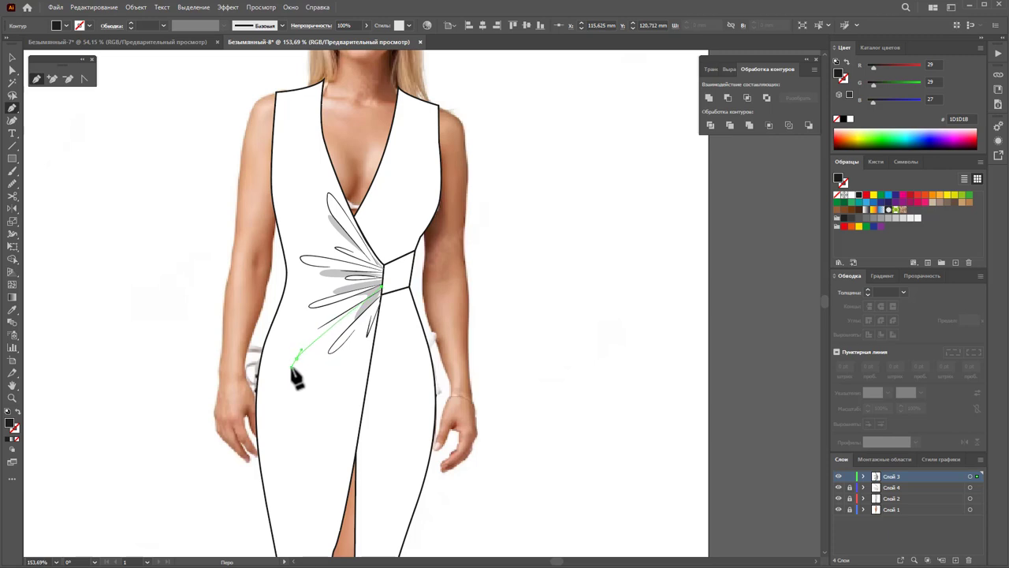
pyautogui.press('Escape')
pyautogui.click(384, 277)
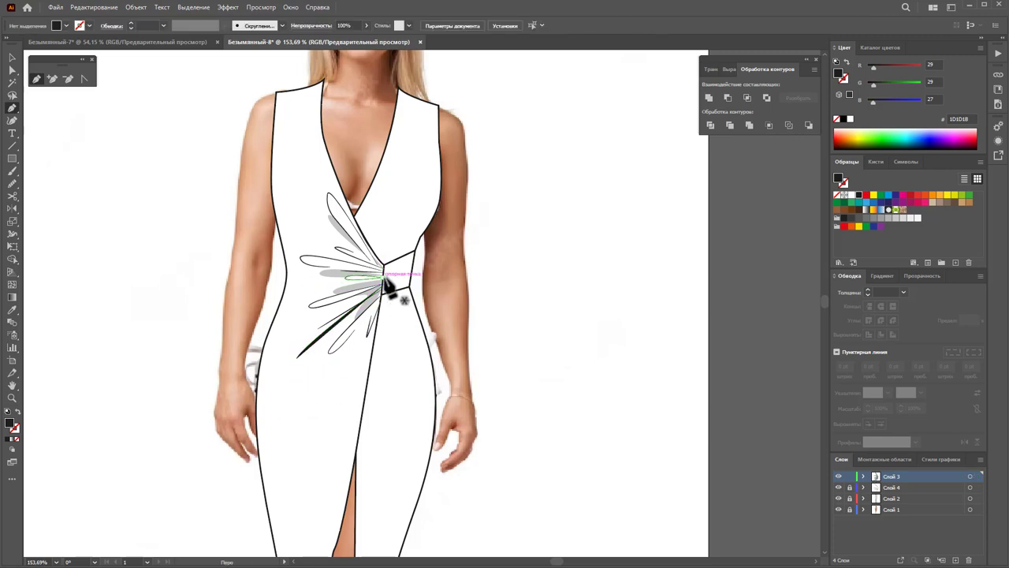
pyautogui.click(306, 289)
pyautogui.press('Escape')
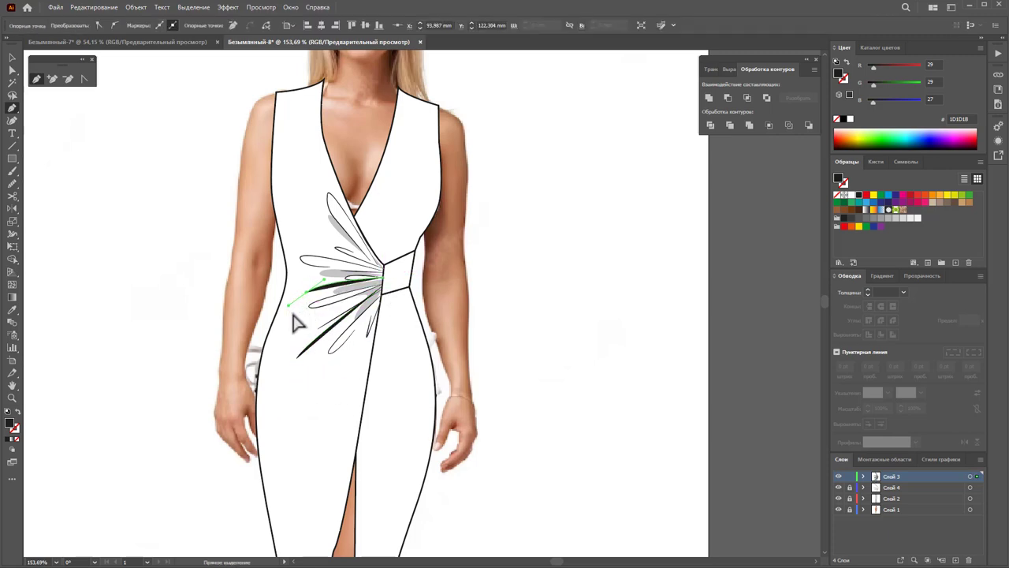
# - Make both fold lines stroke-only at 0.75 pt with a tapered width profile
pyautogui.click(12, 57)
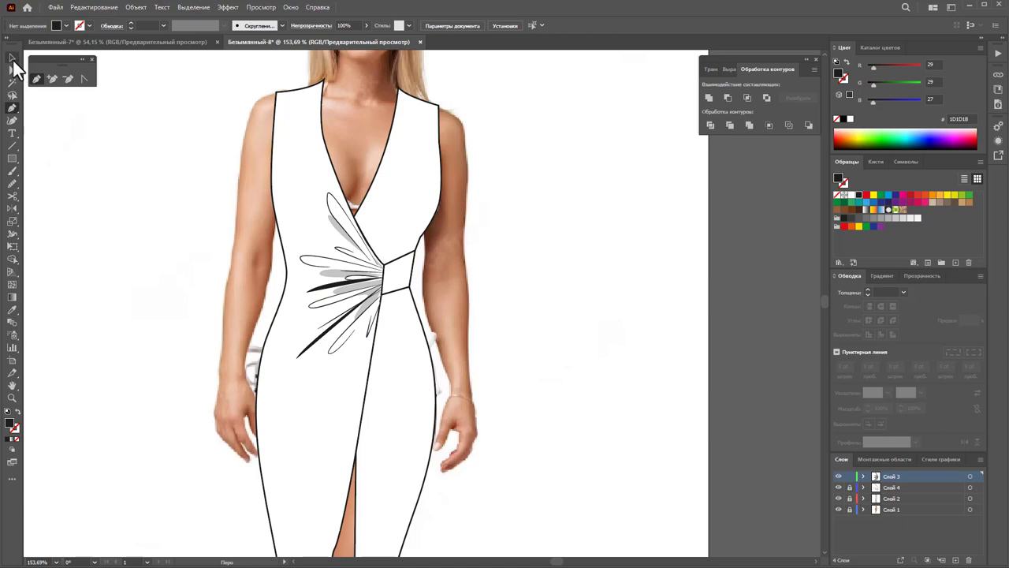
pyautogui.click(331, 288)
pyautogui.keyDown('shift'); pyautogui.click(314, 346); pyautogui.keyUp('shift')
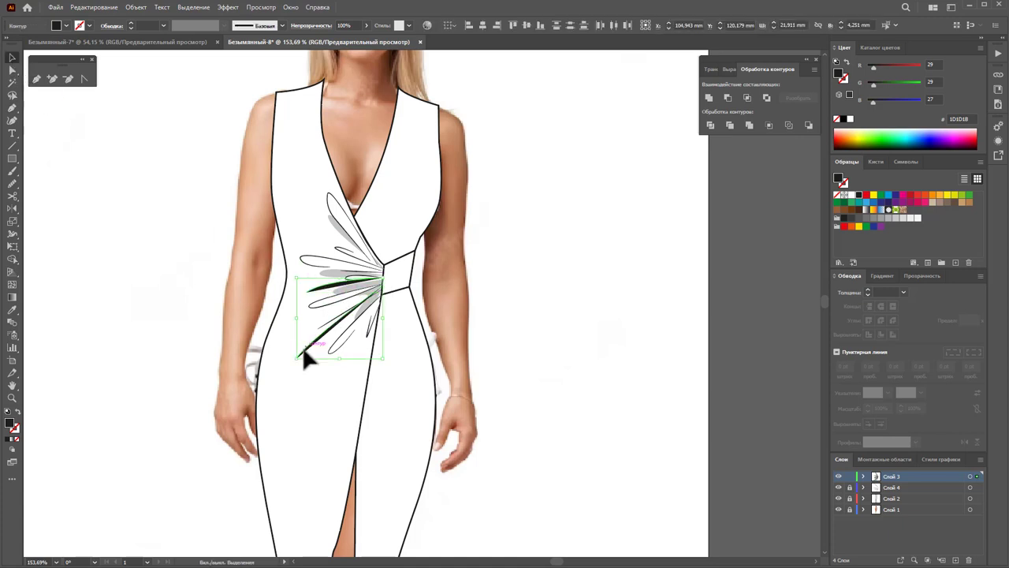
pyautogui.click(17, 414)
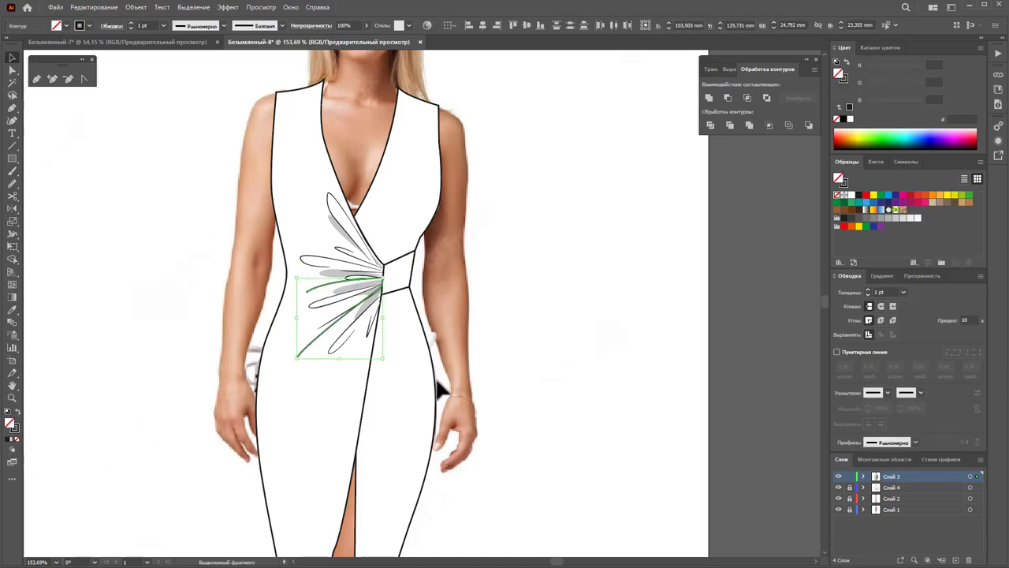
pyautogui.click(903, 293)
pyautogui.click(918, 325)
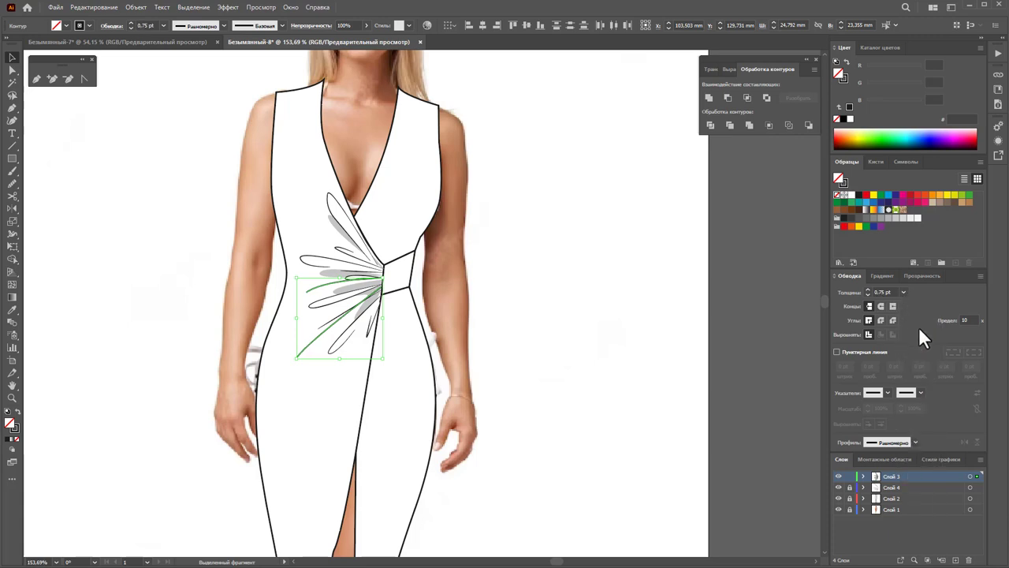
pyautogui.click(913, 442)
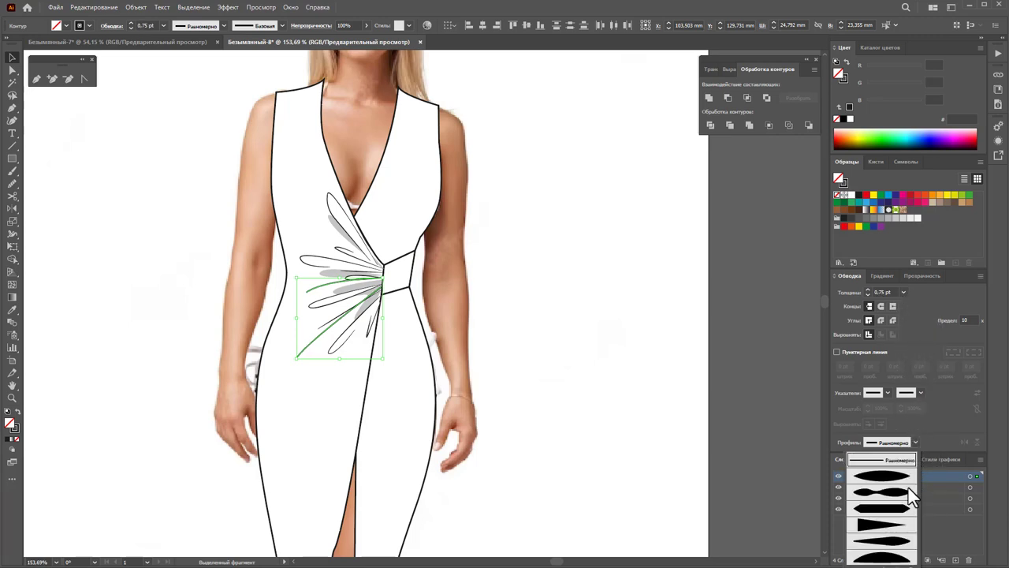
pyautogui.click(885, 541)
pyautogui.click(651, 427)
pyautogui.keyDown('alt'); pyautogui.click(434, 331); pyautogui.keyUp('alt')
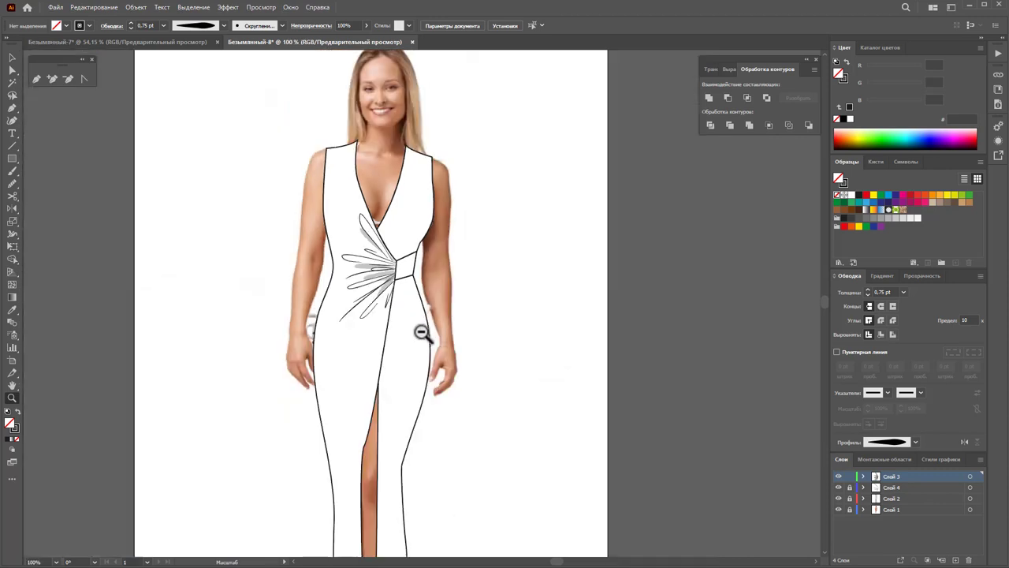
pyautogui.keyDown('alt'); pyautogui.click(419, 337); pyautogui.keyUp('alt')
# - Add layer Слой 5 and start a sleeve path at the left shoulder
pyautogui.scroll(-2, 429, 338)
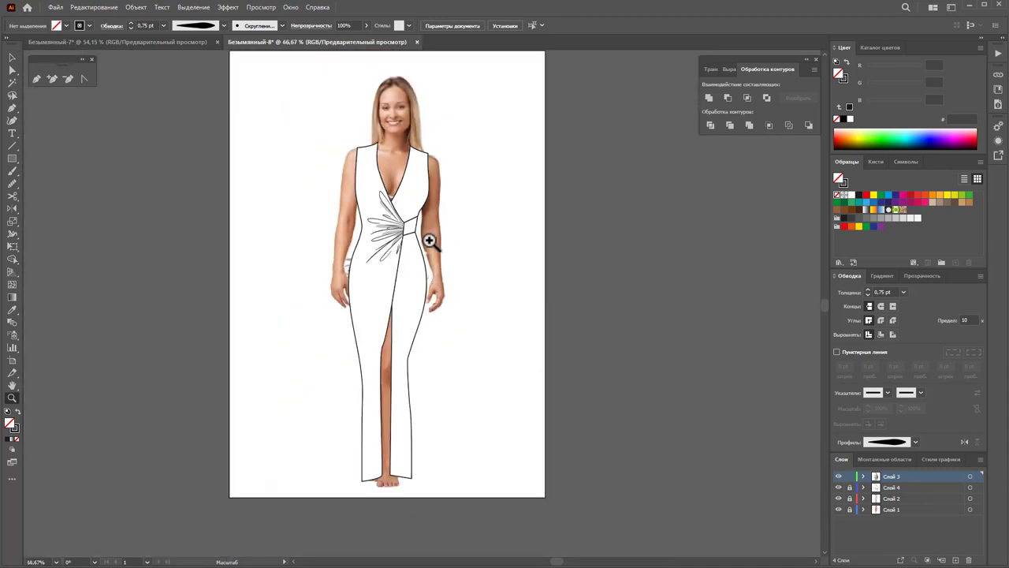
pyautogui.click(956, 560)
pyautogui.moveTo(412, 219); pyautogui.dragTo(500, 292)
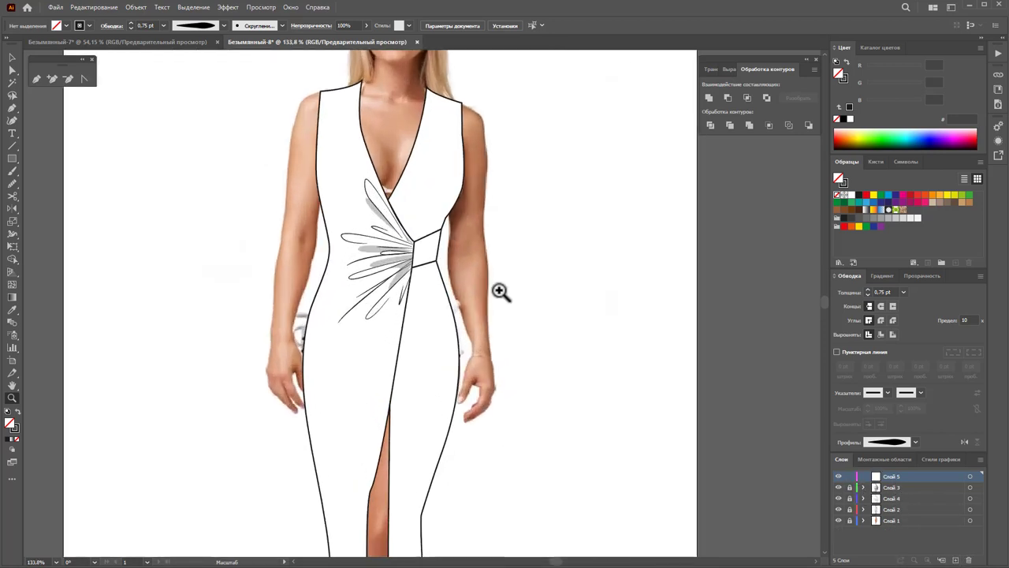
pyautogui.click(37, 78)
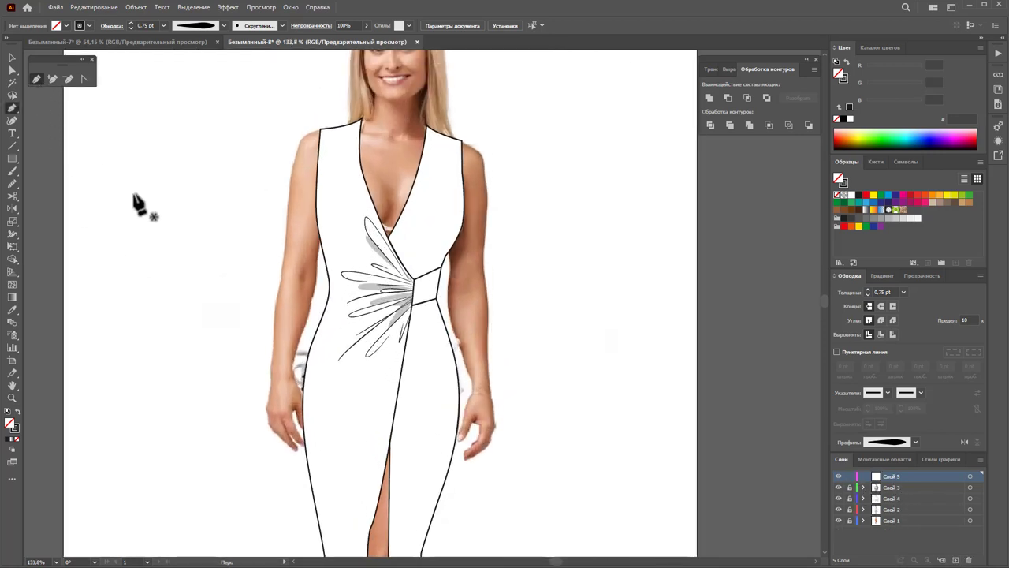
pyautogui.click(319, 128)
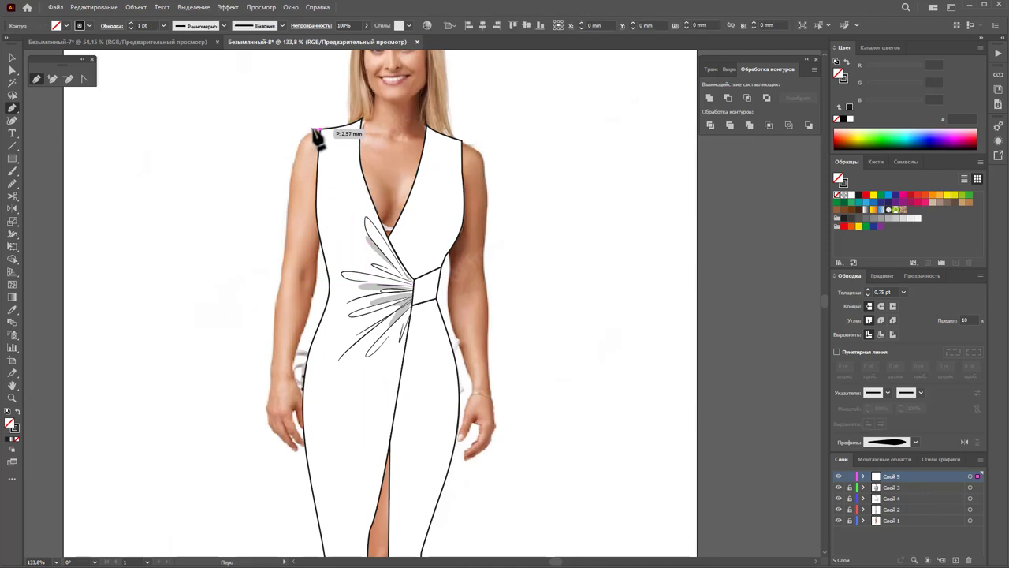
pyautogui.moveTo(300, 126); pyautogui.dragTo(288, 159)
pyautogui.hotkey('ctrl', 'z')
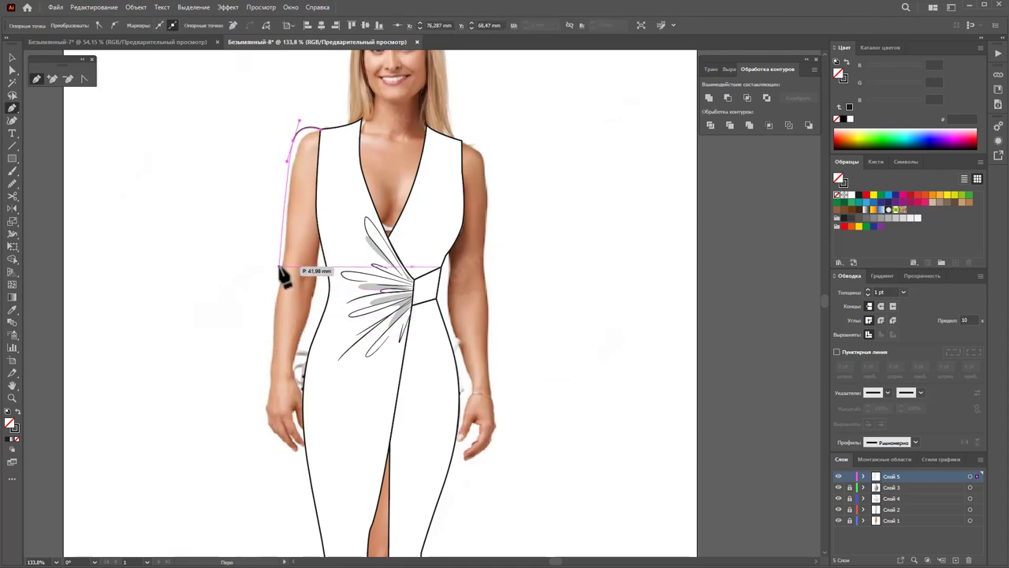
# - Trace the left arm down to the wrist cuff and close the path at the shoulder
pyautogui.click(281, 267)
pyautogui.click(272, 316)
pyautogui.click(271, 364)
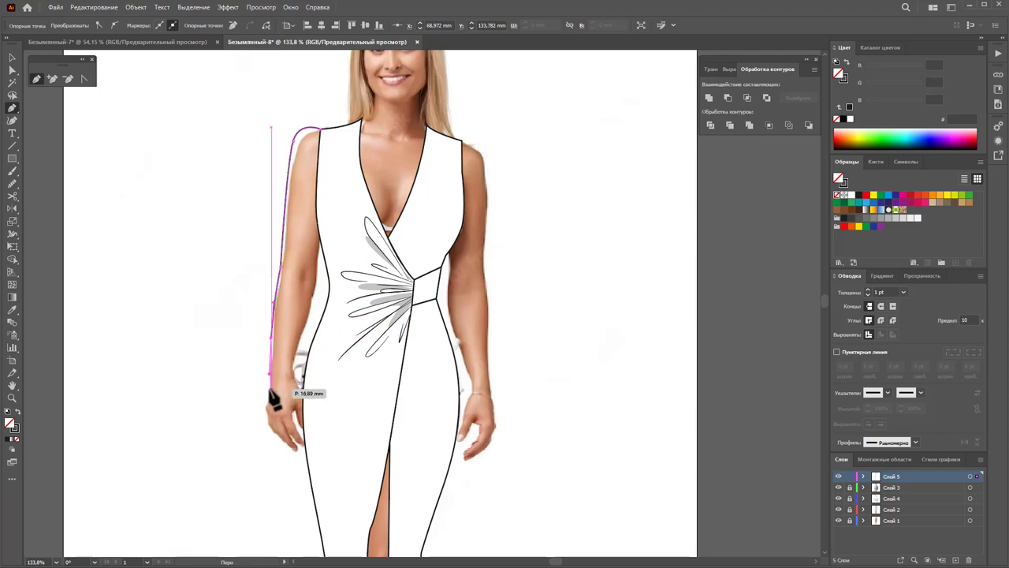
pyautogui.click(269, 389)
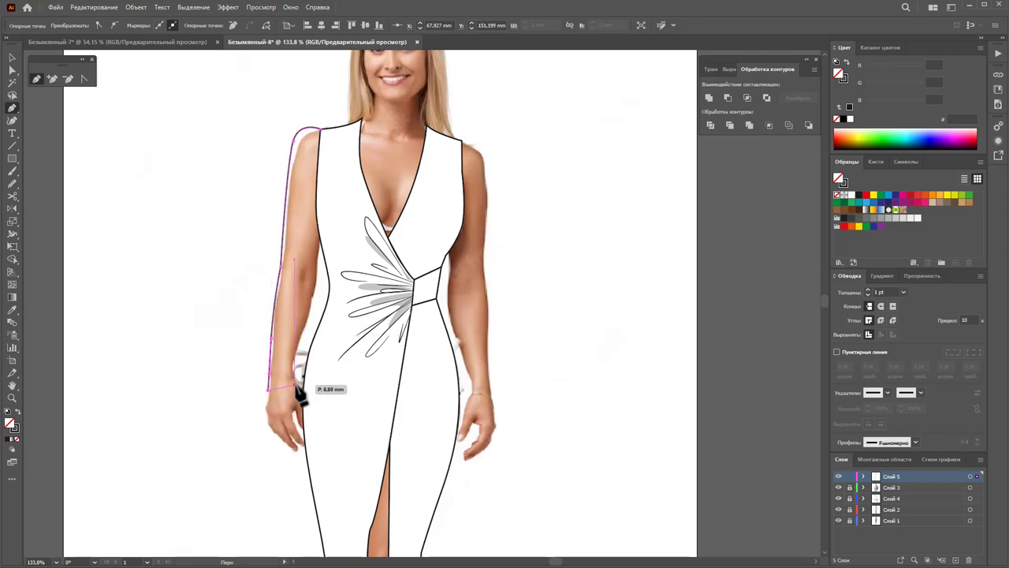
pyautogui.click(297, 385)
pyautogui.press('Escape')
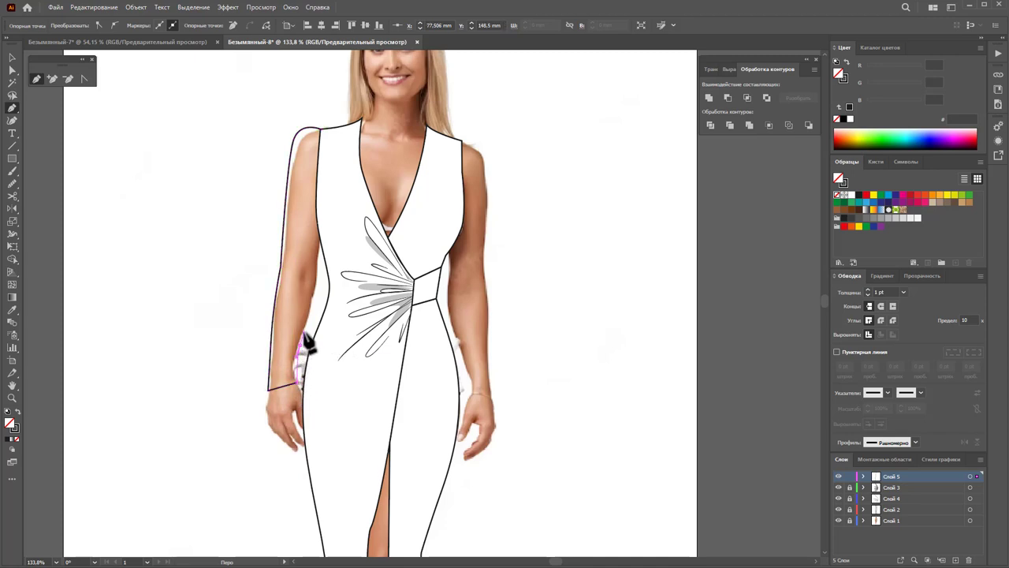
pyautogui.click(306, 344)
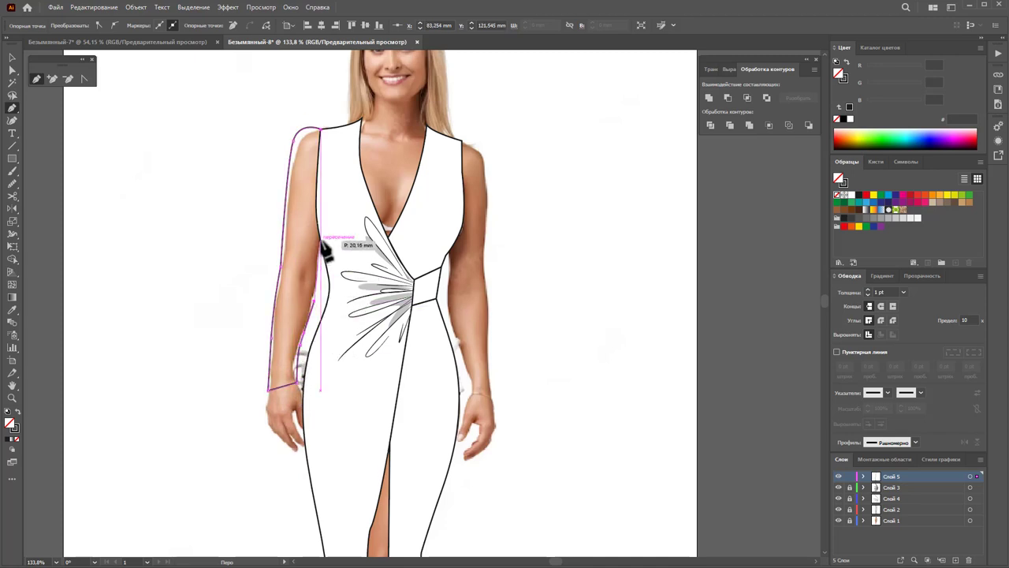
pyautogui.click(319, 131)
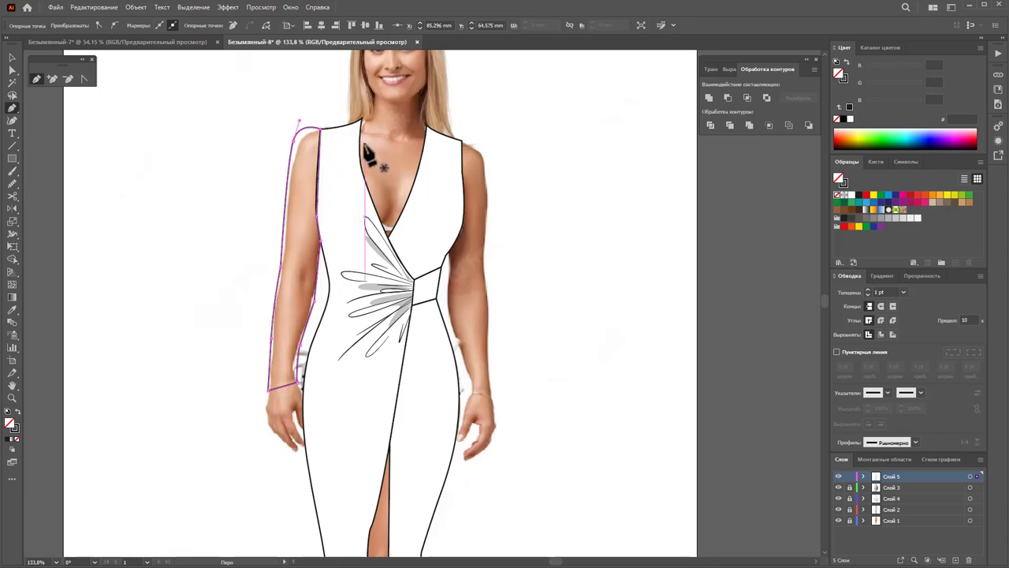
# - Trace the right sleeve's outer edge from the shoulder down to the wrist
pyautogui.click(463, 141)
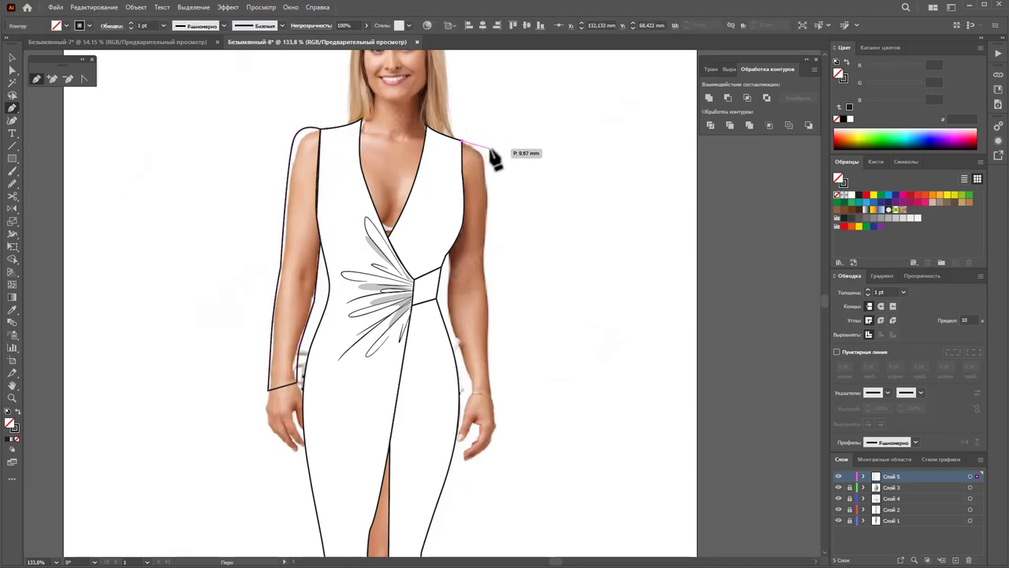
pyautogui.click(489, 145)
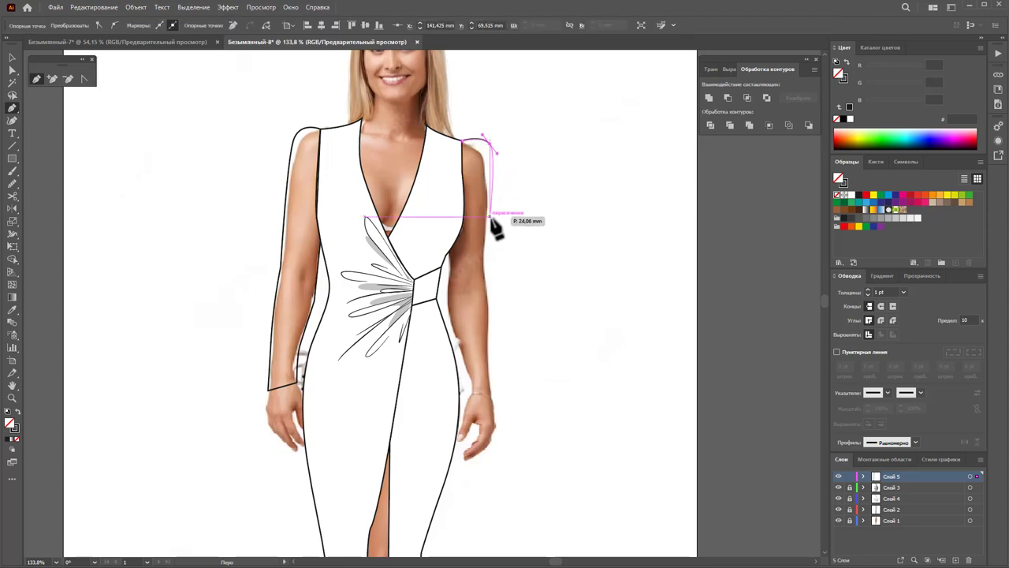
pyautogui.press('Escape')
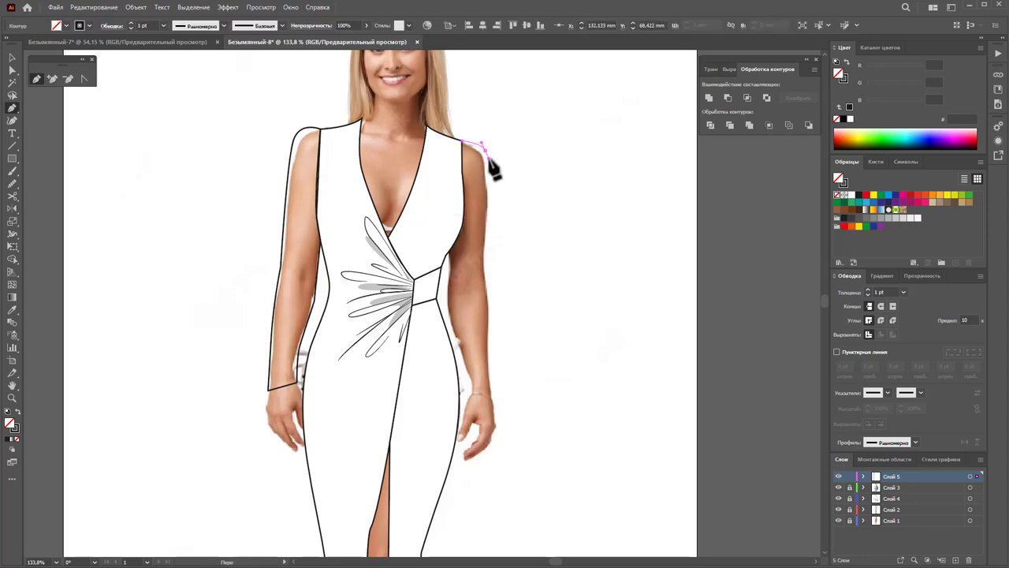
pyautogui.click(490, 162)
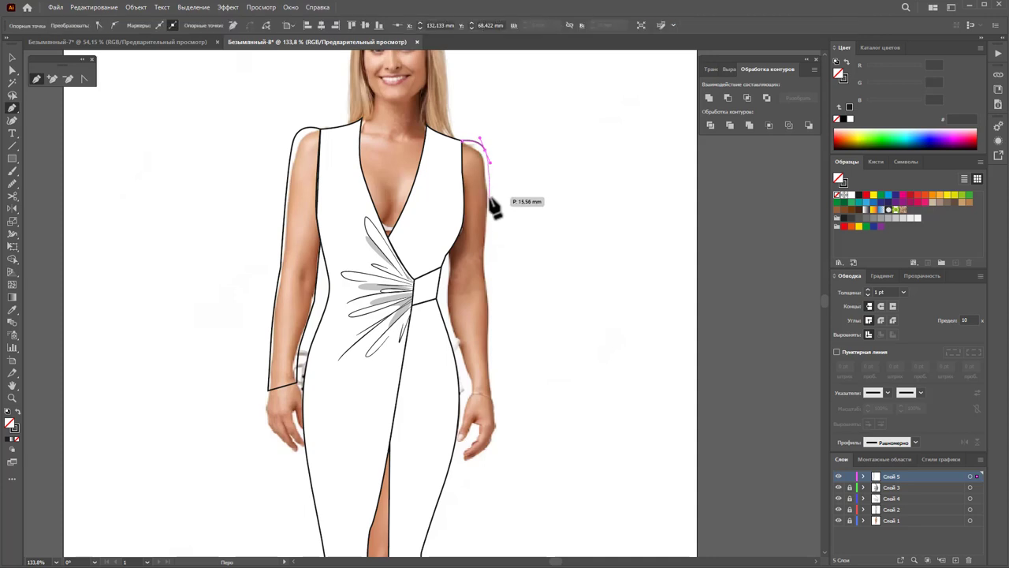
pyautogui.click(486, 261)
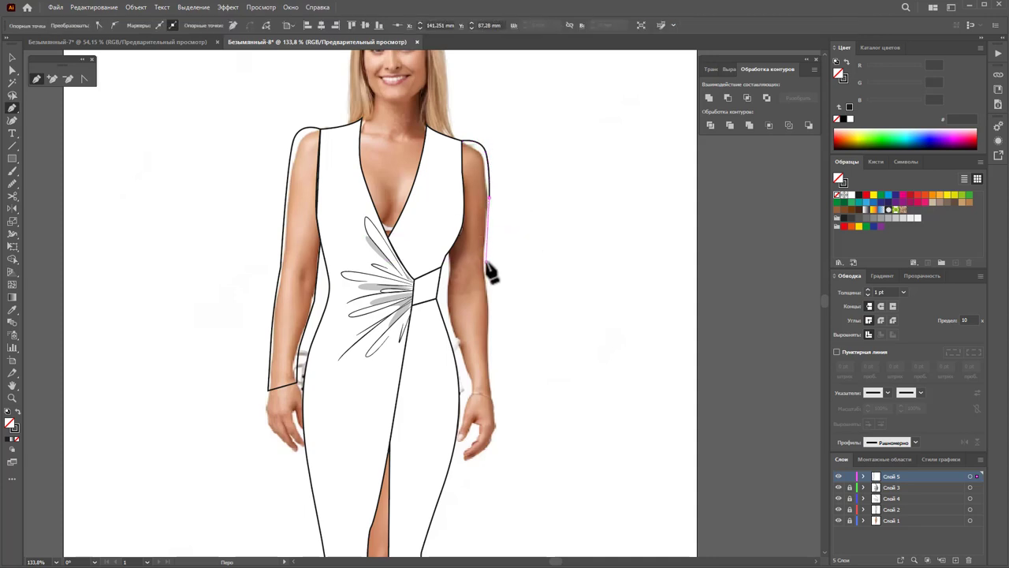
pyautogui.click(492, 311)
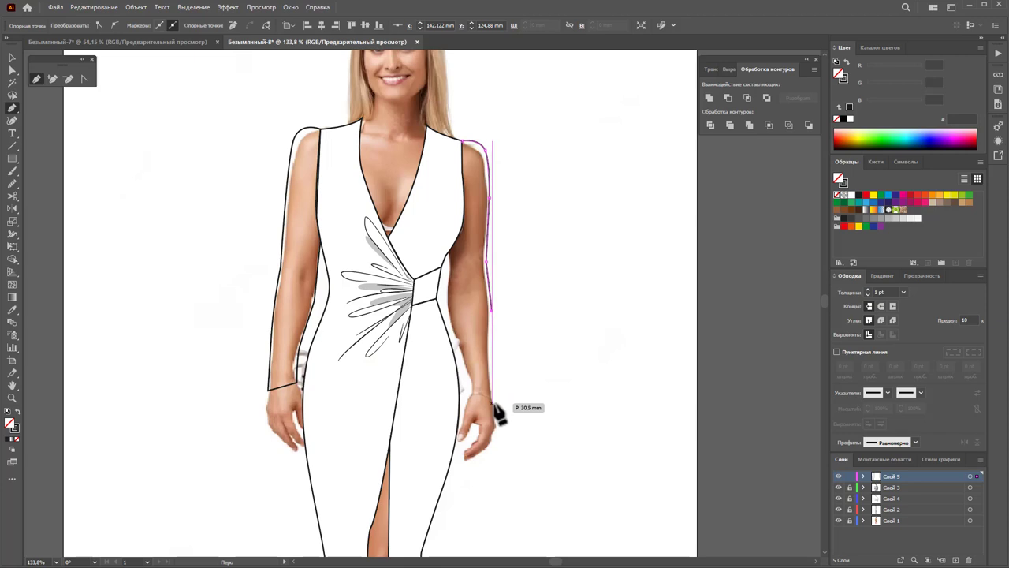
pyautogui.click(490, 400)
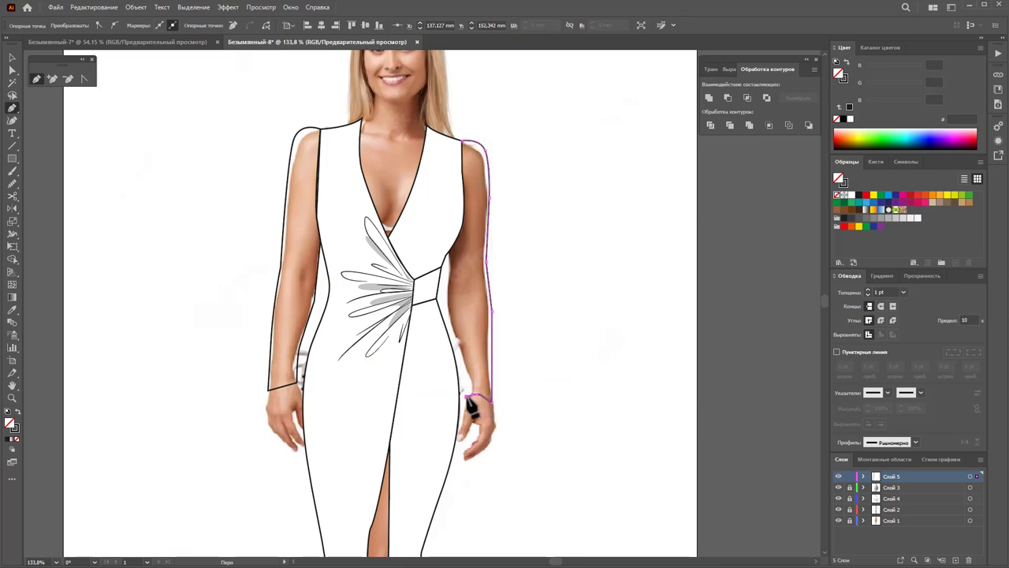
# - Add the inner cuff corner and run the inner edge back up to close the sleeve
pyautogui.click(468, 396)
pyautogui.click(461, 348)
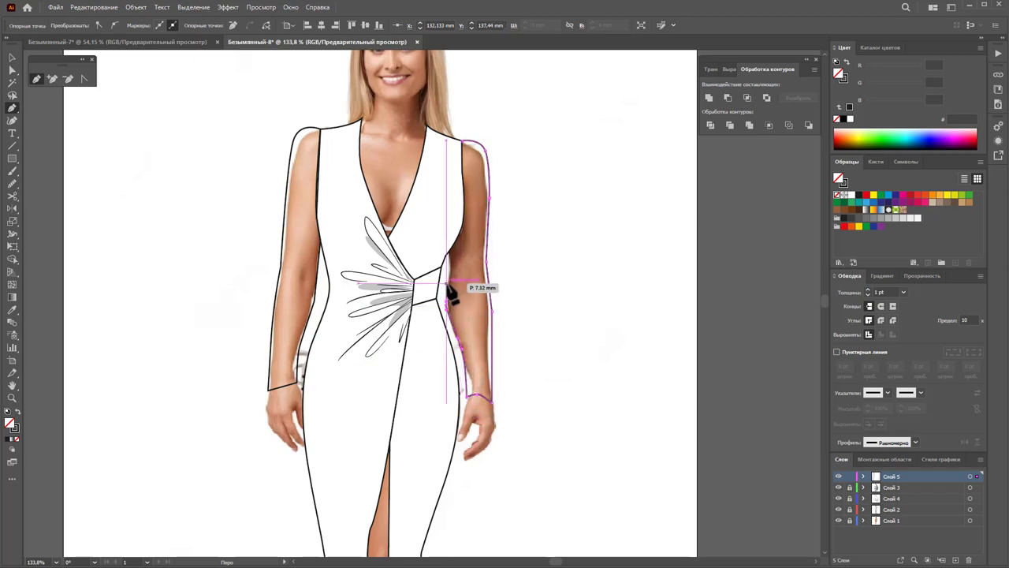
pyautogui.click(451, 254)
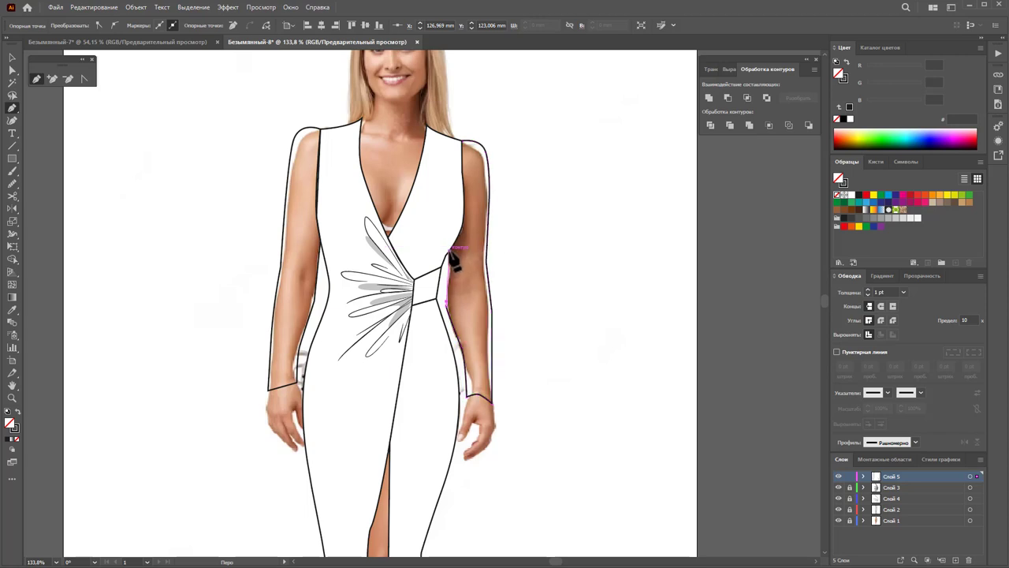
pyautogui.click(465, 202)
pyautogui.click(464, 140)
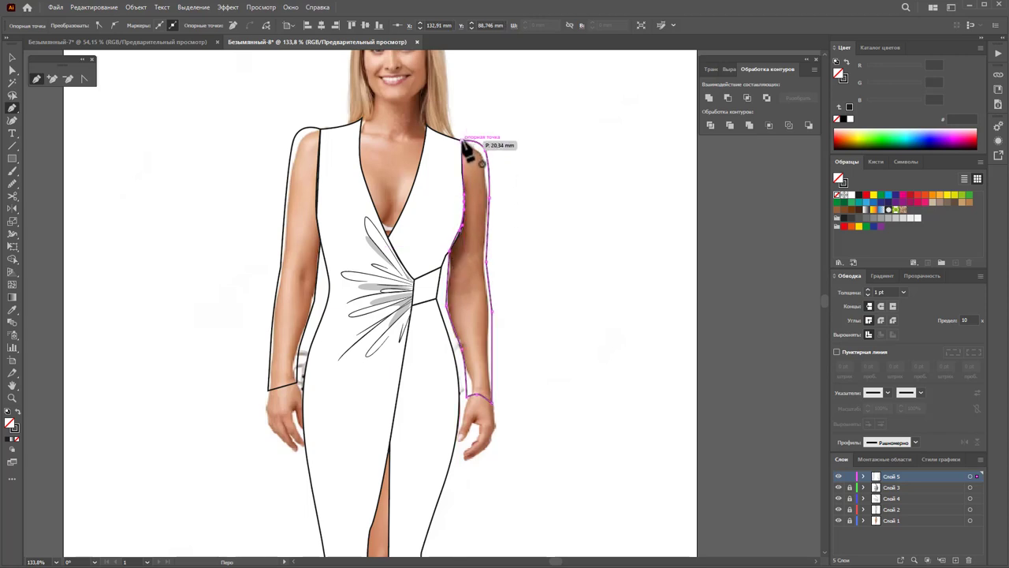
# - Select both sleeves and fill them white
pyautogui.click(12, 57)
pyautogui.keyDown('shift'); pyautogui.click(294, 146); pyautogui.keyUp('shift')
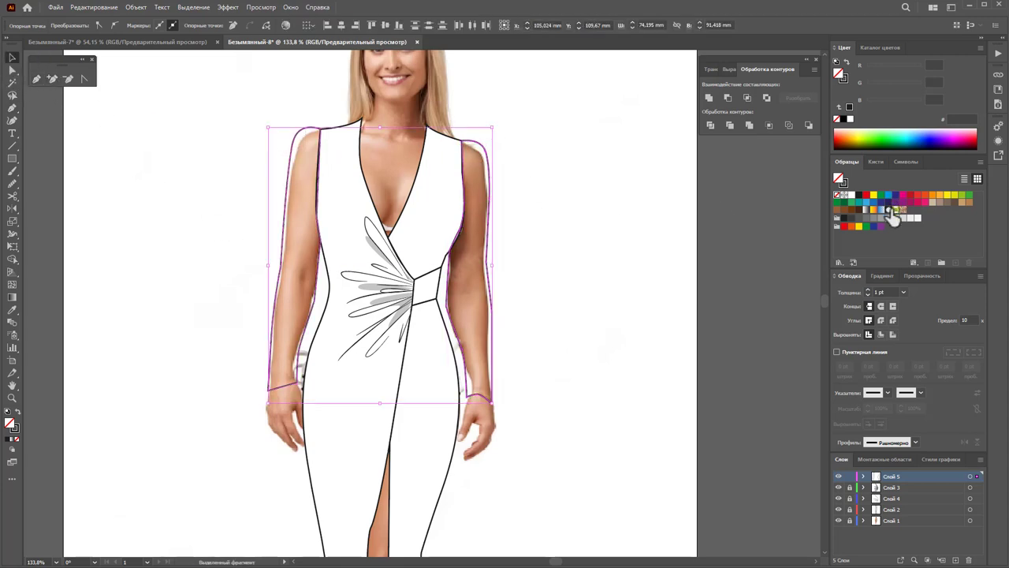
pyautogui.click(850, 197)
pyautogui.click(665, 199)
# - Unlock Слой 2 and select the left dress outline containing the slit edge
pyautogui.press('z')
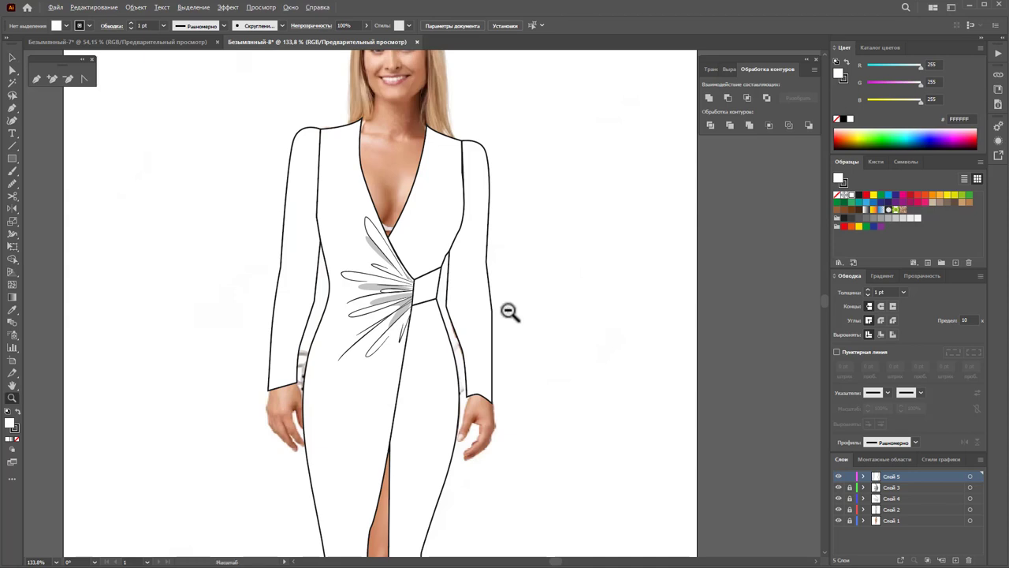
pyautogui.keyDown('alt'); pyautogui.click(402, 344); pyautogui.keyUp('alt')
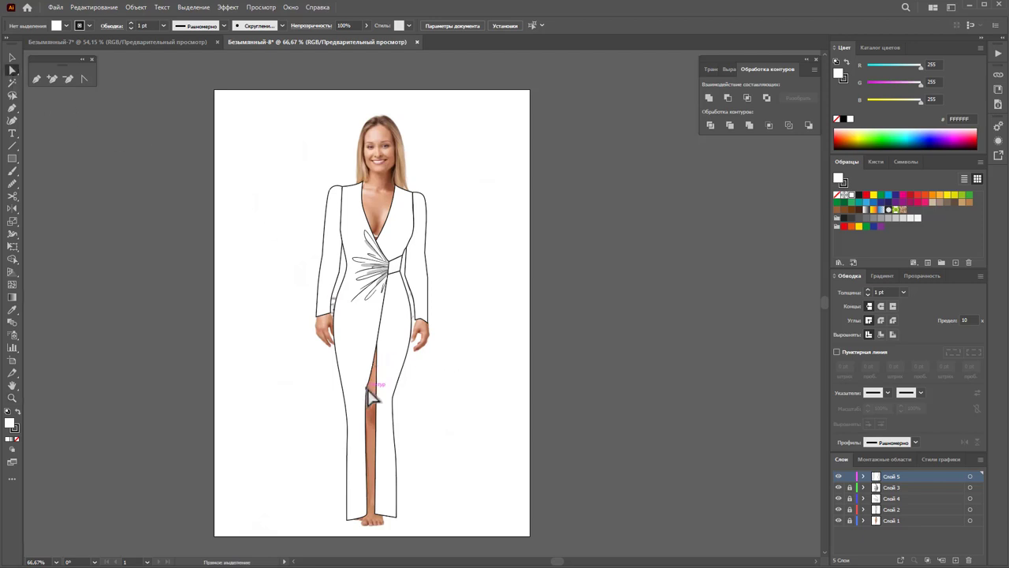
pyautogui.click(849, 509)
pyautogui.click(371, 339)
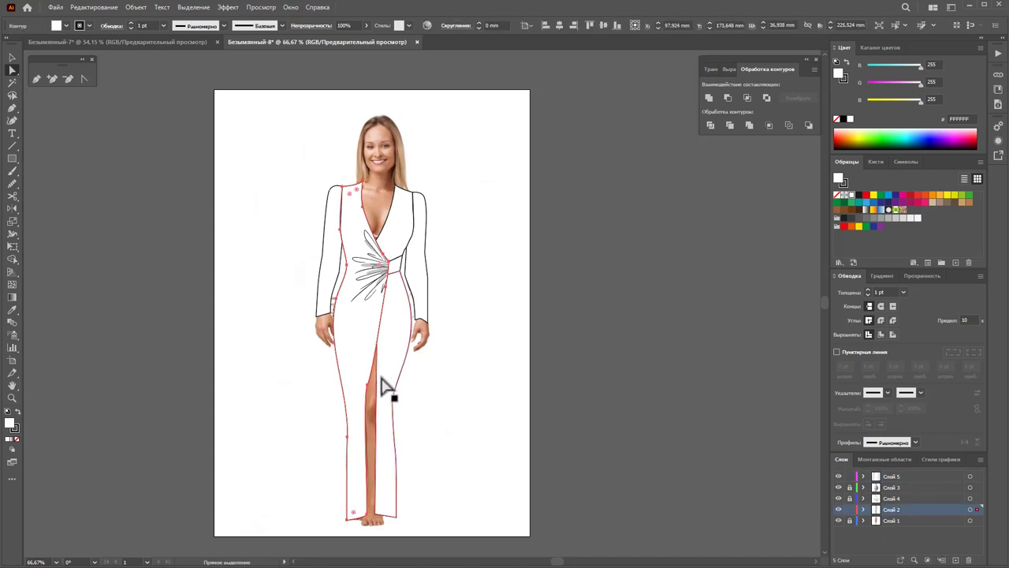
pyautogui.click(368, 386)
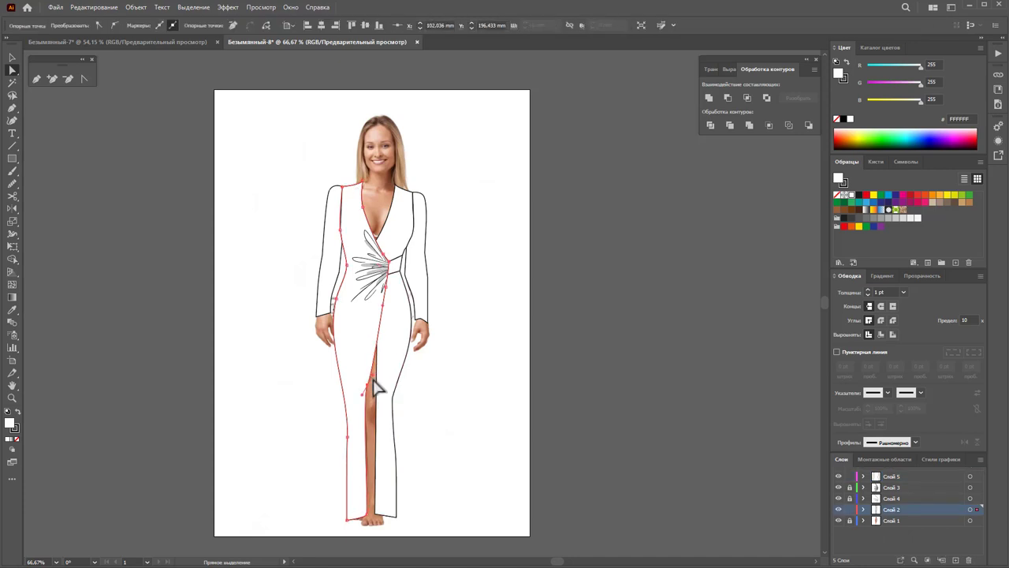
pyautogui.click(372, 385)
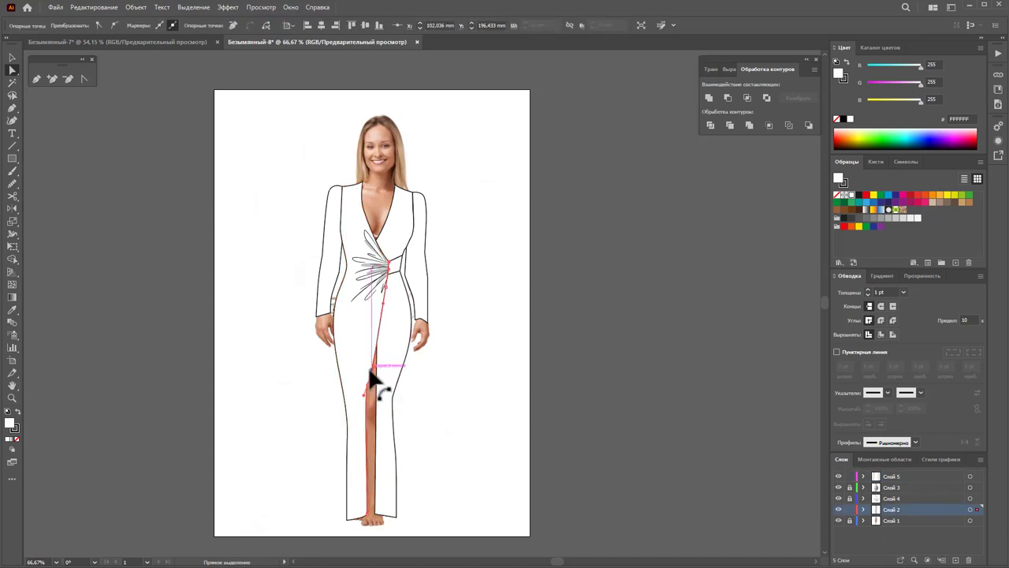
pyautogui.click(373, 383)
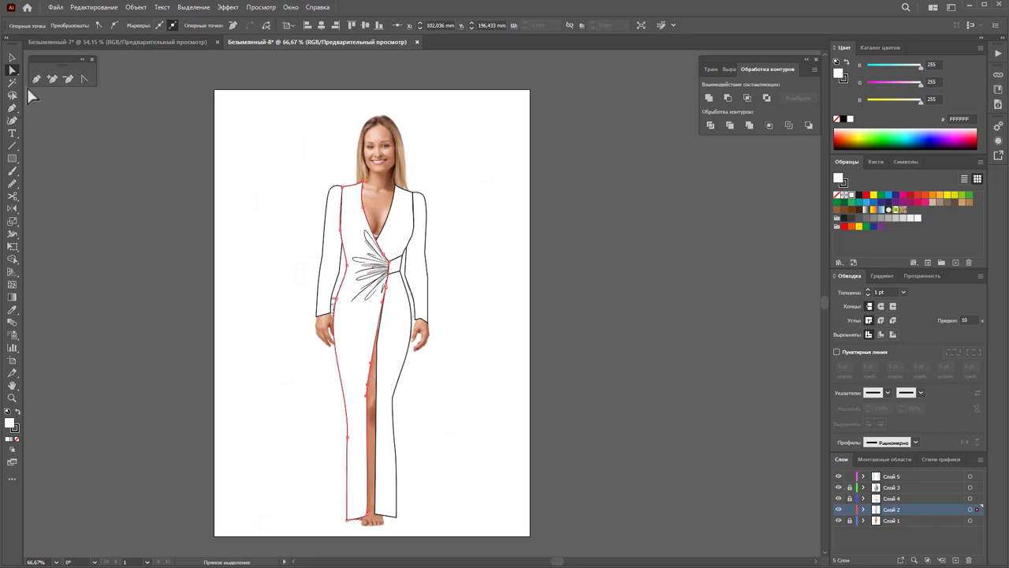
# - Add an anchor on the slit's inner edge and drag it to reshape the curve near the waist
pyautogui.click(51, 78)
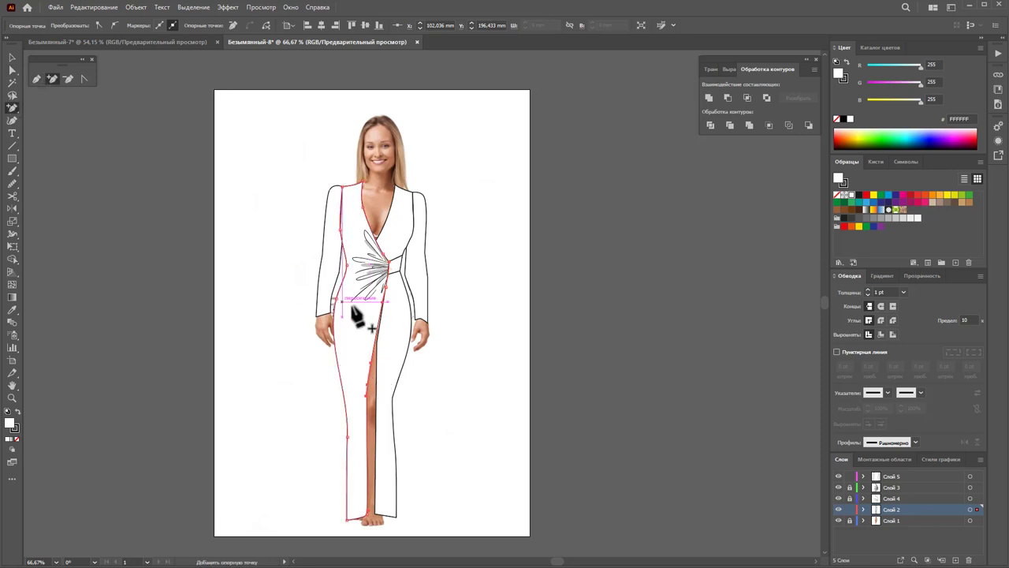
pyautogui.click(373, 349)
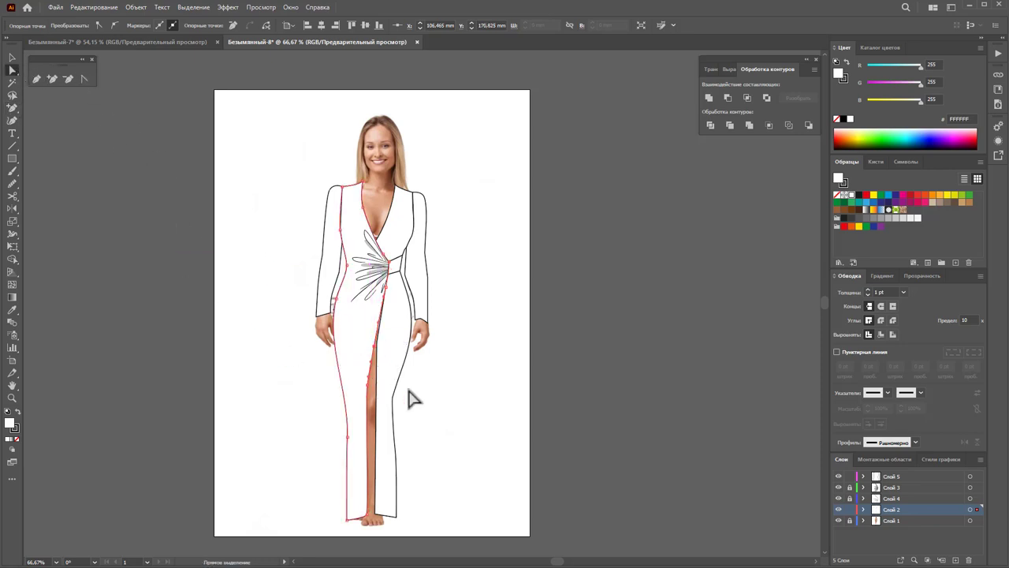
pyautogui.moveTo(387, 360); pyautogui.dragTo(395, 347)
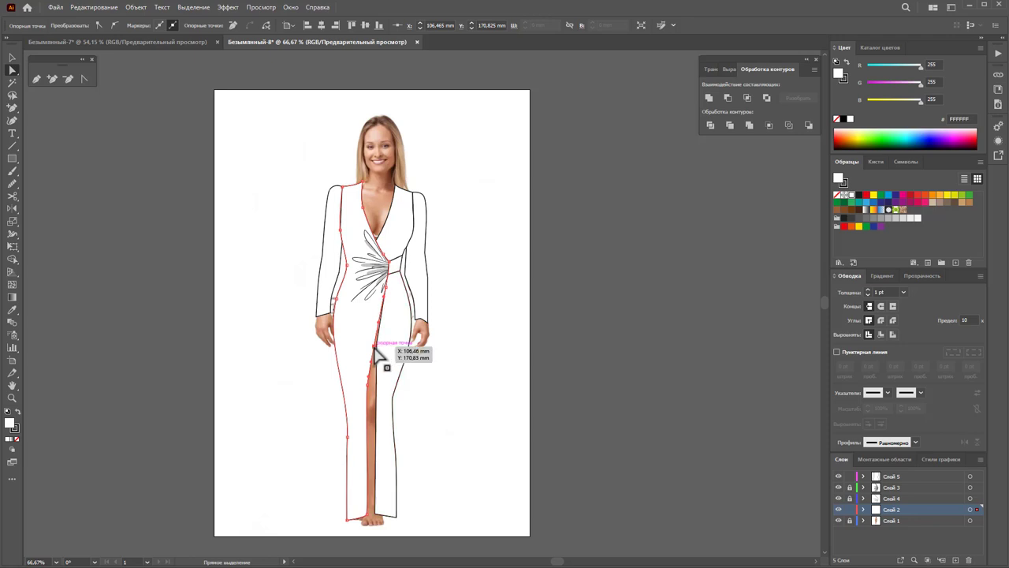
pyautogui.click(527, 403)
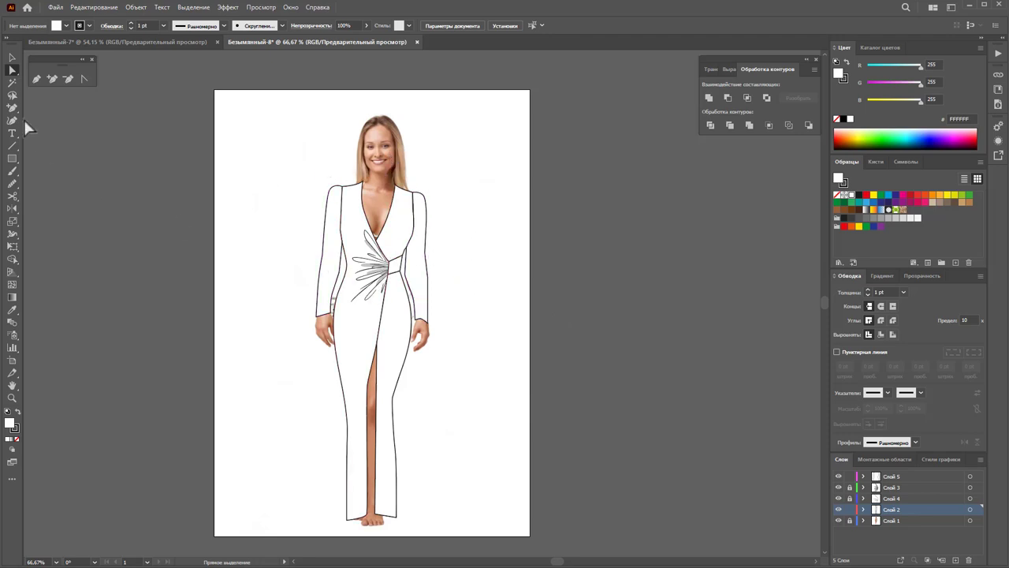
# - Select all the artwork and shift it about 40 mm to the left
pyautogui.click(12, 57)
pyautogui.moveTo(596, 552)
pyautogui.mouseDown()
pyautogui.moveTo(271, 120)
pyautogui.moveTo(285, 119)
pyautogui.mouseUp()
pyautogui.moveTo(434, 264); pyautogui.dragTo(375, 264)
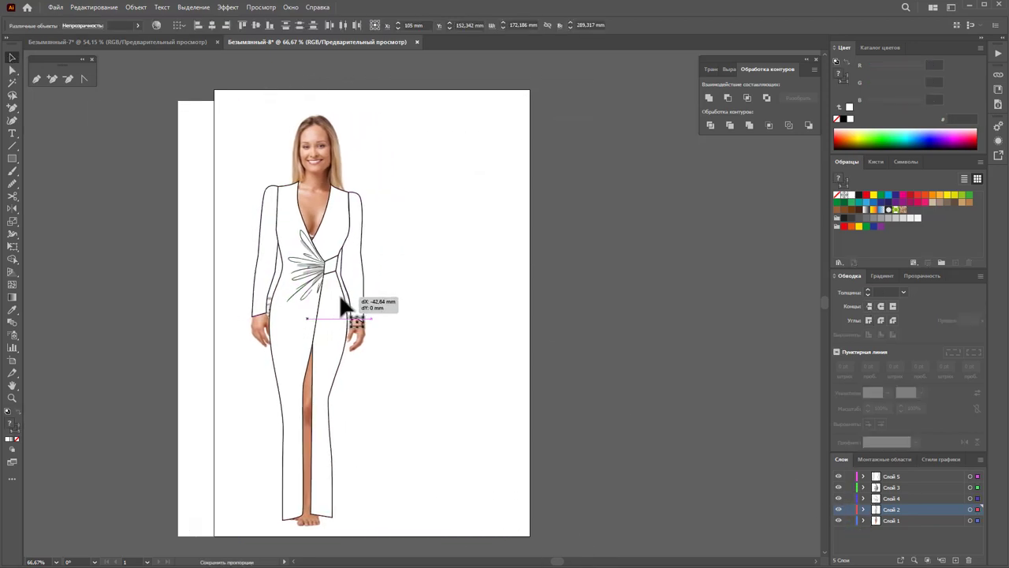
# - Crop the reference photo to a narrow strip around the figure, extending down to include the feet
pyautogui.click(442, 185)
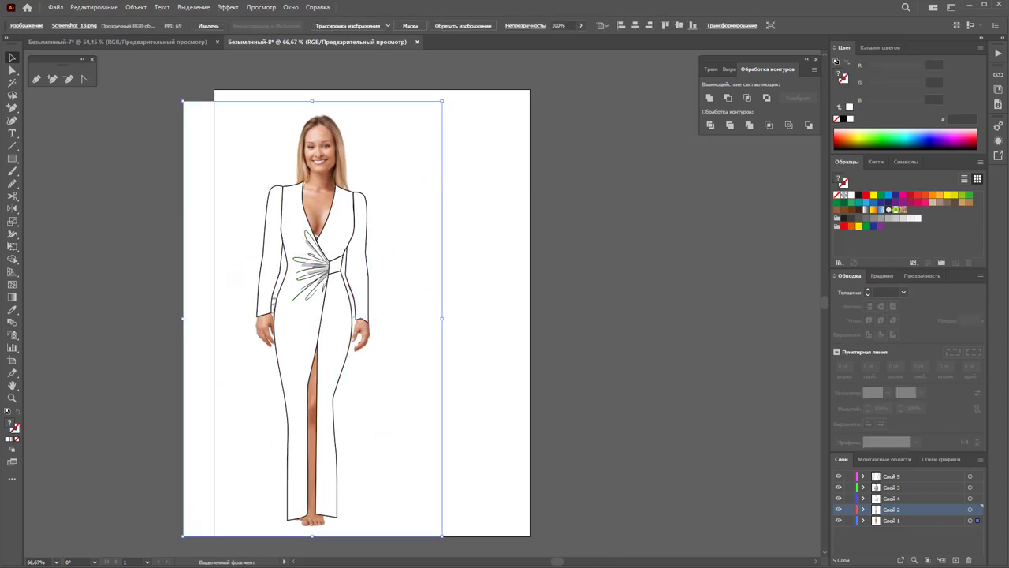
pyautogui.click(144, 7)
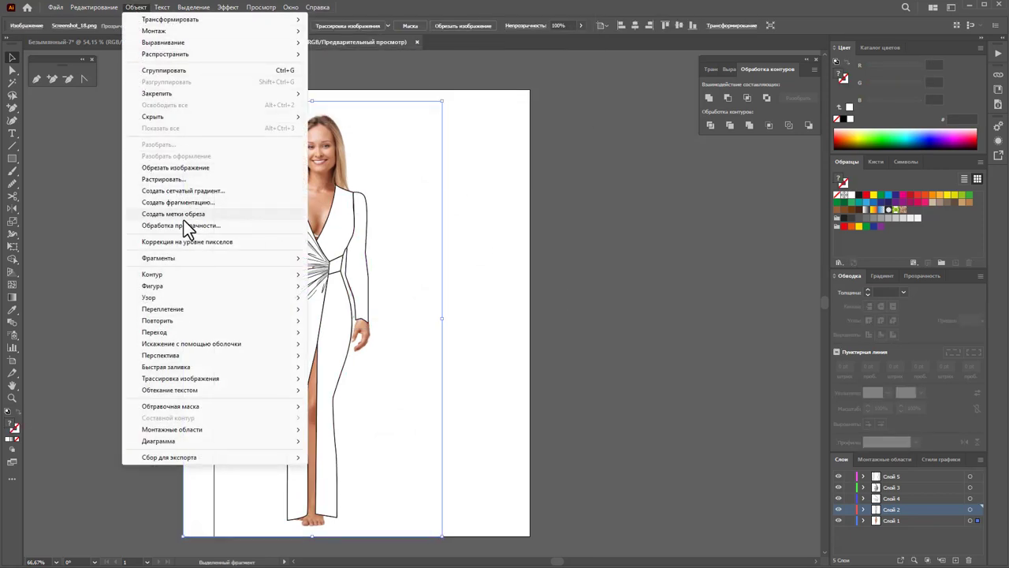
pyautogui.click(187, 168)
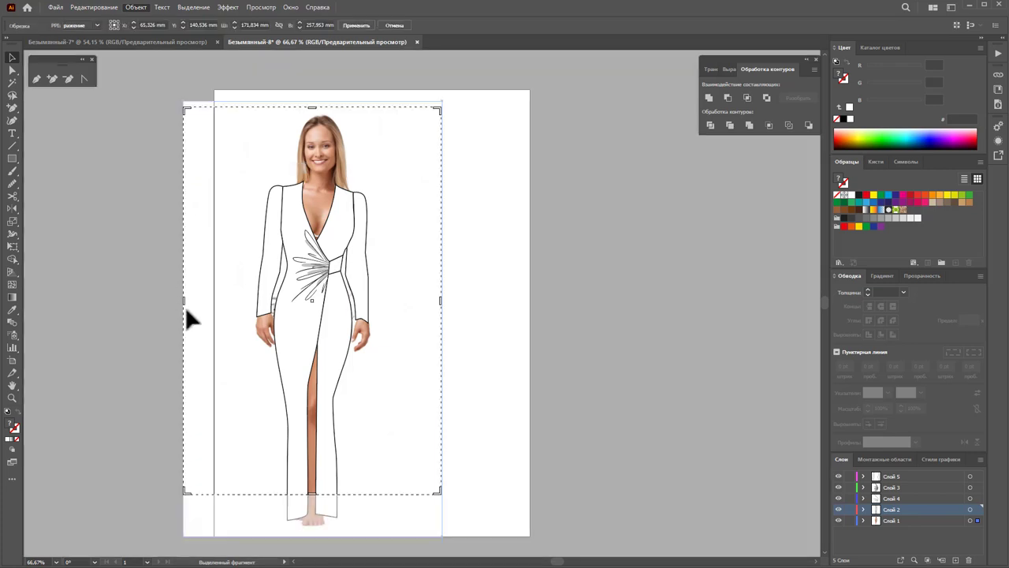
pyautogui.moveTo(188, 304); pyautogui.dragTo(222, 304)
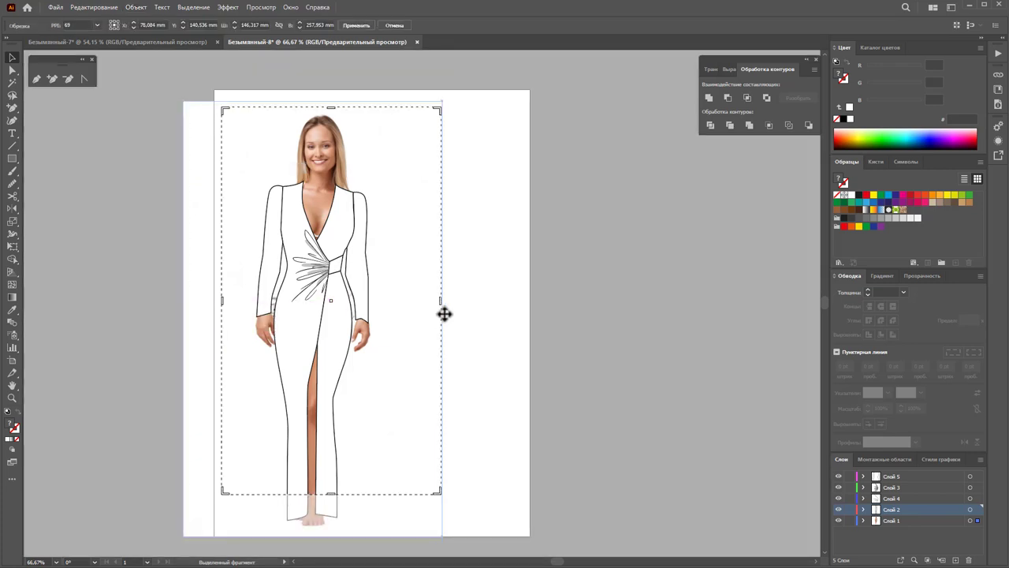
pyautogui.moveTo(442, 302); pyautogui.dragTo(394, 301)
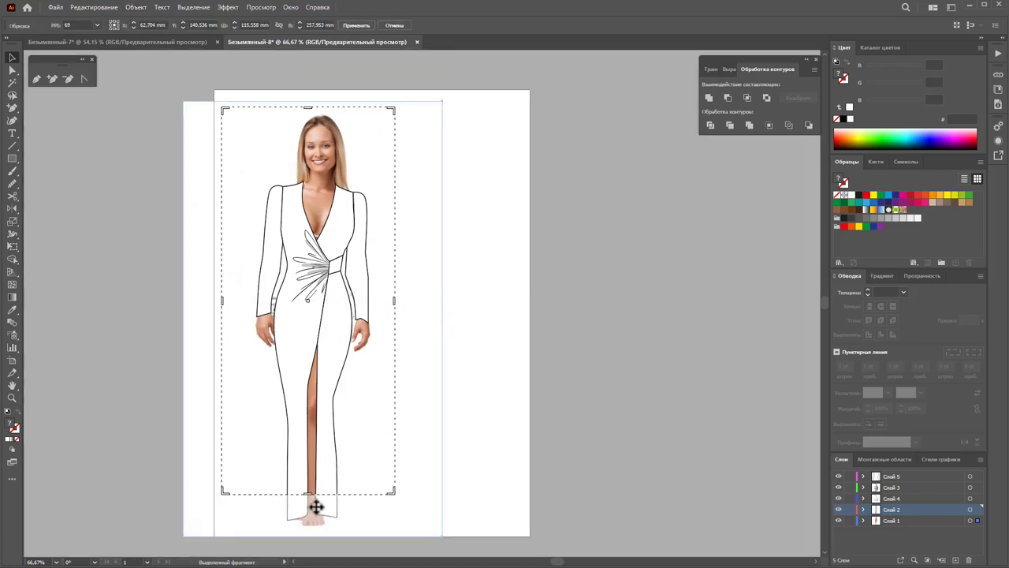
pyautogui.moveTo(307, 493); pyautogui.dragTo(308, 535)
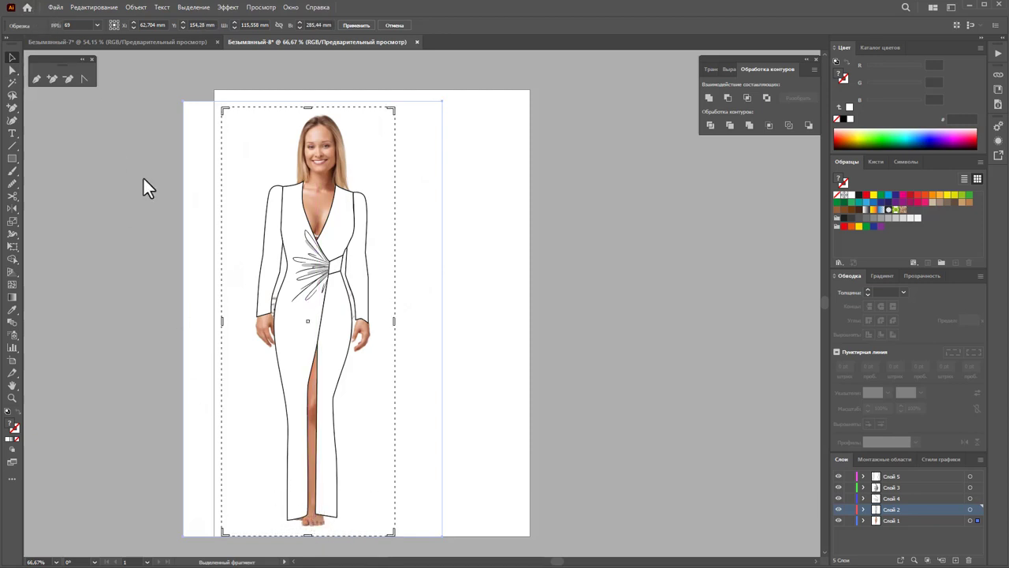
pyautogui.press('Return')
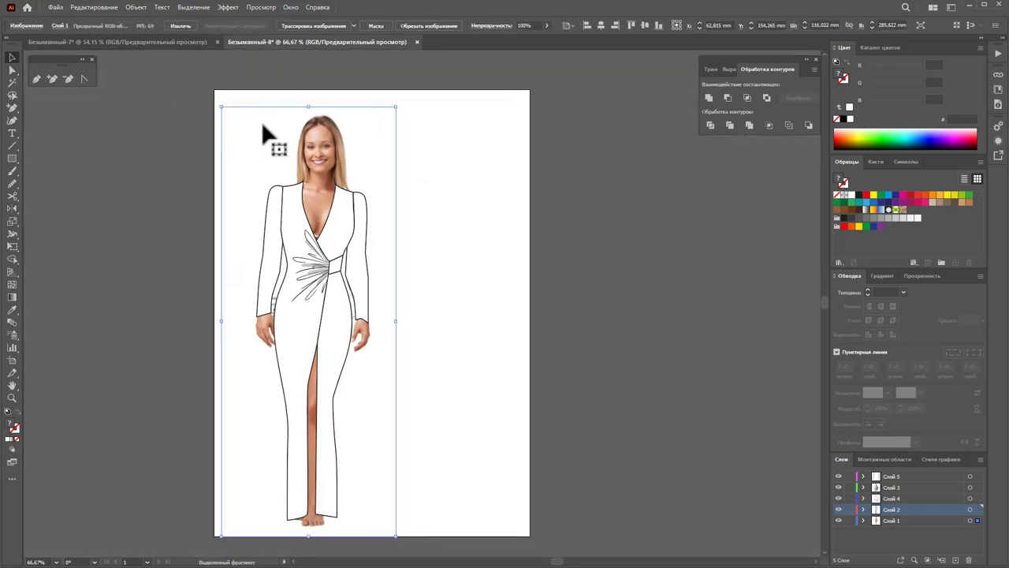
# - Move the second dress drawing to the right, then shift both drawings up and left
pyautogui.moveTo(237, 94); pyautogui.dragTo(430, 505)
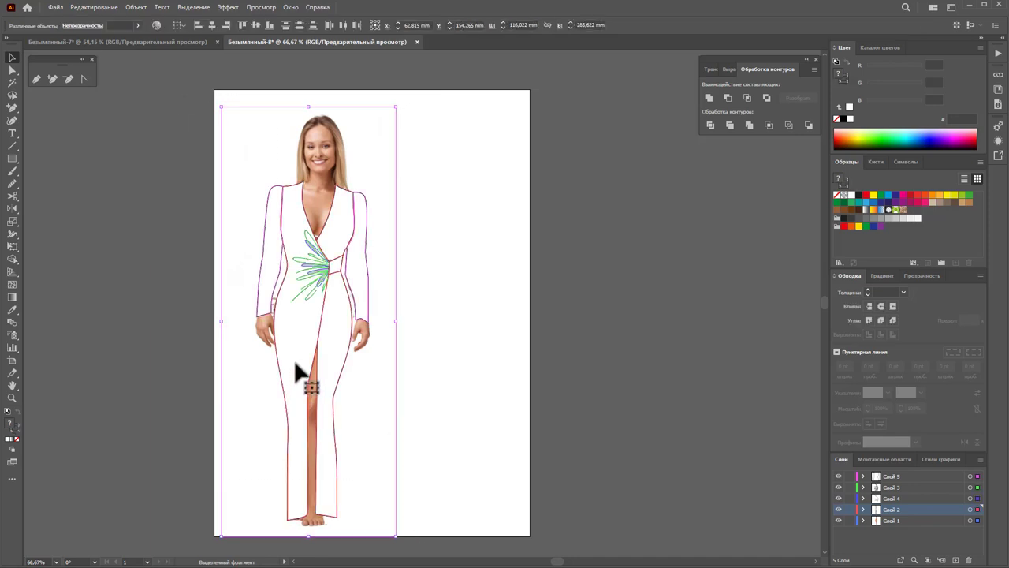
pyautogui.moveTo(299, 365)
pyautogui.mouseDown()
pyautogui.moveTo(426, 372)
pyautogui.moveTo(430, 363)
pyautogui.moveTo(413, 396)
pyautogui.mouseUp()
pyautogui.click(576, 514)
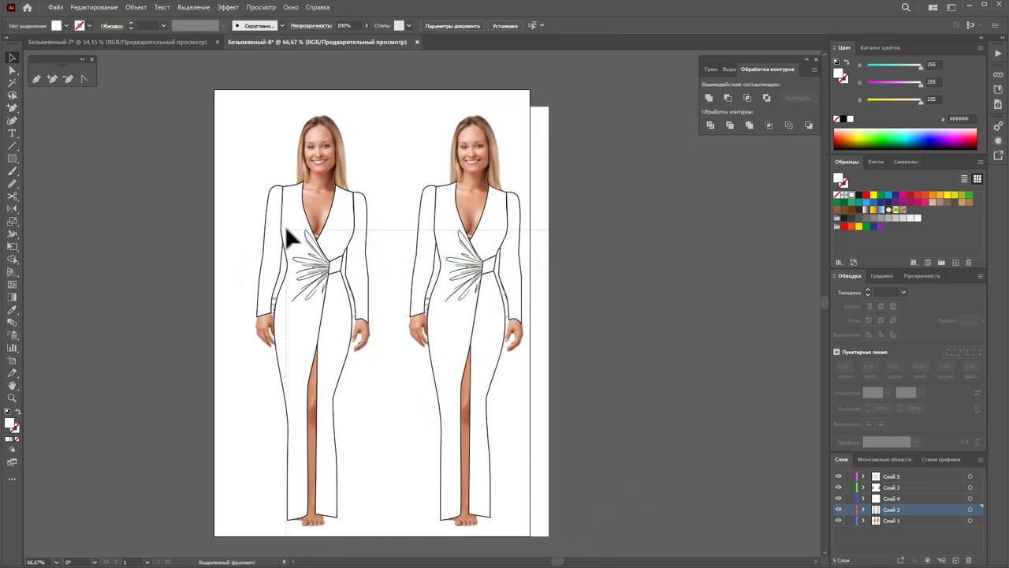
pyautogui.moveTo(225, 95); pyautogui.dragTo(473, 331)
pyautogui.moveTo(336, 302); pyautogui.dragTo(323, 297)
pyautogui.click(648, 329)
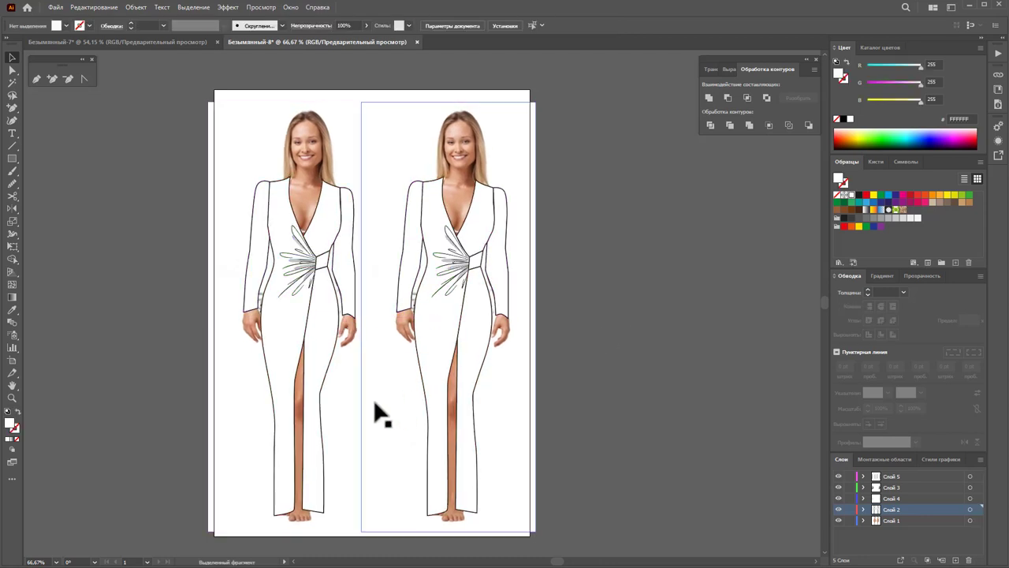
# - Widen the artboard slightly on both the left and right sides to fit both figures
pyautogui.click(13, 360)
pyautogui.moveTo(535, 319); pyautogui.dragTo(541, 314)
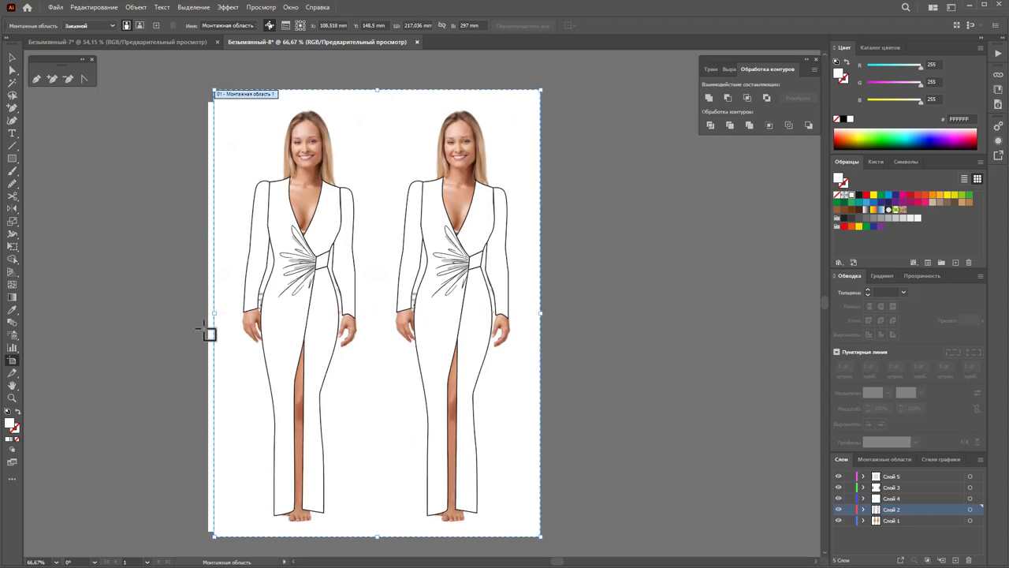
pyautogui.moveTo(213, 314); pyautogui.dragTo(203, 314)
pyautogui.click(12, 58)
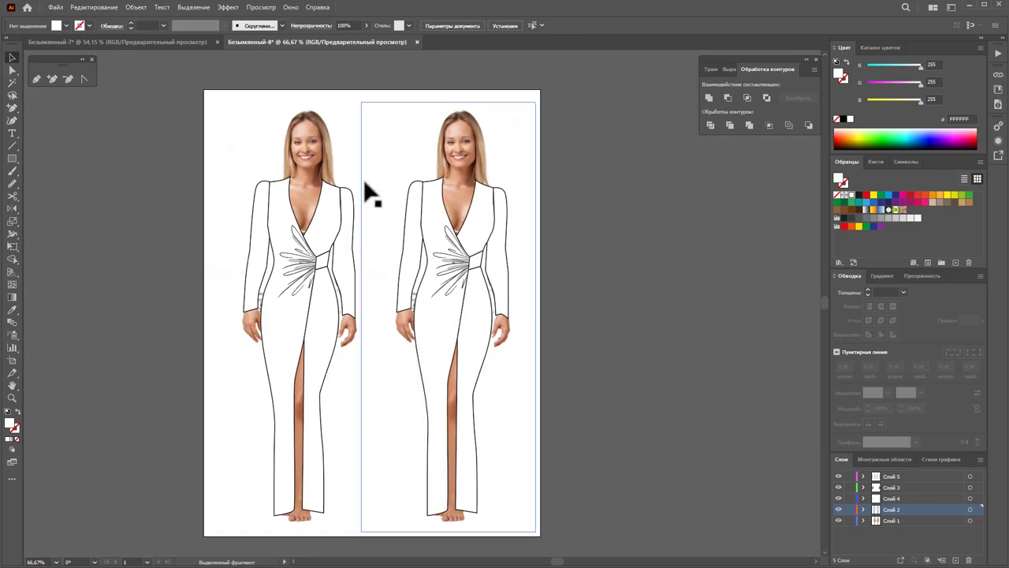
pyautogui.click(506, 288)
pyautogui.click(575, 302)
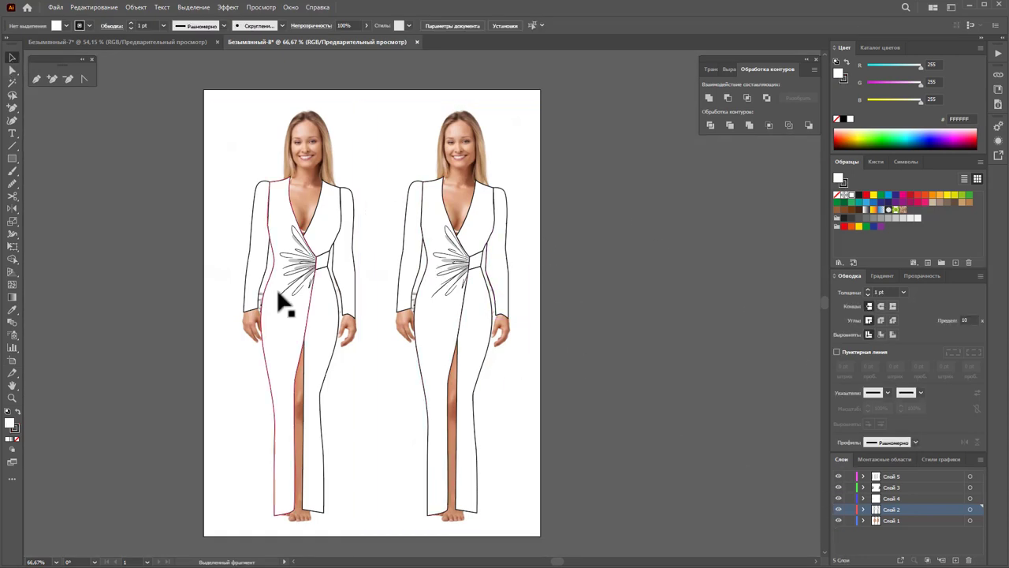
pyautogui.click(505, 298)
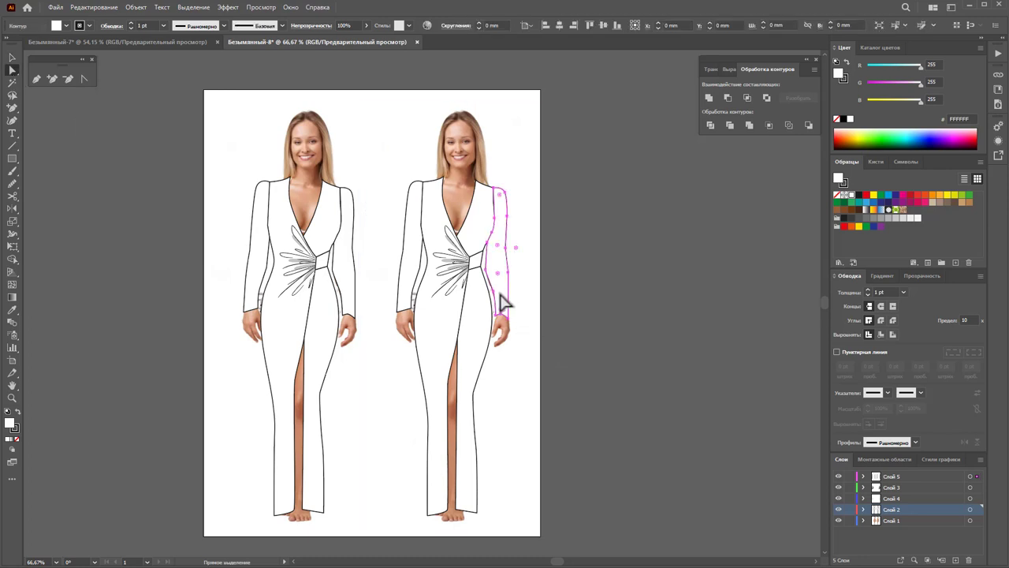
pyautogui.click(496, 294)
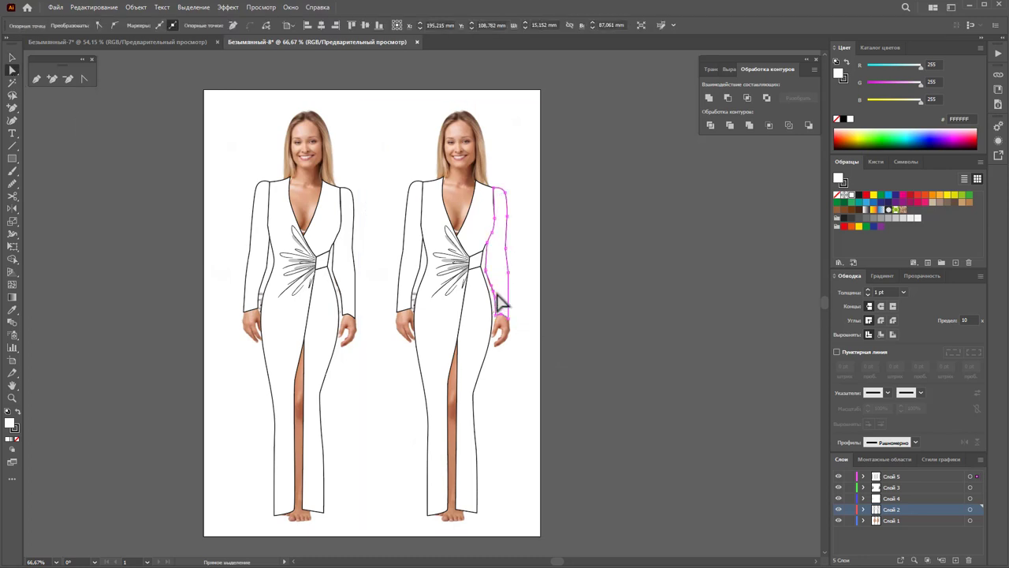
pyautogui.moveTo(509, 314); pyautogui.dragTo(346, 298)
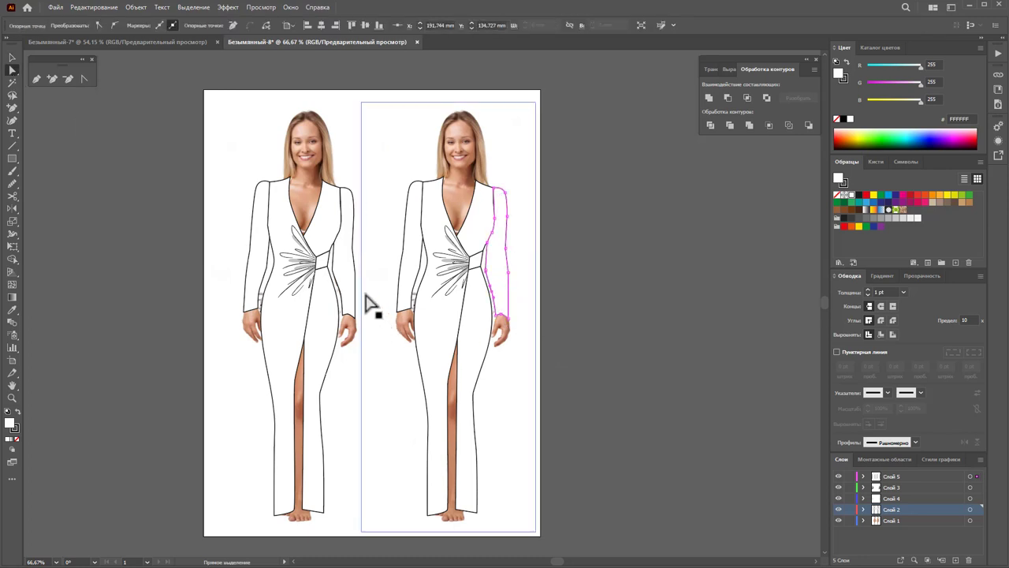
pyautogui.click(344, 294)
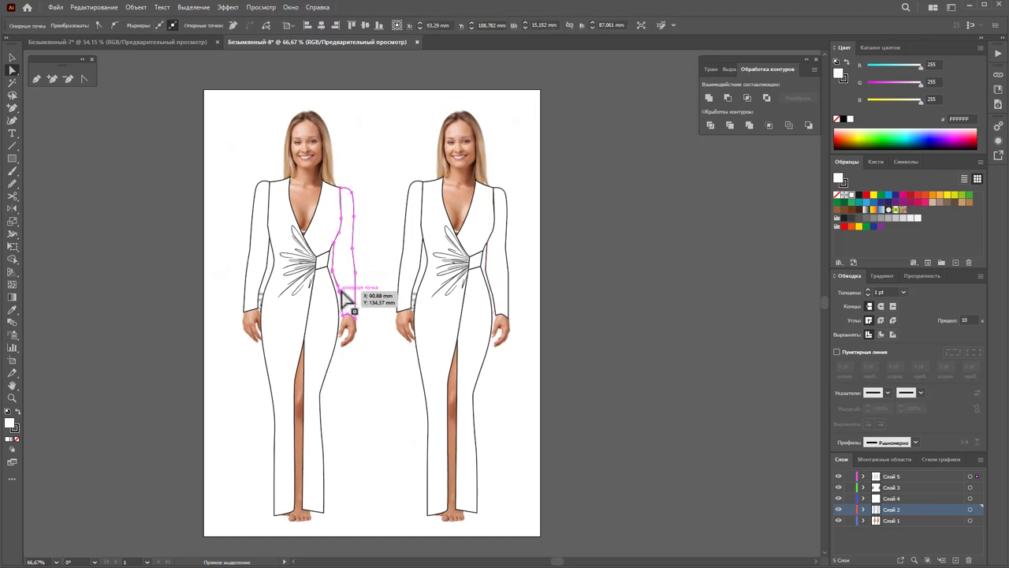
pyautogui.click(502, 317)
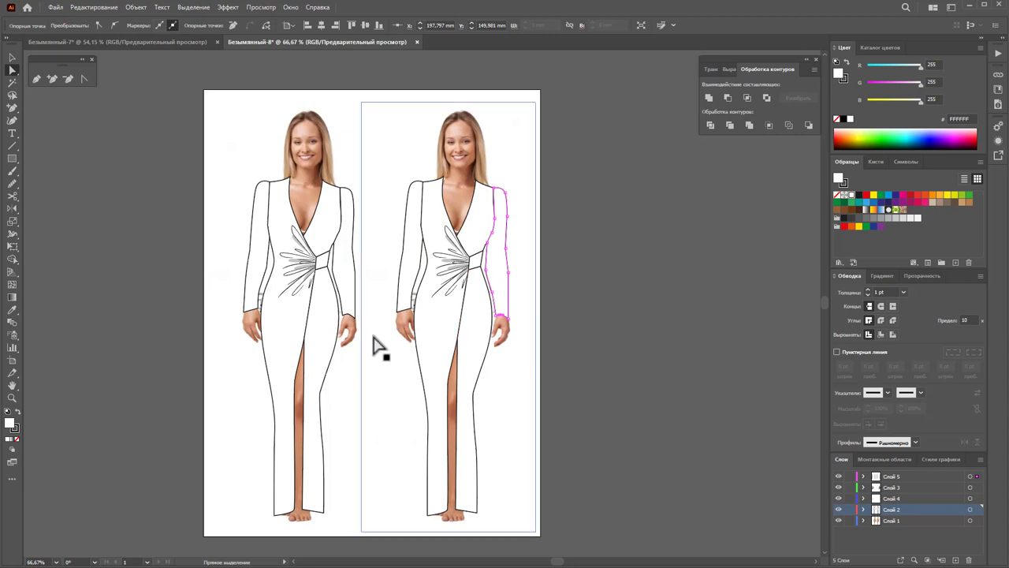
pyautogui.hotkey('ctrl', 'shift', 'z')
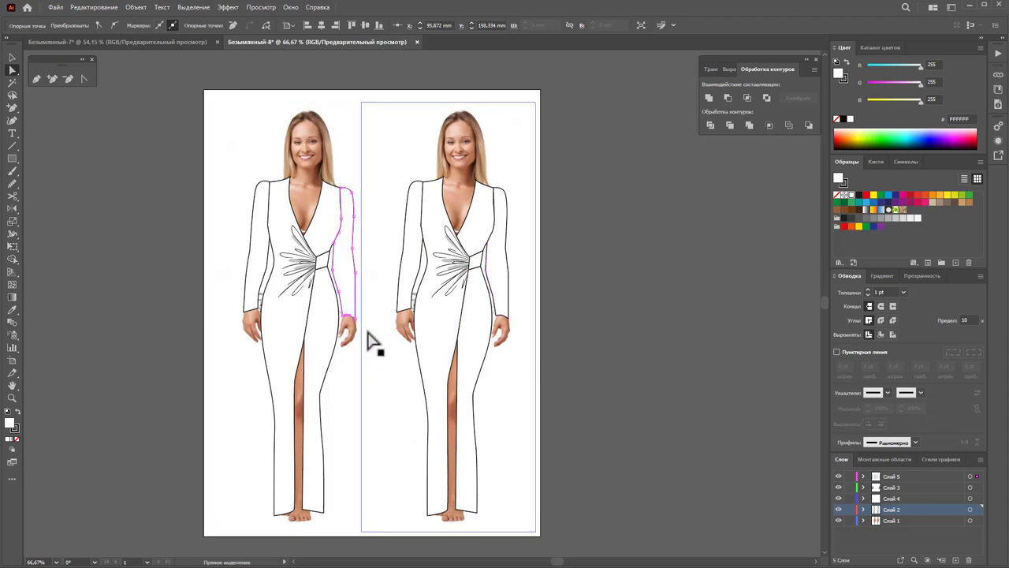
pyautogui.click(12, 58)
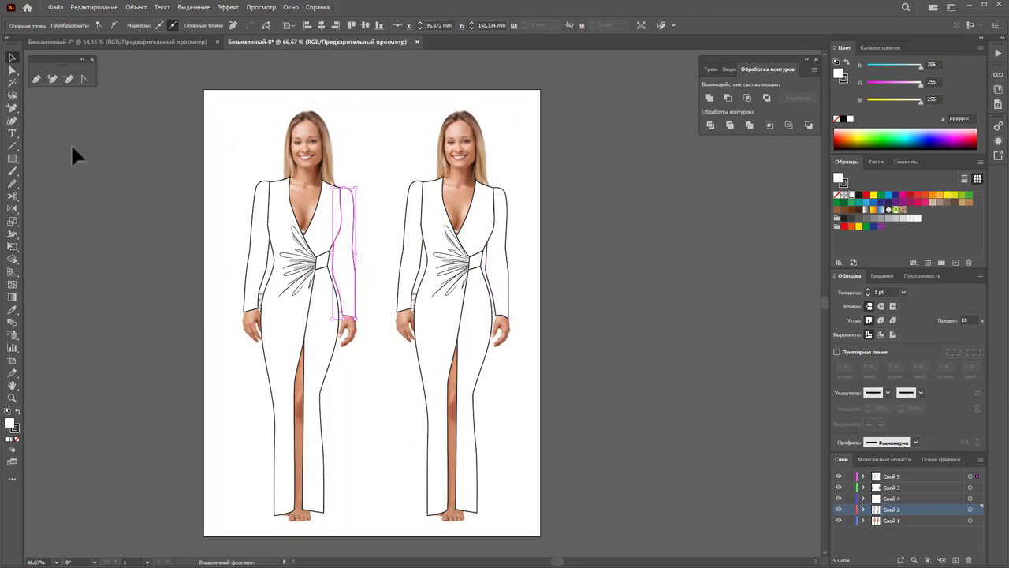
pyautogui.click(117, 229)
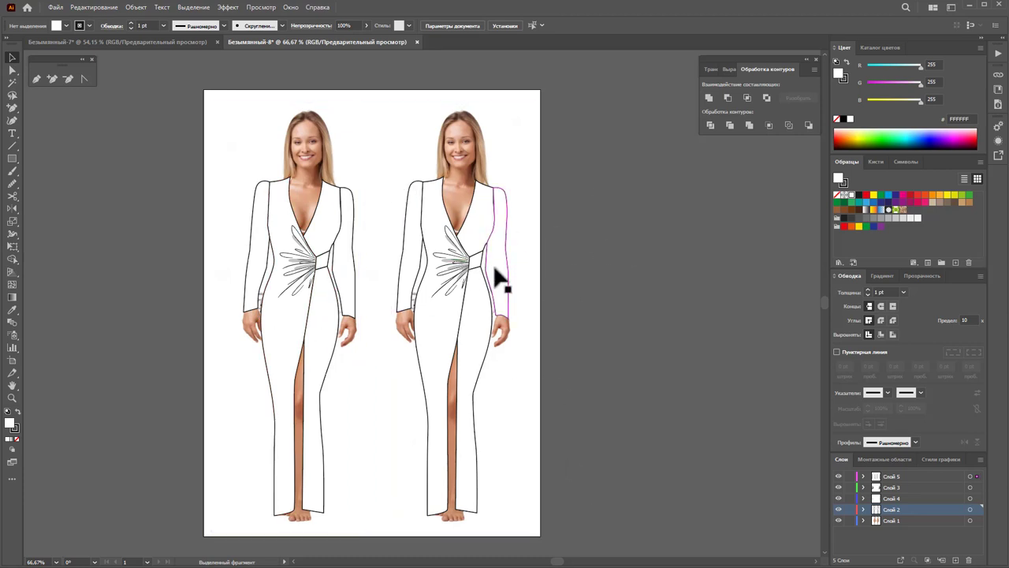
# - Fill the whole right dress figure with a muted navy, 313358
pyautogui.click(484, 292)
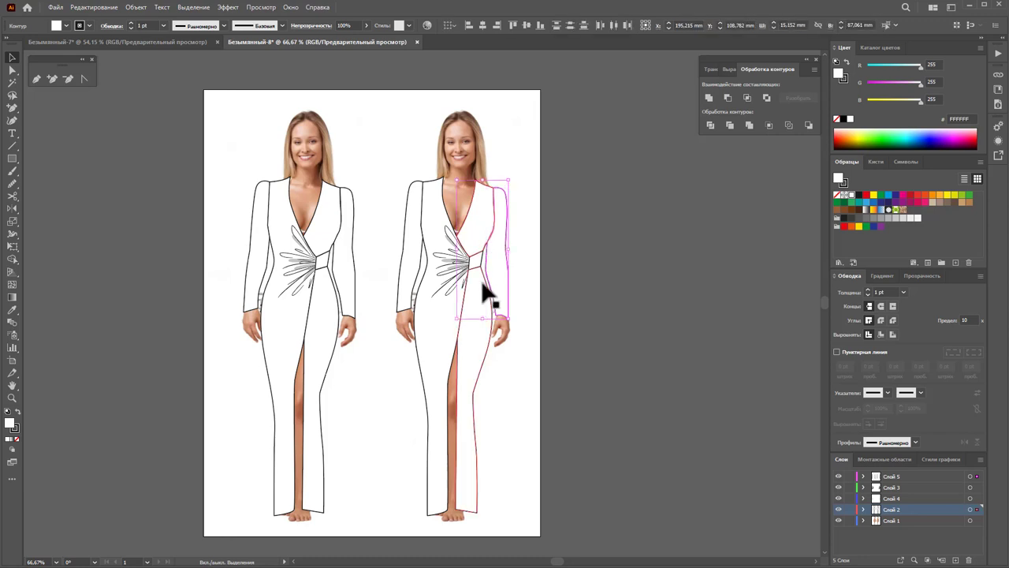
pyautogui.keyDown('shift'); pyautogui.click(428, 354); pyautogui.keyUp('shift')
pyautogui.keyDown('shift'); pyautogui.click(405, 286); pyautogui.keyUp('shift')
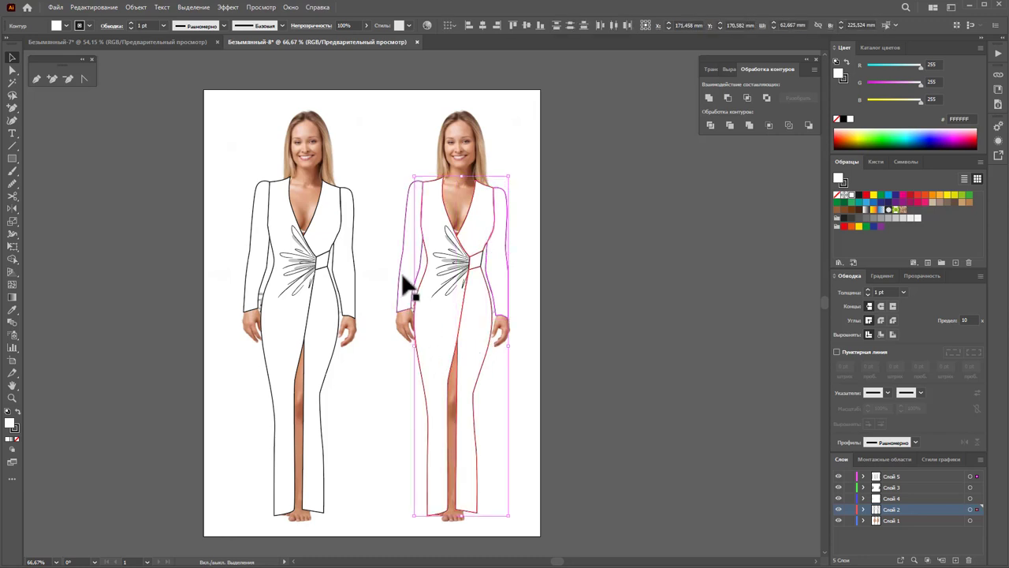
pyautogui.click(881, 202)
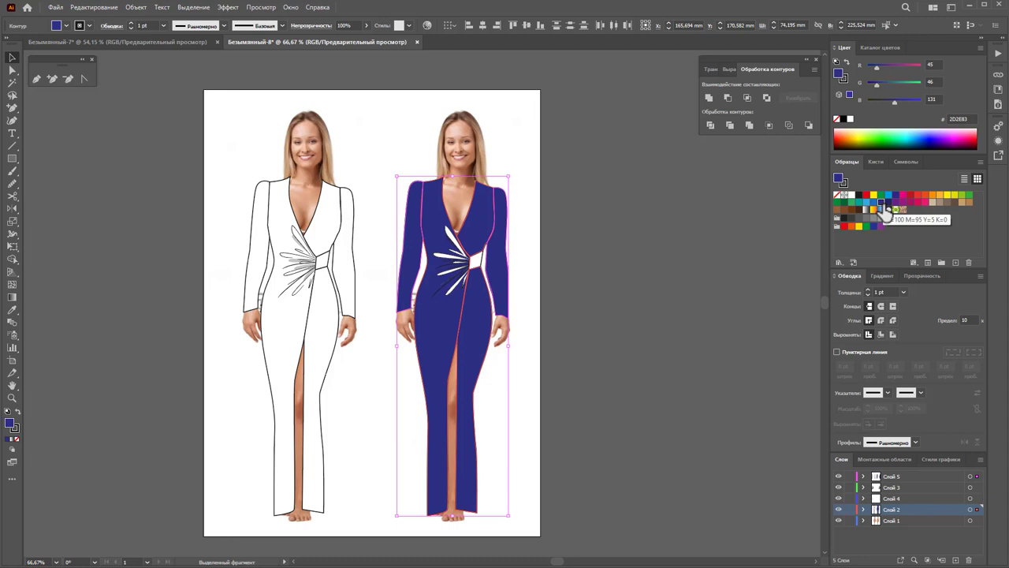
pyautogui.doubleClick(10, 425)
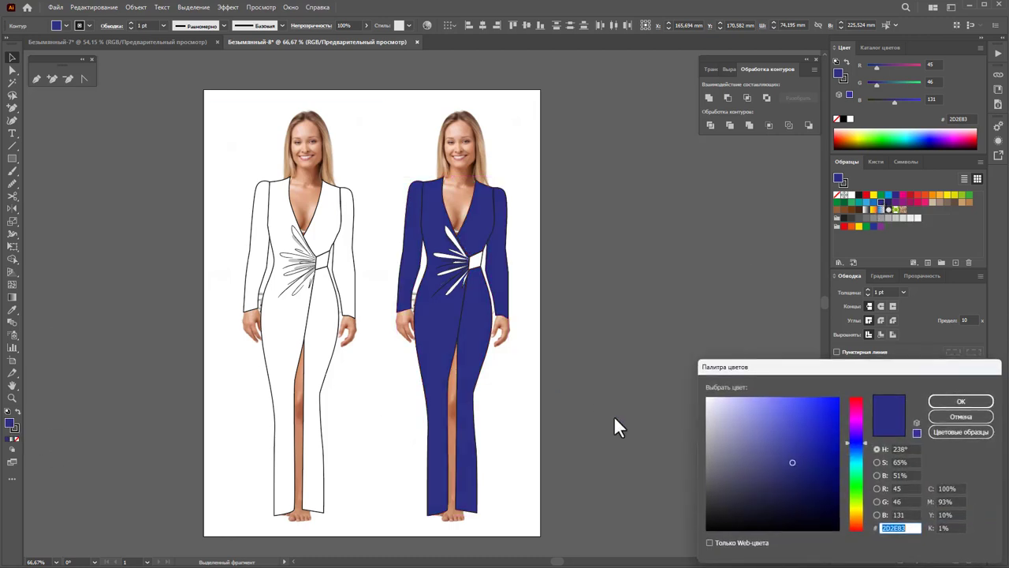
pyautogui.moveTo(833, 483); pyautogui.dragTo(811, 485)
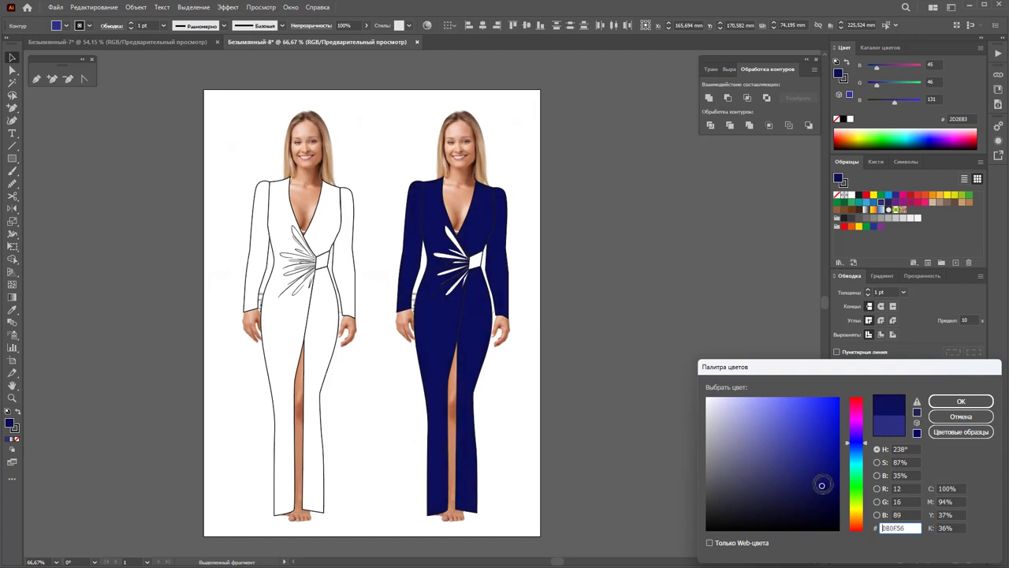
pyautogui.moveTo(811, 488)
pyautogui.mouseDown()
pyautogui.moveTo(765, 495)
pyautogui.moveTo(742, 467)
pyautogui.moveTo(768, 482)
pyautogui.mouseUp()
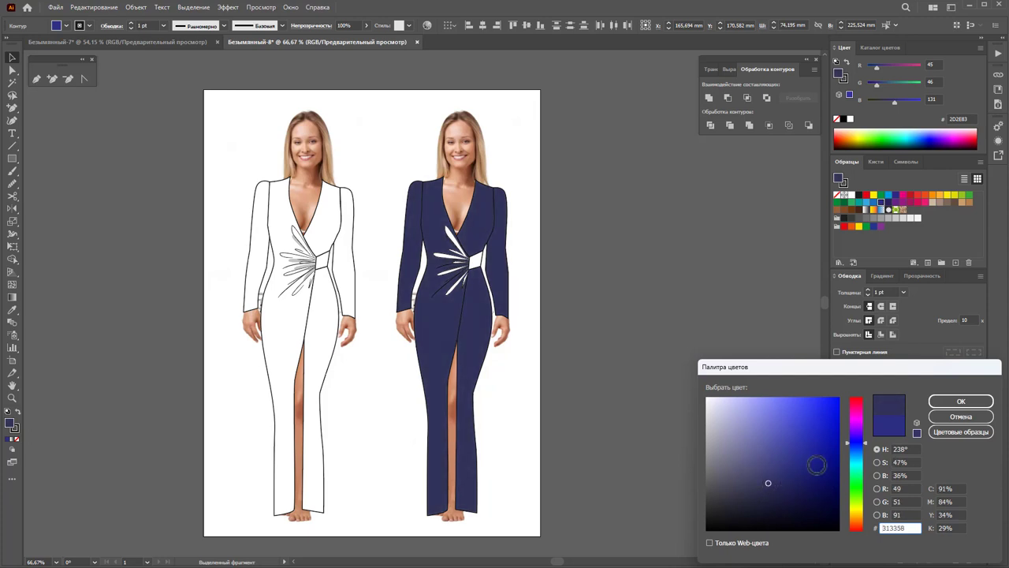
pyautogui.click(951, 403)
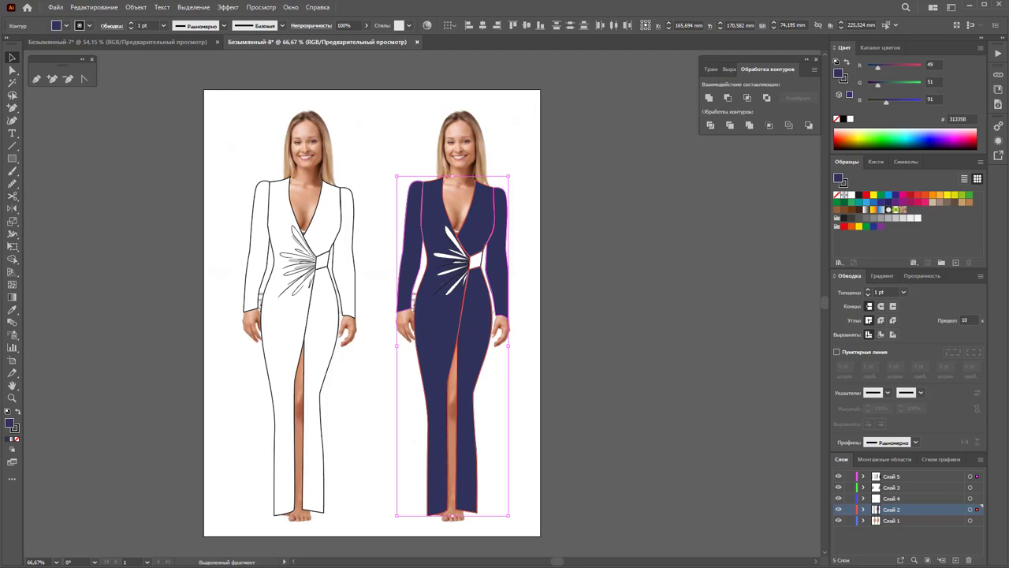
# - Recolour the right dress's outlines light grey 90909C
pyautogui.click(16, 429)
pyautogui.click(881, 219)
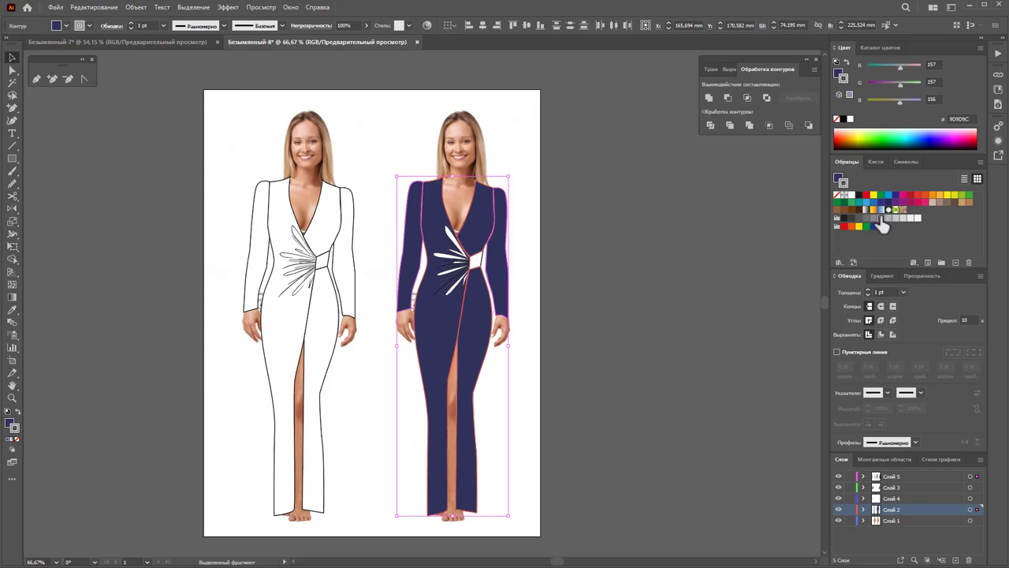
pyautogui.click(384, 207)
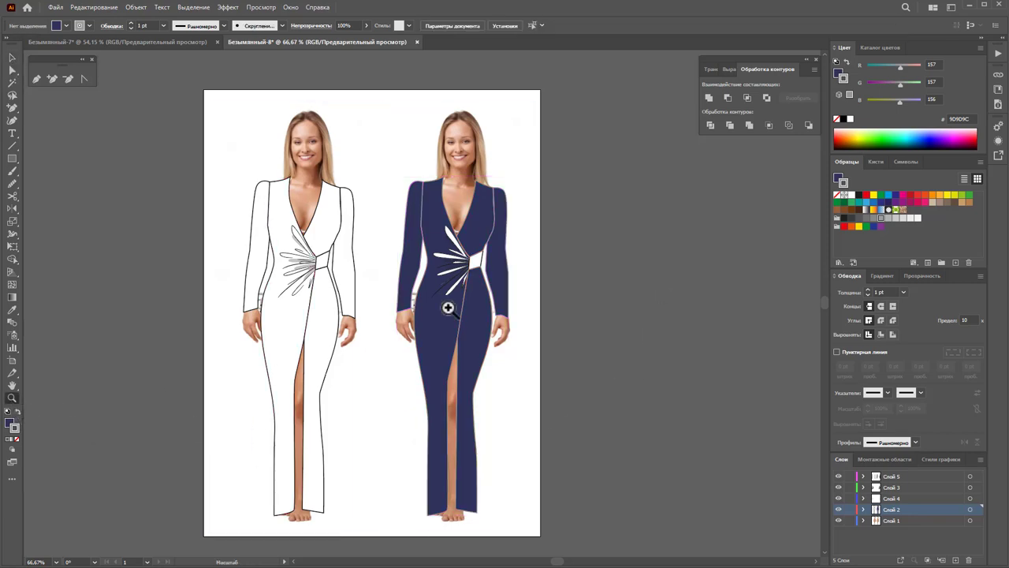
# - Zoom in on the navy dress and check the lower skirt panel's fill colour
pyautogui.moveTo(448, 307); pyautogui.dragTo(561, 296)
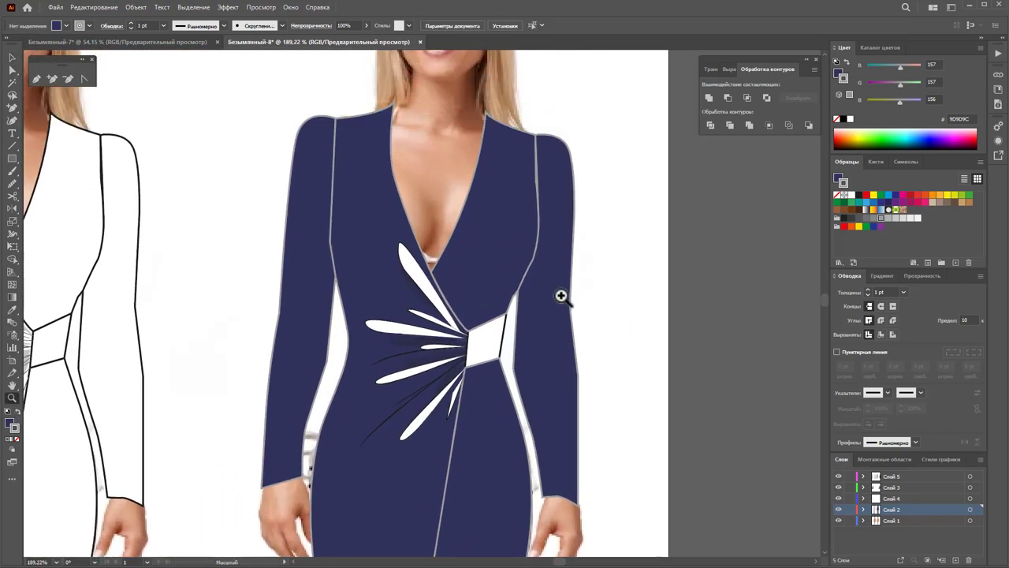
pyautogui.click(13, 57)
pyautogui.click(485, 350)
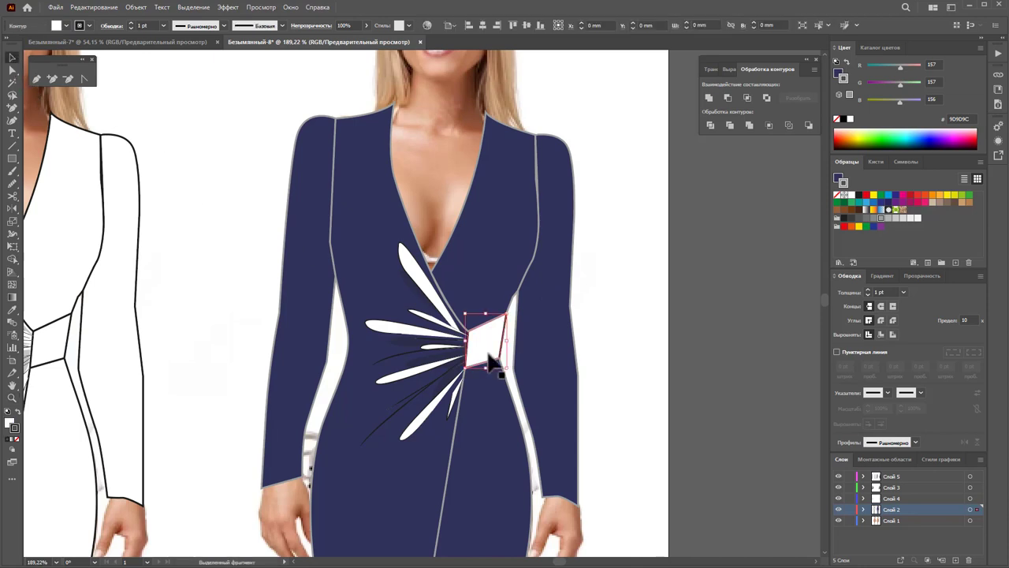
pyautogui.click(514, 491)
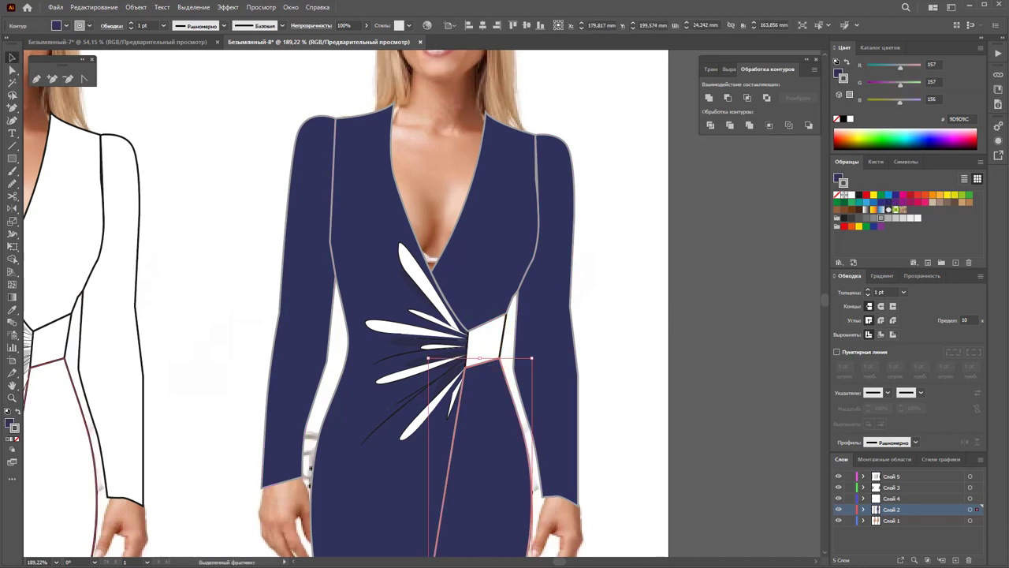
pyautogui.doubleClick(10, 426)
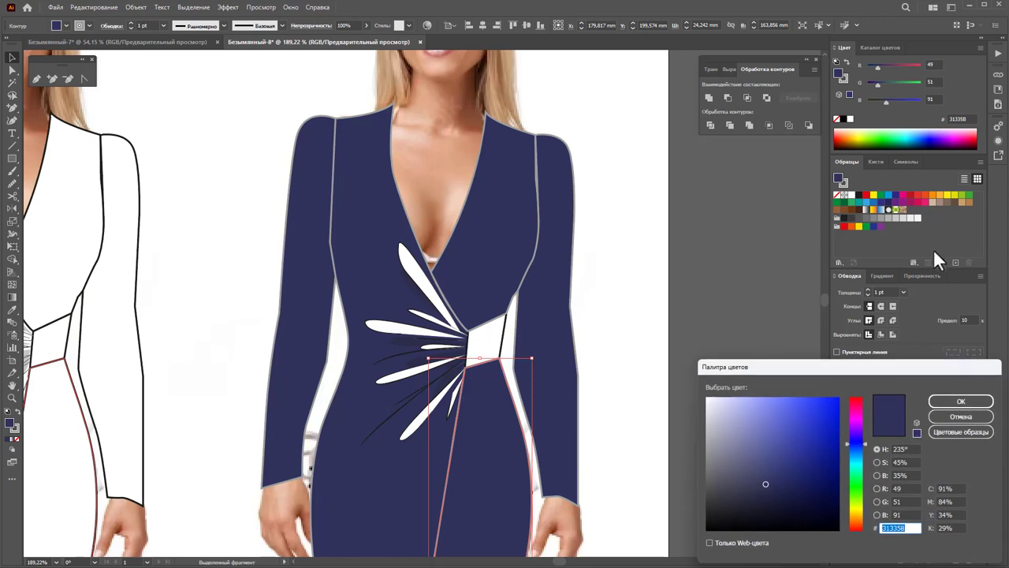
pyautogui.click(947, 421)
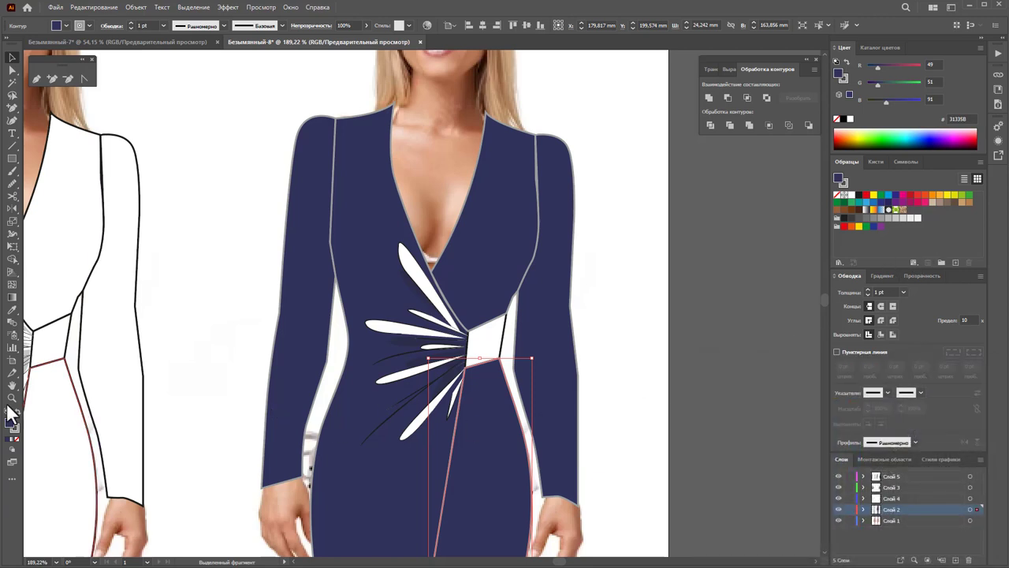
# - Give all navy shapes near-black 1D1D1B outlines using Magic Wand, then select the white waist piece
pyautogui.click(682, 305)
pyautogui.click(549, 306)
pyautogui.click(12, 84)
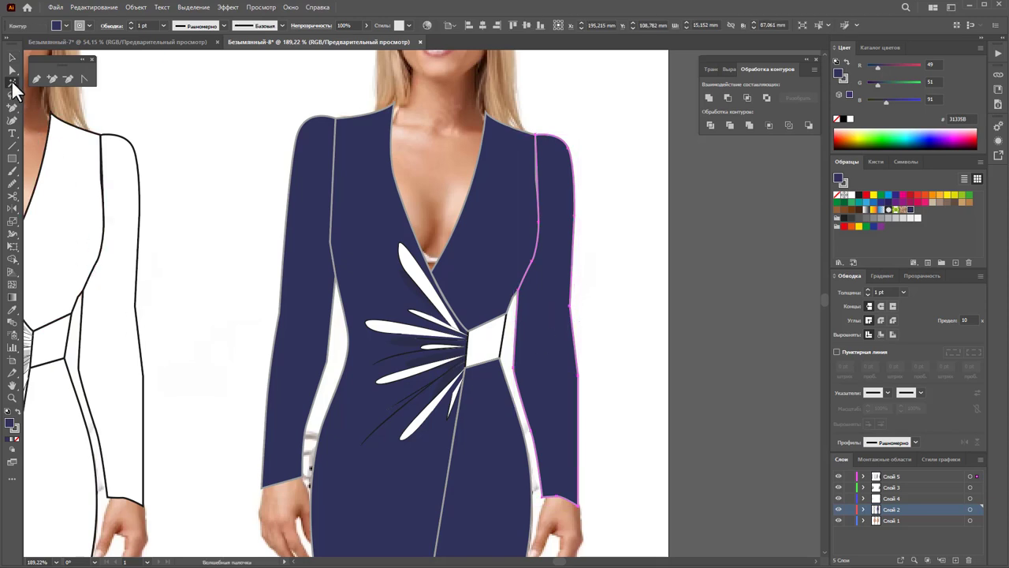
pyautogui.click(511, 252)
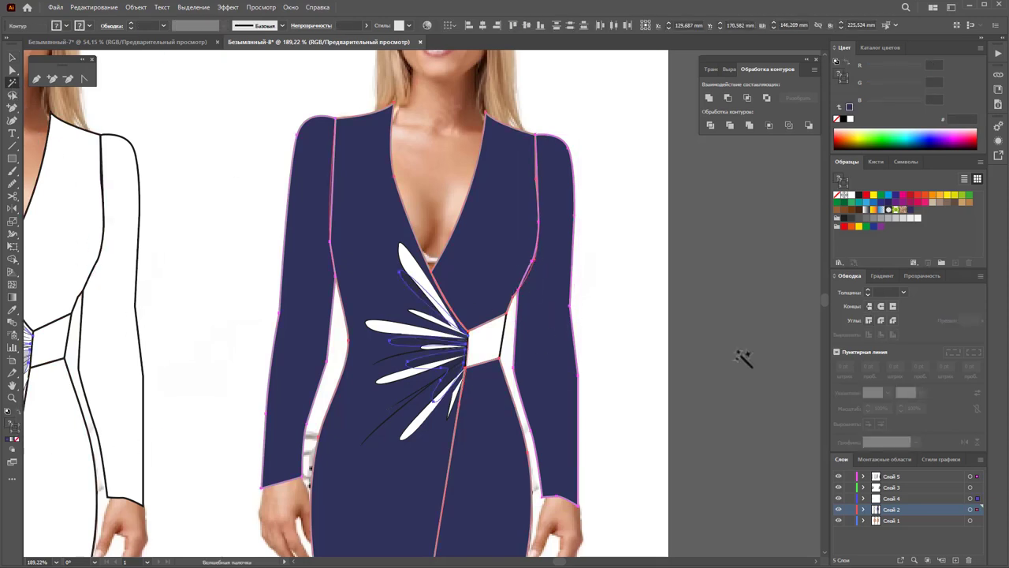
pyautogui.click(846, 223)
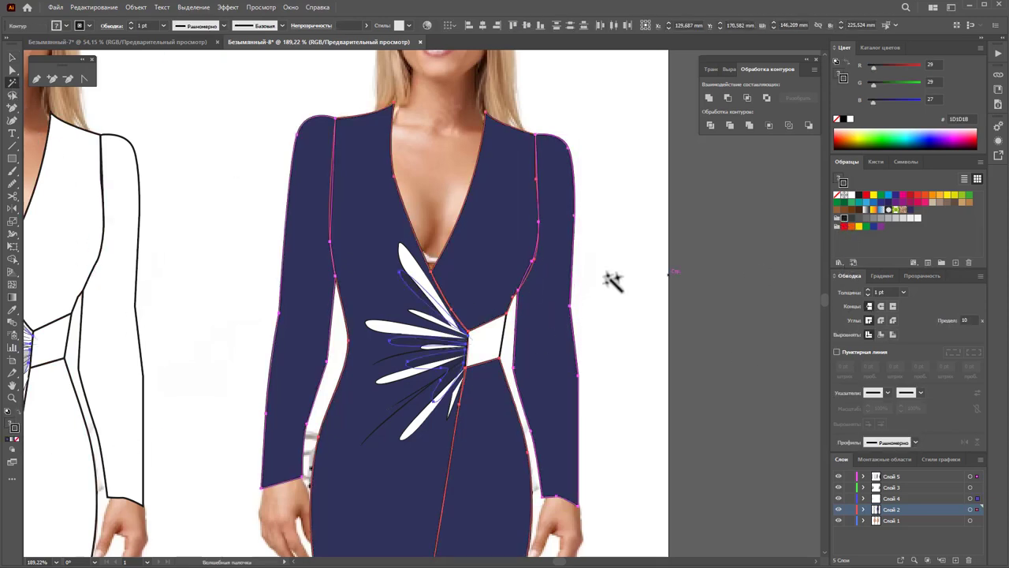
pyautogui.click(11, 57)
pyautogui.click(642, 300)
pyautogui.click(483, 341)
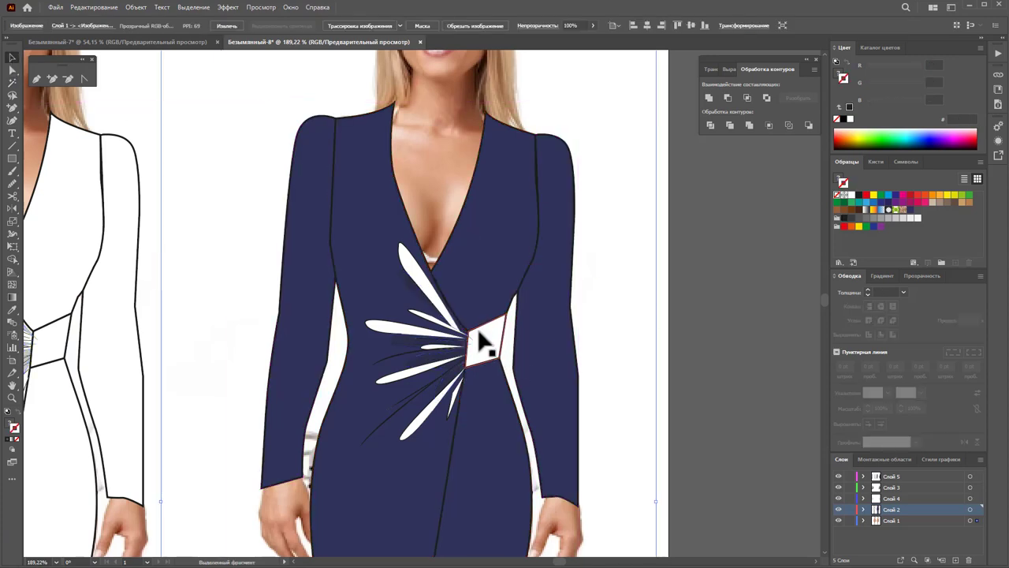
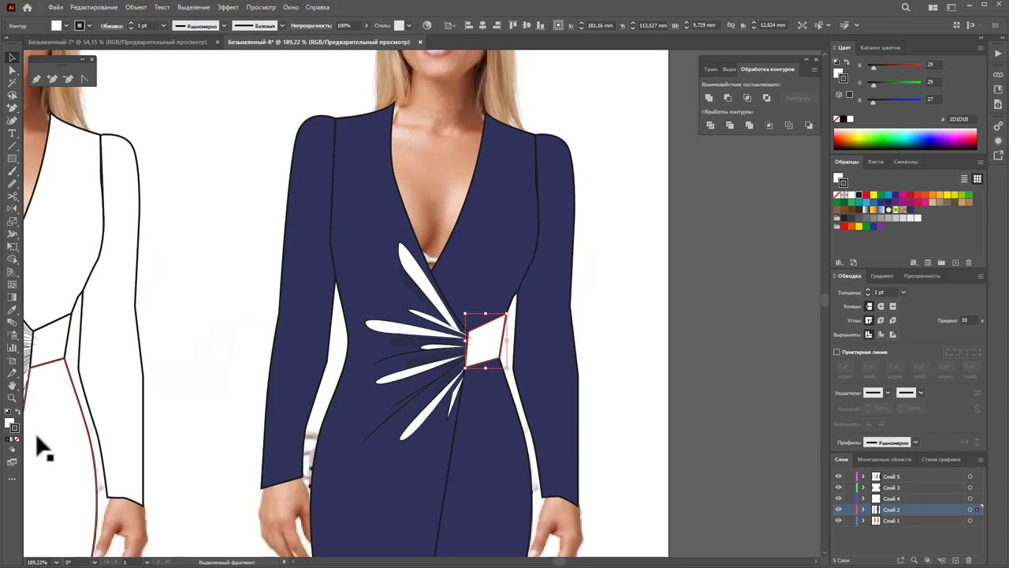
# - Fill the waist knot with a navy swatch, darkened further in the Color Picker
pyautogui.click(9, 424)
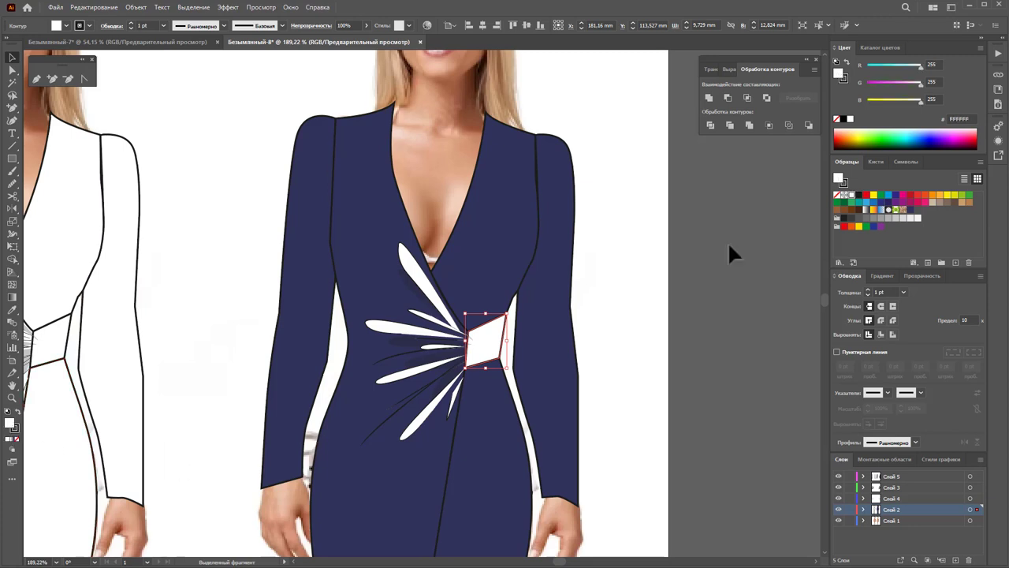
pyautogui.click(913, 209)
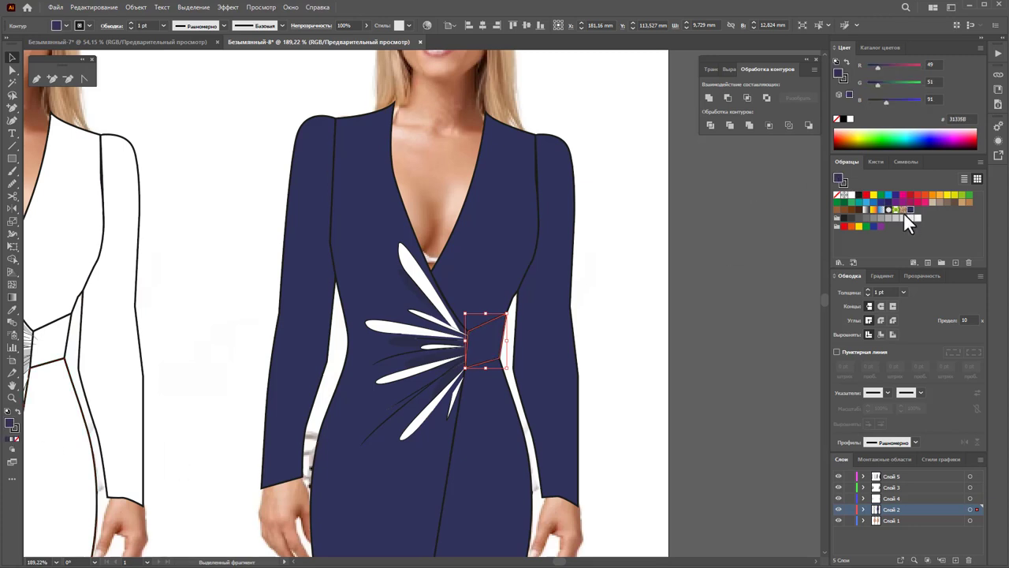
pyautogui.doubleClick(10, 423)
pyautogui.moveTo(765, 484); pyautogui.dragTo(777, 505)
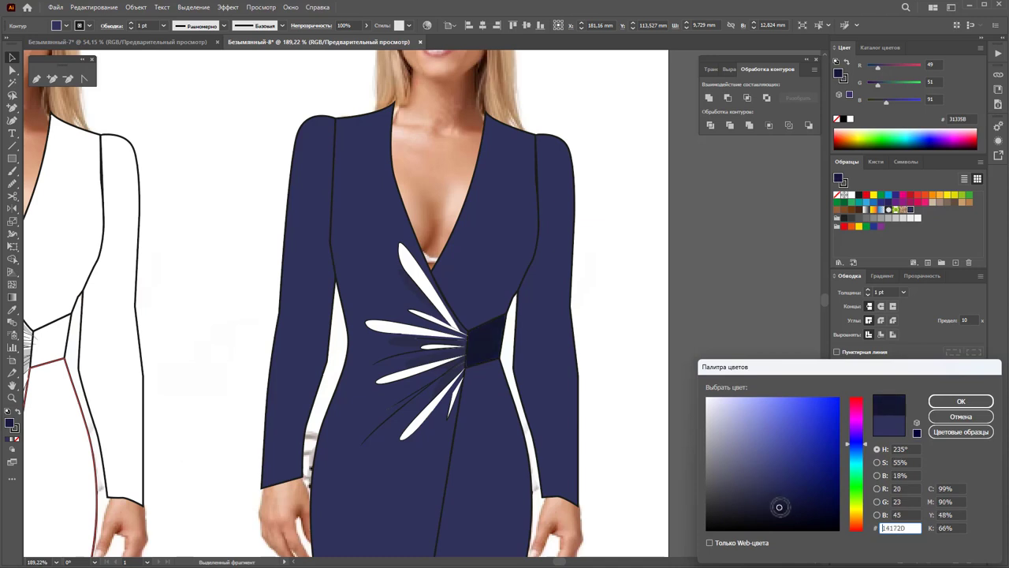
pyautogui.click(952, 403)
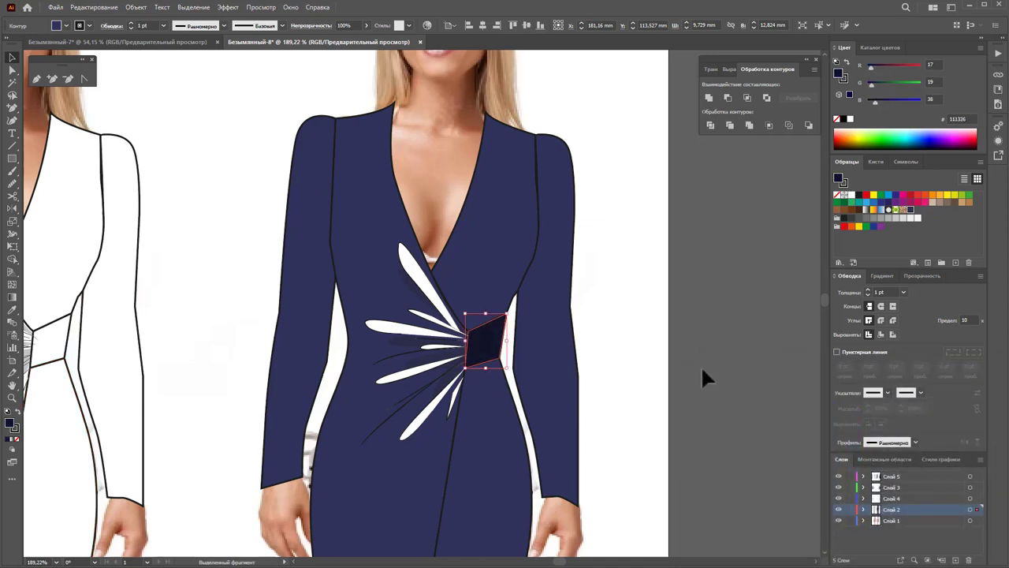
pyautogui.click(647, 324)
# - Remove the white fill from the four pleat petals
pyautogui.click(414, 335)
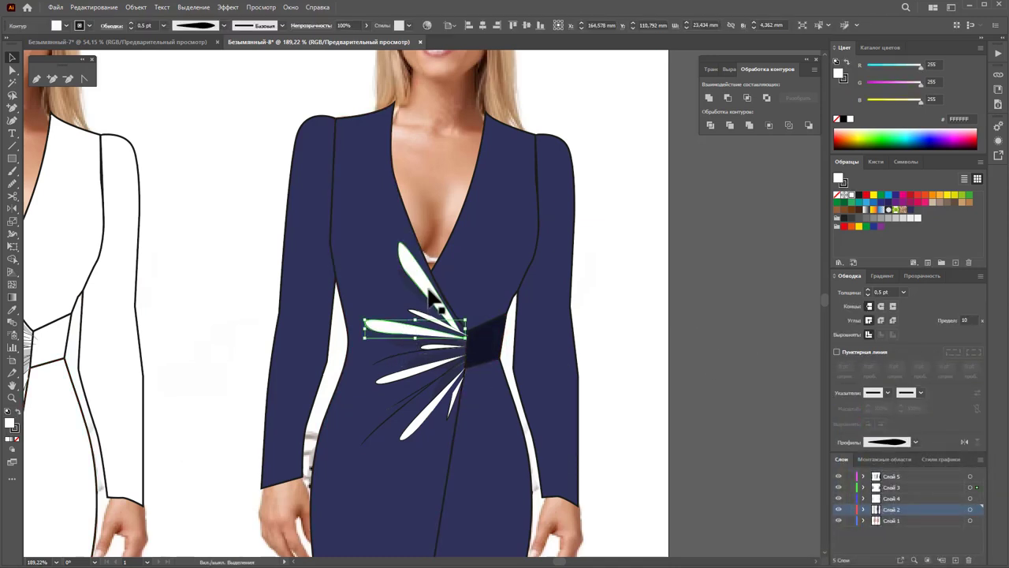
pyautogui.keyDown('shift'); pyautogui.click(435, 349); pyautogui.keyUp('shift')
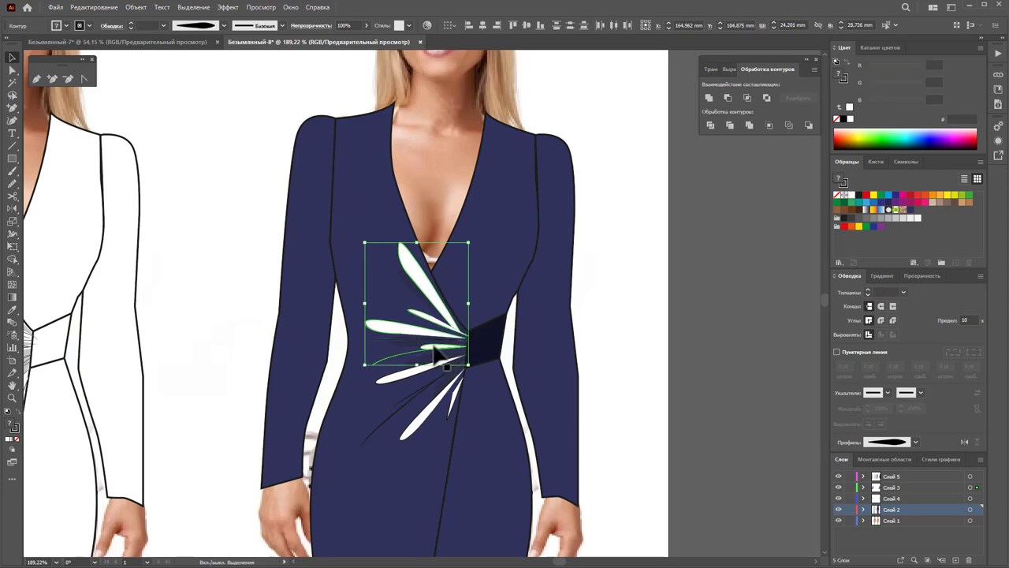
pyautogui.keyDown('shift'); pyautogui.click(411, 379); pyautogui.keyUp('shift')
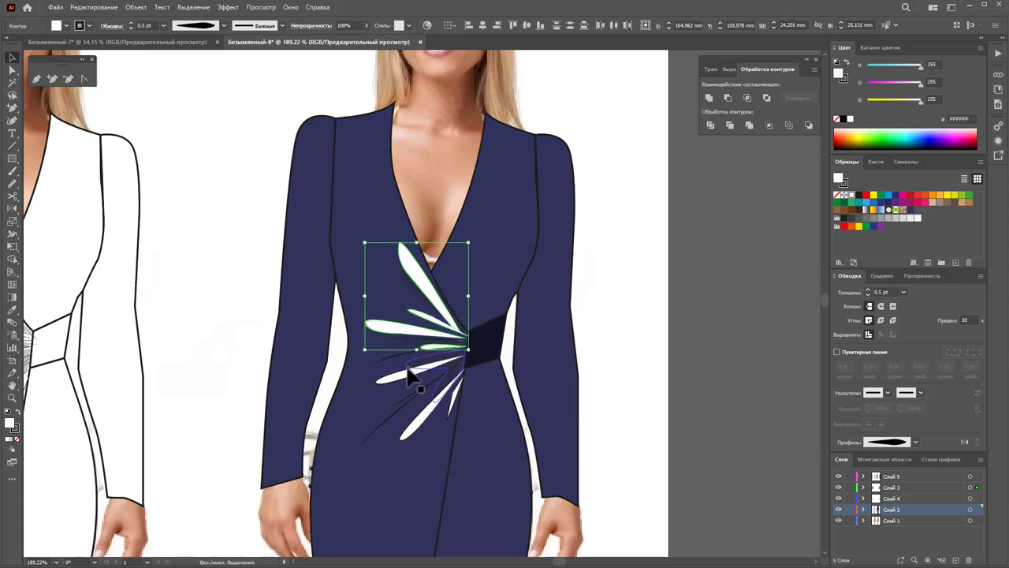
pyautogui.keyDown('shift'); pyautogui.click(416, 433); pyautogui.keyUp('shift')
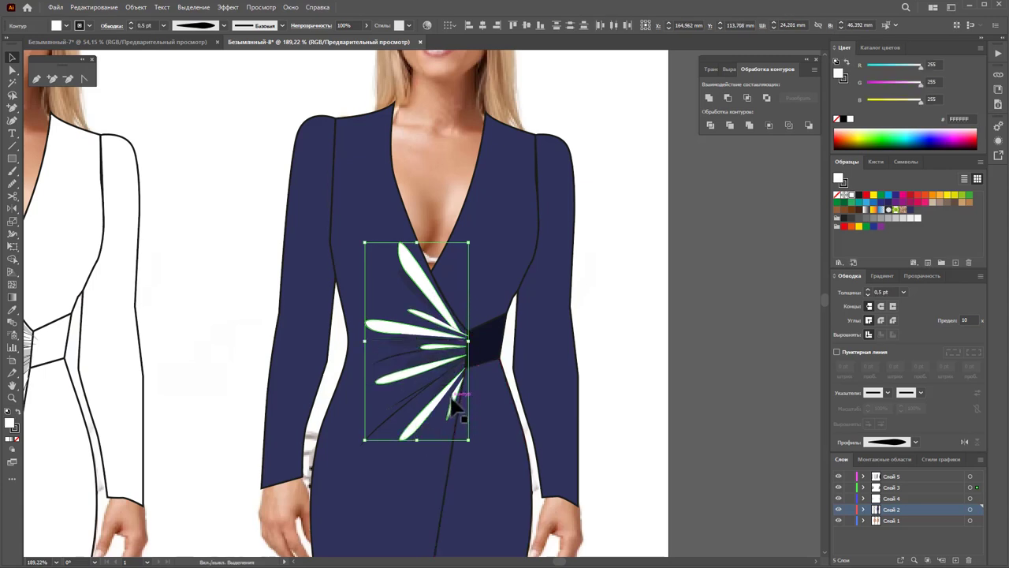
pyautogui.click(17, 438)
pyautogui.click(620, 405)
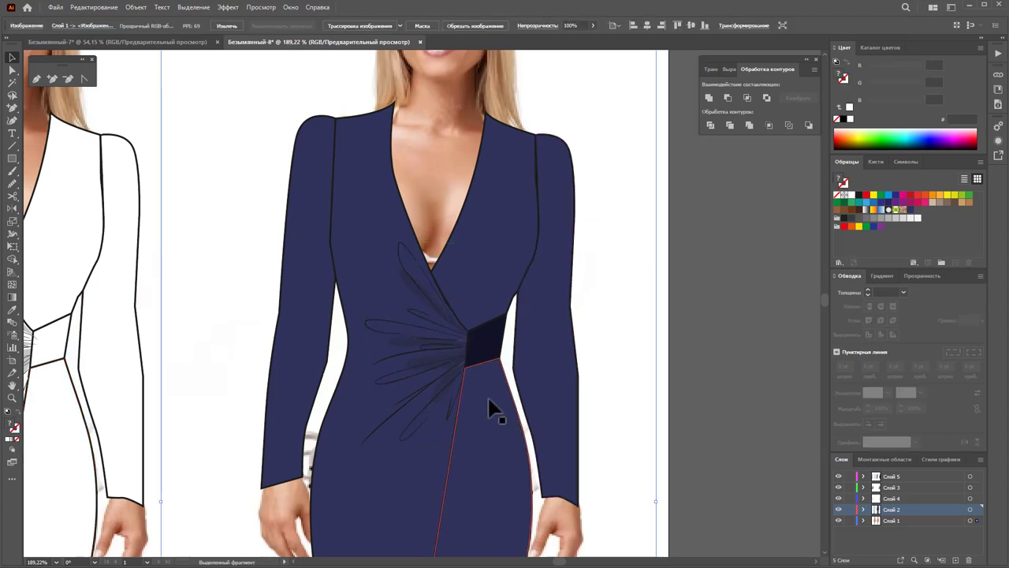
# - Fill the two fan-shaped pleat paths with dark navy and remove their outlines
pyautogui.click(416, 353)
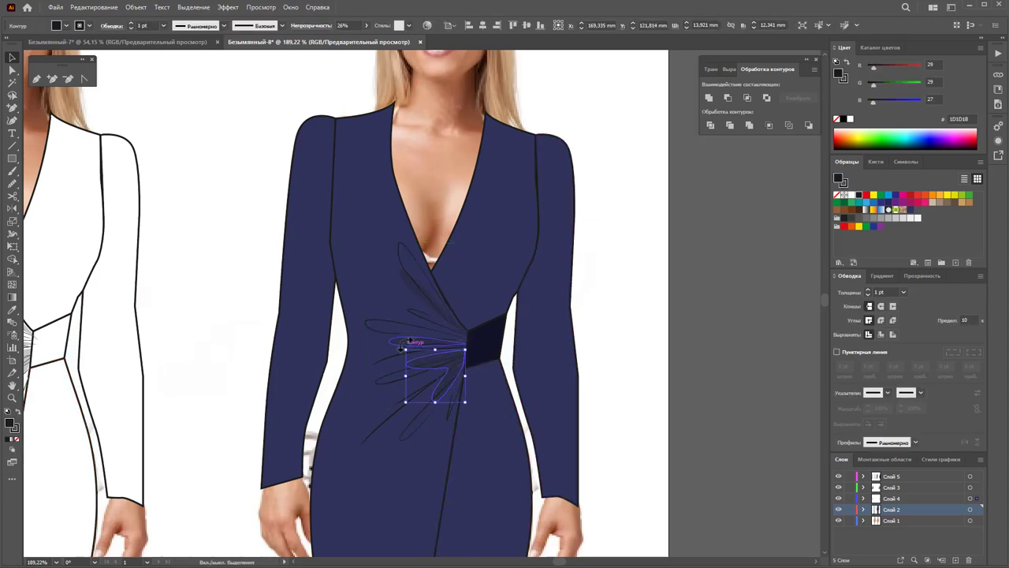
pyautogui.keyDown('shift'); pyautogui.click(400, 347); pyautogui.keyUp('shift')
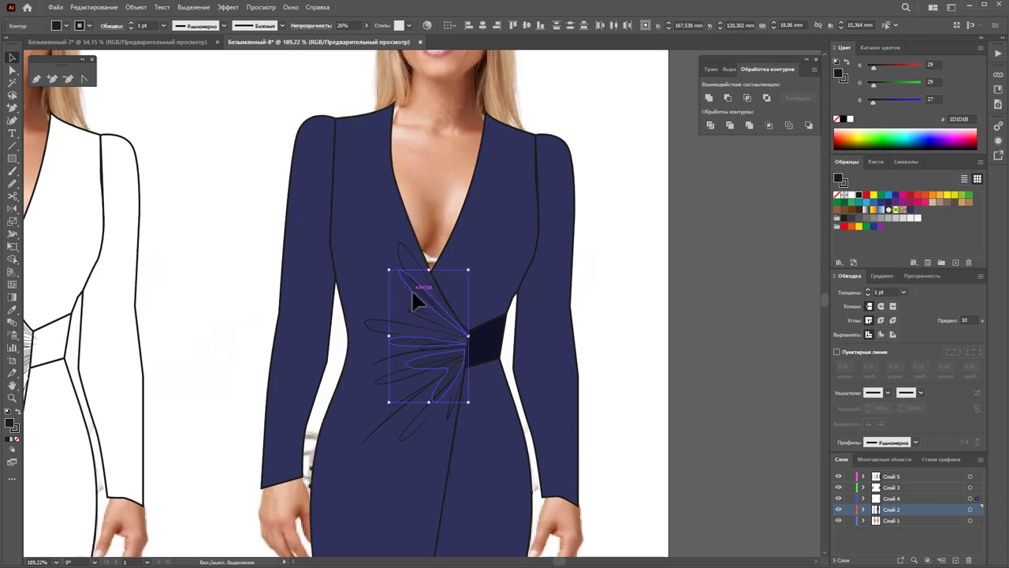
pyautogui.doubleClick(11, 423)
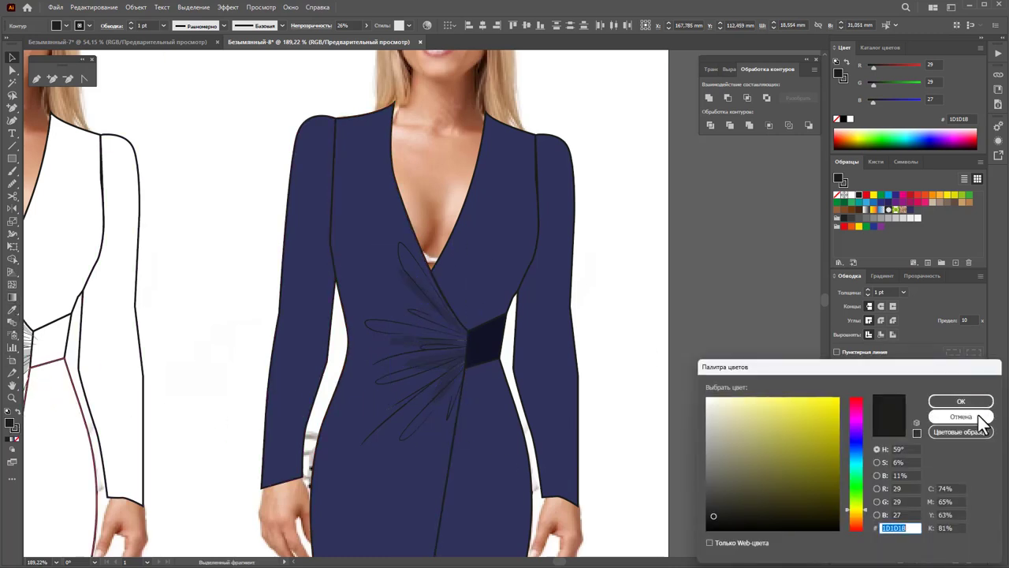
pyautogui.click(961, 417)
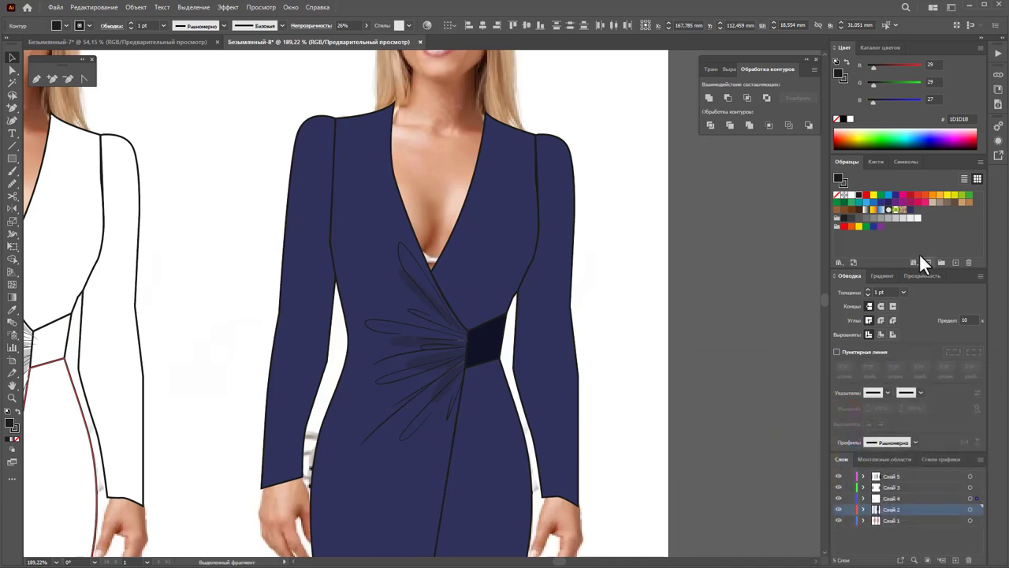
pyautogui.doubleClick(11, 423)
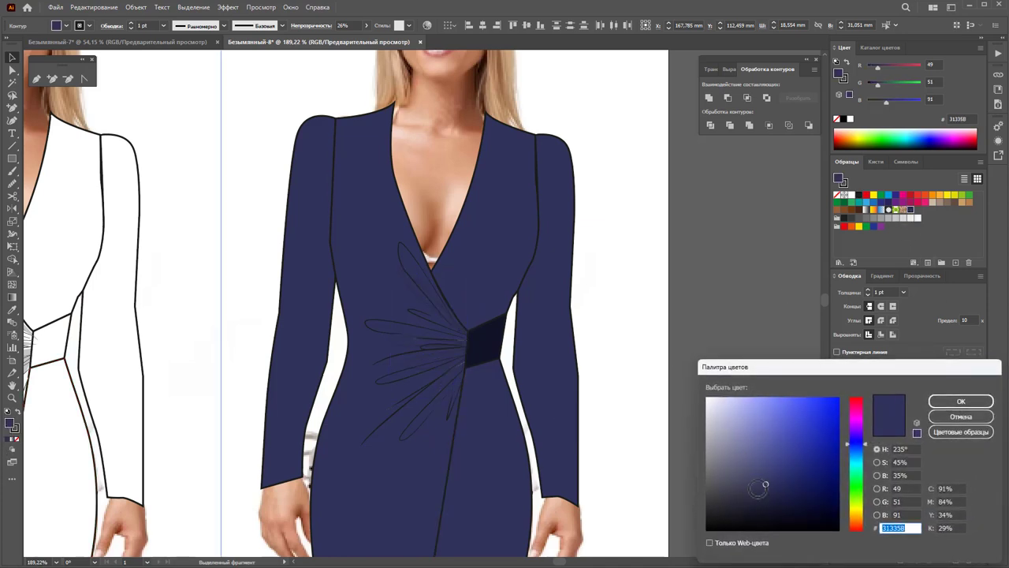
pyautogui.click(781, 502)
pyautogui.click(937, 402)
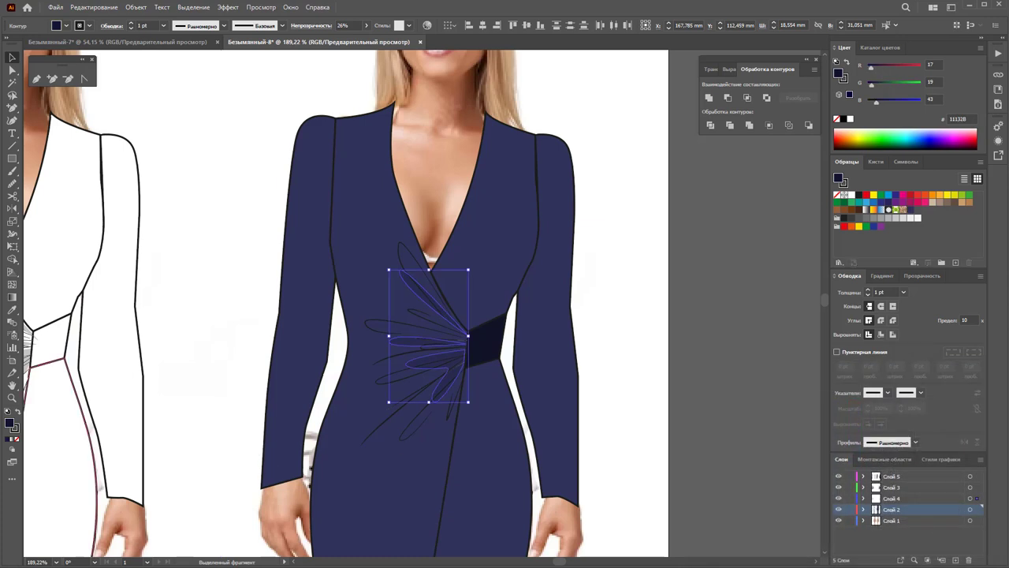
pyautogui.click(18, 442)
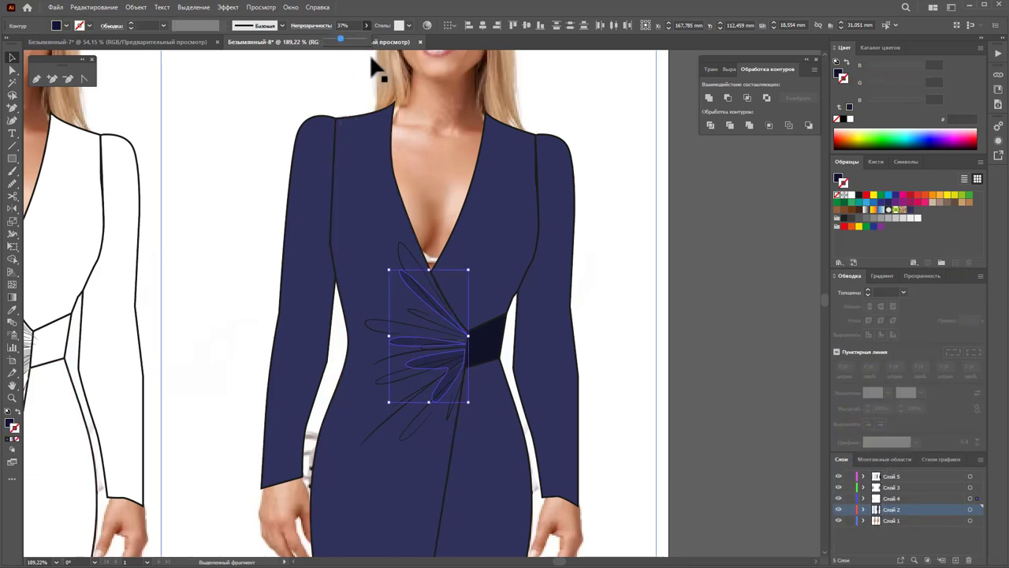
pyautogui.click(640, 262)
pyautogui.keyDown('alt'); pyautogui.click(361, 372); pyautogui.keyUp('alt')
# - Add a new top layer, zoomed in on the navy dress's upper body
pyautogui.keyDown('alt'); pyautogui.click(506, 351); pyautogui.keyUp('alt')
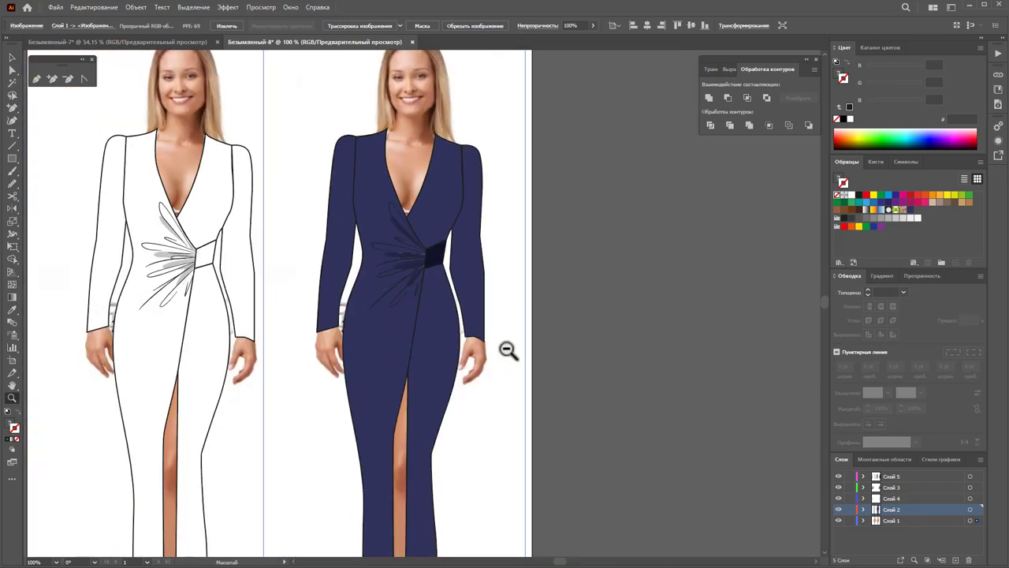
pyautogui.keyDown('alt'); pyautogui.click(473, 359); pyautogui.keyUp('alt')
pyautogui.scroll(1, 356, 360)
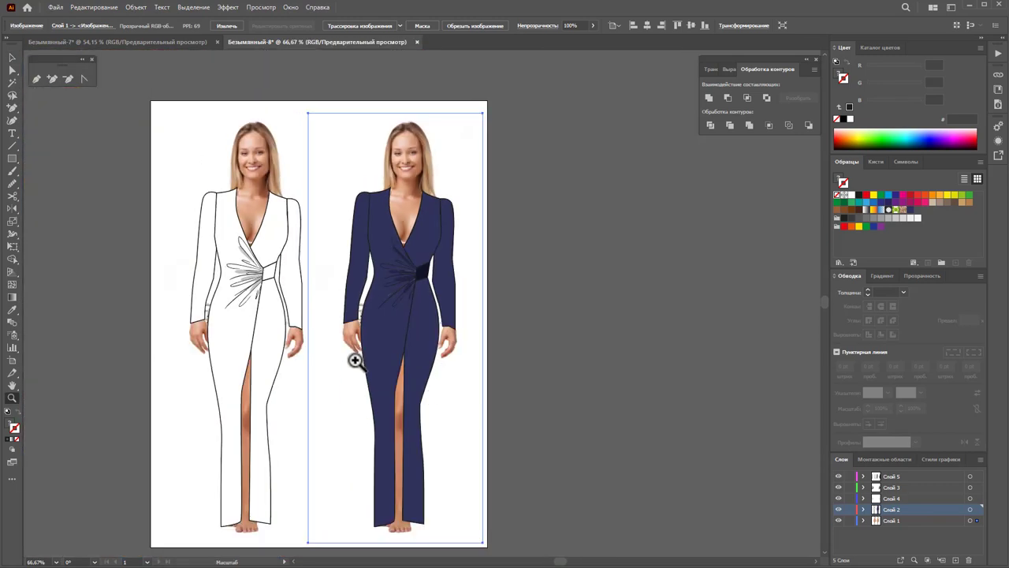
pyautogui.moveTo(403, 315); pyautogui.dragTo(407, 330)
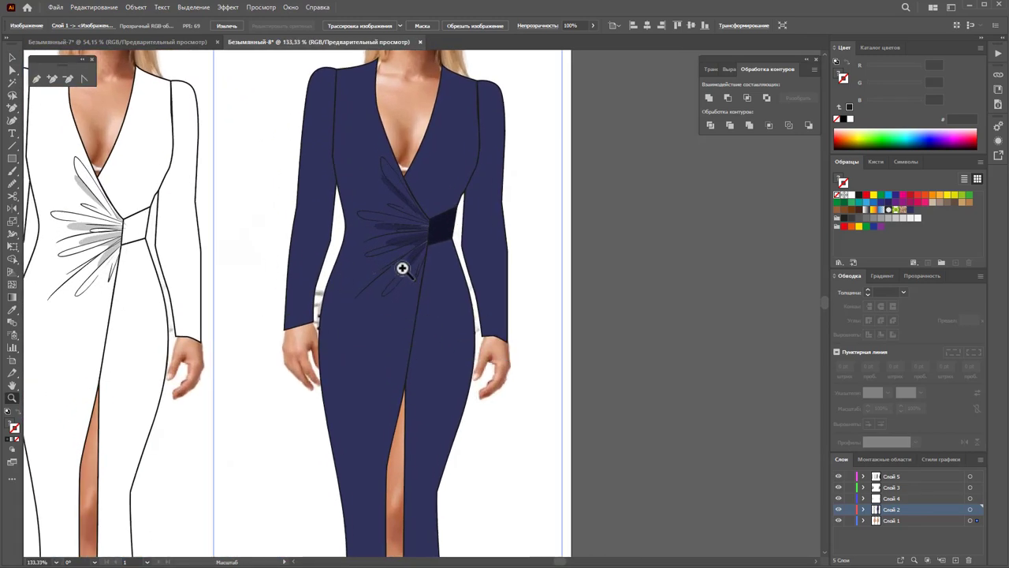
pyautogui.scroll(-1, 424, 294)
pyautogui.click(955, 559)
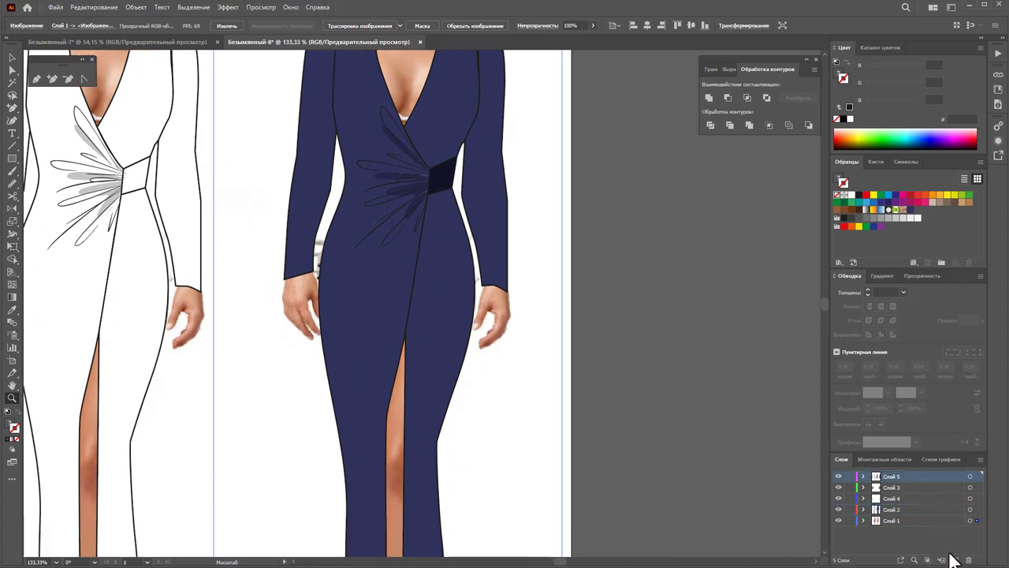
pyautogui.moveTo(850, 489); pyautogui.dragTo(850, 533)
pyautogui.scroll(2, 500, 428)
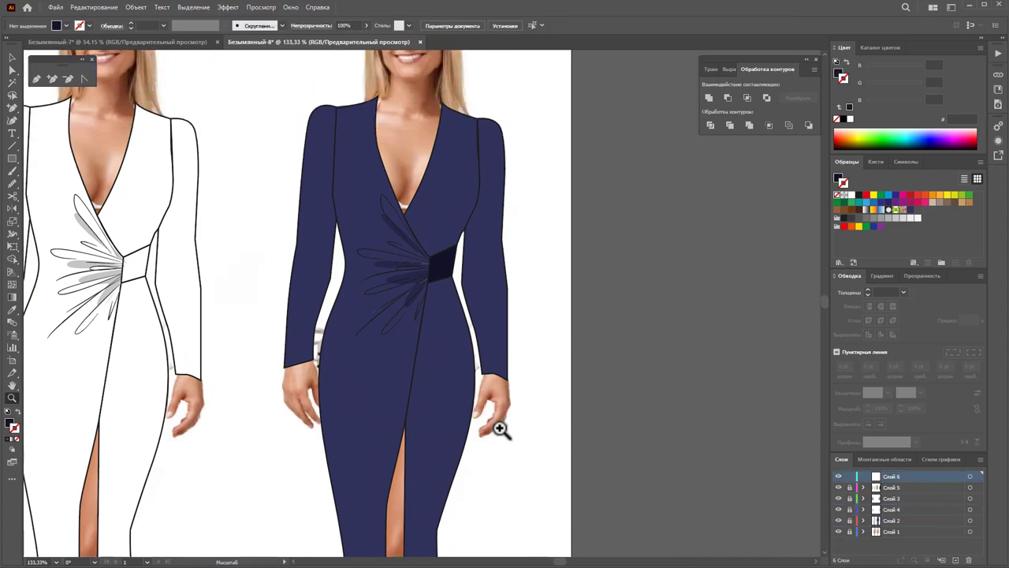
pyautogui.scroll(1, 500, 429)
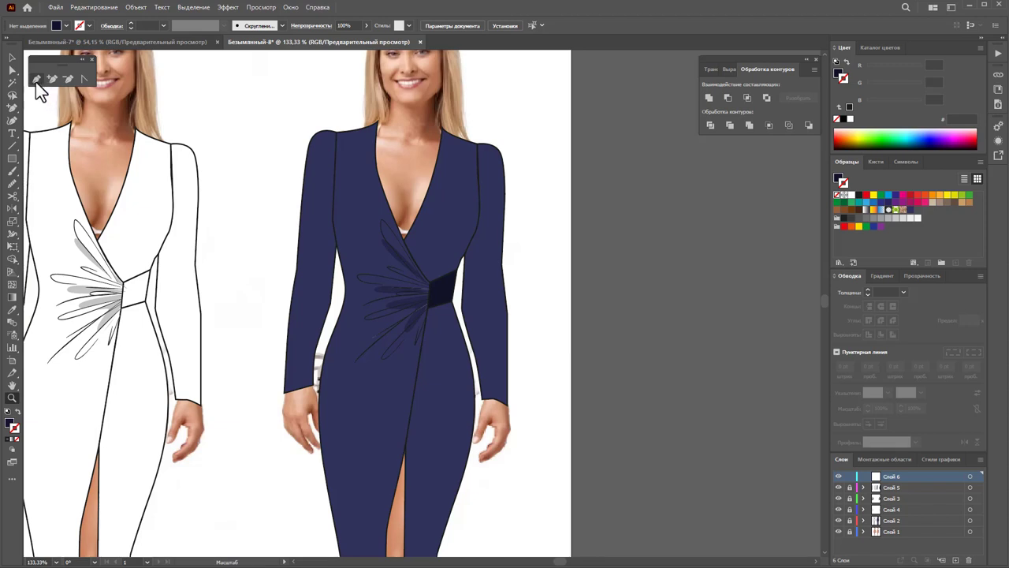
# - Draw a closed shading shape along the left sleeve
pyautogui.moveTo(335, 156); pyautogui.dragTo(334, 173)
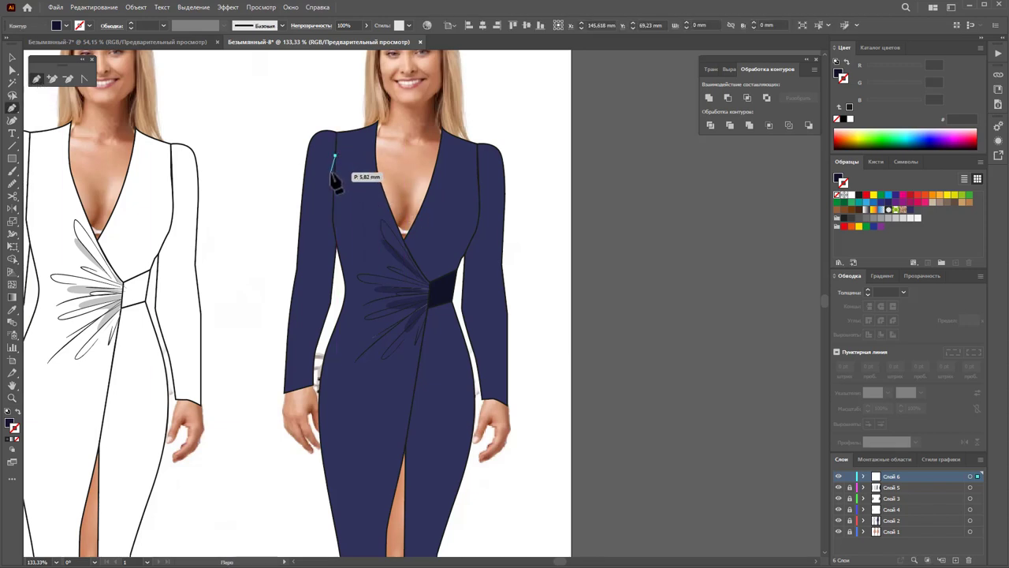
pyautogui.moveTo(318, 280); pyautogui.dragTo(309, 387)
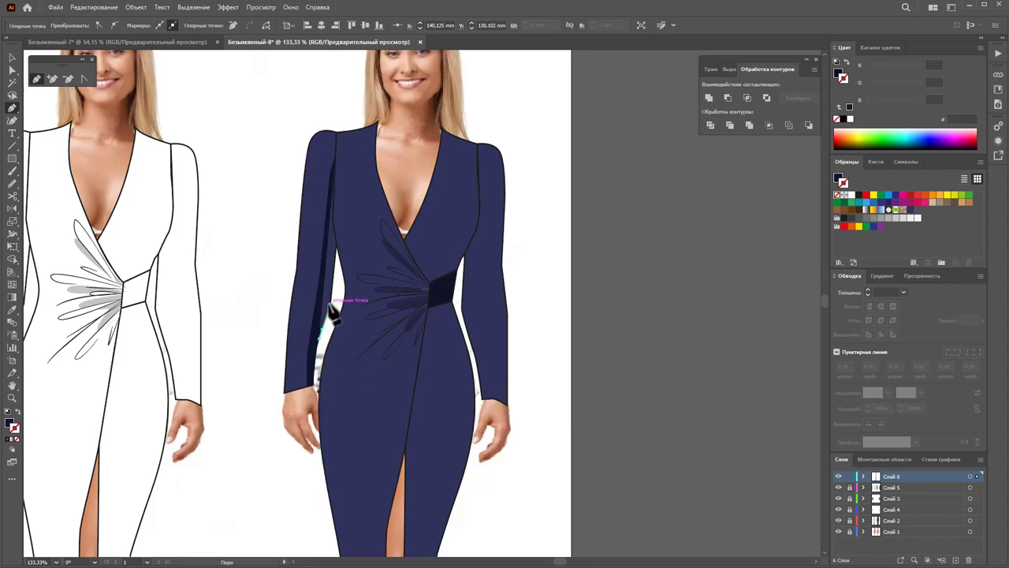
pyautogui.click(335, 238)
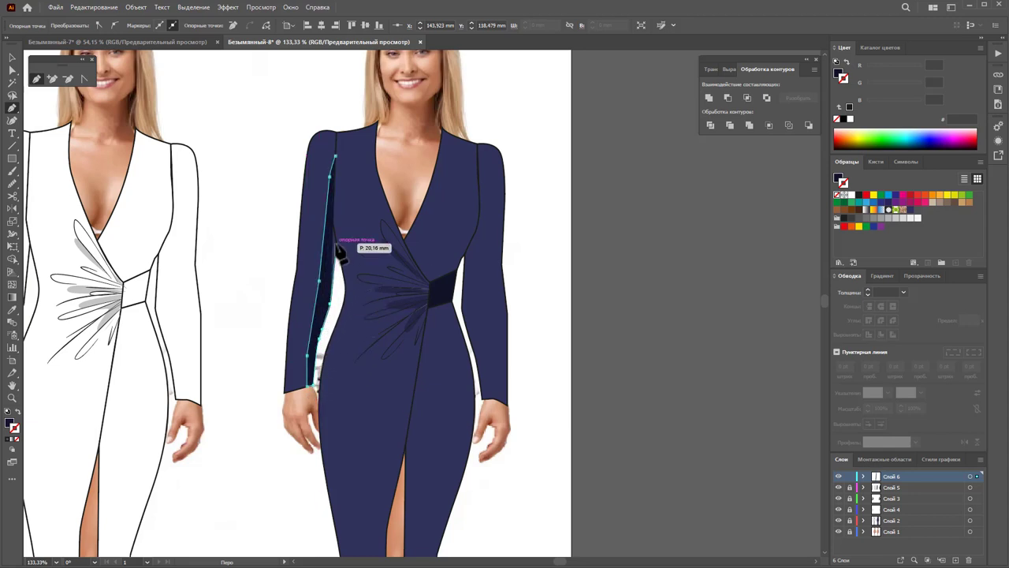
pyautogui.click(335, 156)
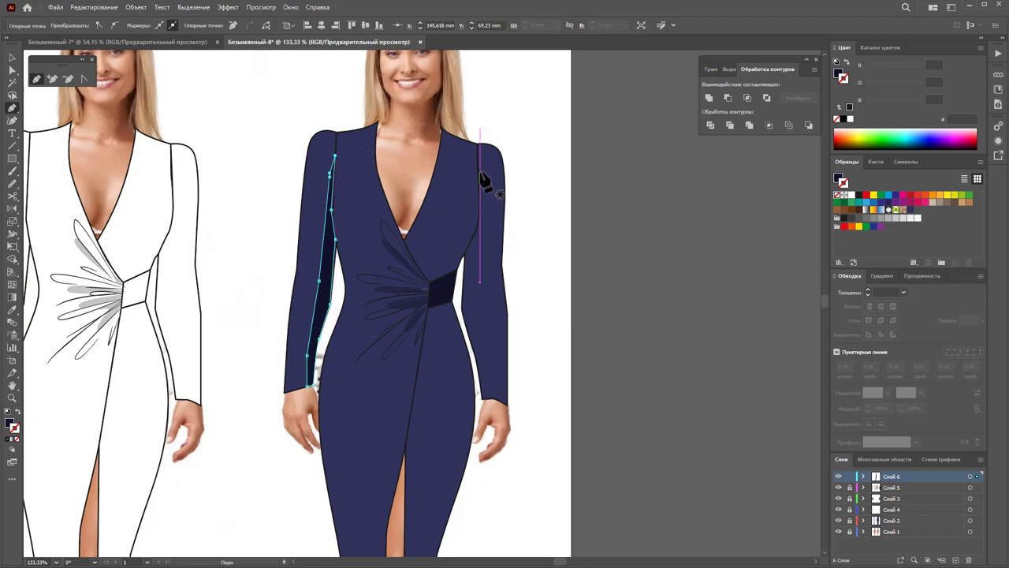
# - Trace a closed shadow shape along the right sleeve's inner edge
pyautogui.click(479, 280)
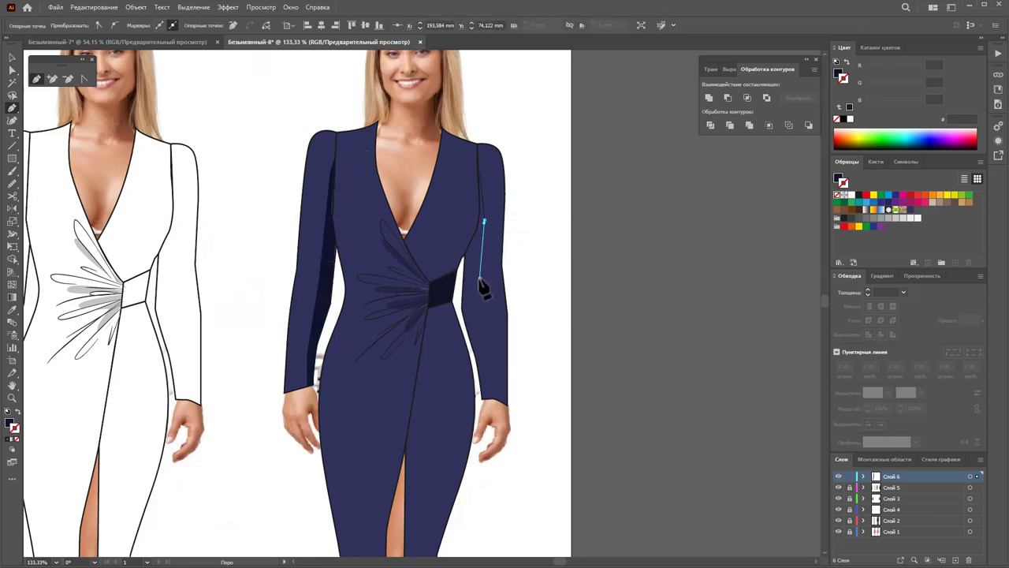
pyautogui.click(478, 320)
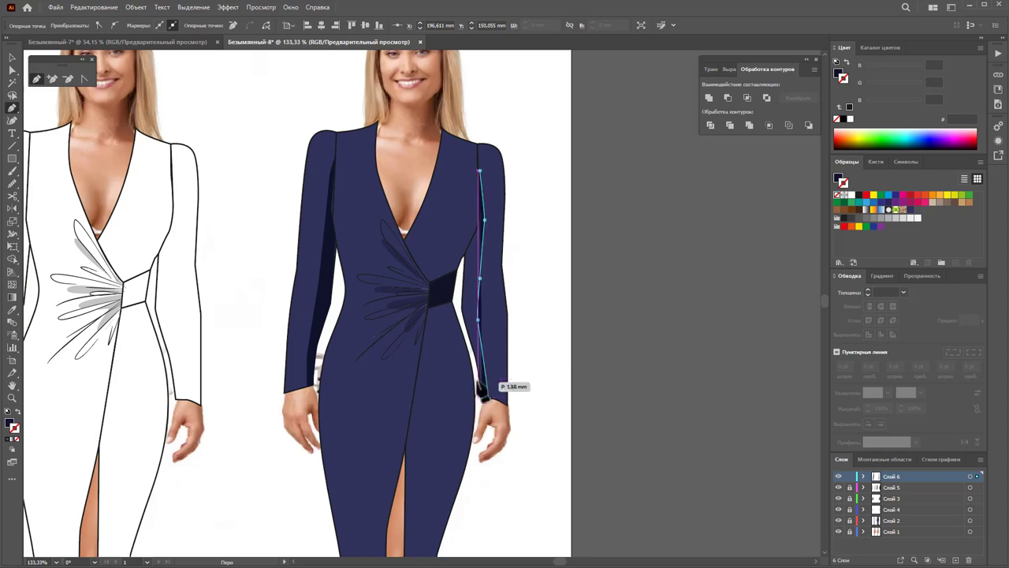
pyautogui.click(484, 398)
pyautogui.click(473, 353)
pyautogui.click(462, 306)
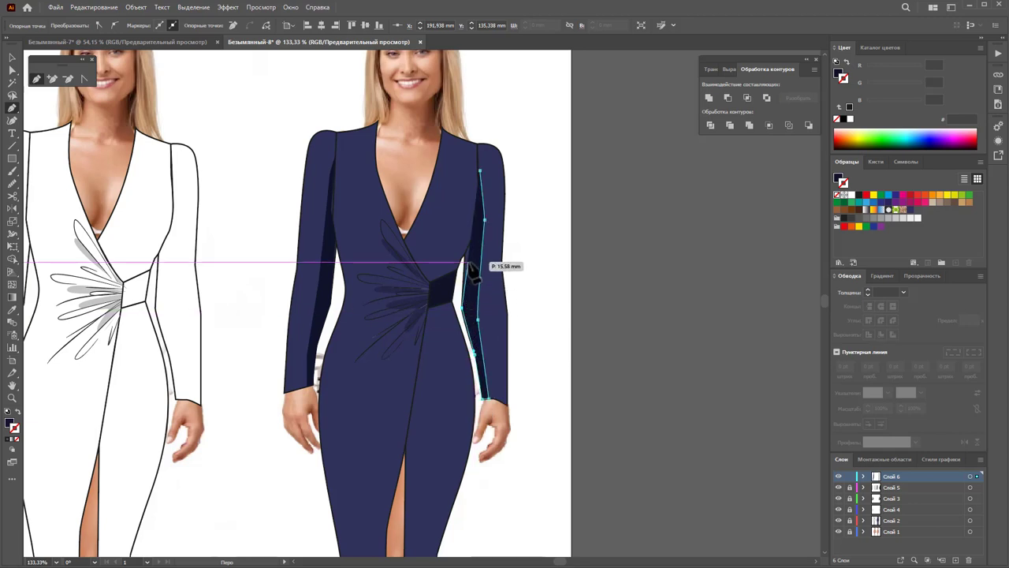
pyautogui.click(473, 254)
pyautogui.click(479, 224)
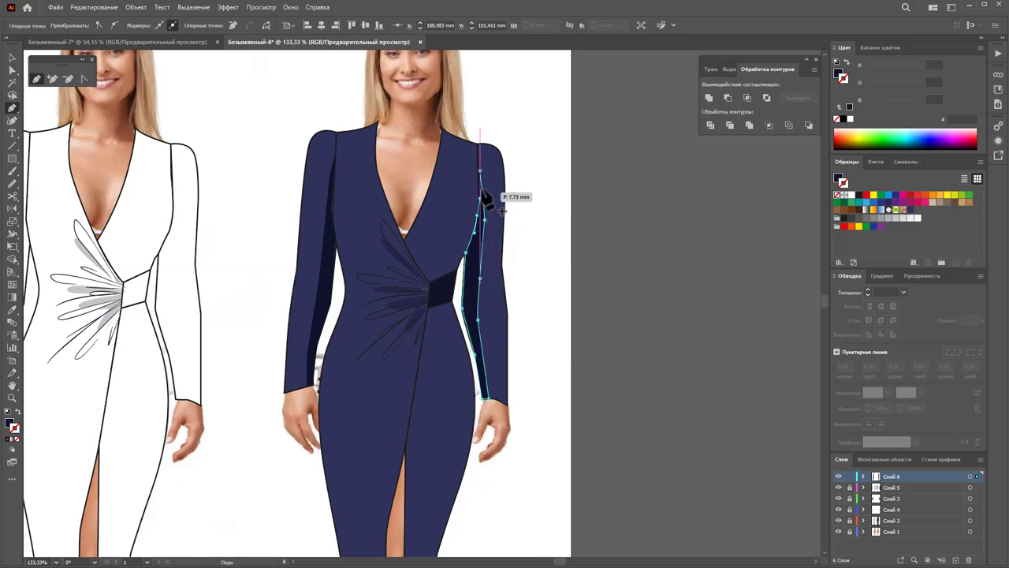
pyautogui.click(482, 197)
pyautogui.click(481, 181)
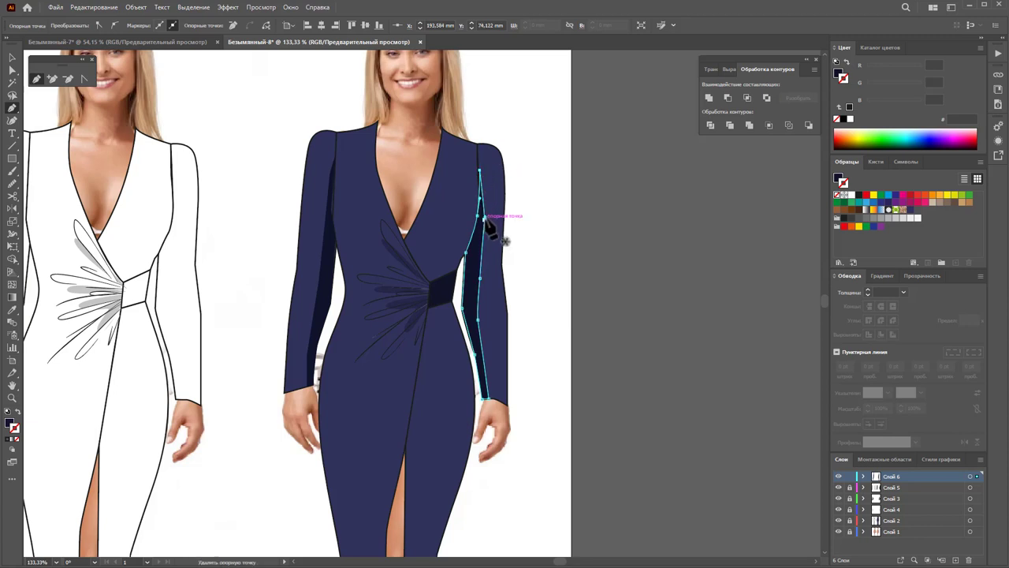
pyautogui.click(12, 58)
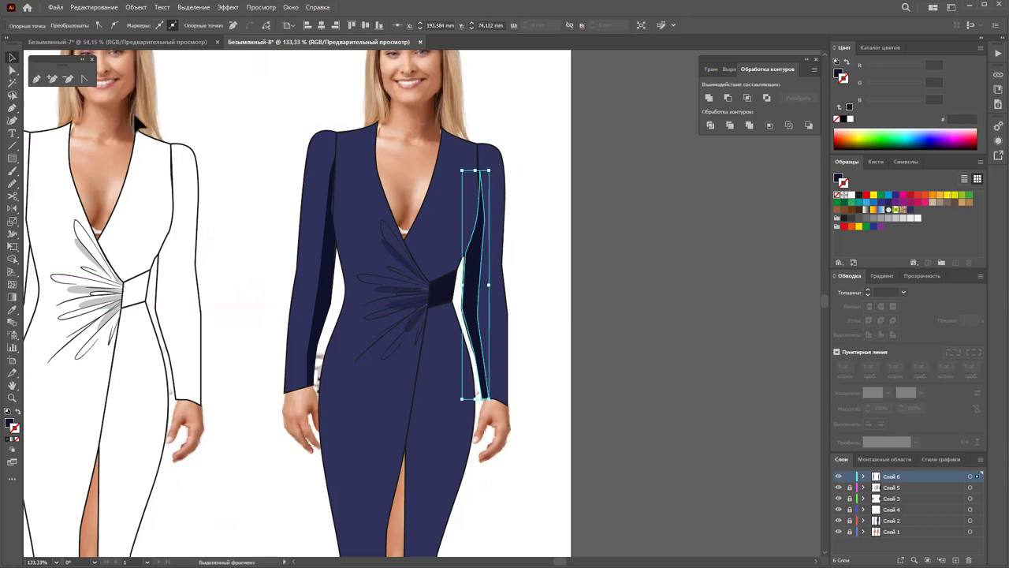
pyautogui.click(216, 110)
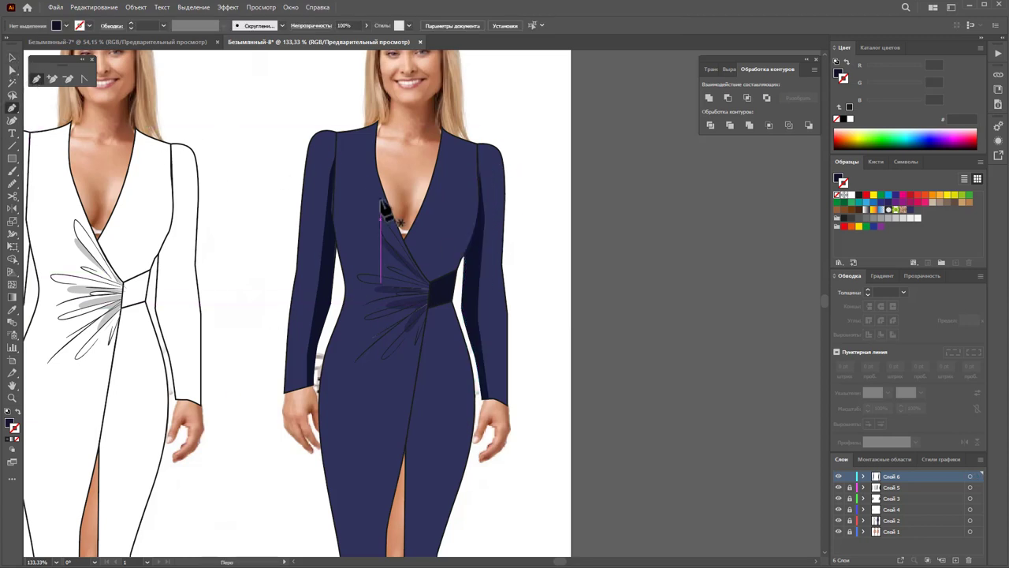
# - Trace a shadow shape down the dress's left side from shoulder to hem and back
pyautogui.click(336, 217)
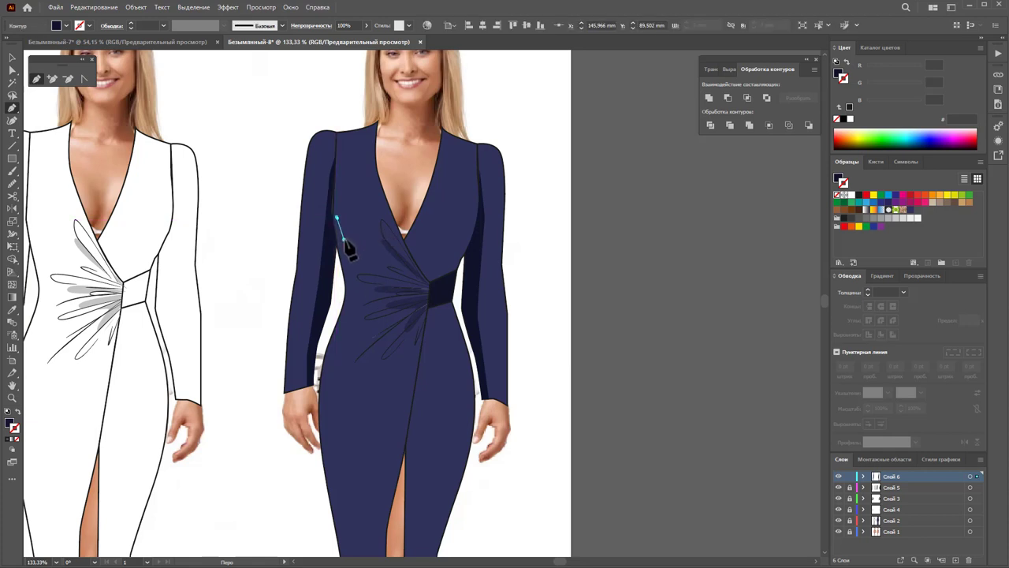
pyautogui.click(356, 255)
pyautogui.click(379, 261)
pyautogui.click(380, 267)
pyautogui.click(372, 294)
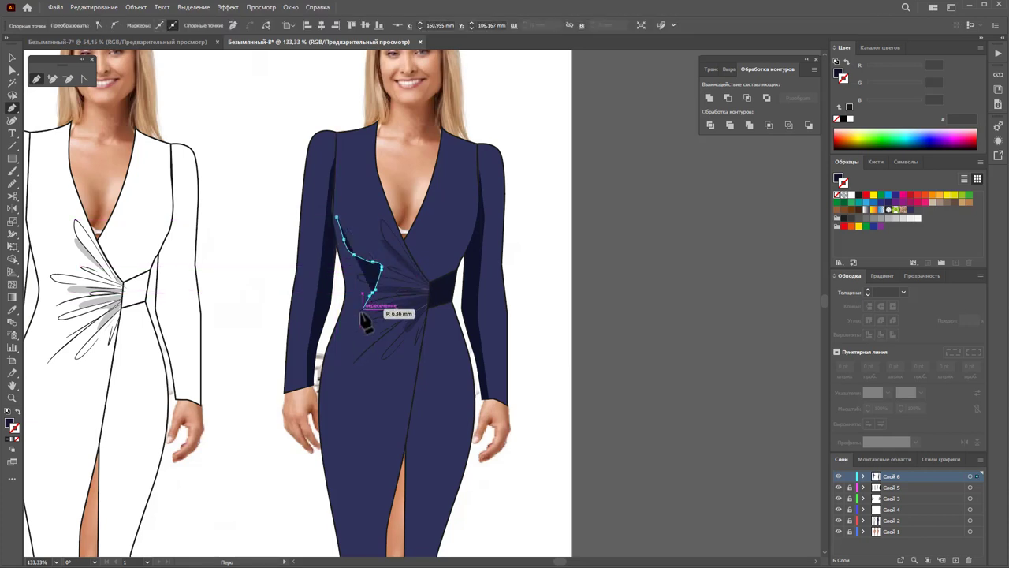
pyautogui.click(357, 318)
pyautogui.click(350, 329)
pyautogui.scroll(-1, 347, 359)
pyautogui.click(331, 360)
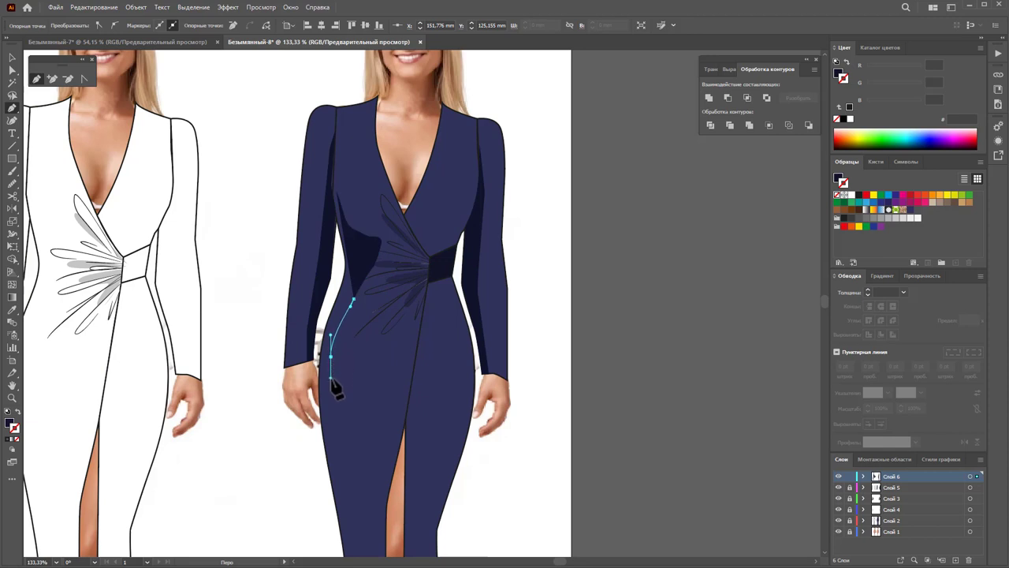
pyautogui.click(331, 386)
pyautogui.scroll(-3, 333, 395)
pyautogui.click(328, 377)
pyautogui.click(331, 382)
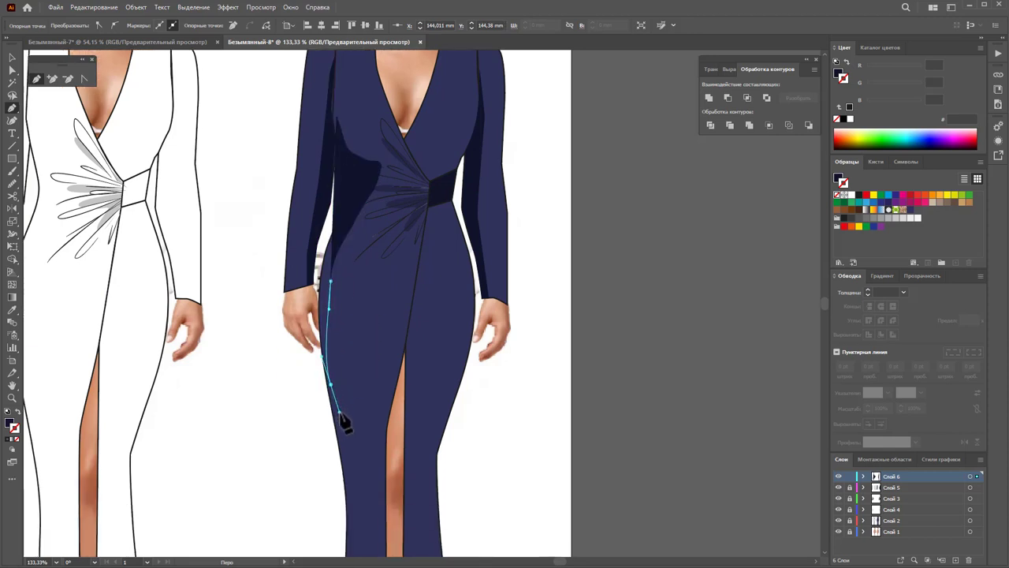
pyautogui.click(339, 416)
pyautogui.scroll(-3, 339, 402)
pyautogui.click(350, 401)
pyautogui.scroll(-3, 352, 402)
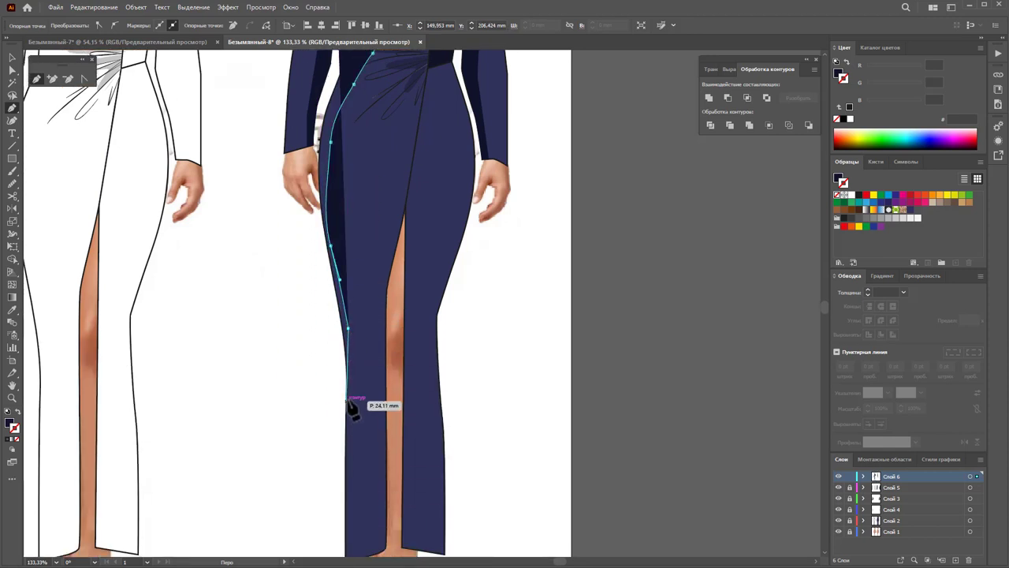
pyautogui.click(350, 397)
pyautogui.scroll(-3, 359, 465)
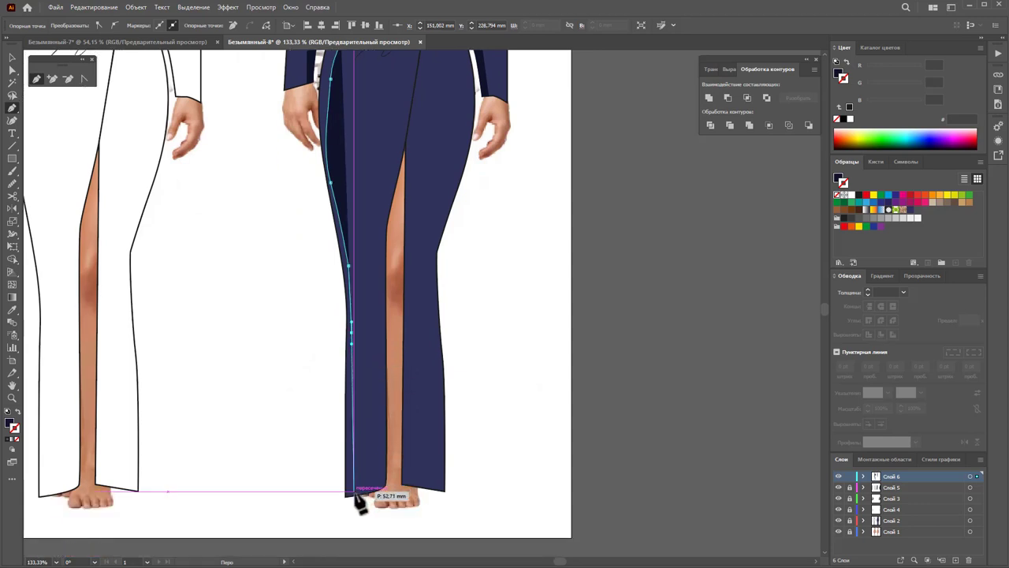
pyautogui.click(354, 491)
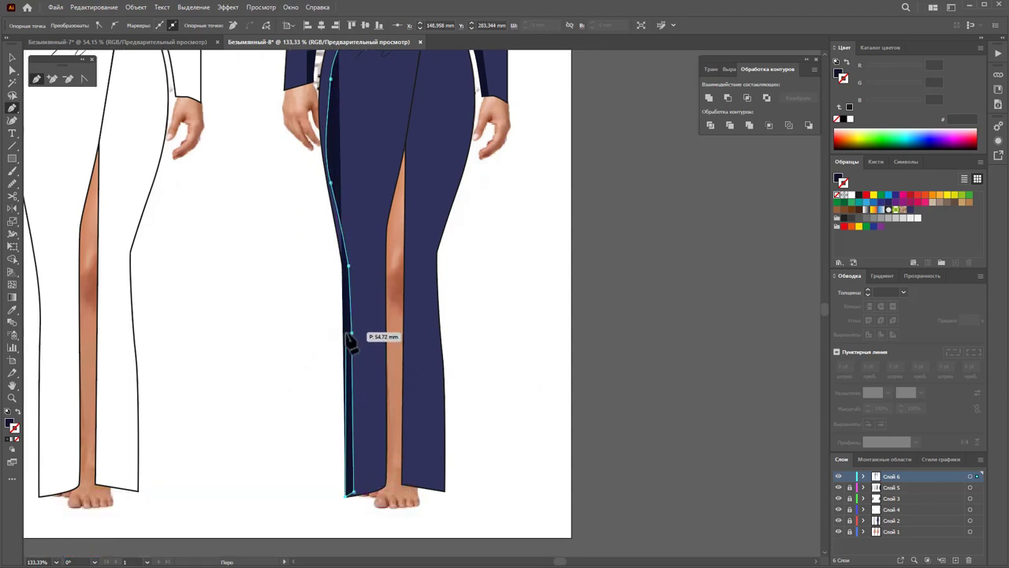
pyautogui.click(349, 334)
pyautogui.click(345, 264)
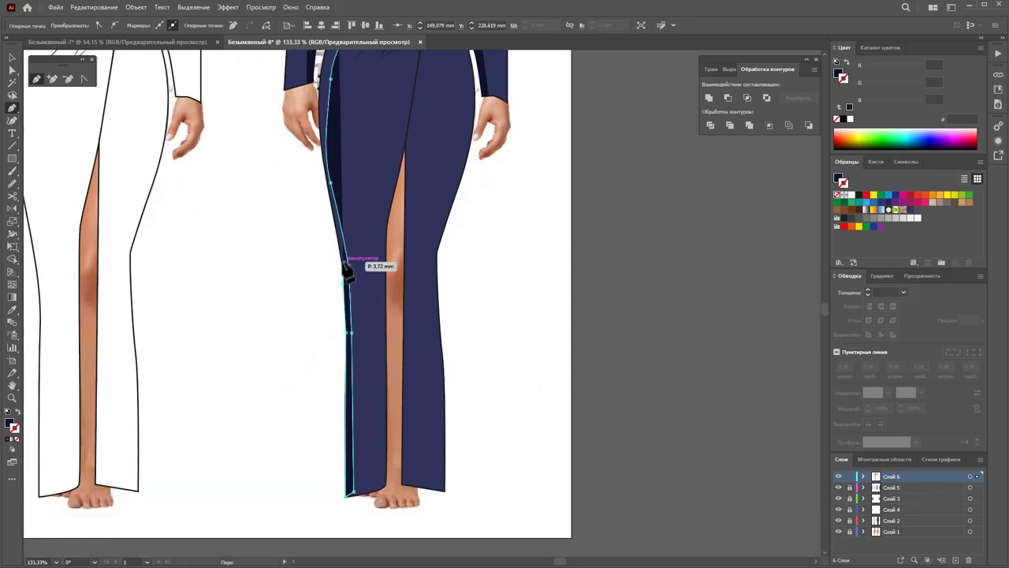
pyautogui.click(325, 147)
pyautogui.scroll(4, 335, 189)
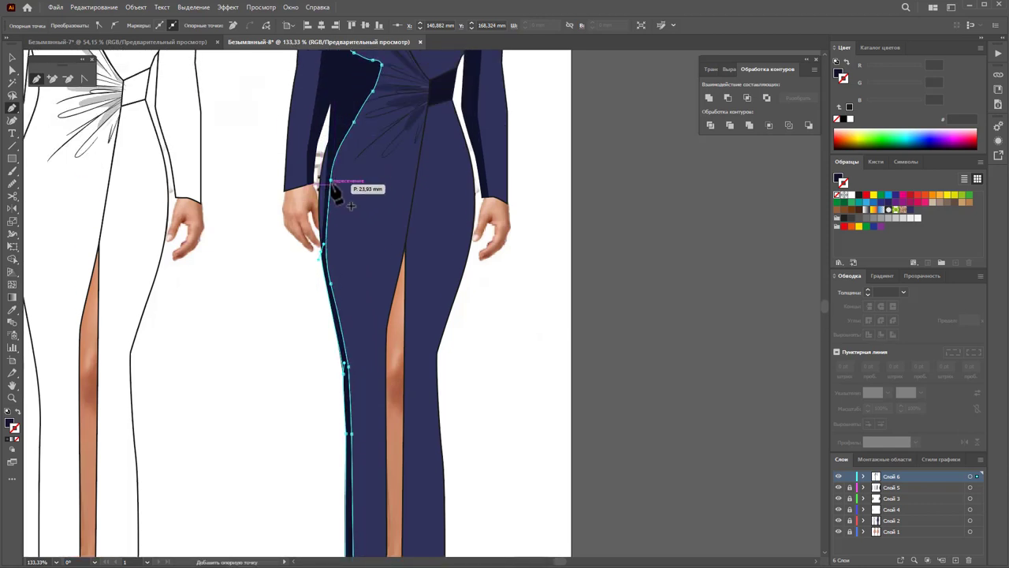
pyautogui.click(330, 177)
pyautogui.scroll(1, 331, 150)
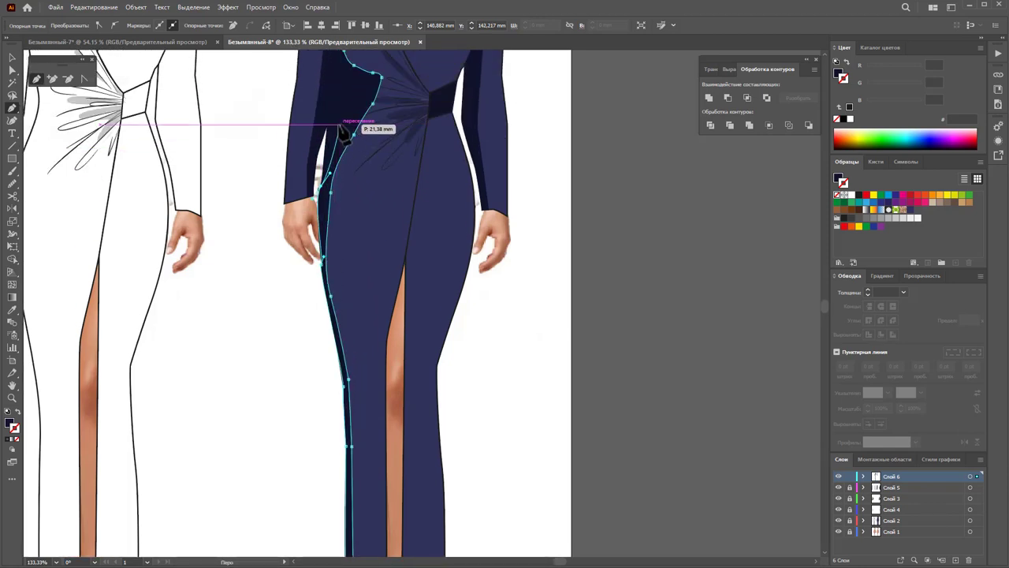
pyautogui.click(343, 125)
pyautogui.scroll(2, 347, 119)
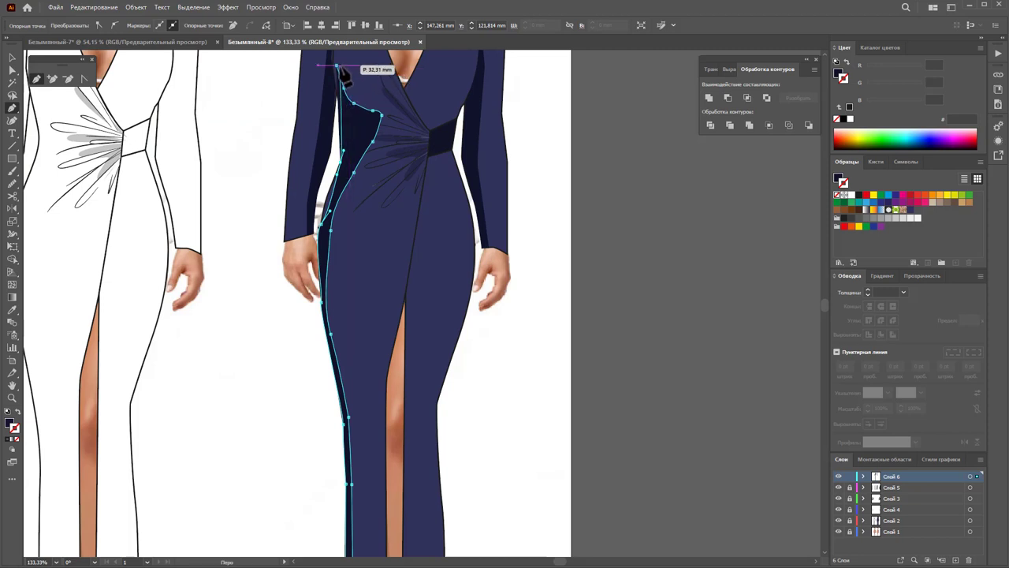
pyautogui.click(338, 68)
pyautogui.press('Escape')
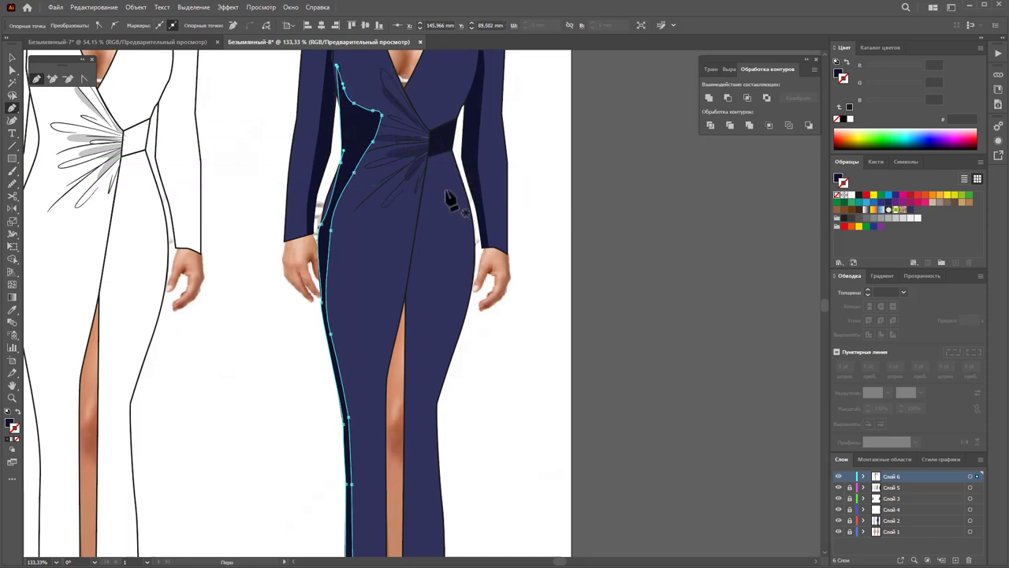
# - Draw a thin wrap shadow to the slit top and a strip beside the slit to the hem
pyautogui.click(430, 153)
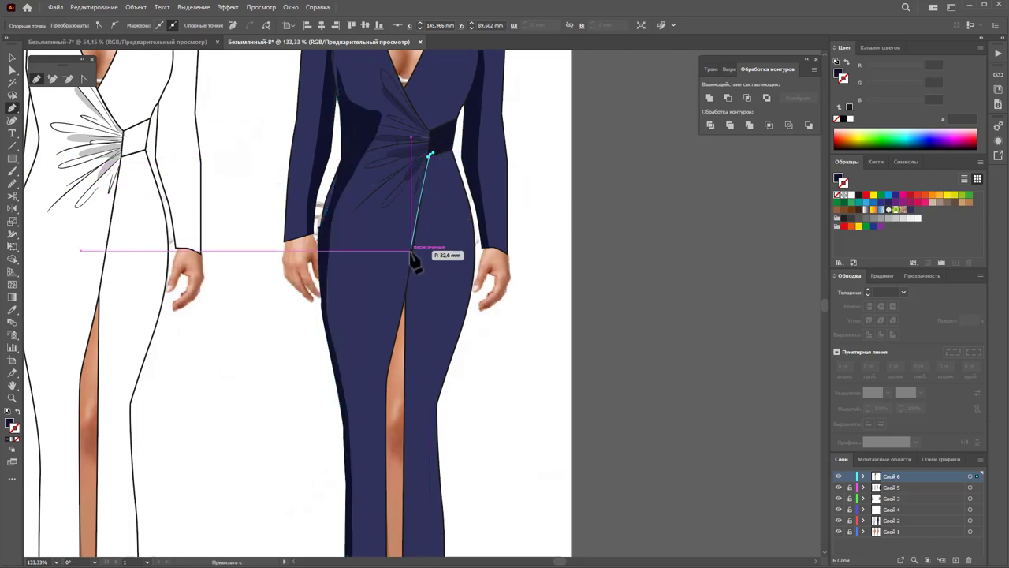
pyautogui.click(406, 311)
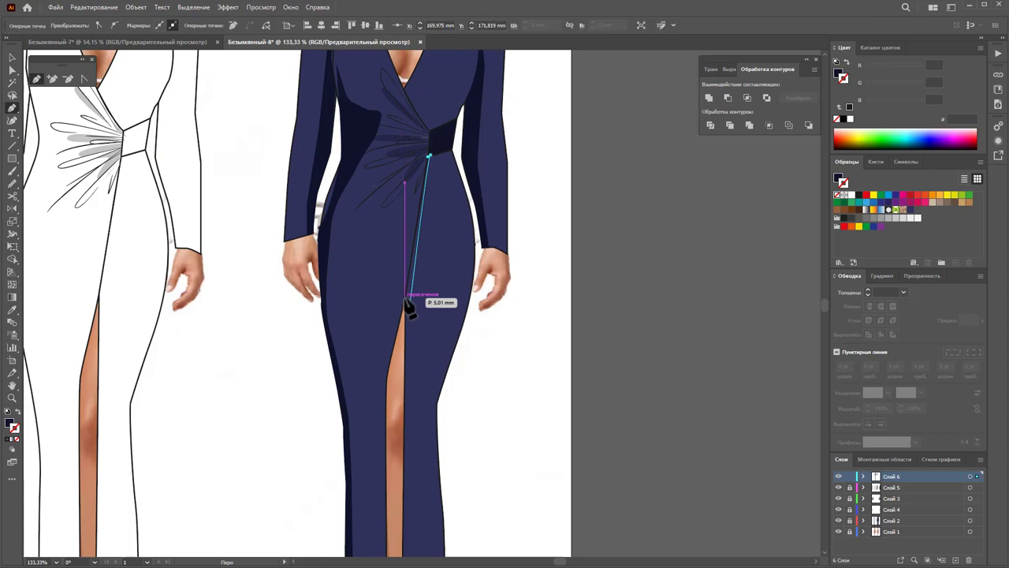
pyautogui.click(430, 153)
pyautogui.scroll(-2, 481, 268)
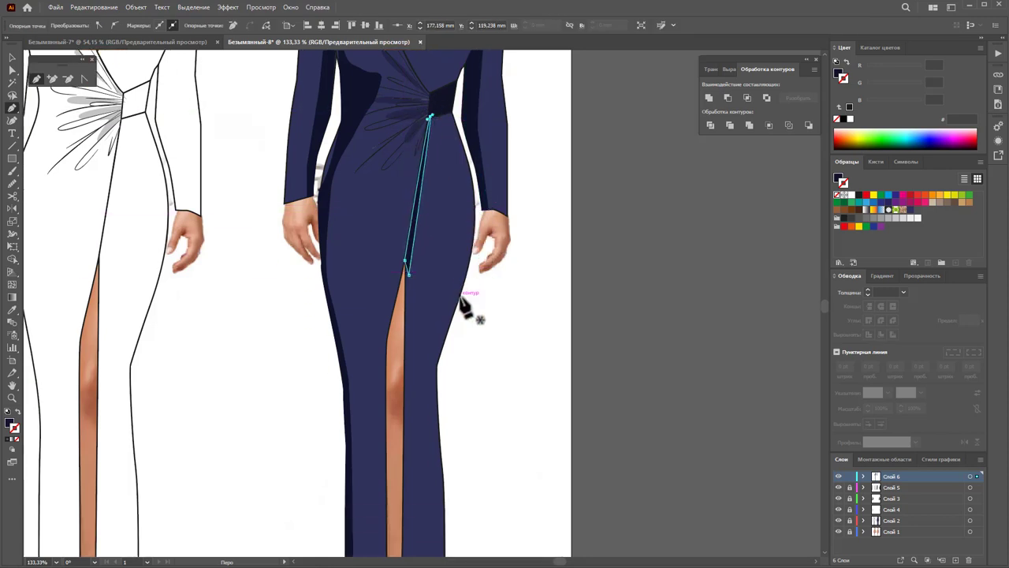
pyautogui.click(462, 276)
pyautogui.click(429, 354)
pyautogui.scroll(-3, 429, 359)
pyautogui.scroll(-1, 427, 371)
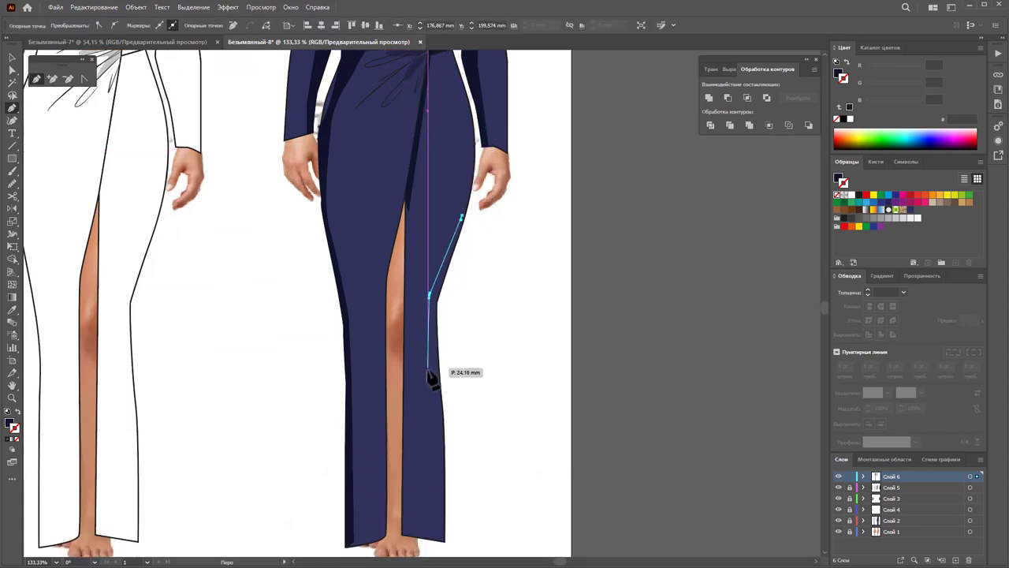
pyautogui.click(428, 371)
pyautogui.click(429, 541)
pyautogui.click(444, 541)
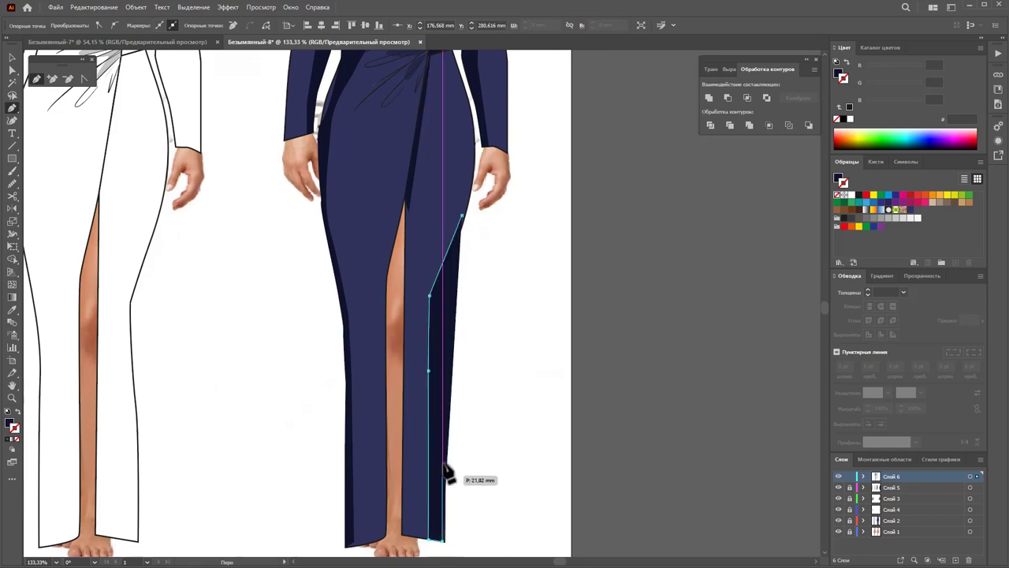
pyautogui.click(443, 295)
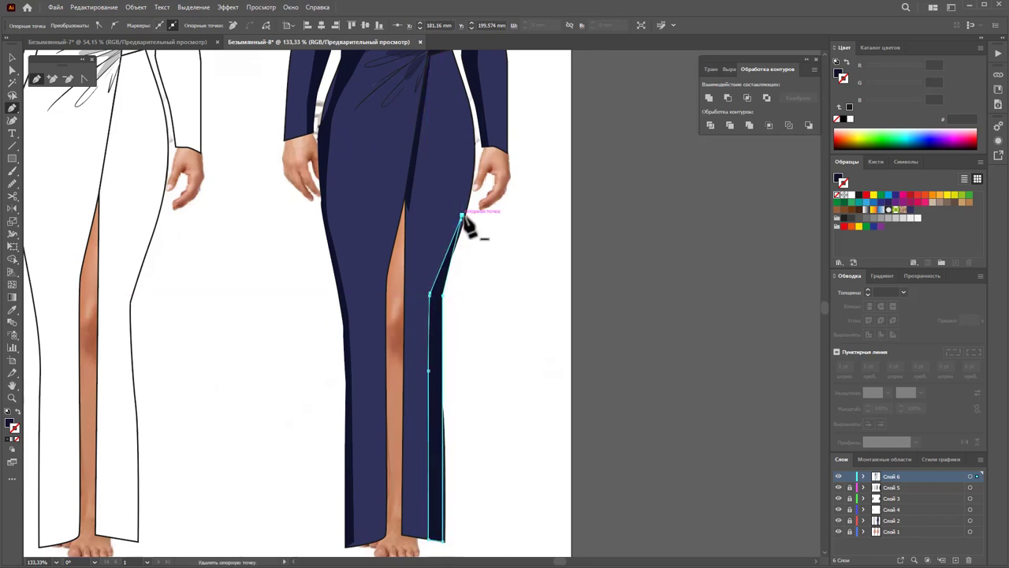
pyautogui.scroll(3, 465, 224)
pyautogui.scroll(3, 492, 316)
pyautogui.scroll(4, 489, 312)
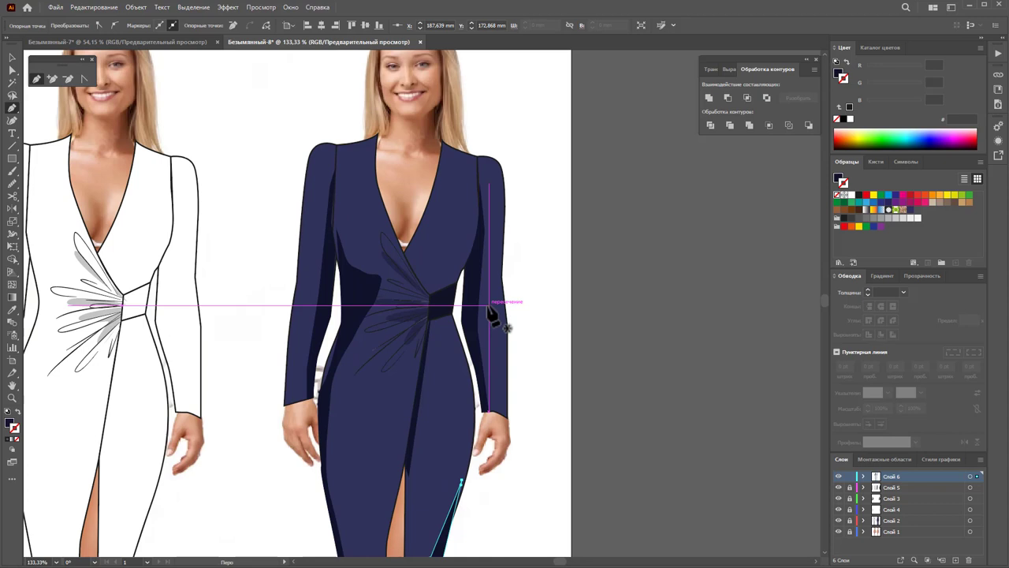
# - Outline a small closed shape along the waist wrap fold
pyautogui.click(454, 274)
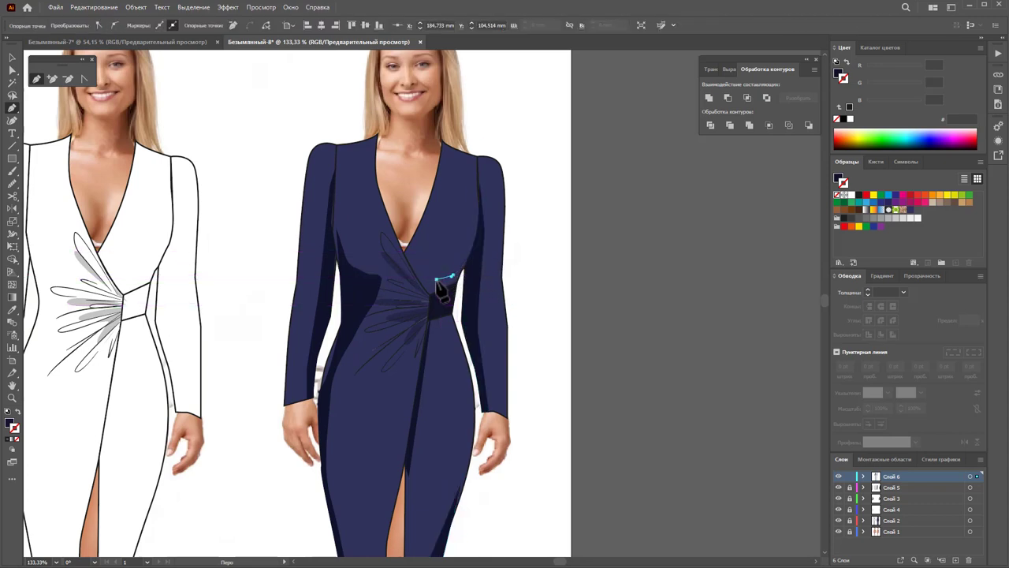
pyautogui.click(436, 280)
pyautogui.click(427, 286)
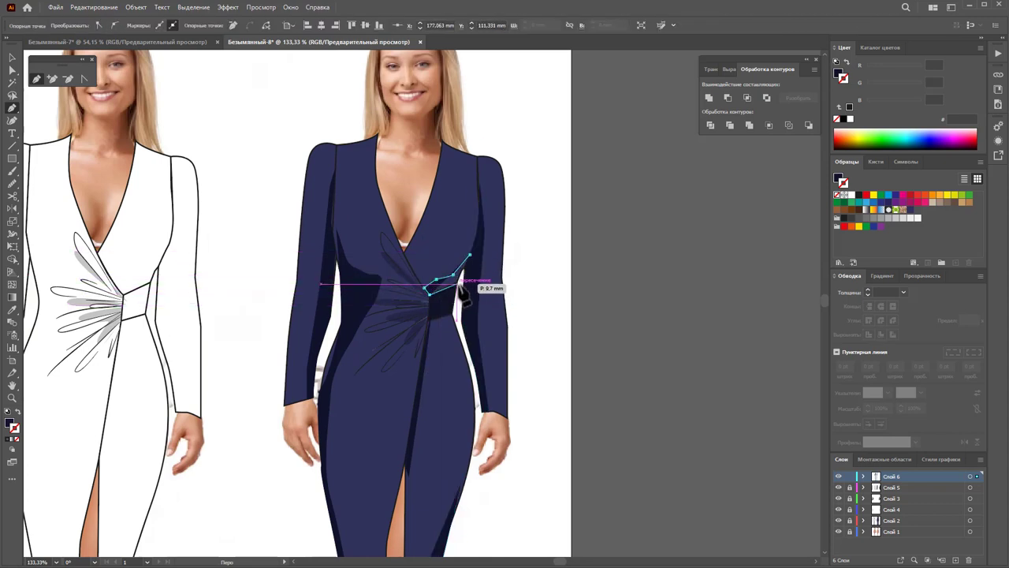
pyautogui.click(470, 255)
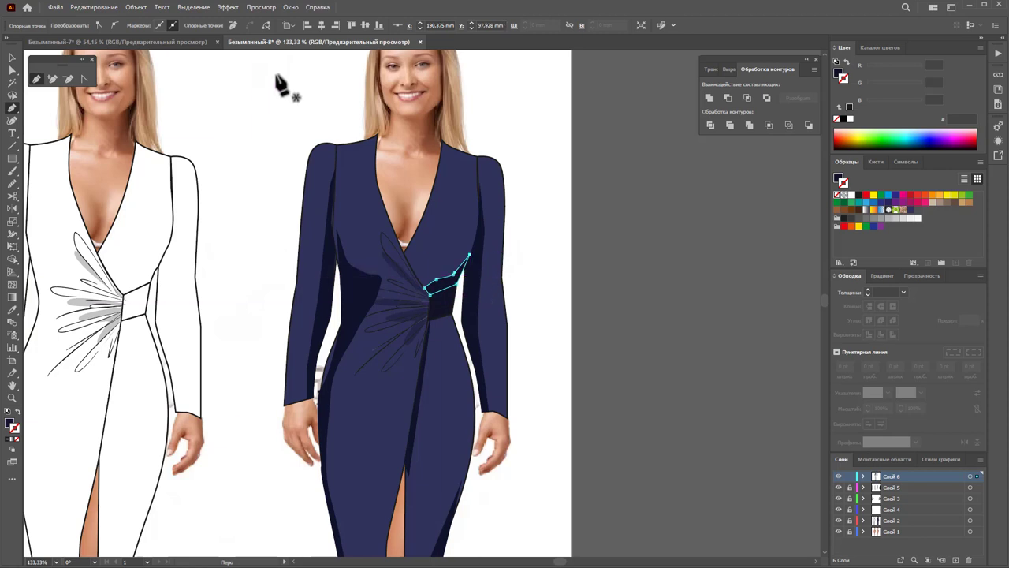
pyautogui.click(11, 56)
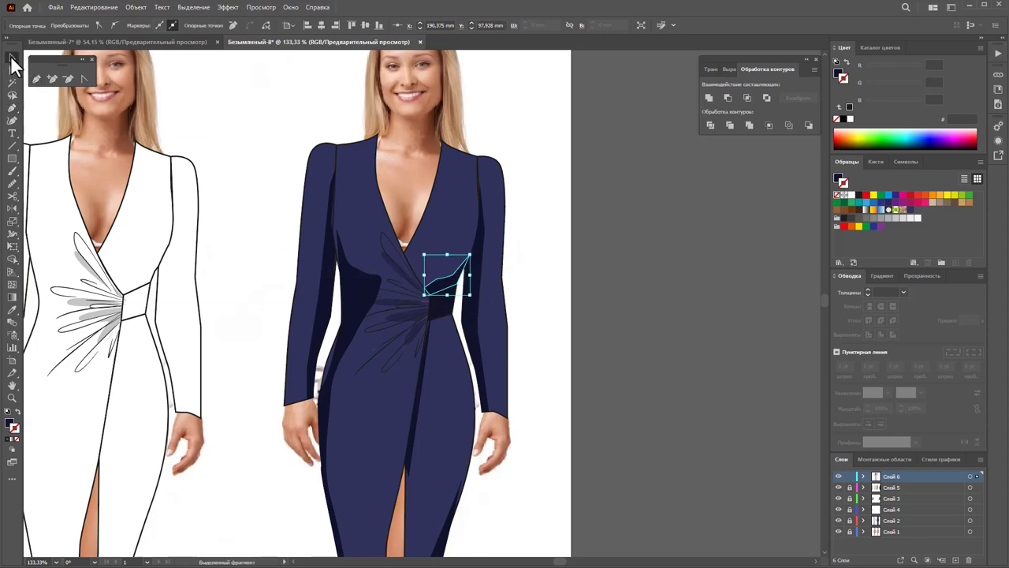
# - Set all the dress shapes to 52% opacity
pyautogui.hotkey('ctrl', 'a')
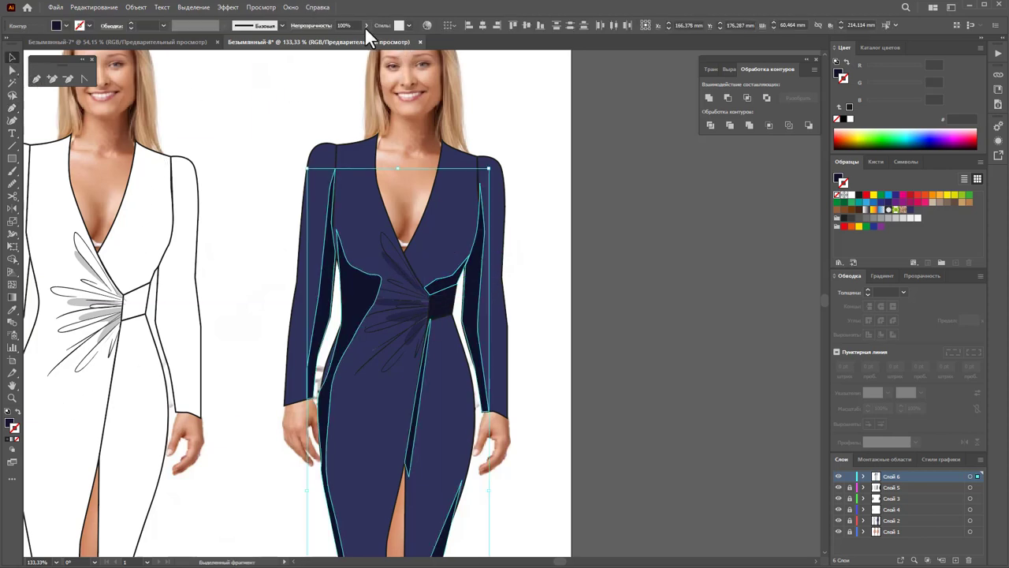
pyautogui.moveTo(359, 41); pyautogui.dragTo(347, 46)
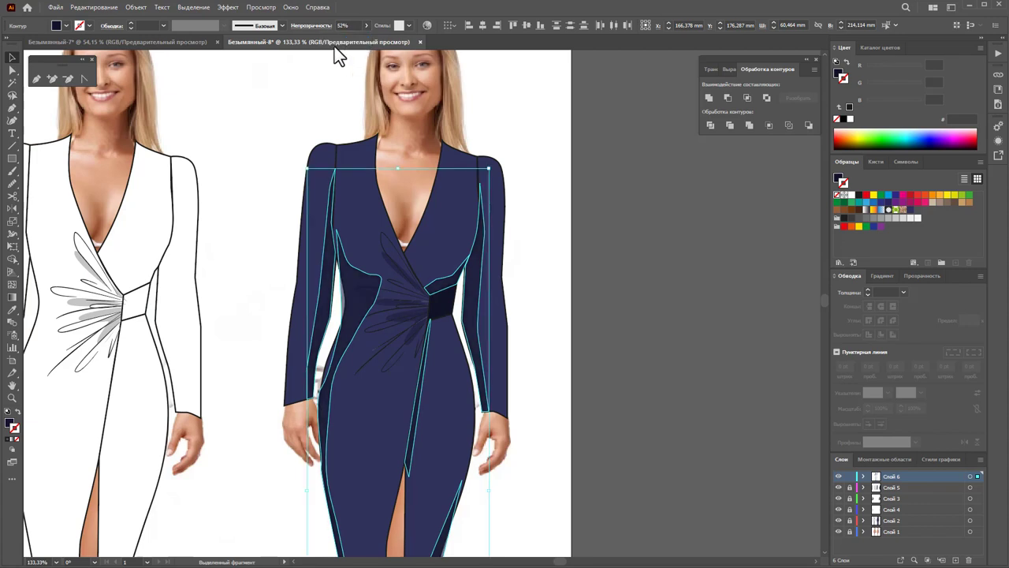
pyautogui.click(562, 217)
# - Reshape the left side and skirt shading edges by moving their anchor points
pyautogui.scroll(-2, 710, 395)
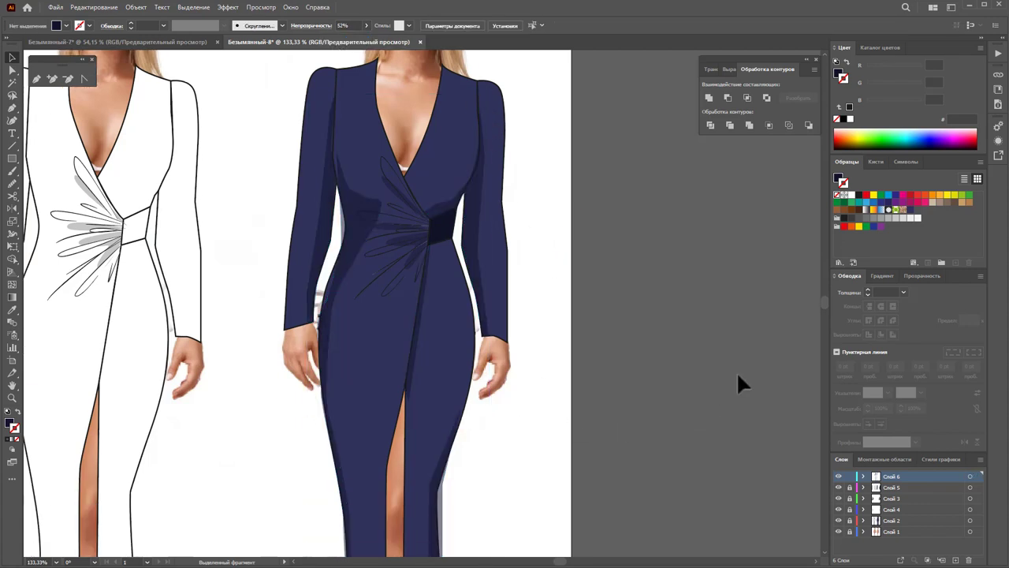
pyautogui.click(12, 70)
pyautogui.moveTo(347, 282); pyautogui.dragTo(348, 273)
pyautogui.moveTo(329, 327); pyautogui.dragTo(329, 325)
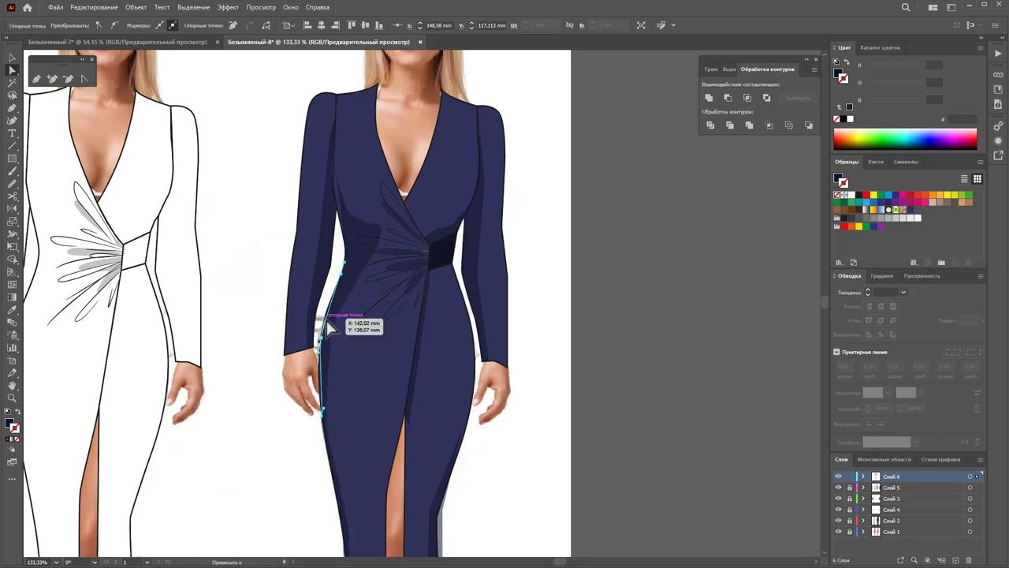
pyautogui.click(219, 421)
pyautogui.scroll(-5, 613, 305)
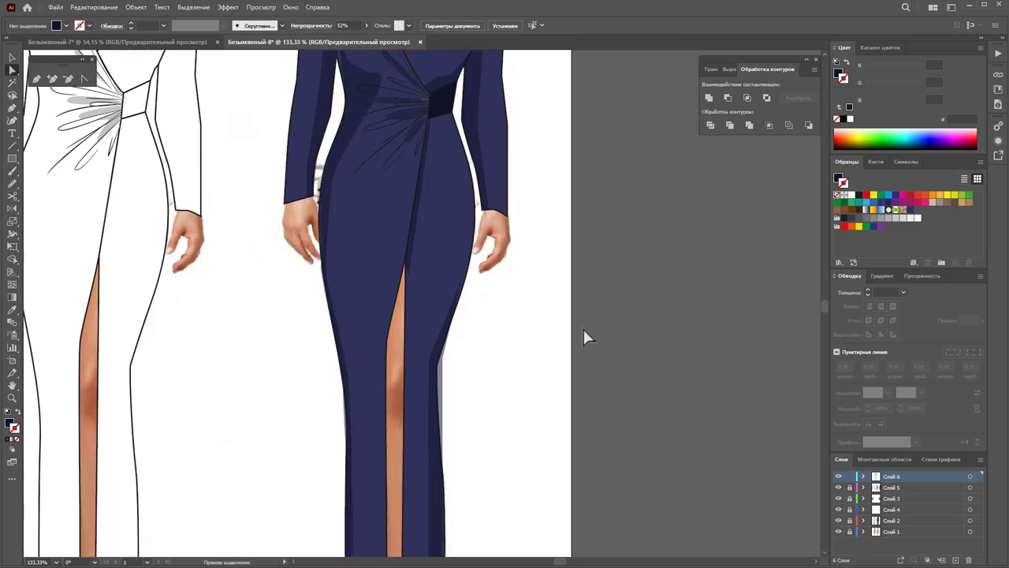
pyautogui.click(442, 386)
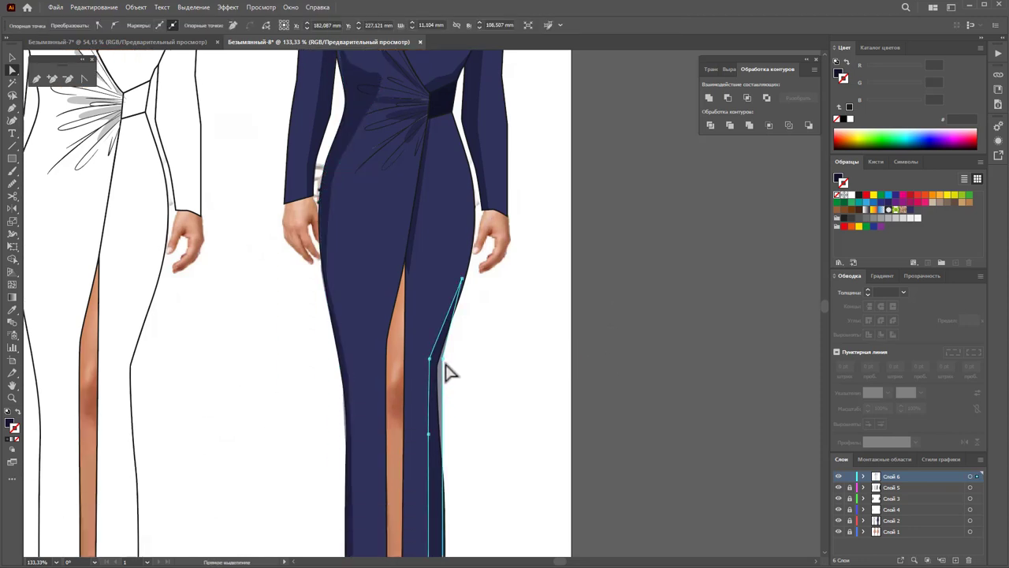
pyautogui.moveTo(447, 368); pyautogui.dragTo(446, 372)
pyautogui.scroll(-3, 512, 390)
pyautogui.click(512, 390)
# - Zoom out to both figures and lower the left shading panel's opacity to about 22%
pyautogui.press('z')
pyautogui.keyDown('alt'); pyautogui.click(435, 228); pyautogui.keyUp('alt')
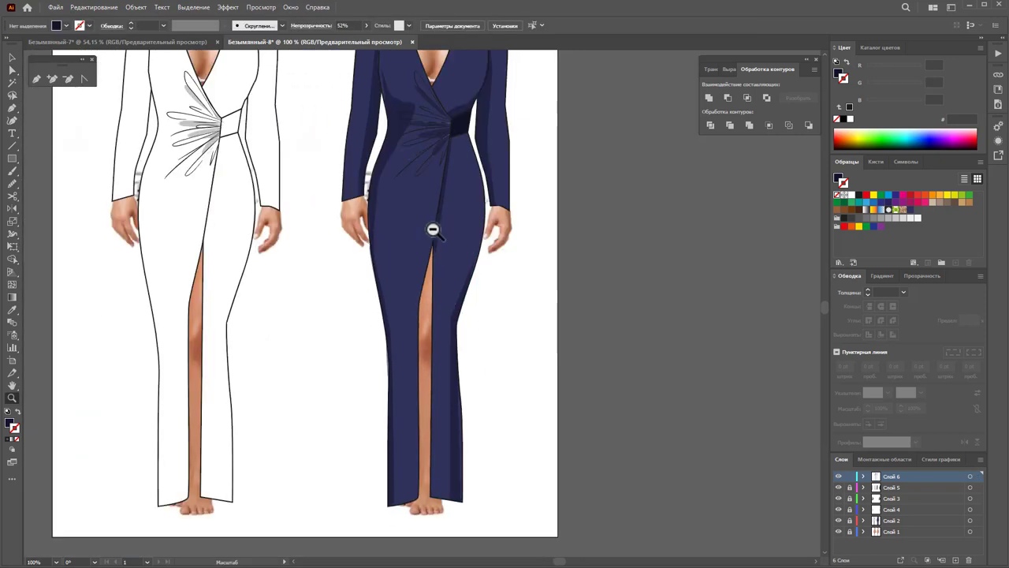
pyautogui.keyDown('alt'); pyautogui.click(513, 210); pyautogui.keyUp('alt')
pyautogui.scroll(1, 476, 292)
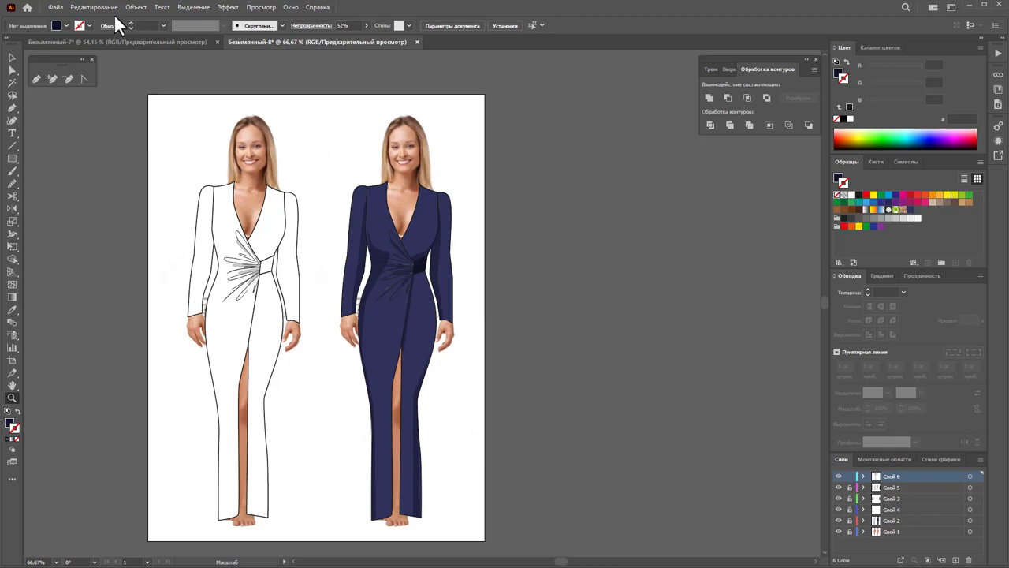
pyautogui.click(12, 56)
pyautogui.click(369, 284)
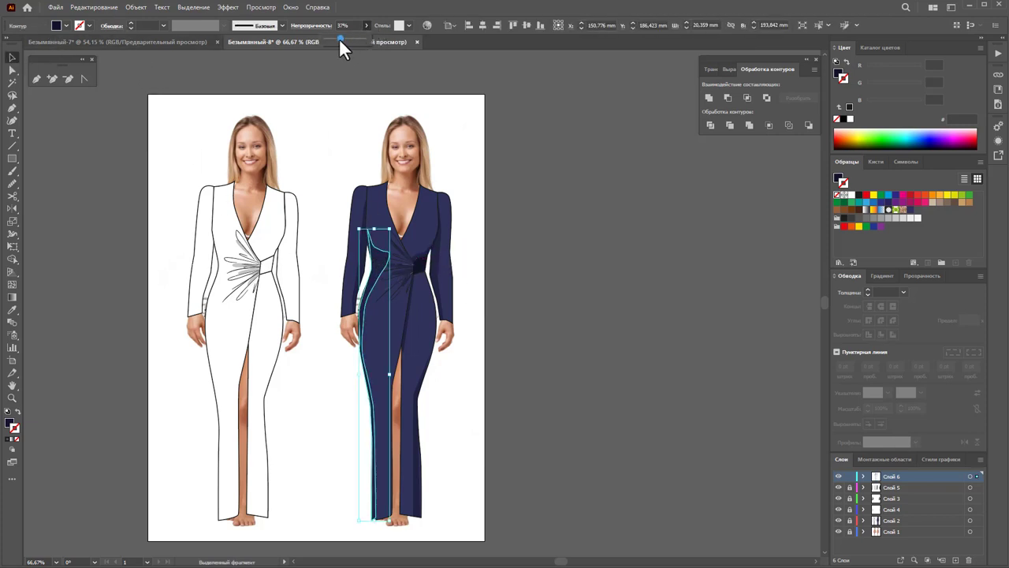
pyautogui.moveTo(345, 37); pyautogui.dragTo(332, 40)
pyautogui.click(520, 236)
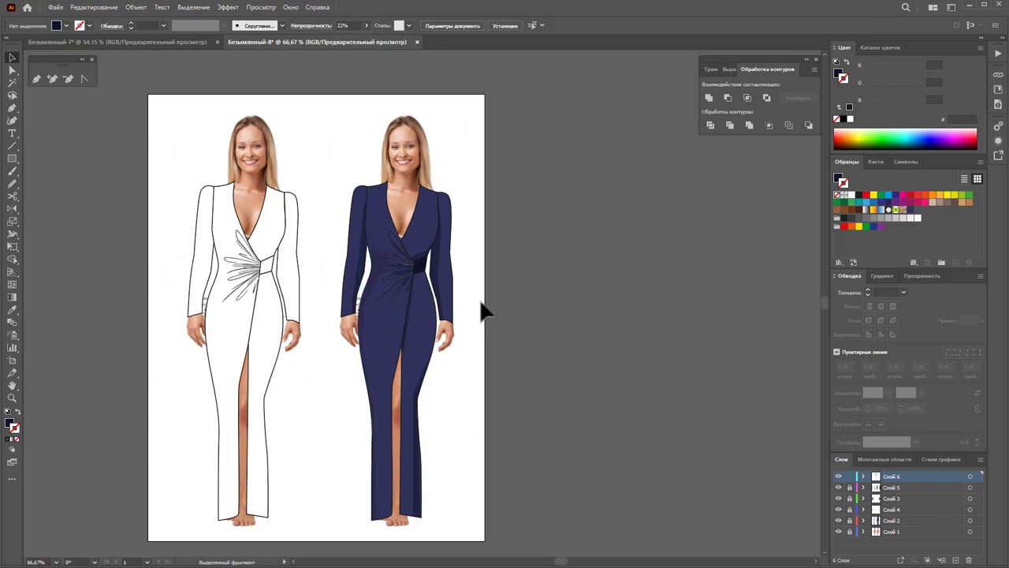
# - Set the right sleeve shading and left shading panel to 27% opacity
pyautogui.click(441, 267)
pyautogui.keyDown('shift'); pyautogui.click(368, 246); pyautogui.keyUp('shift')
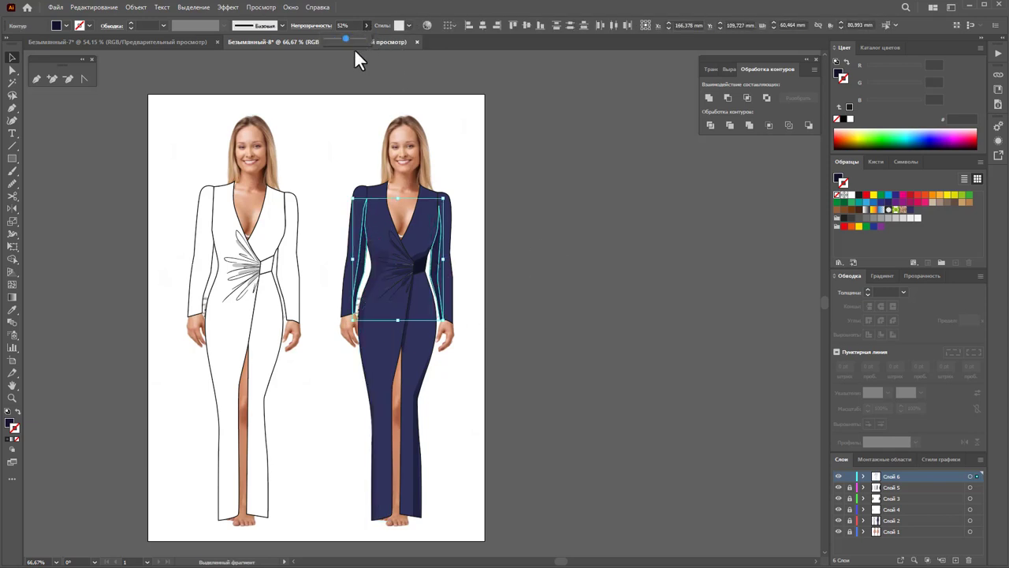
pyautogui.moveTo(345, 37); pyautogui.dragTo(336, 40)
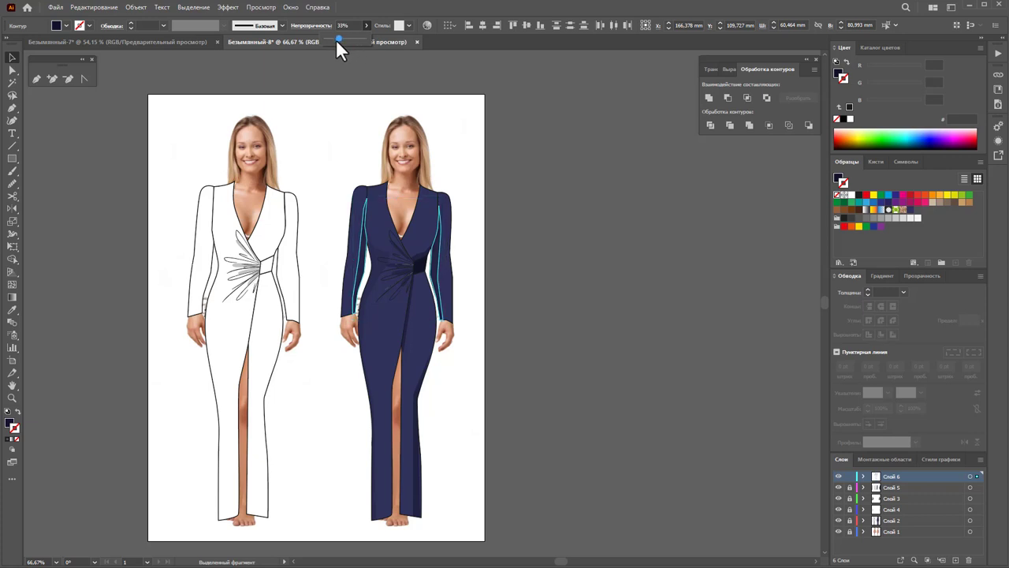
pyautogui.click(538, 263)
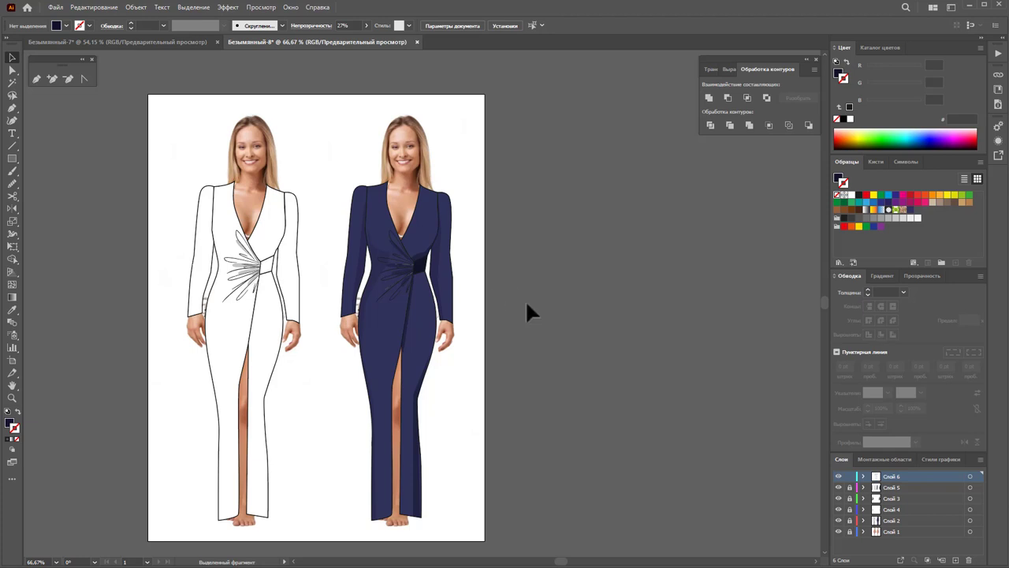
pyautogui.click(12, 398)
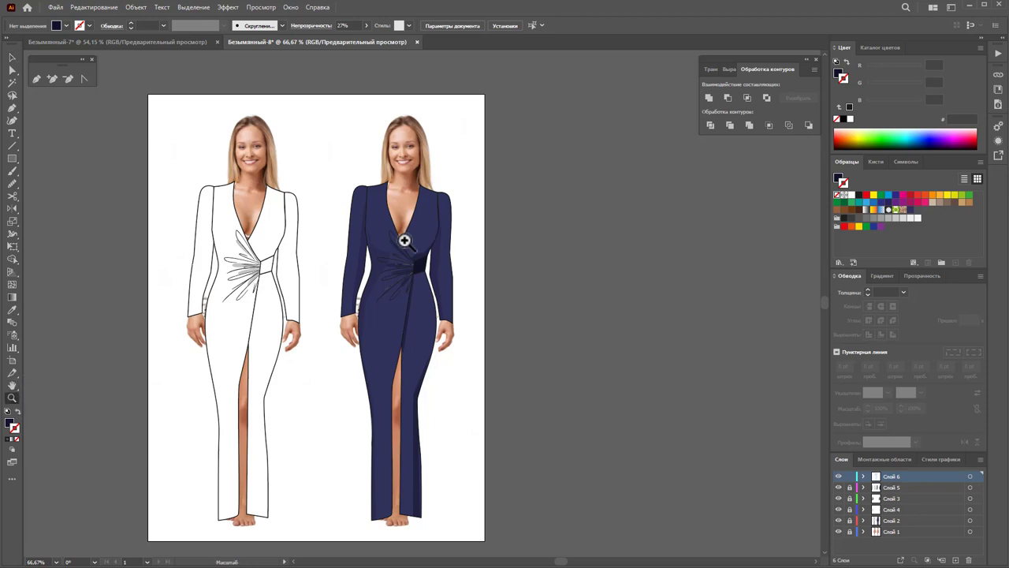
# - Zoom in on the navy dress's bodice and add a new layer for the shadows
pyautogui.moveTo(403, 240); pyautogui.dragTo(473, 300)
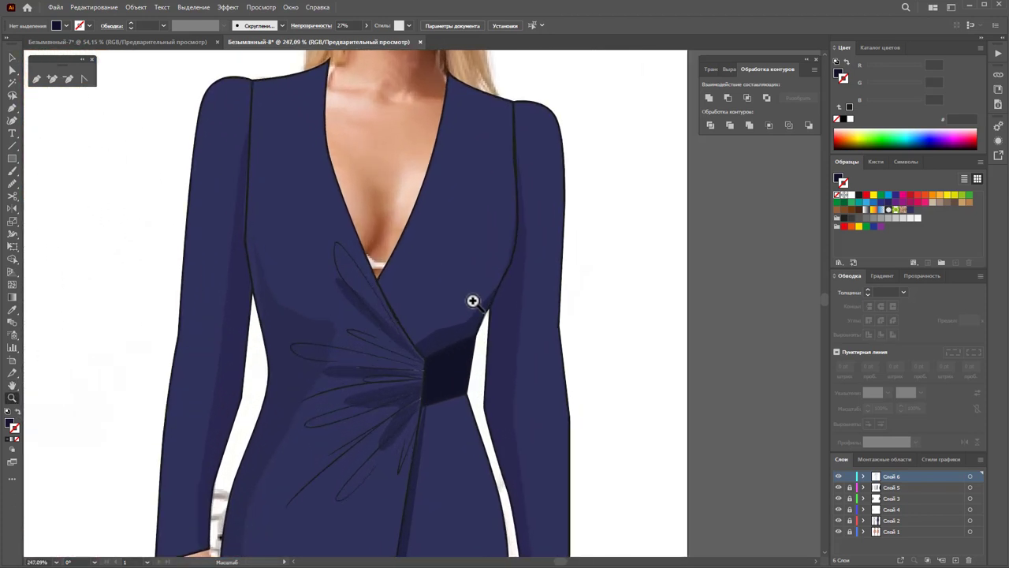
pyautogui.scroll(1, 473, 300)
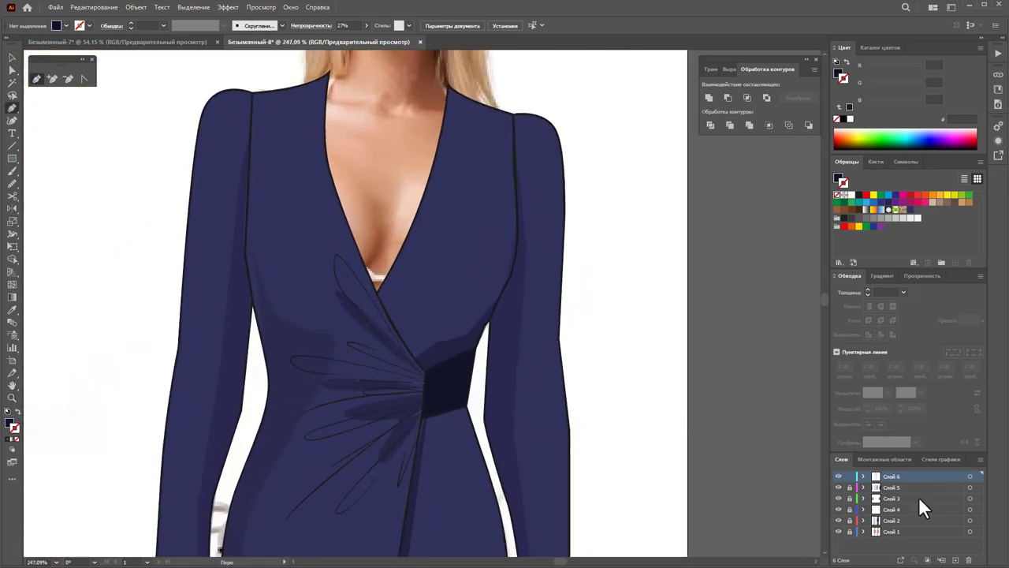
pyautogui.click(956, 560)
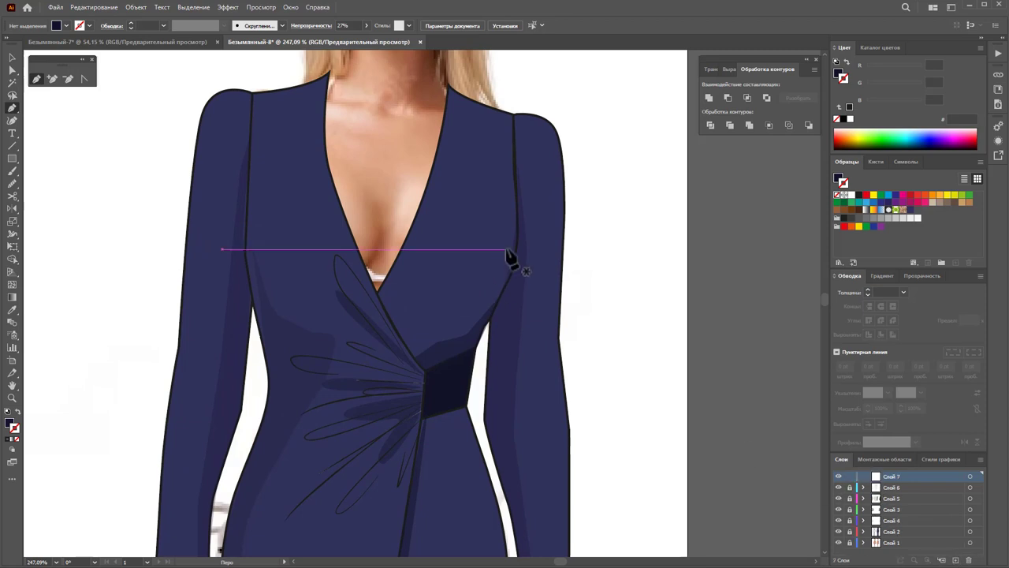
# - Draw a closed dark shadow shape beside the right side of the neckline
pyautogui.click(466, 198)
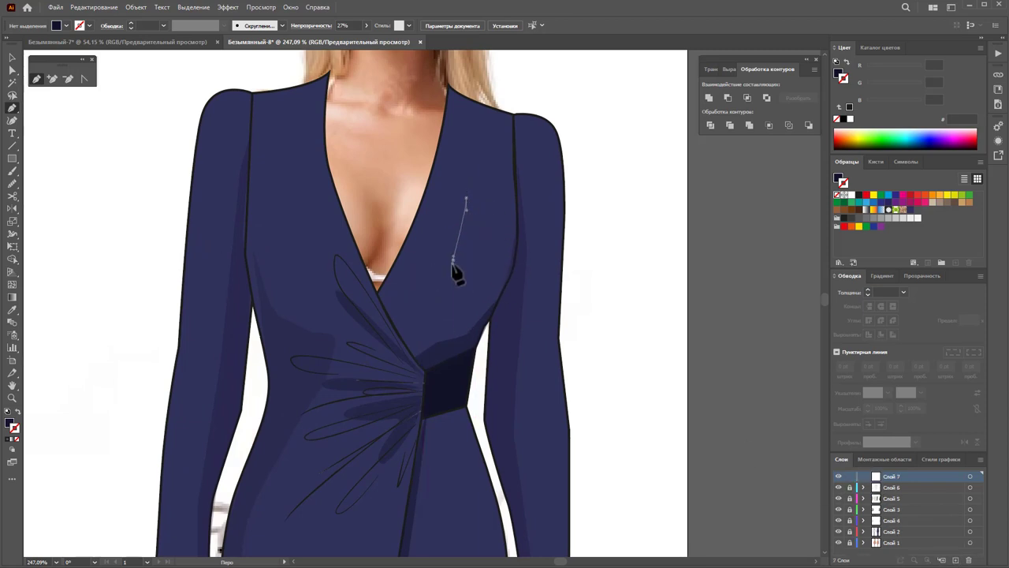
pyautogui.click(454, 258)
pyautogui.click(427, 296)
pyautogui.click(443, 311)
pyautogui.click(478, 231)
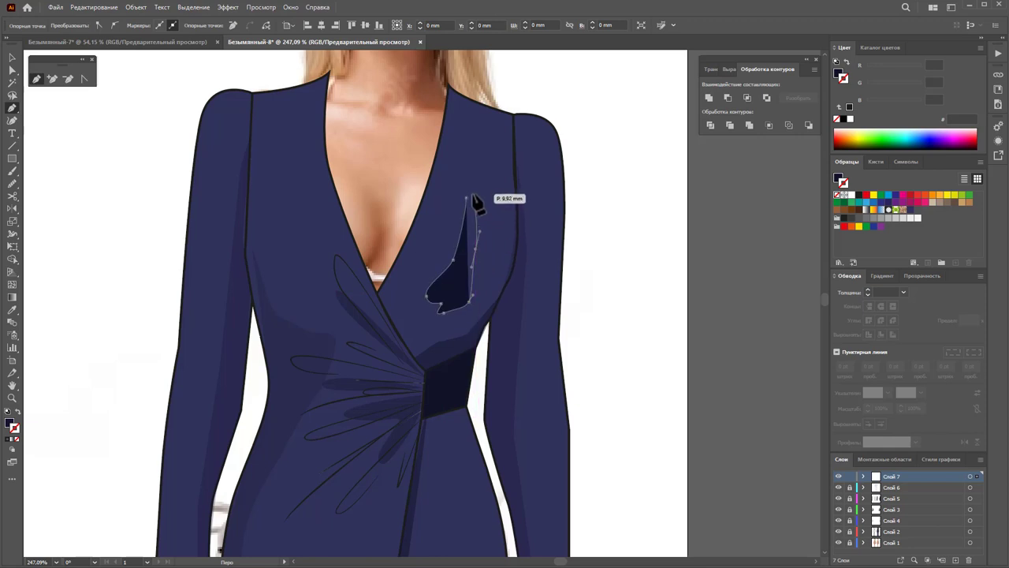
pyautogui.click(466, 198)
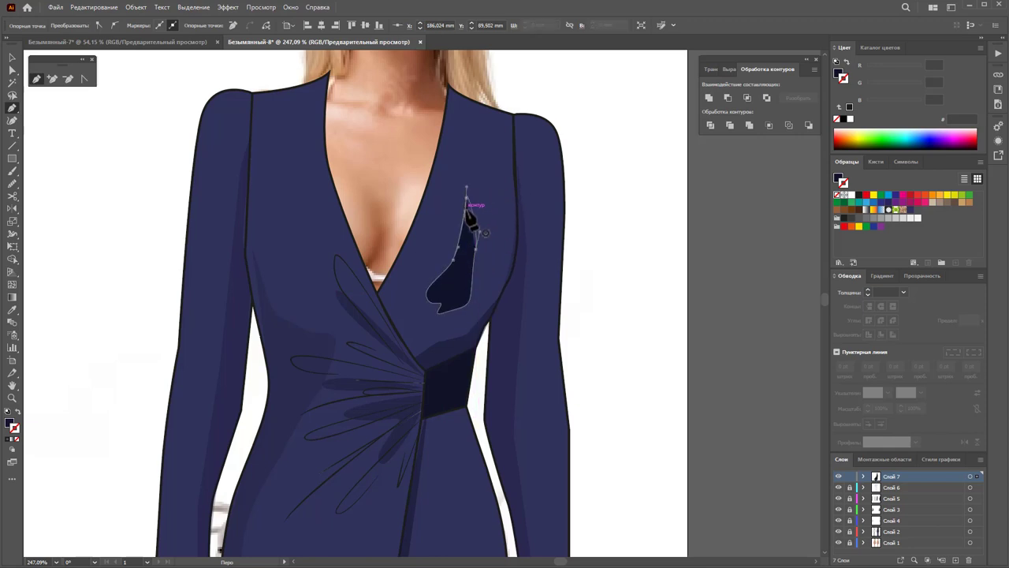
# - Draw a matching closed shadow shape on the left bodice, then zoom back out
pyautogui.click(279, 169)
pyautogui.click(285, 237)
pyautogui.click(289, 254)
pyautogui.click(305, 302)
pyautogui.click(314, 268)
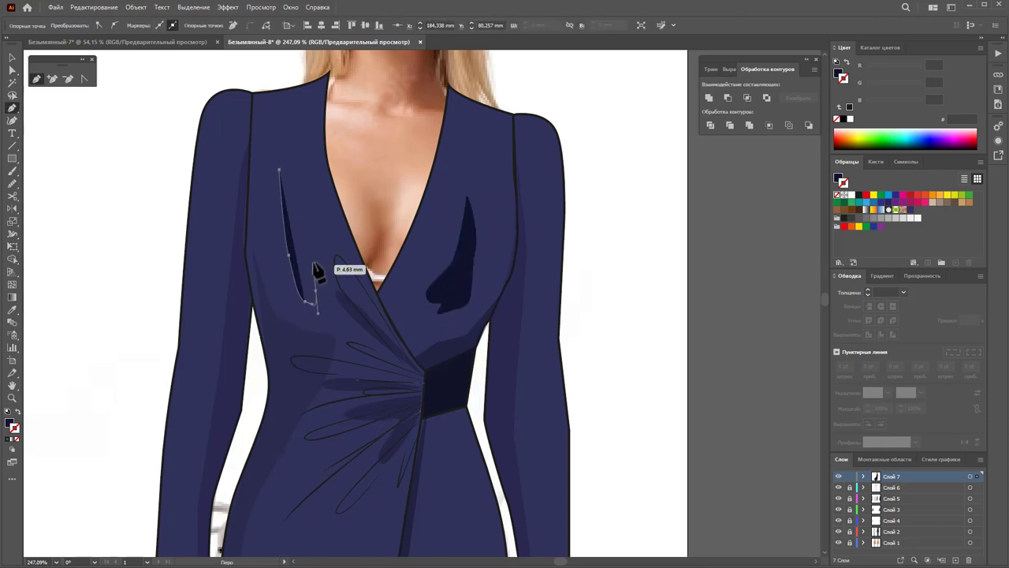
pyautogui.click(305, 219)
pyautogui.click(279, 169)
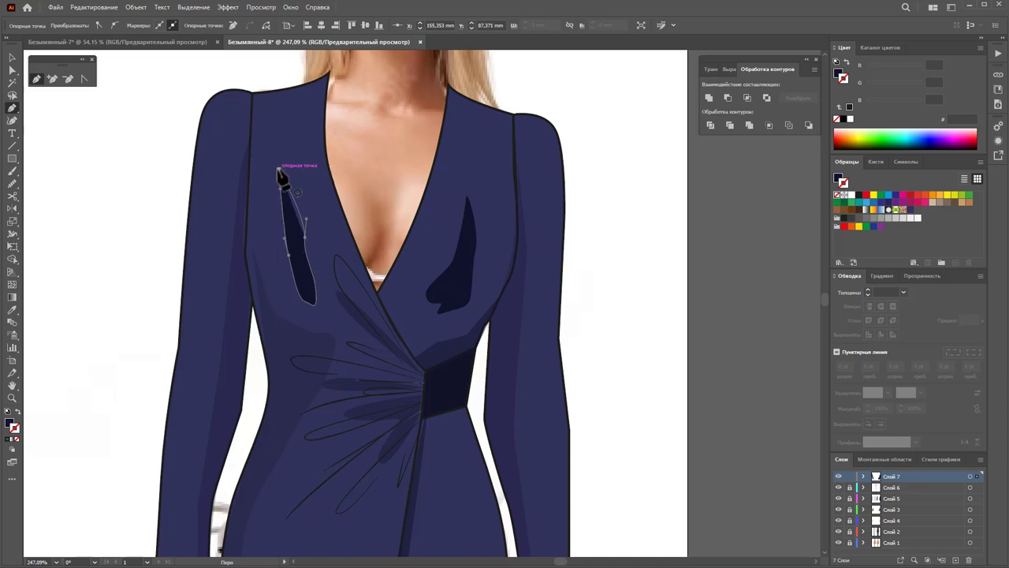
pyautogui.scroll(-5, 364, 237)
pyautogui.keyDown('ctrl'); pyautogui.keyDown('alt'); pyautogui.click(403, 396); pyautogui.keyUp('alt'); pyautogui.keyUp('ctrl')
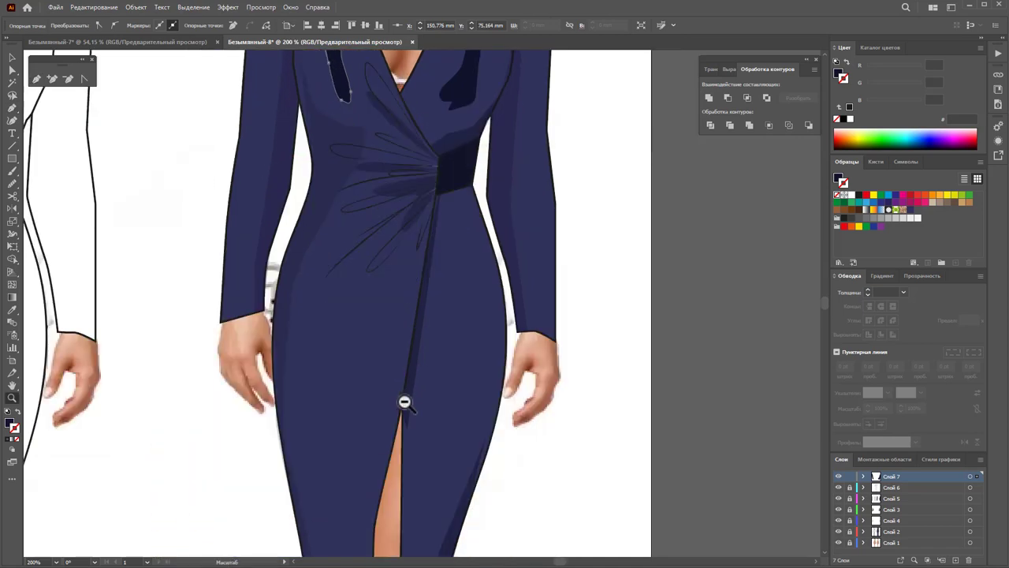
pyautogui.keyDown('ctrl'); pyautogui.keyDown('alt'); pyautogui.click(439, 325); pyautogui.keyUp('alt'); pyautogui.keyUp('ctrl')
# - Zoom out to both figures, deselect the neckline shadow, and return to the drawing tool
pyautogui.keyDown('ctrl'); pyautogui.keyDown('alt'); pyautogui.click(439, 325); pyautogui.keyUp('alt'); pyautogui.keyUp('ctrl')
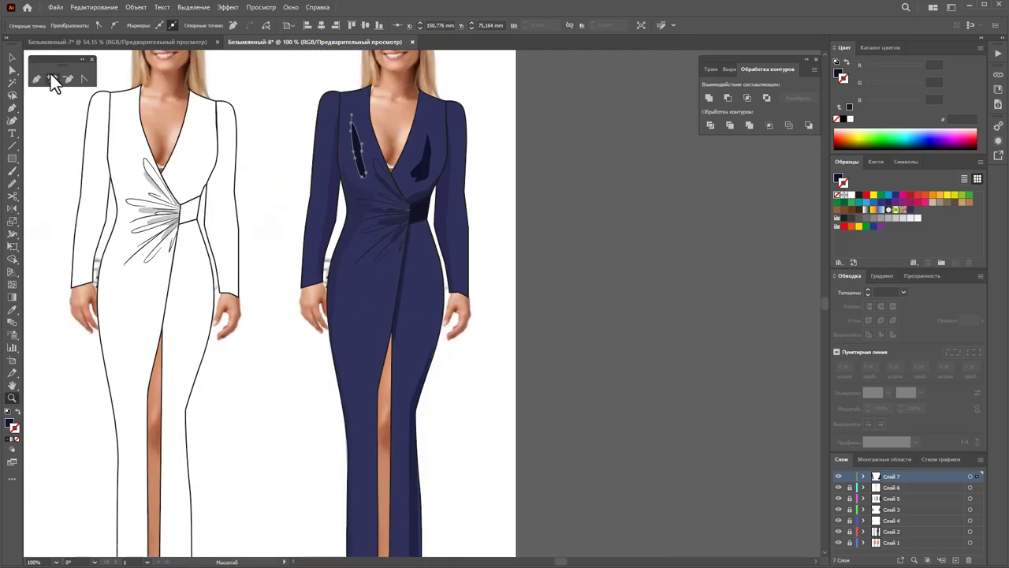
pyautogui.click(12, 58)
pyautogui.click(274, 375)
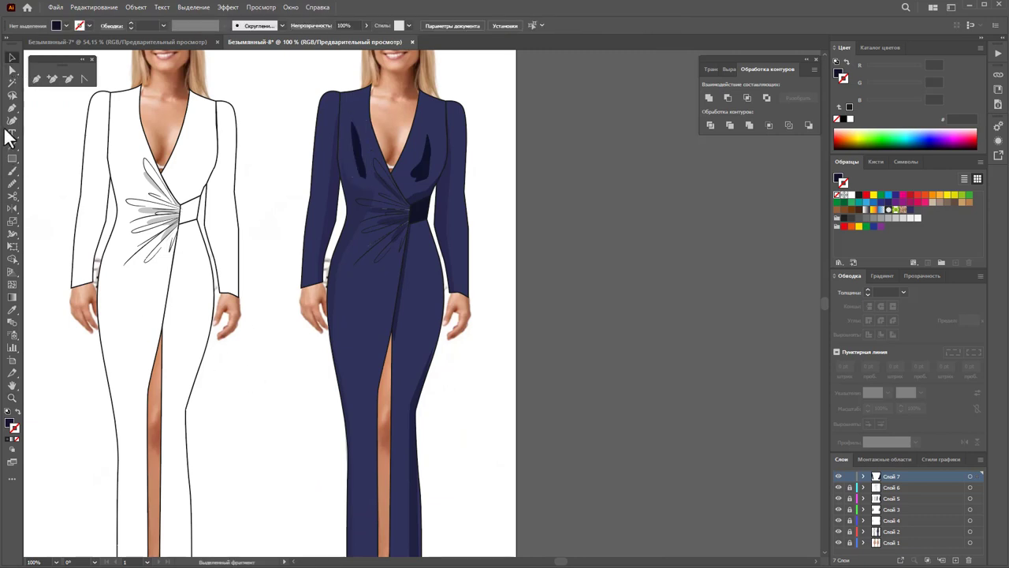
pyautogui.click(12, 108)
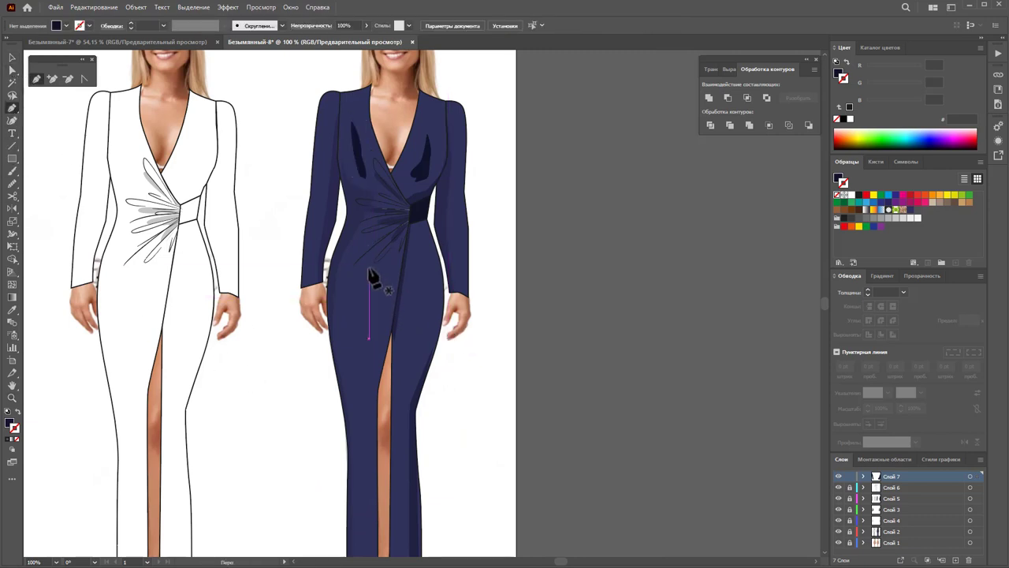
# - Draw a thin dark sliver shadow down the left side of the skirt
pyautogui.click(352, 338)
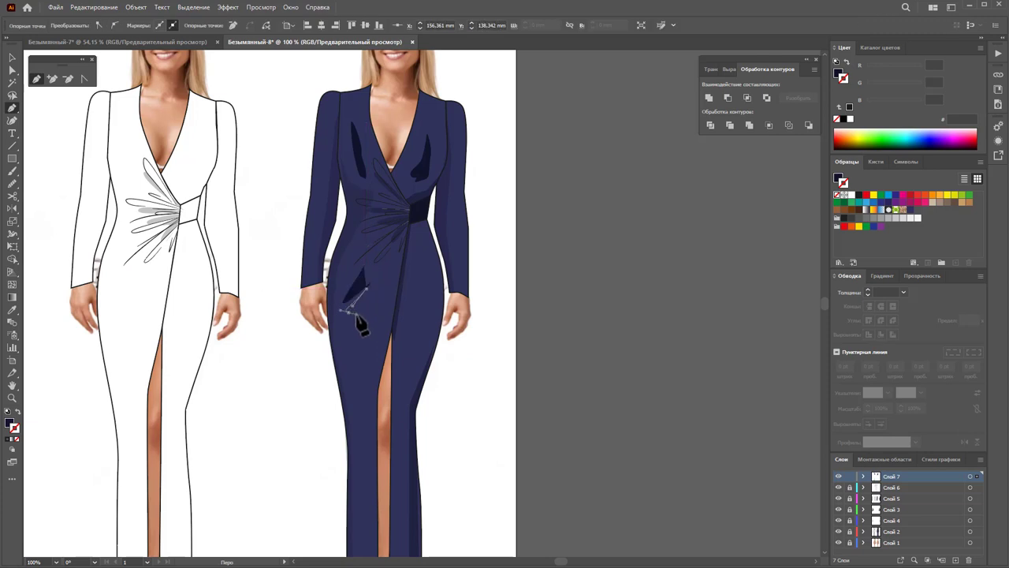
pyautogui.click(356, 348)
pyautogui.click(357, 359)
pyautogui.click(358, 368)
pyautogui.click(356, 402)
pyautogui.click(359, 337)
pyautogui.click(350, 310)
pyautogui.click(374, 298)
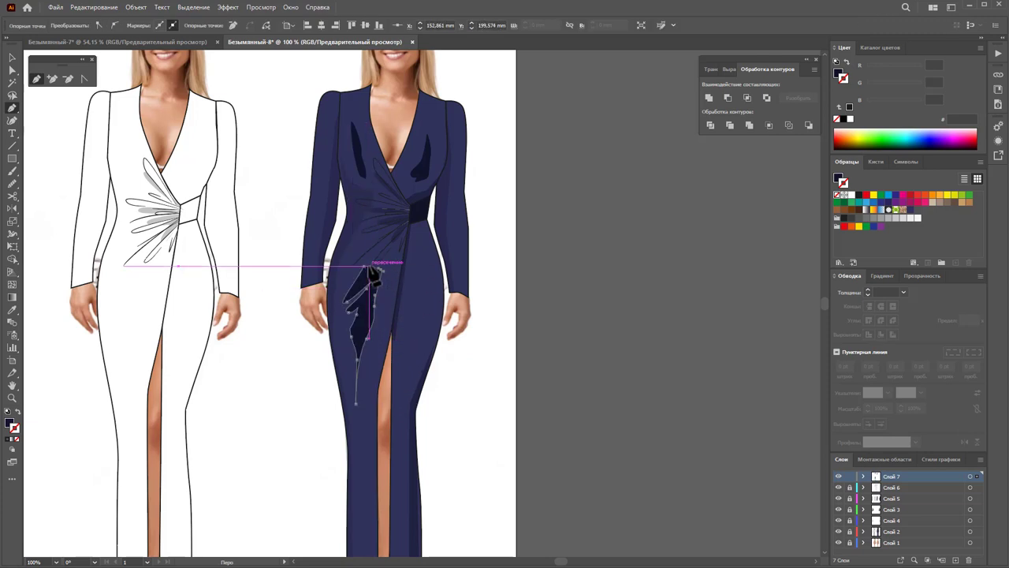
pyautogui.click(381, 288)
pyautogui.click(364, 266)
pyautogui.press('Escape')
# - Draw a closed shading shape along the dress's right side down the skirt slit
pyautogui.click(422, 265)
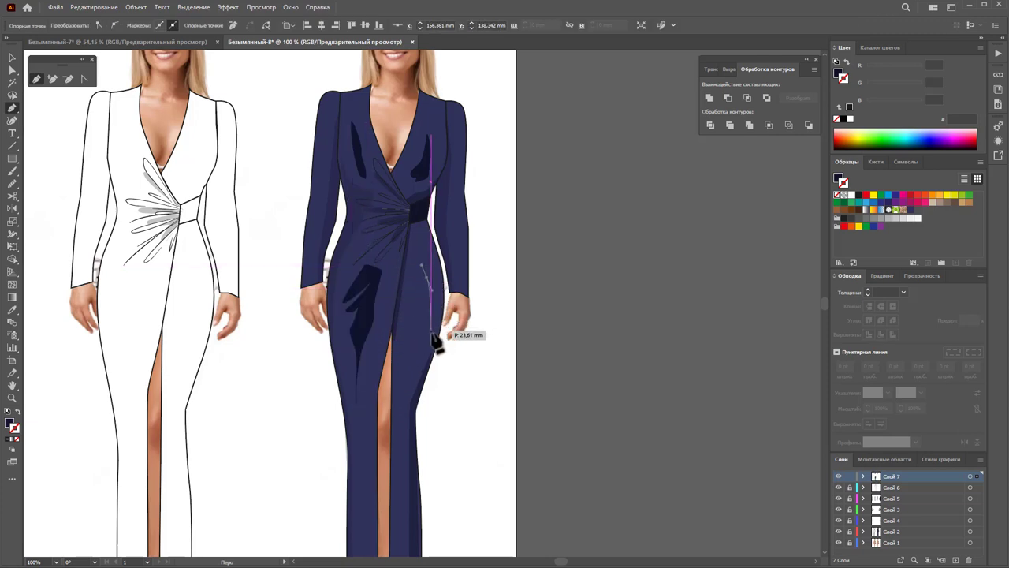
pyautogui.click(428, 282)
pyautogui.click(418, 366)
pyautogui.scroll(-2, 417, 366)
pyautogui.click(405, 383)
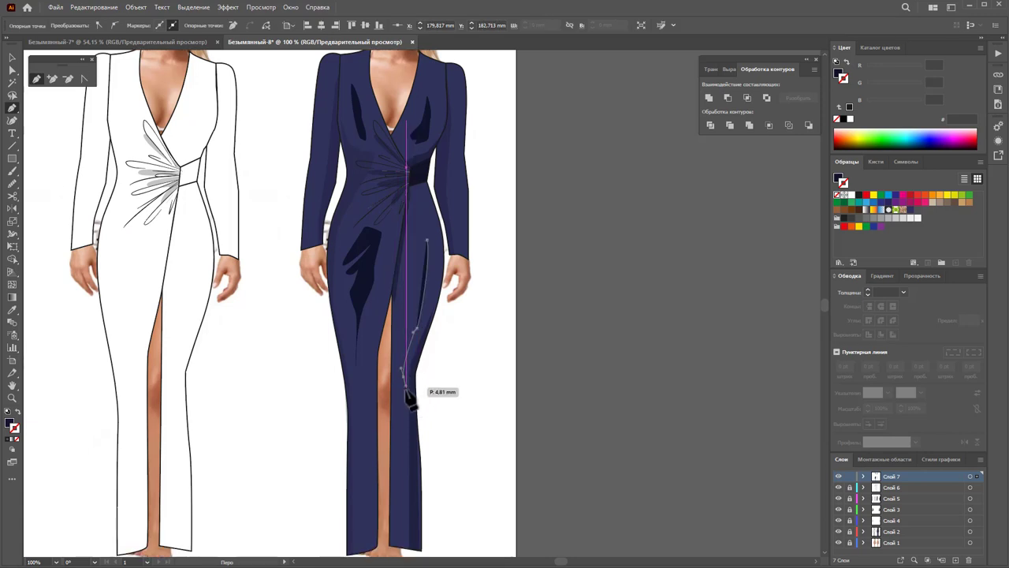
pyautogui.click(403, 503)
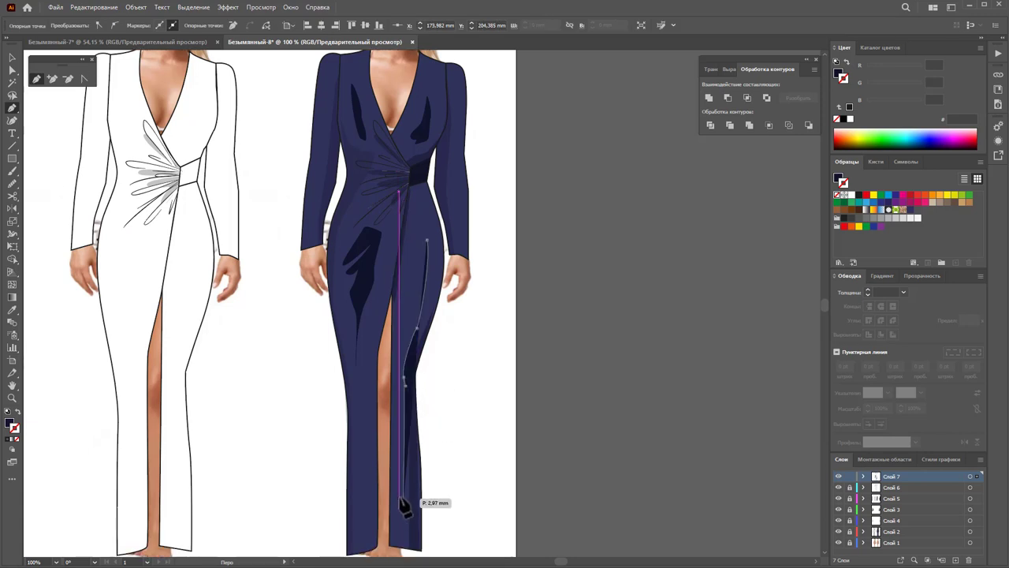
pyautogui.click(403, 385)
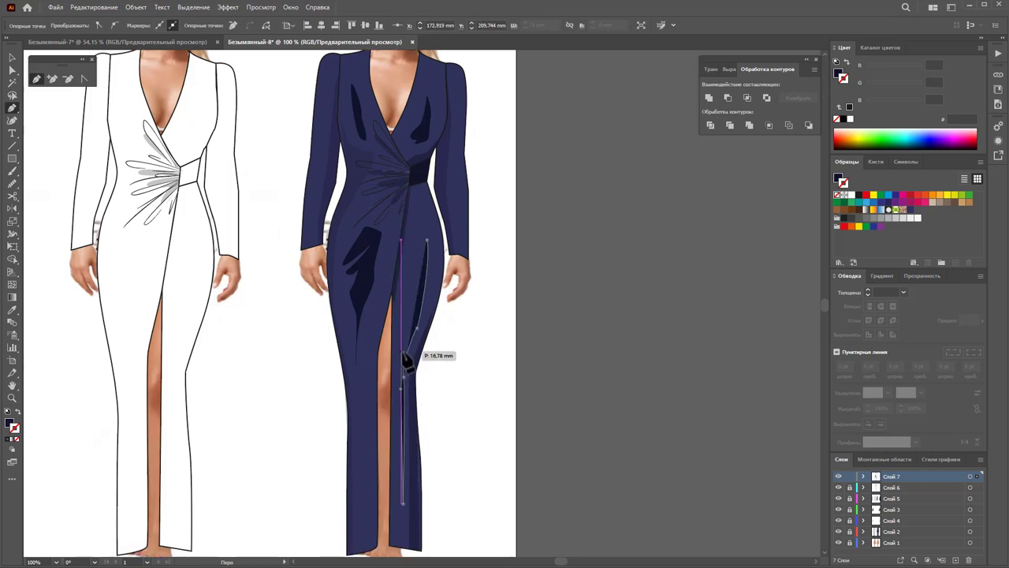
pyautogui.click(426, 240)
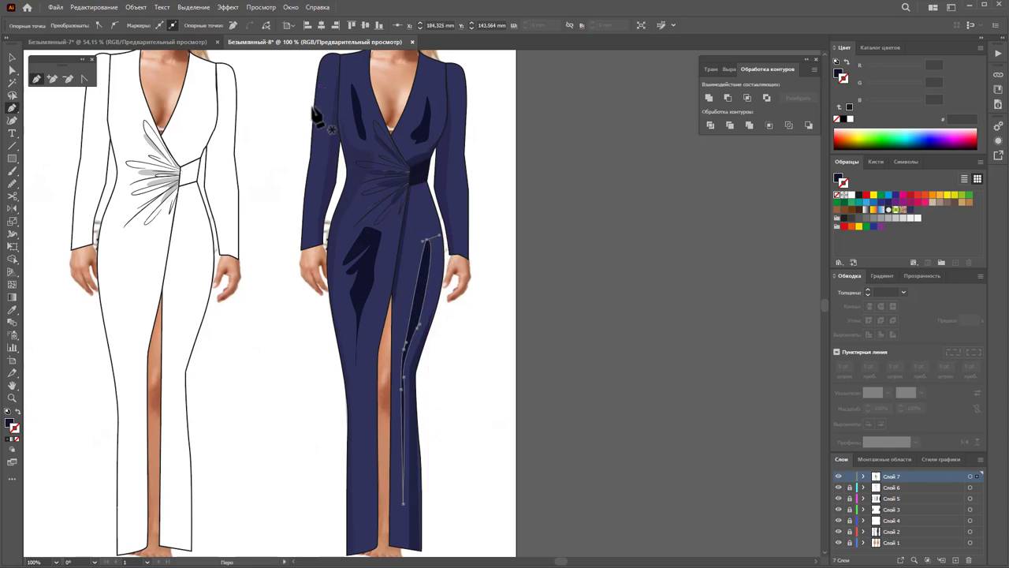
# - Draw curved shading shapes down the left and right sleeves
pyautogui.scroll(5, 330, 75)
pyautogui.click(330, 82)
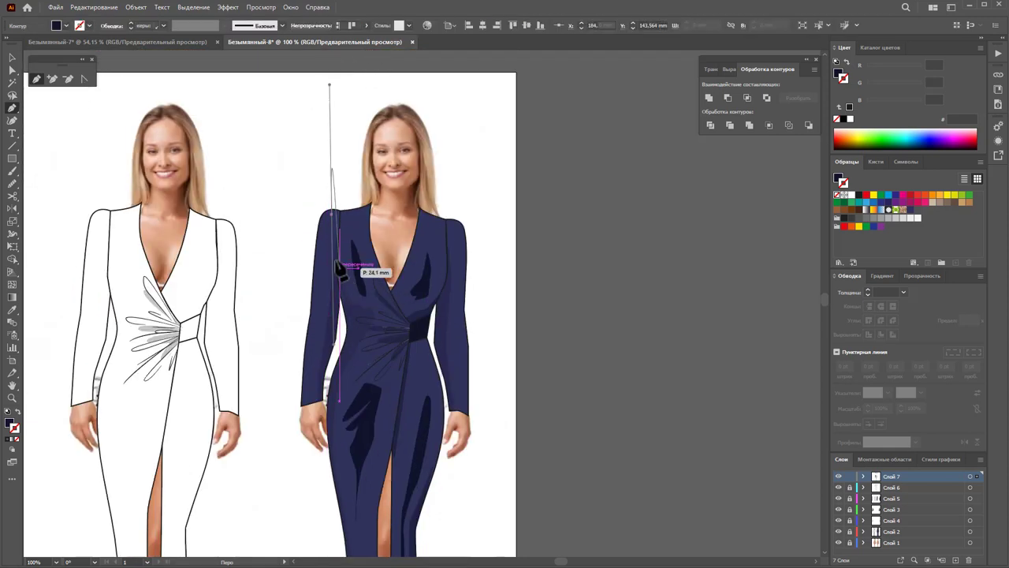
pyautogui.hotkey('ctrl', 'z')
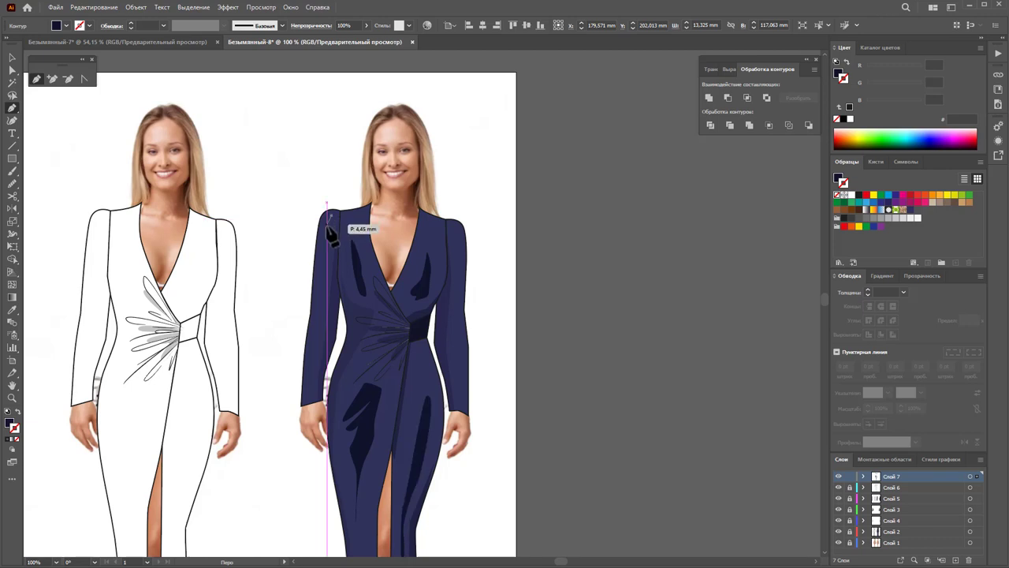
pyautogui.moveTo(331, 213); pyautogui.dragTo(332, 272)
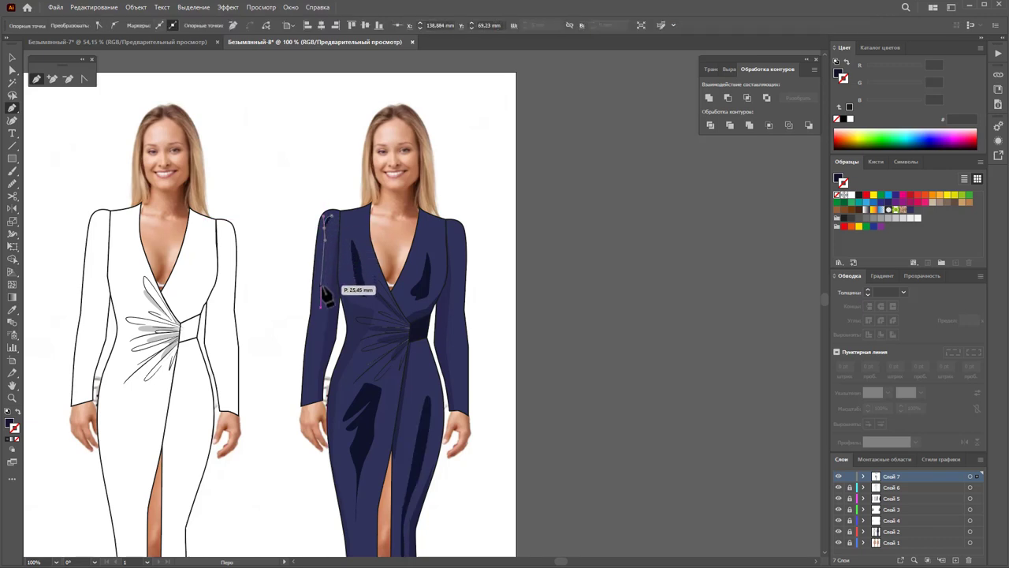
pyautogui.moveTo(331, 272); pyautogui.dragTo(334, 219)
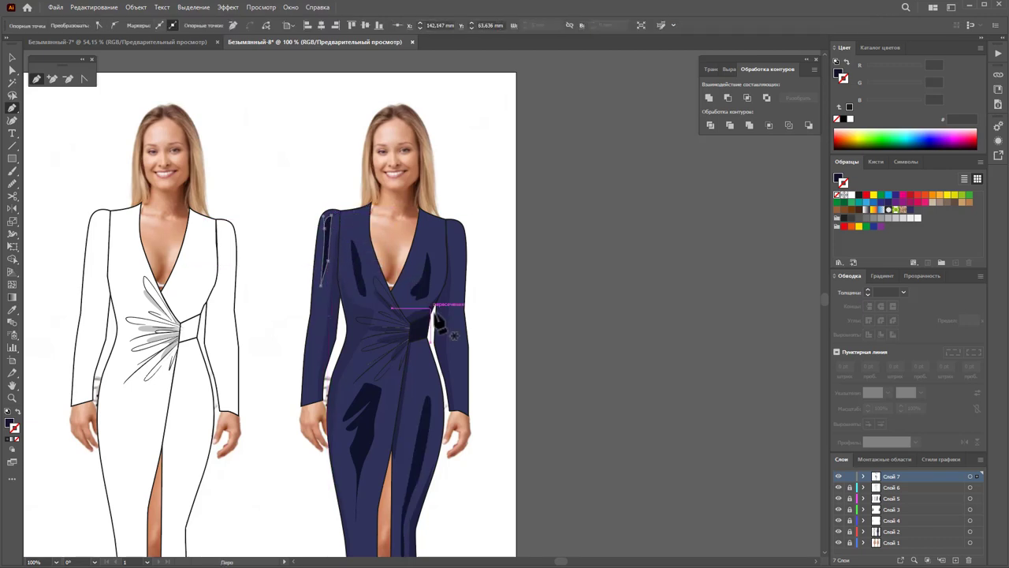
pyautogui.click(457, 285)
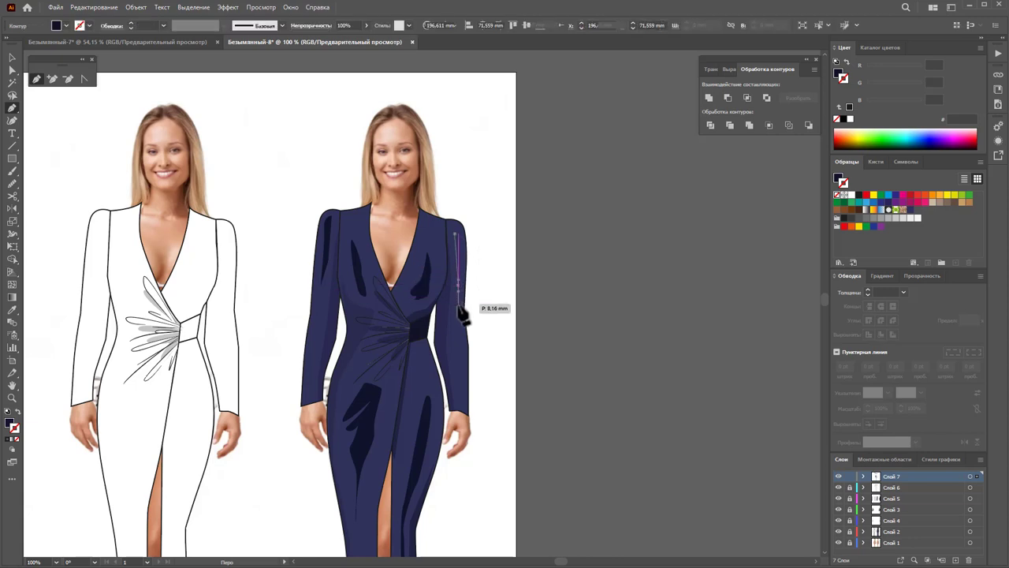
pyautogui.moveTo(464, 339); pyautogui.dragTo(462, 334)
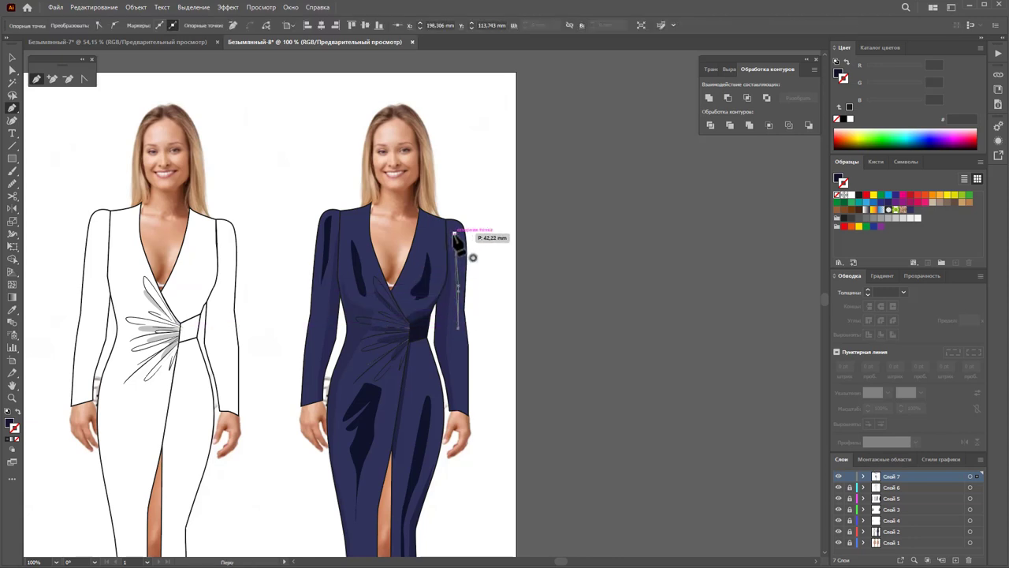
pyautogui.click(461, 235)
# - Select all the shading shapes and give them a navy #31335B fill with no stroke
pyautogui.click(11, 57)
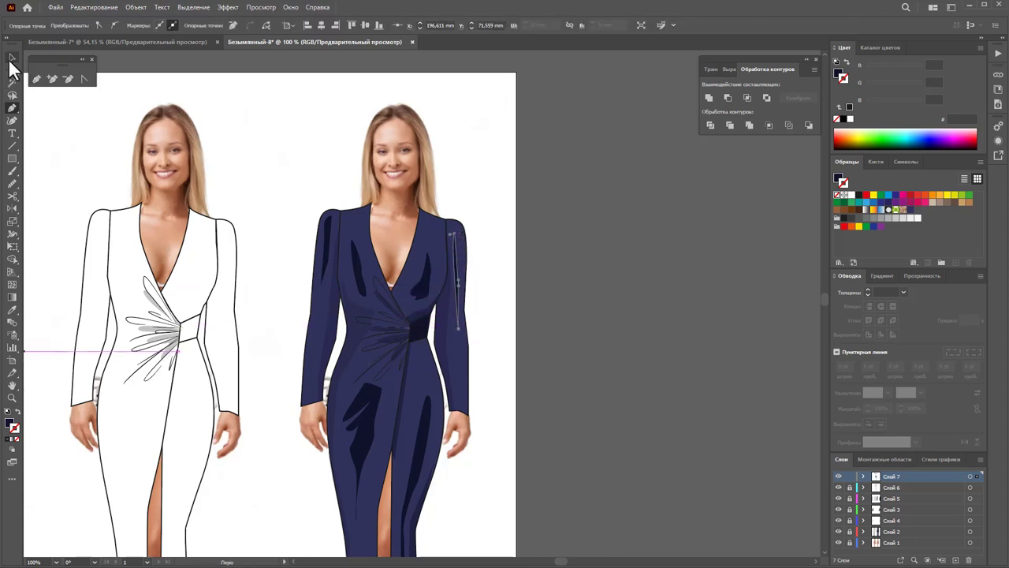
pyautogui.click(566, 251)
pyautogui.scroll(-2, 567, 243)
pyautogui.hotkey('ctrl', 'a')
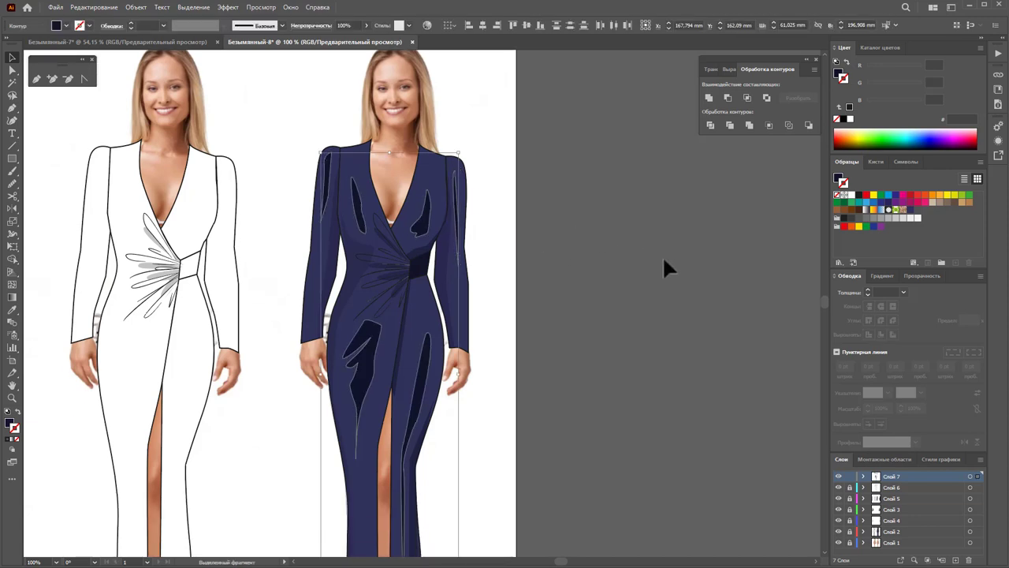
pyautogui.click(910, 210)
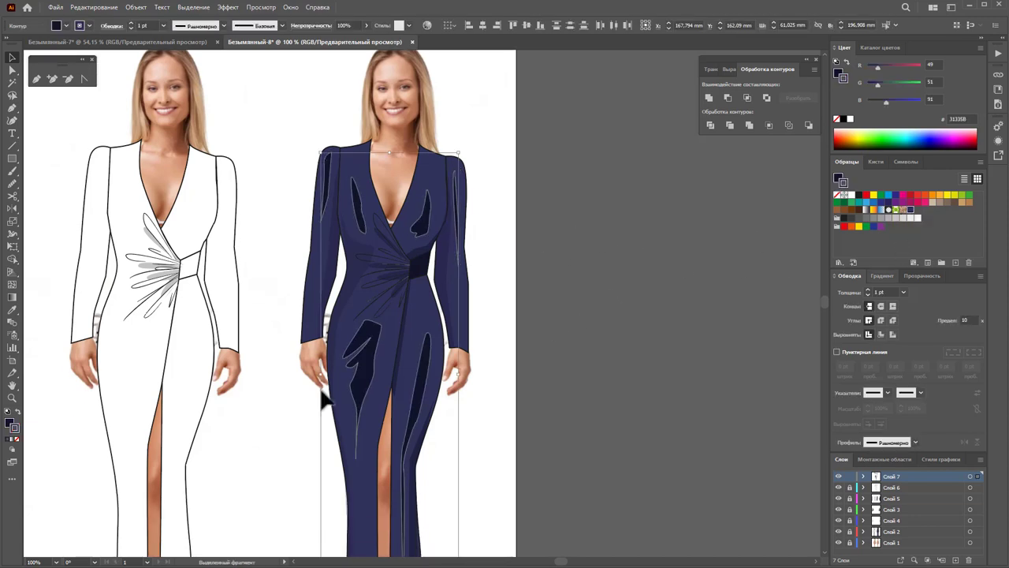
pyautogui.click(16, 439)
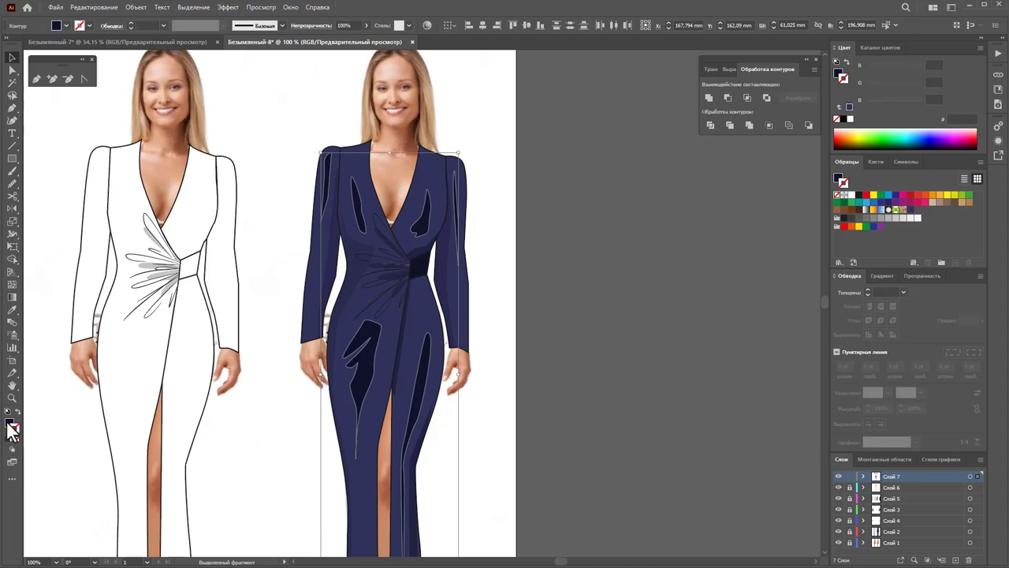
pyautogui.click(911, 210)
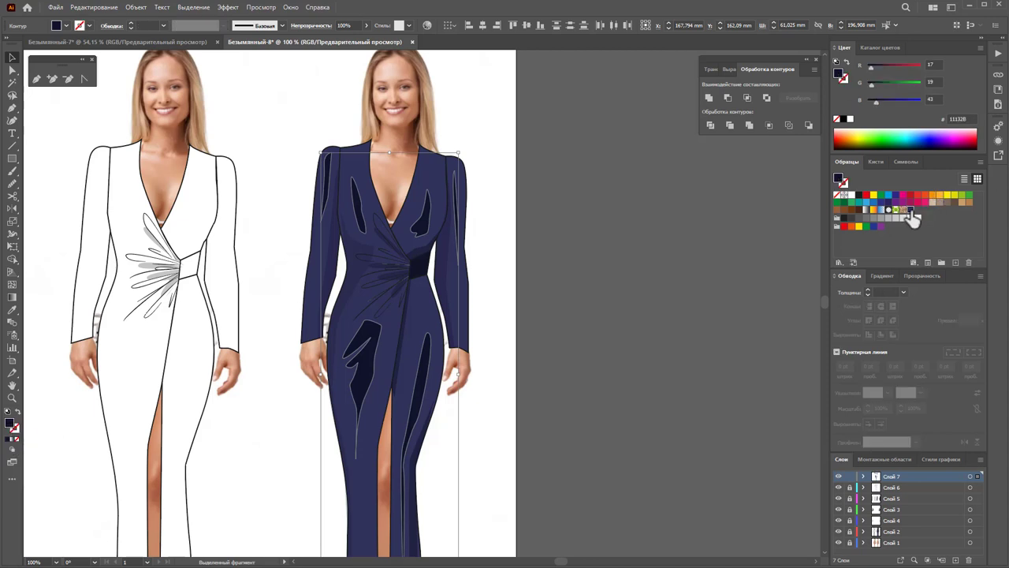
pyautogui.scroll(-2, 483, 304)
# - Change the shapes' fill to lavender #9399CE and lower their opacity to 31%
pyautogui.hotkey('ctrl', 'shift', 'a')
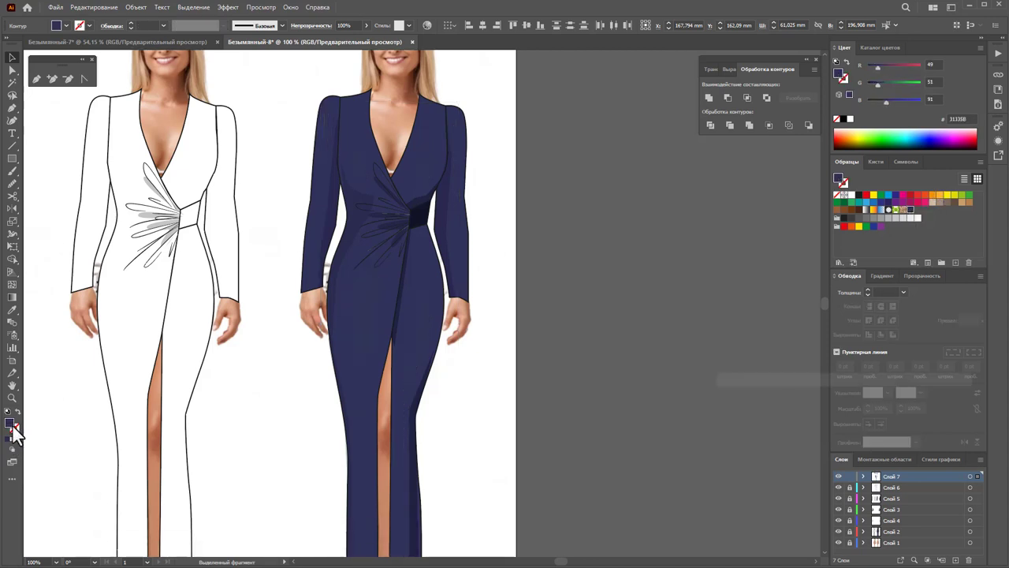
pyautogui.doubleClick(11, 424)
pyautogui.moveTo(781, 370); pyautogui.dragTo(652, 264)
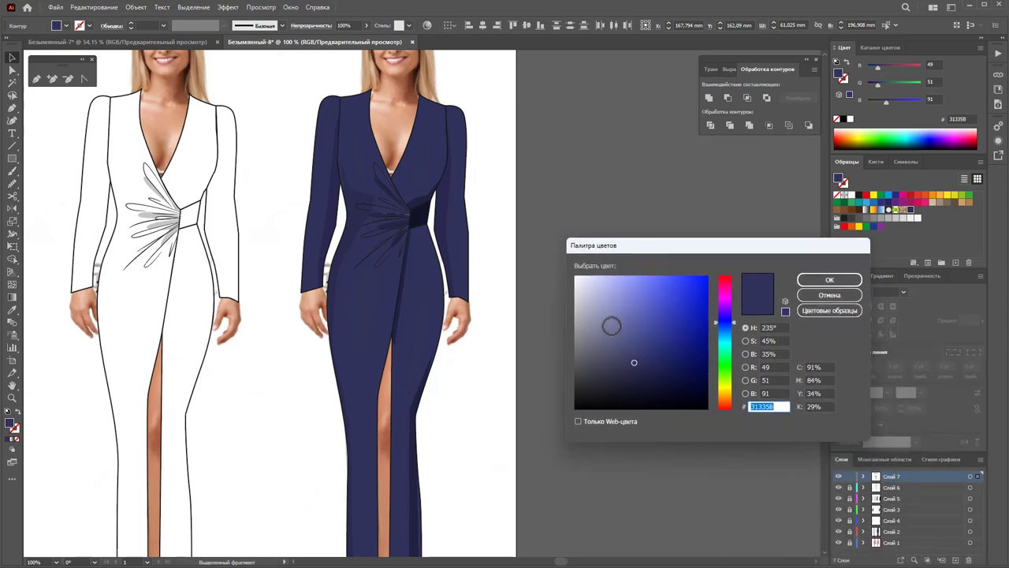
pyautogui.moveTo(622, 318); pyautogui.dragTo(613, 301)
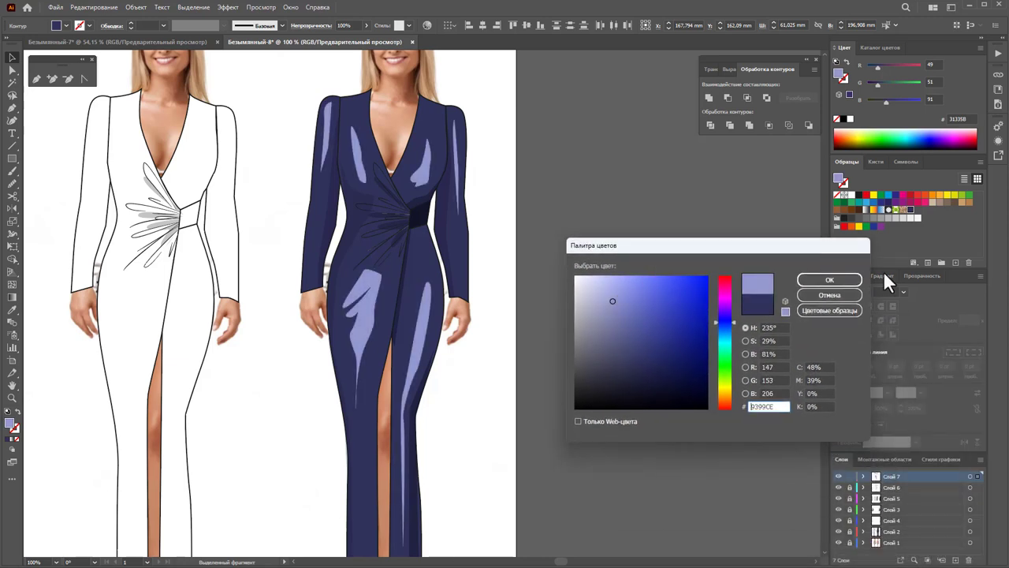
pyautogui.click(849, 281)
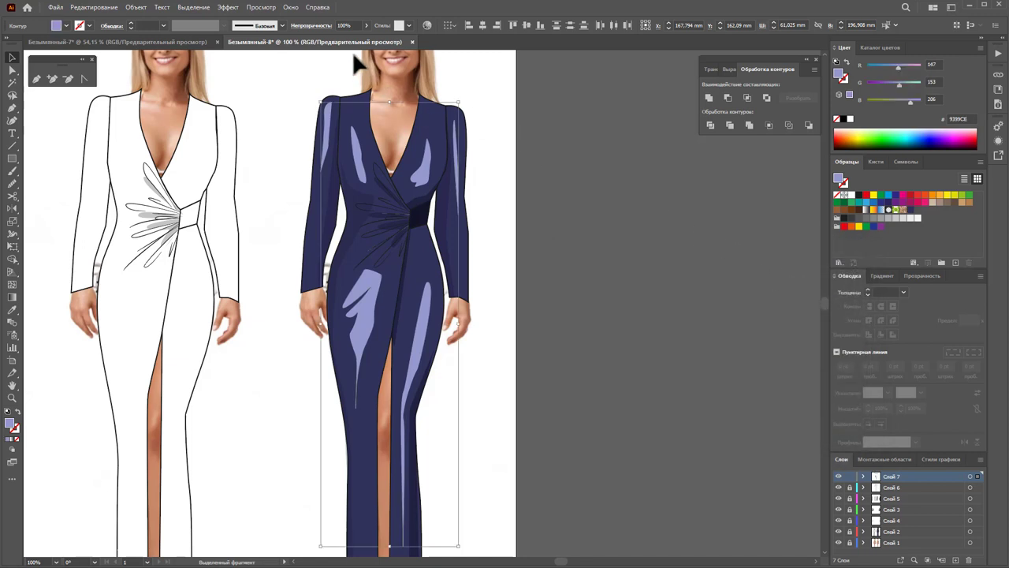
pyautogui.moveTo(357, 38); pyautogui.dragTo(339, 46)
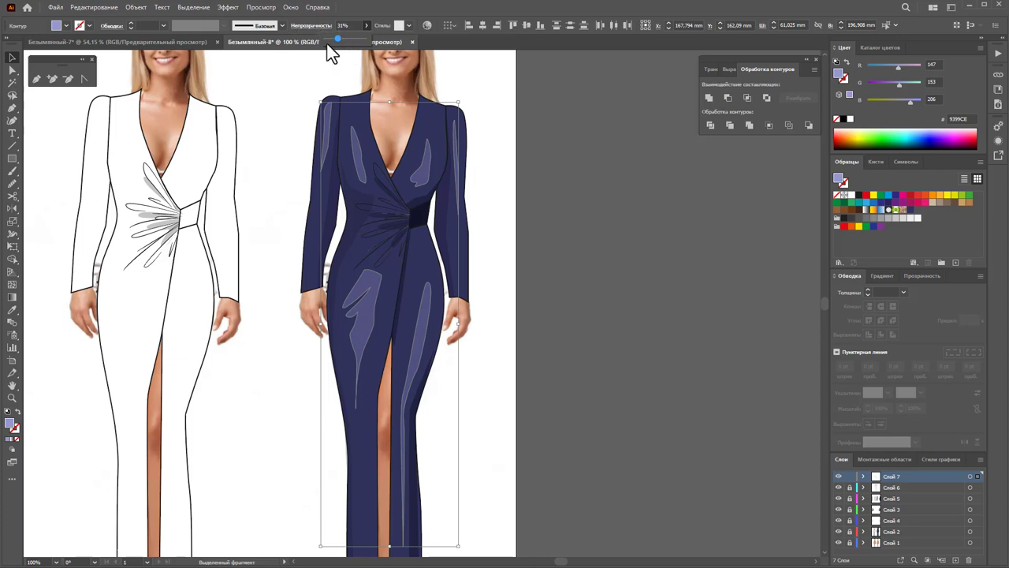
# - Apply a Gaussian Blur of 26.731 px radius to the lavender highlight shapes
pyautogui.click(227, 7)
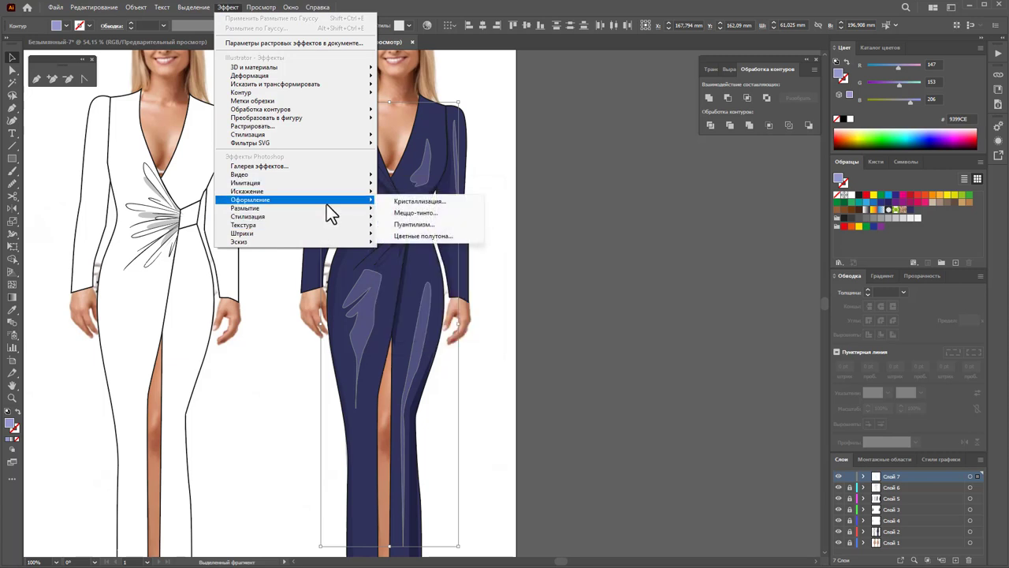
pyautogui.moveTo(245, 207)
pyautogui.click(422, 231)
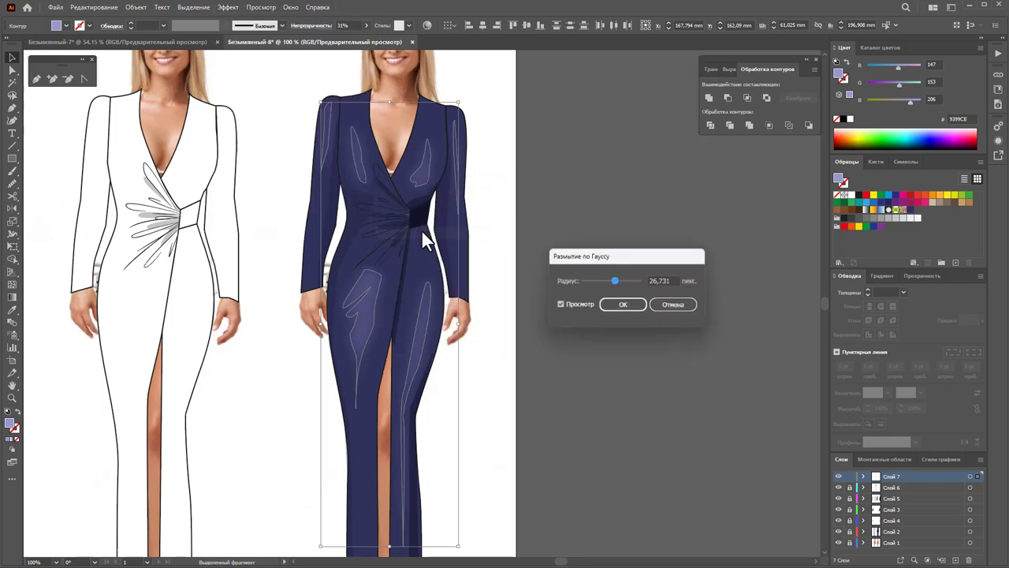
pyautogui.click(624, 305)
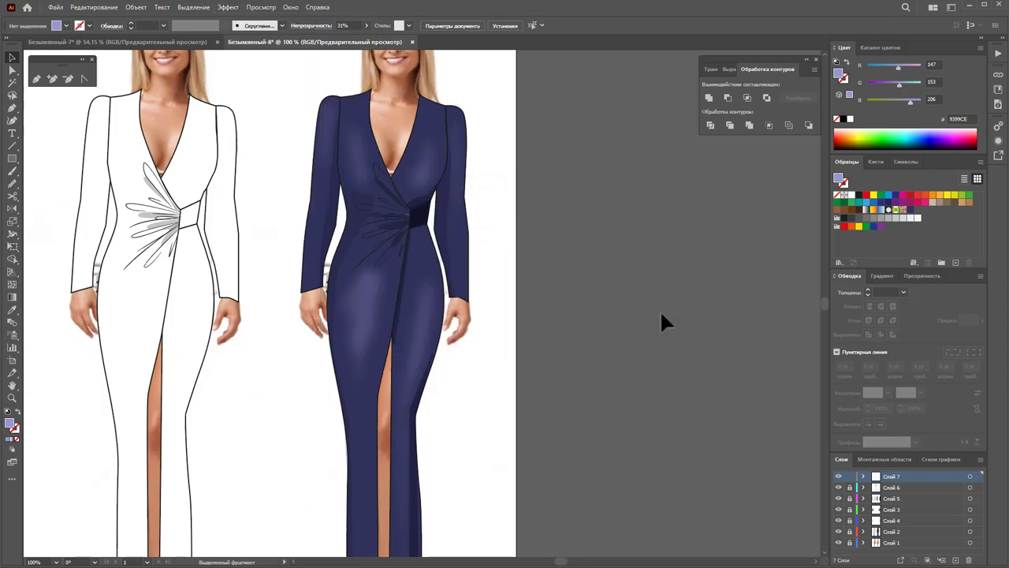
pyautogui.click(360, 309)
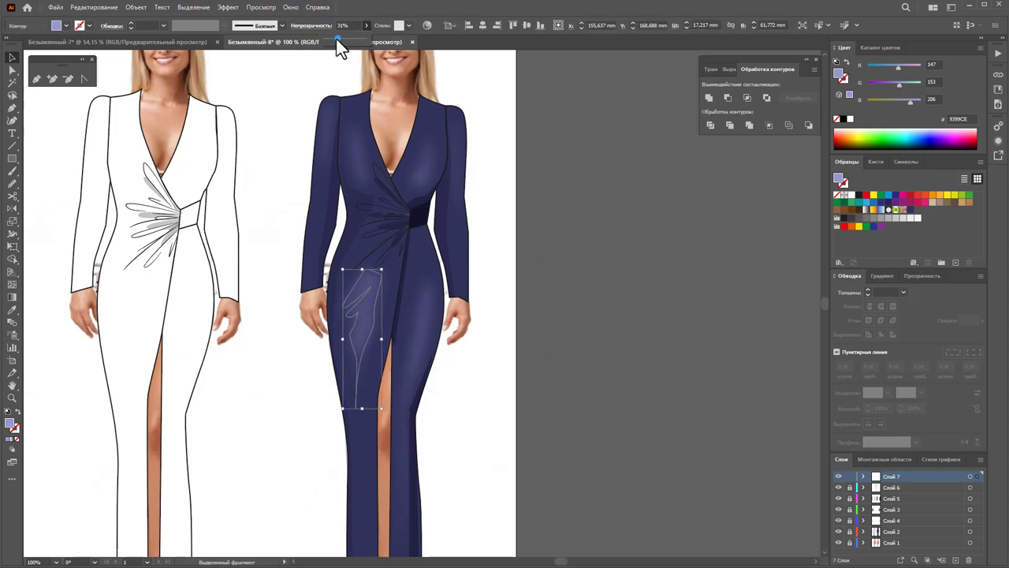
# - Fade the lower-left skirt highlight to about 20% opacity and zoom out to the artboard
pyautogui.moveTo(338, 43); pyautogui.dragTo(333, 41)
pyautogui.click(477, 319)
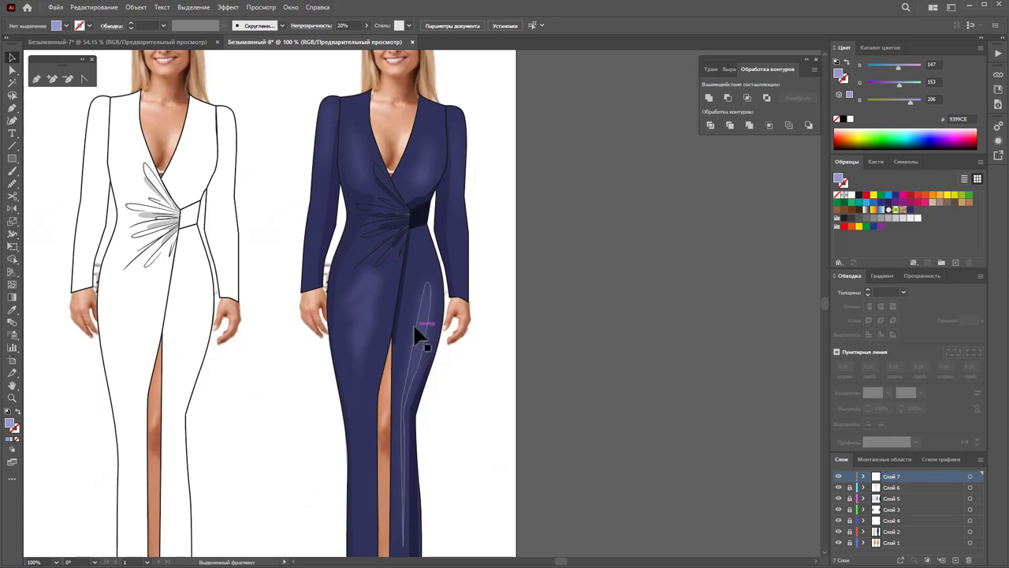
pyautogui.click(415, 329)
pyautogui.click(591, 339)
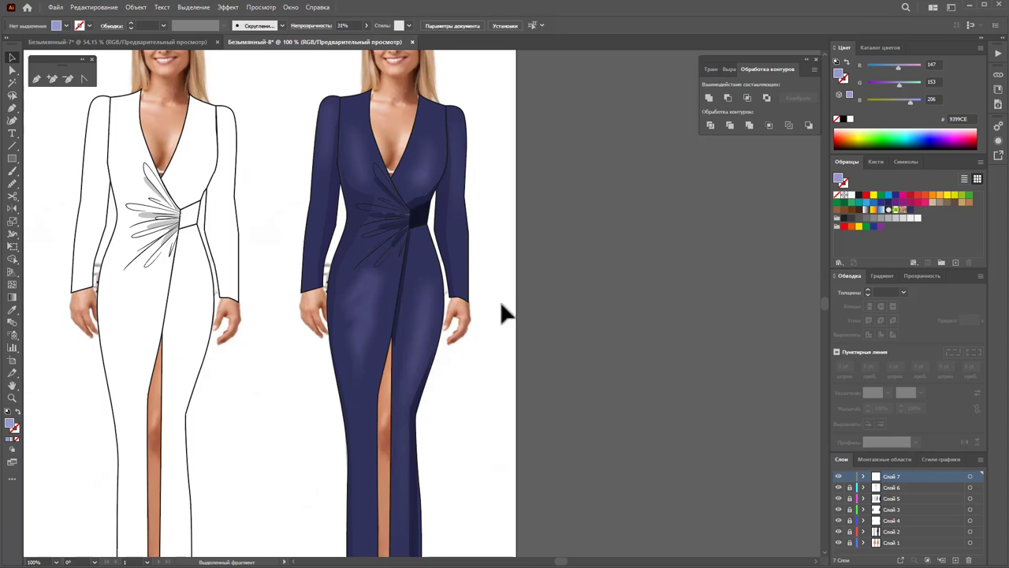
pyautogui.press('z')
pyautogui.keyDown('alt'); pyautogui.click(418, 354); pyautogui.keyUp('alt')
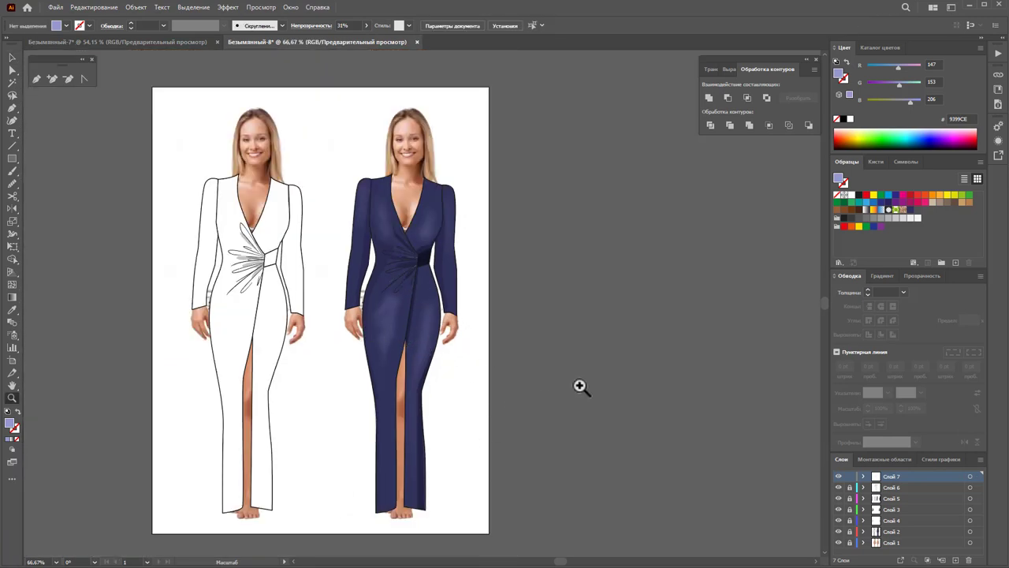
# - Select the right highlight strip on the navy dress and set its opacity to 21%
pyautogui.click(12, 58)
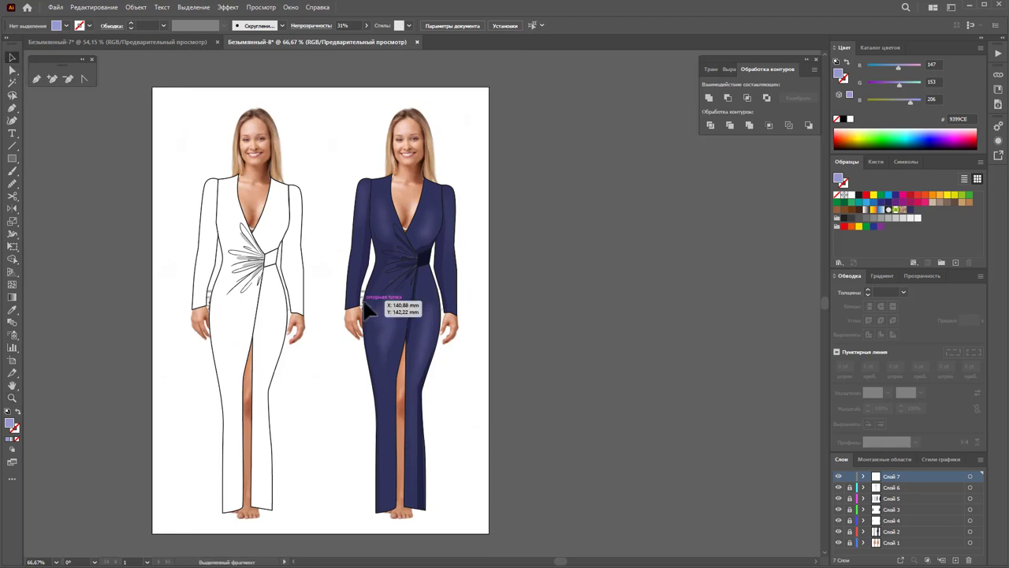
pyautogui.click(387, 332)
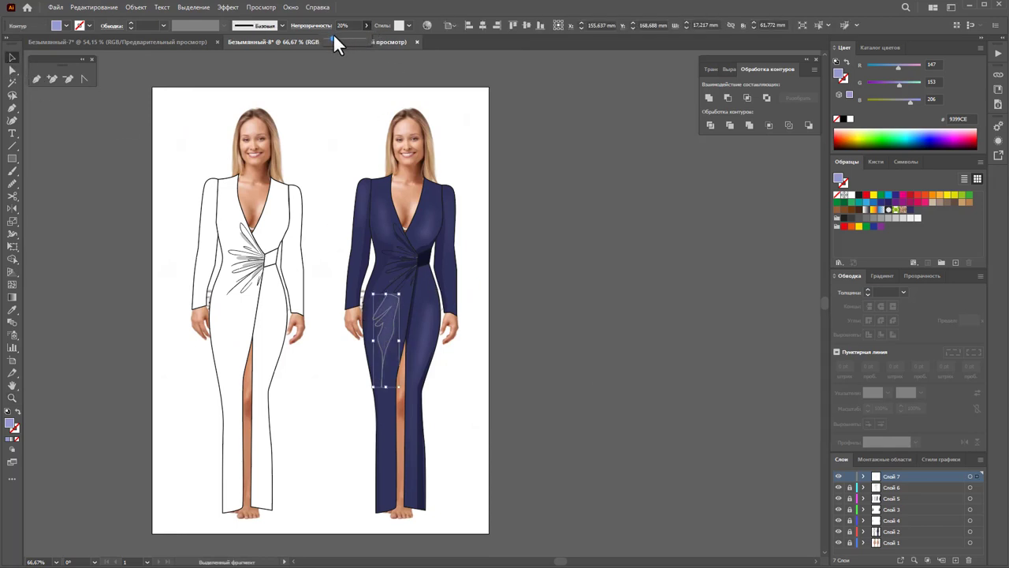
pyautogui.click(518, 269)
pyautogui.click(431, 339)
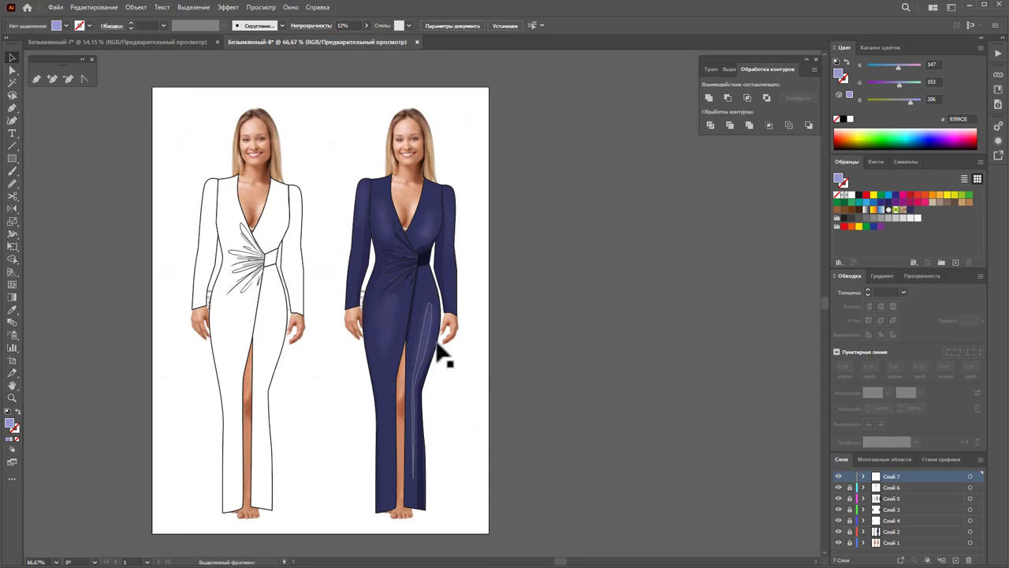
pyautogui.click(367, 25)
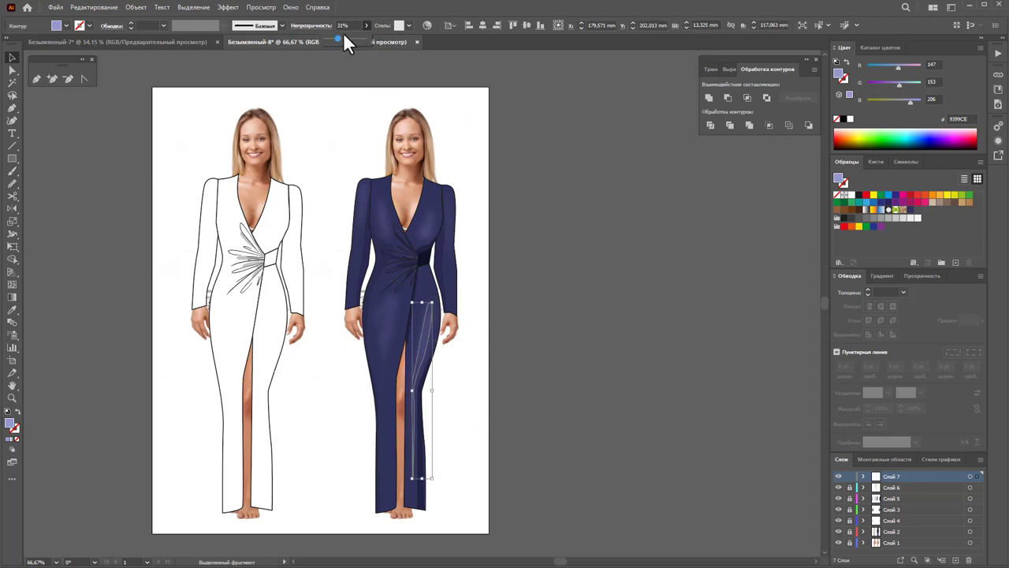
pyautogui.moveTo(336, 36); pyautogui.dragTo(333, 36)
pyautogui.click(499, 184)
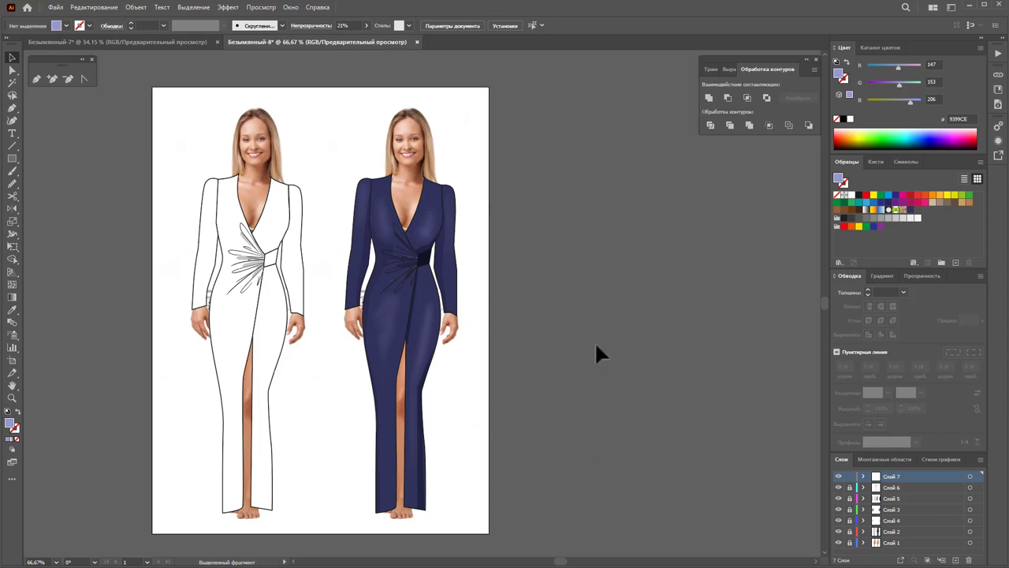
# - Hide and reshow layers 6 and 7 to compare the highlights
pyautogui.click(839, 487)
pyautogui.click(839, 487)
pyautogui.click(839, 476)
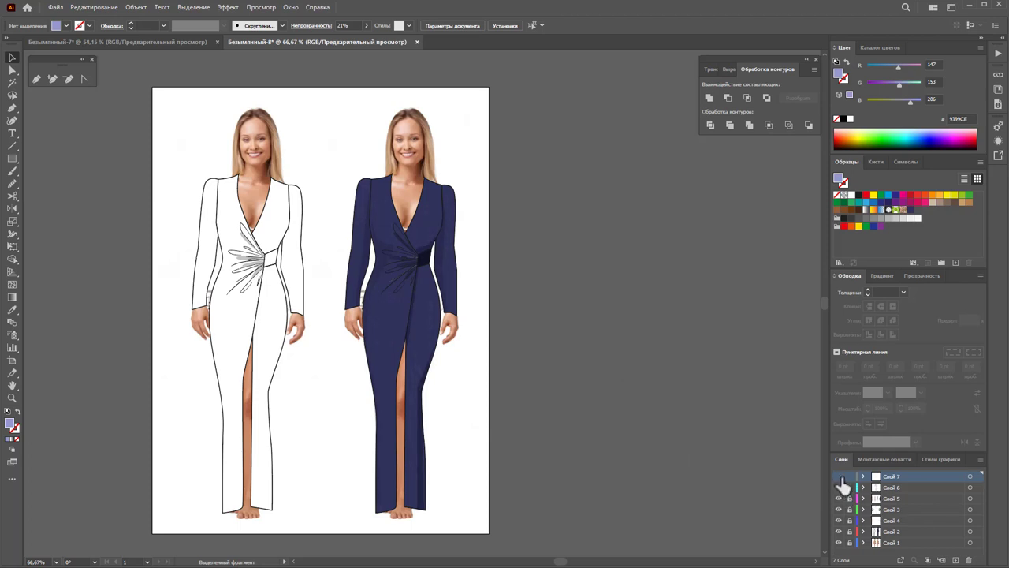
pyautogui.click(839, 477)
# - Unlock layers 7, 6 and 5 and drag a copy of the navy dress to the right
pyautogui.click(849, 476)
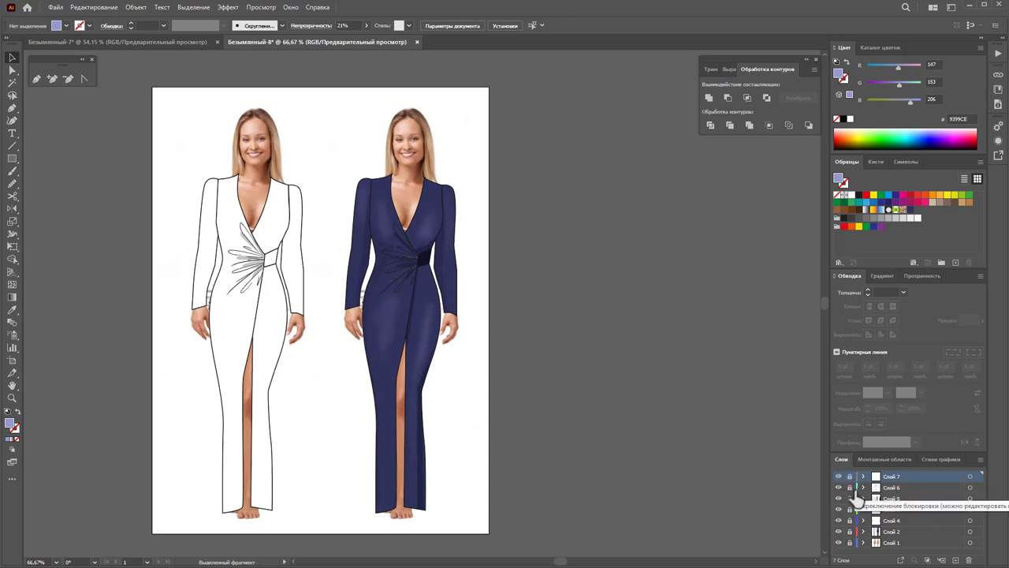
pyautogui.click(849, 488)
pyautogui.click(849, 499)
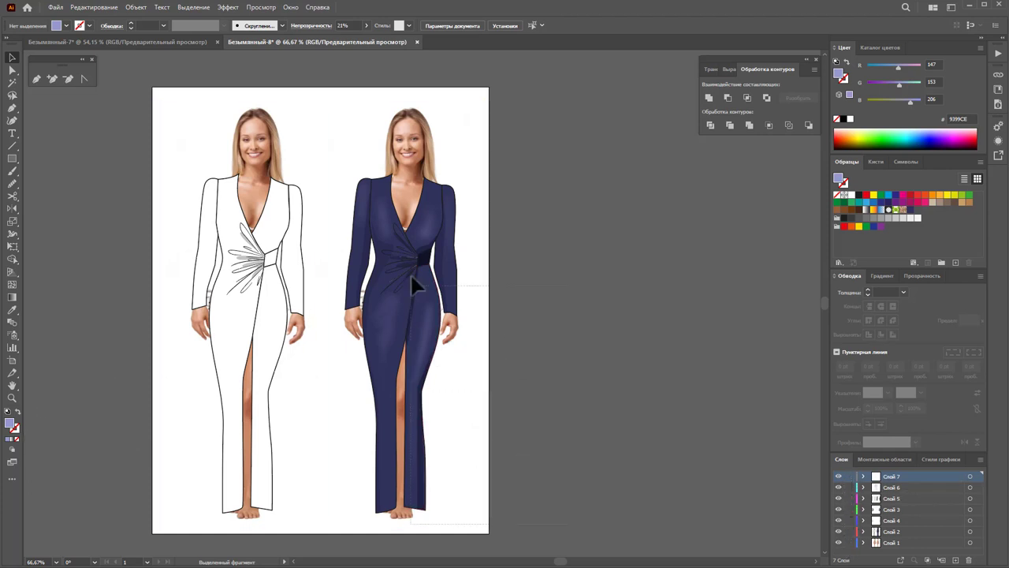
pyautogui.moveTo(383, 177)
pyautogui.mouseDown()
pyautogui.moveTo(355, 89)
pyautogui.moveTo(343, 93)
pyautogui.mouseUp()
pyautogui.moveTo(410, 276); pyautogui.dragTo(578, 303)
# - Widen the artboard to the right so it includes the copied dress
pyautogui.click(694, 314)
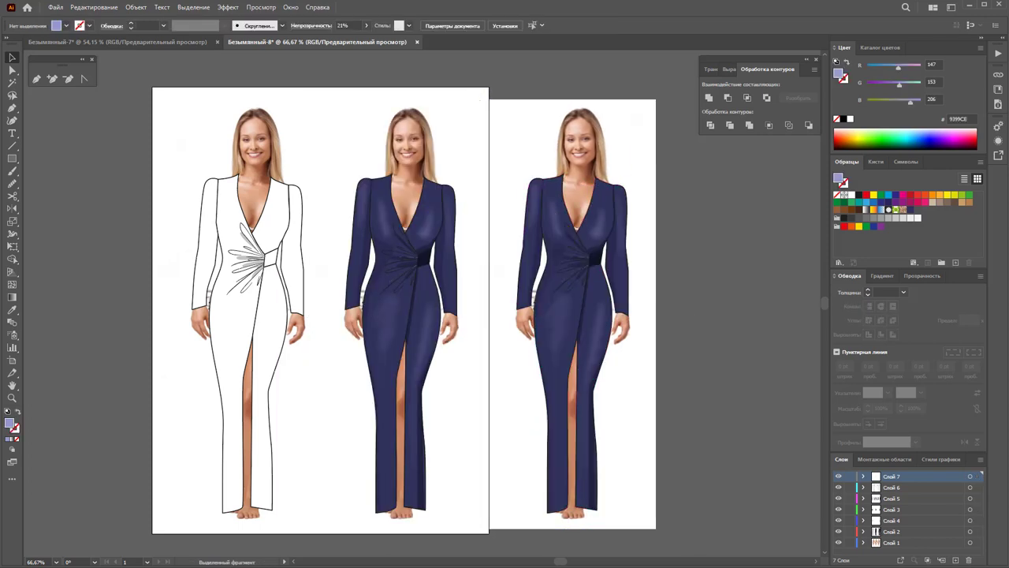
pyautogui.click(12, 360)
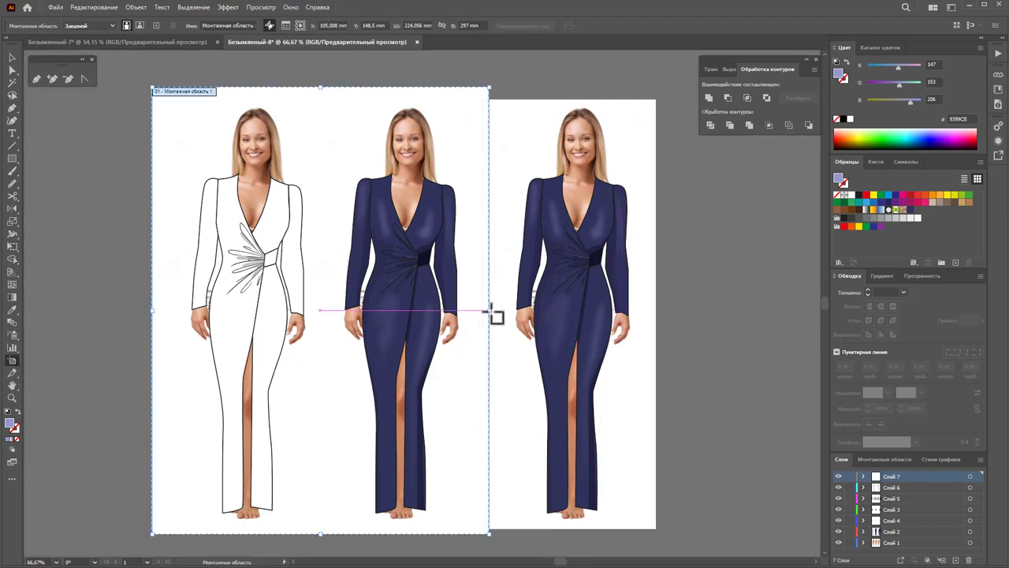
pyautogui.moveTo(489, 310); pyautogui.dragTo(669, 312)
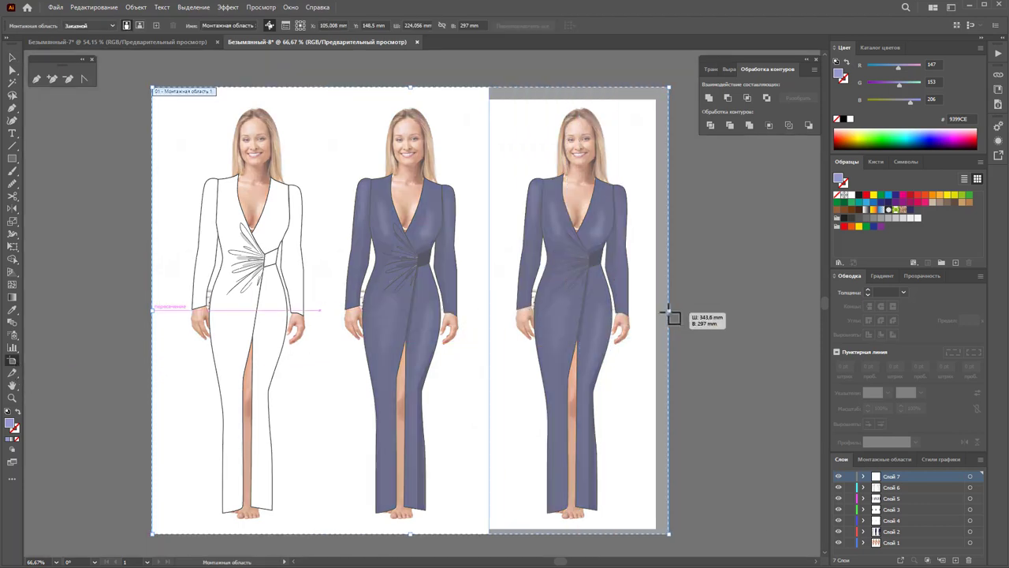
pyautogui.click(12, 57)
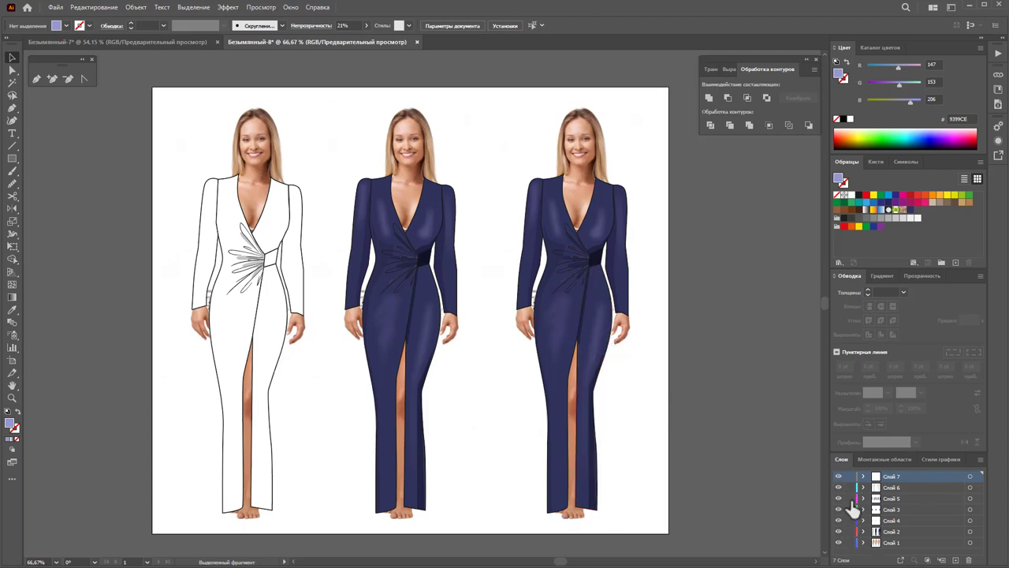
# - Lock layers 5–1, pull the copy's shading figure out and delete it, then zoom in
pyautogui.moveTo(849, 498); pyautogui.dragTo(849, 542)
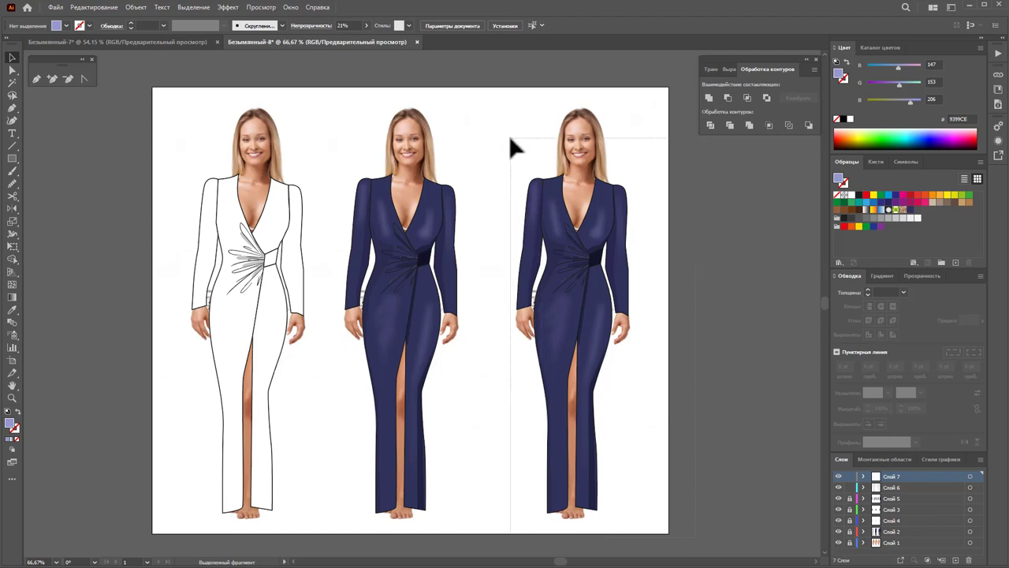
pyautogui.click(558, 285)
pyautogui.moveTo(547, 289); pyautogui.dragTo(725, 274)
pyautogui.click(744, 482)
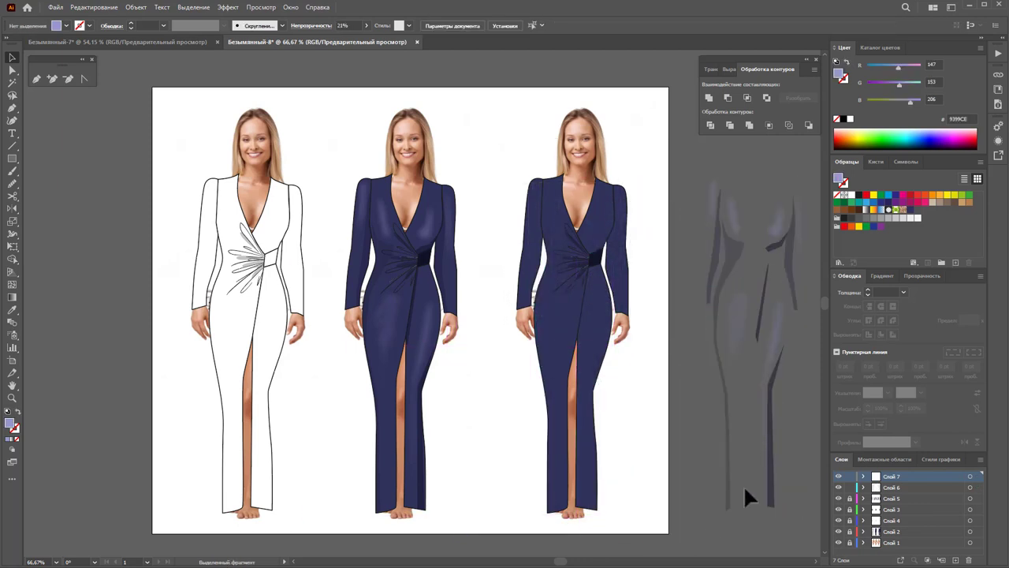
pyautogui.click(794, 470)
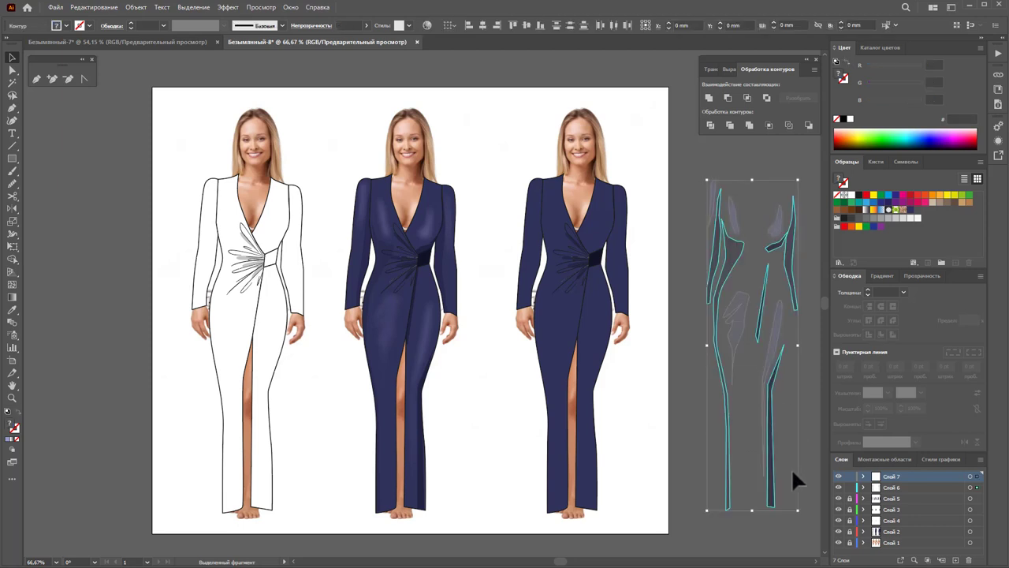
pyautogui.press('Delete')
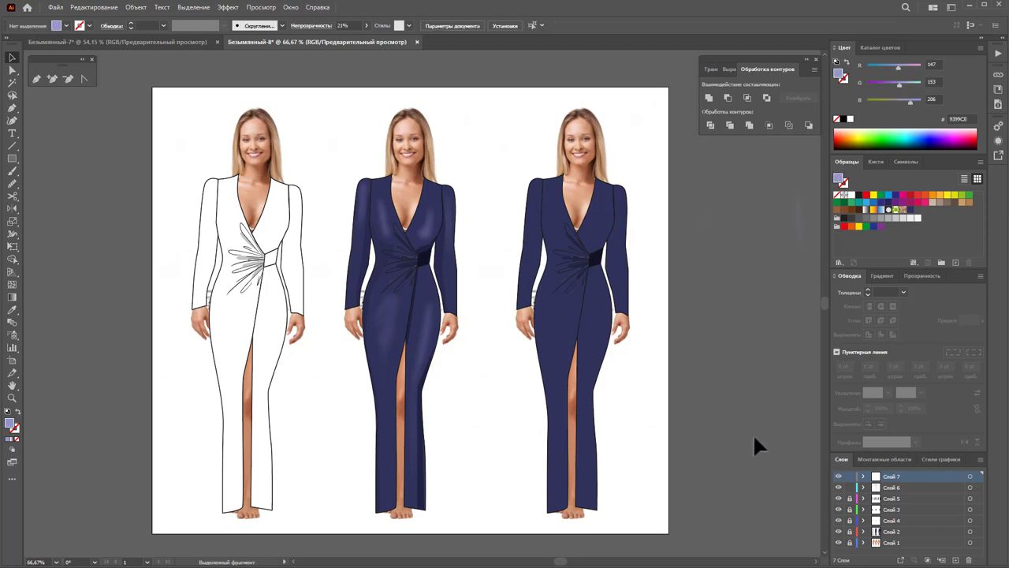
pyautogui.hotkey('ctrl', '+')
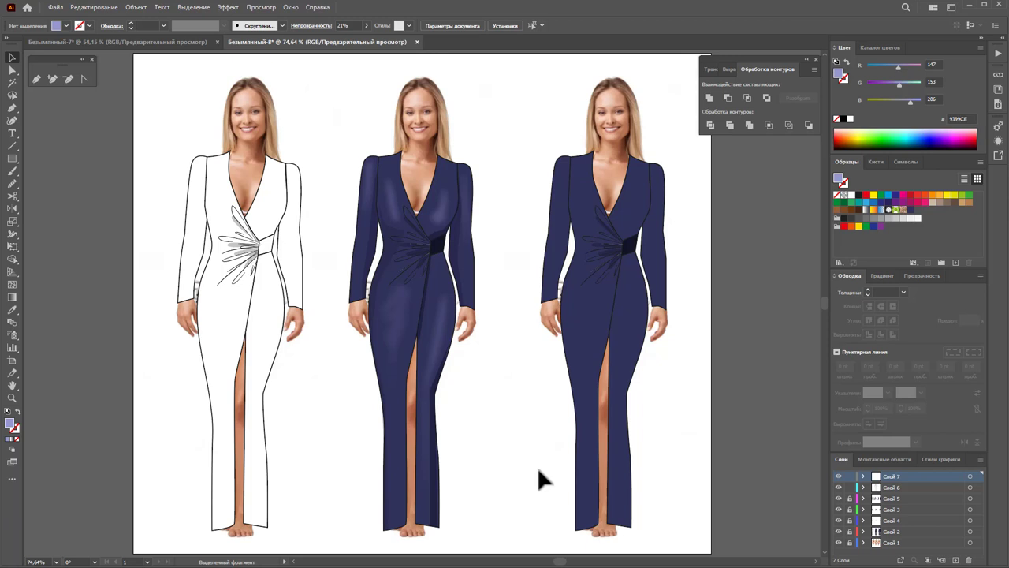
# - Marquee-select the navy dress on the third figure and delete it
pyautogui.moveTo(523, 137); pyautogui.dragTo(689, 508)
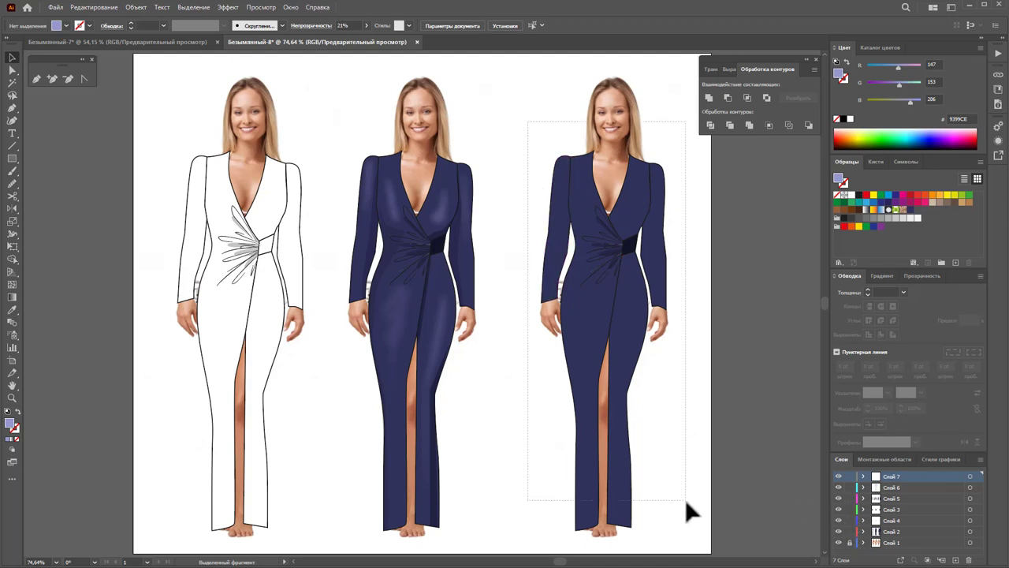
pyautogui.moveTo(527, 118); pyautogui.dragTo(699, 541)
pyautogui.press('Delete')
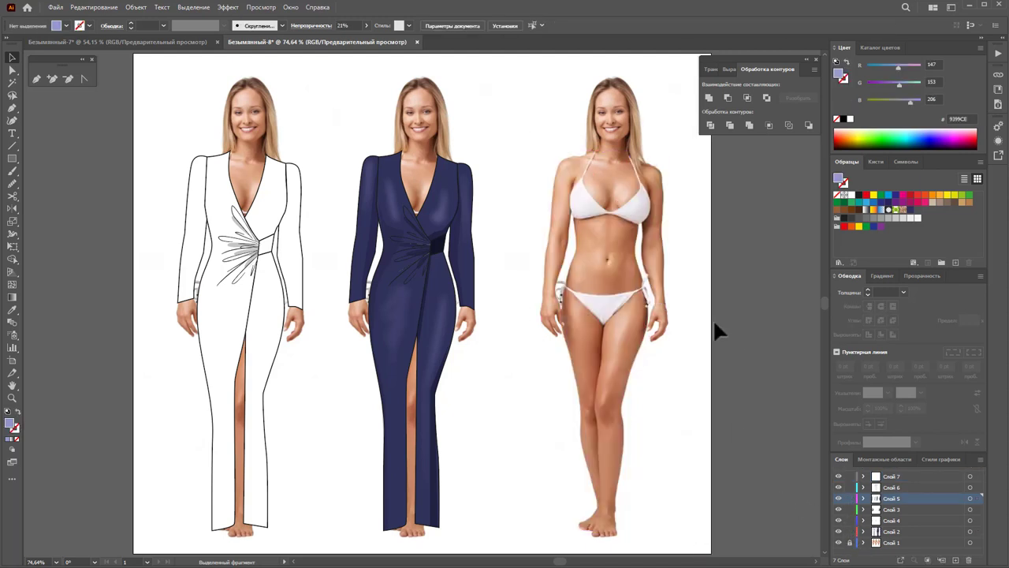
# - Zoom out to 50% and move the bare model photo to the far left
pyautogui.press('z')
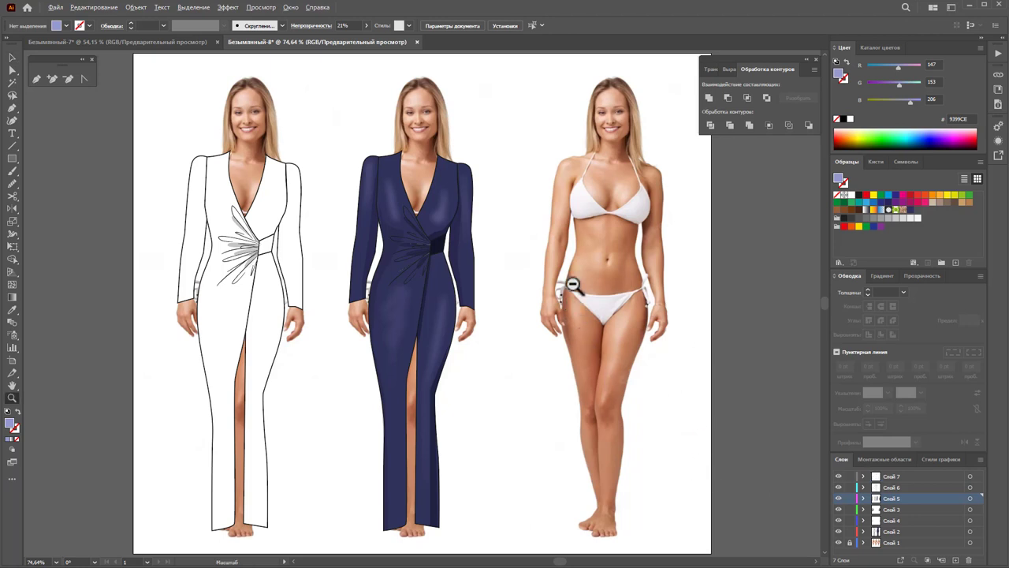
pyautogui.keyDown('alt'); pyautogui.click(572, 286); pyautogui.keyUp('alt')
pyautogui.keyDown('alt'); pyautogui.click(323, 351); pyautogui.keyUp('alt')
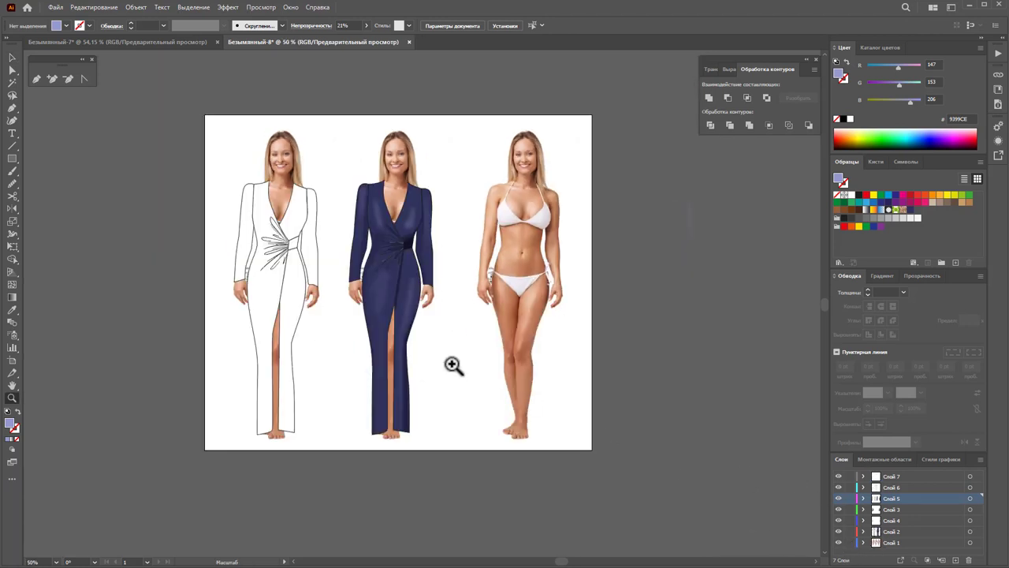
pyautogui.press('v')
pyautogui.moveTo(617, 185); pyautogui.dragTo(741, 319)
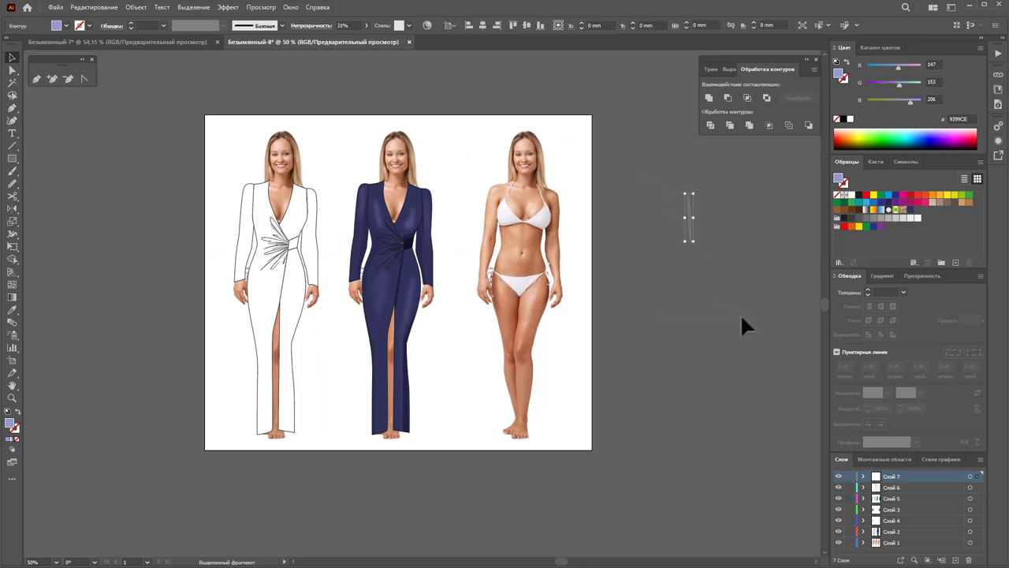
pyautogui.moveTo(518, 338); pyautogui.dragTo(168, 309)
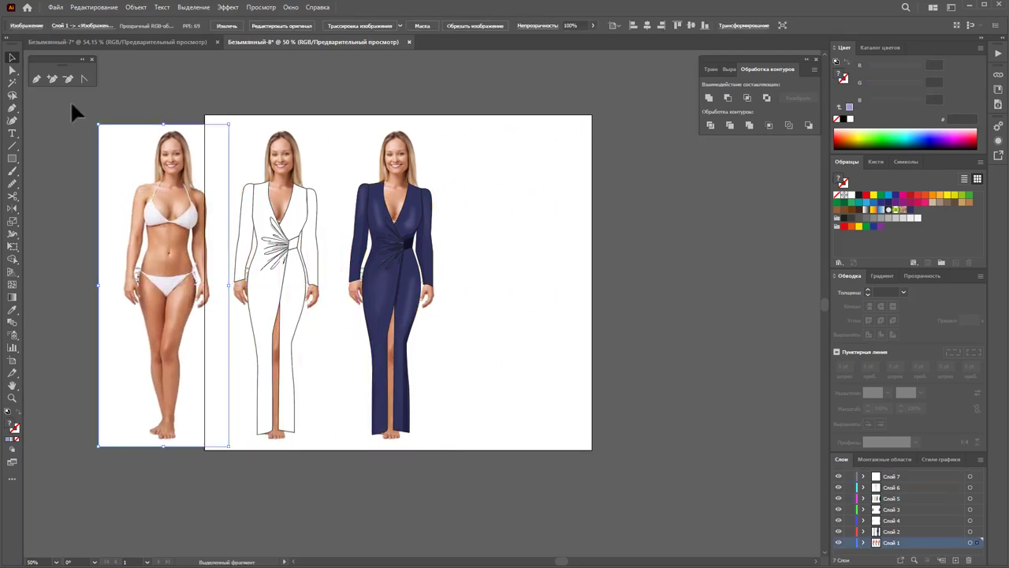
# - Shift all three figures together onto the artboard, nudge them into place, and close Pathfinder
pyautogui.hotkey('ctrl', 'a')
pyautogui.moveTo(405, 360)
pyautogui.mouseDown()
pyautogui.moveTo(552, 359)
pyautogui.moveTo(562, 369)
pyautogui.moveTo(522, 346)
pyautogui.mouseUp()
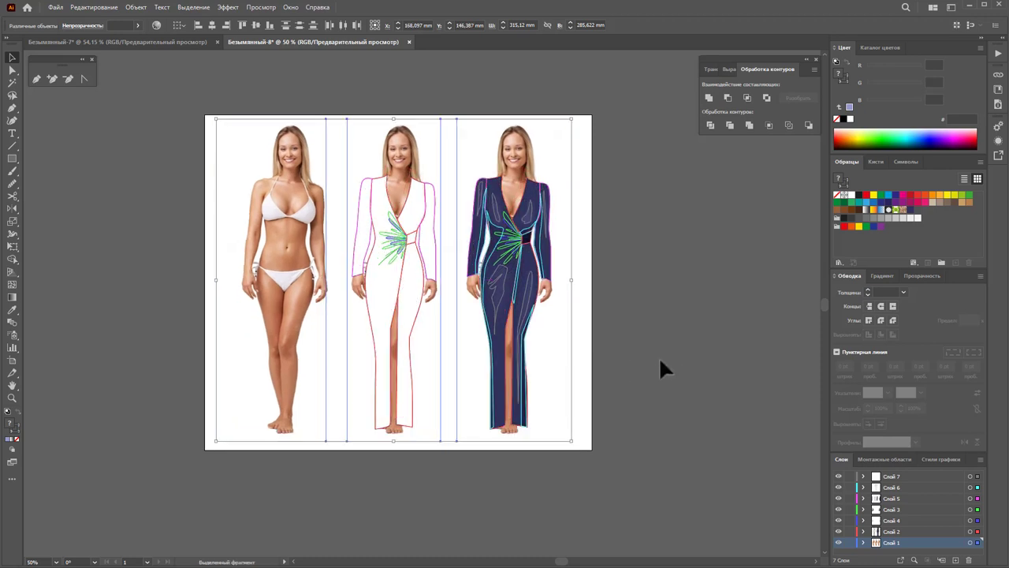
pyautogui.press('Down')
pyautogui.press('Down')
pyautogui.press('Right')
pyautogui.press('Right')
pyautogui.press('Right')
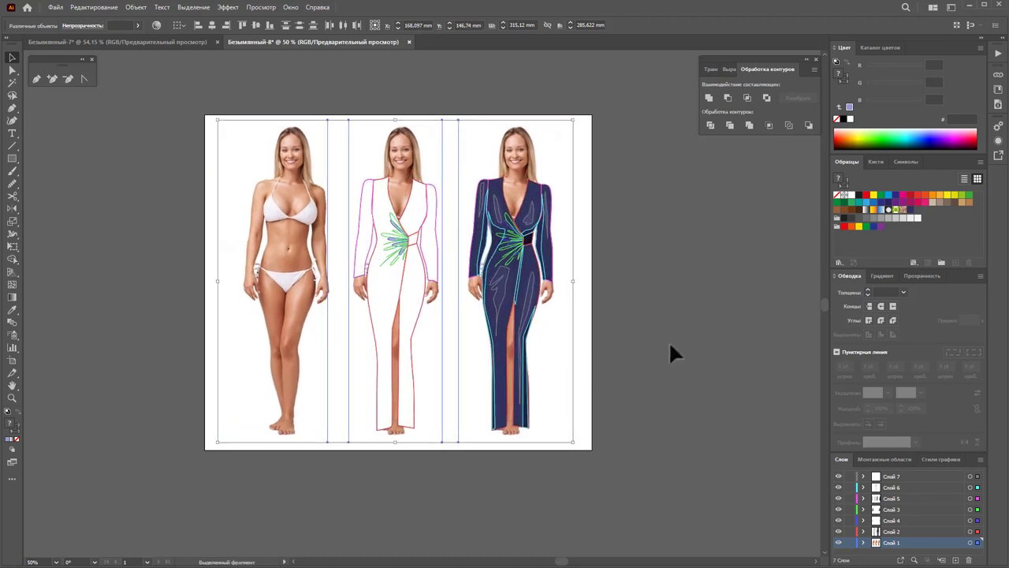
pyautogui.press('Down')
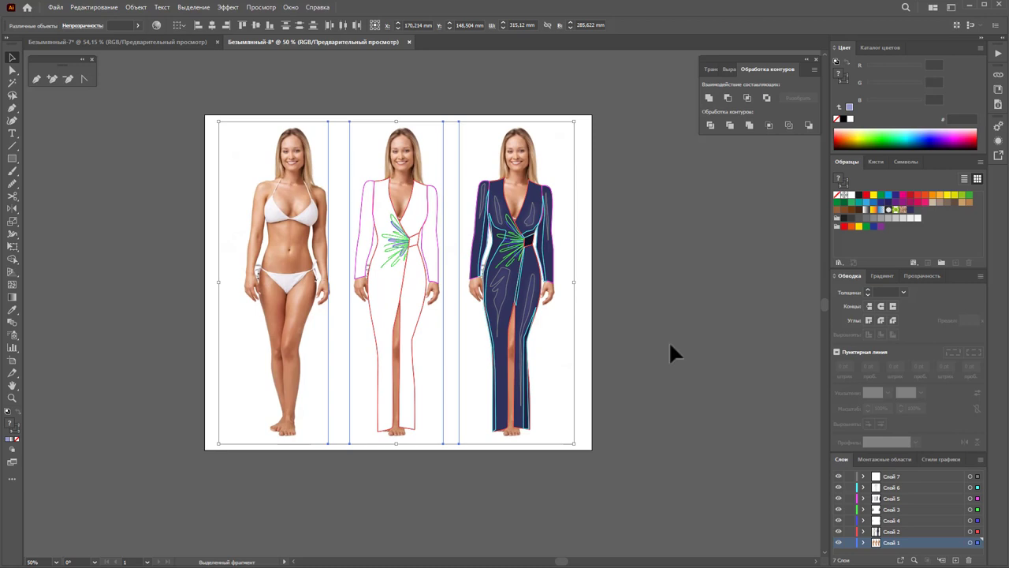
pyautogui.click(671, 346)
pyautogui.hotkey('ctrl', '0')
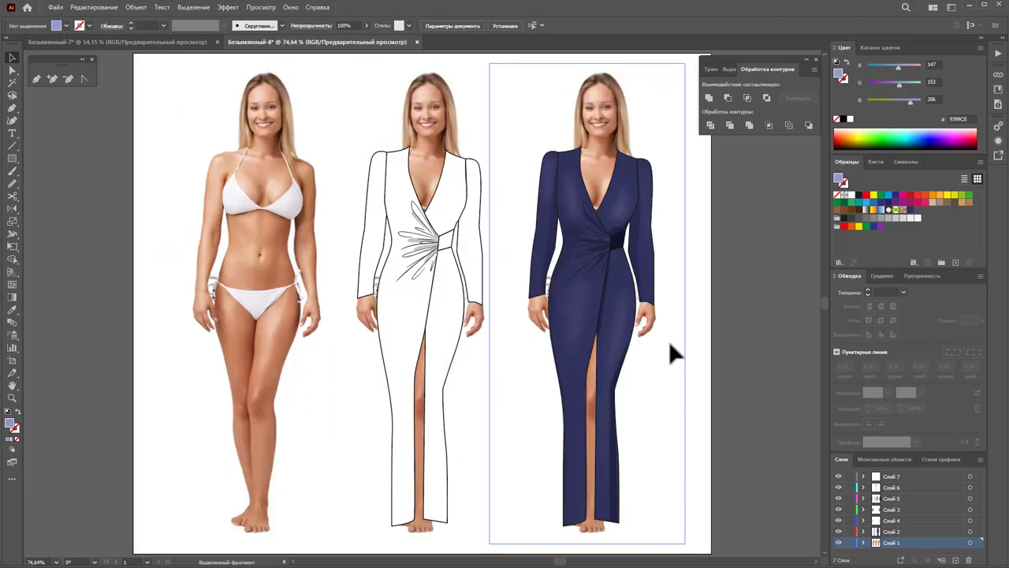
pyautogui.click(816, 60)
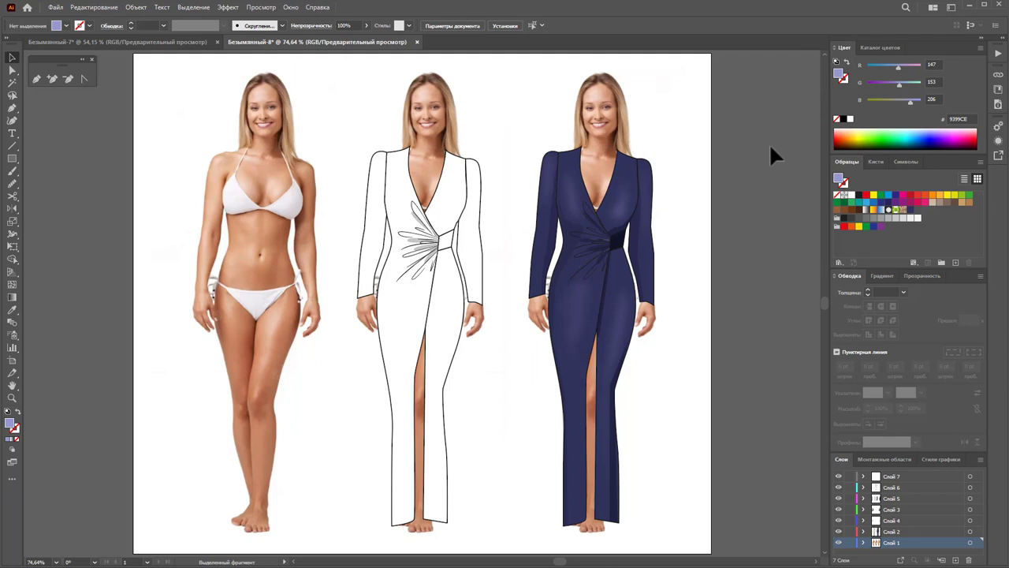